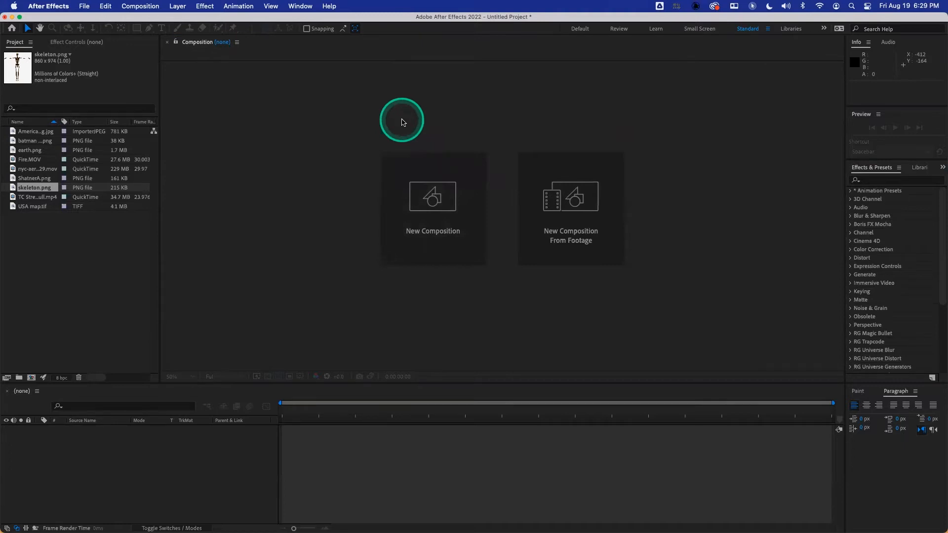
Create a 10-second composition with the HDTV 1080 24 preset.
click(434, 212)
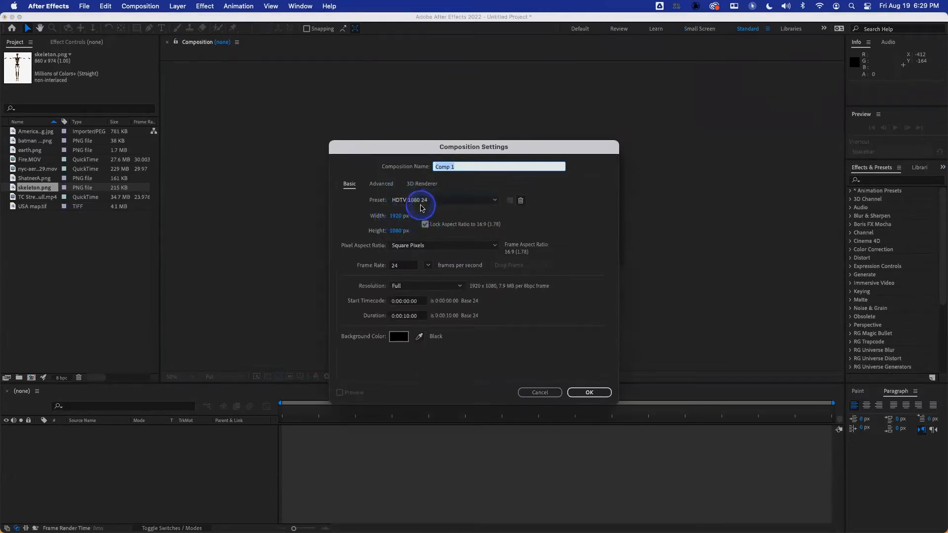
click(587, 392)
click(363, 249)
scroll(365, 250, down, 2)
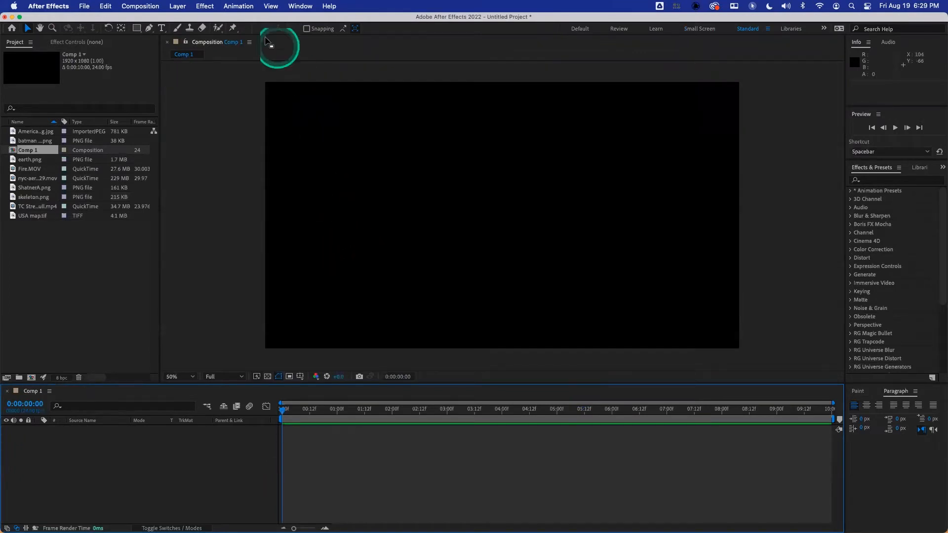
Add a white (FFFFFF) solid layer of 1920 x 1080 px to the composition.
click(179, 6)
mouse_move(187, 25)
click(310, 29)
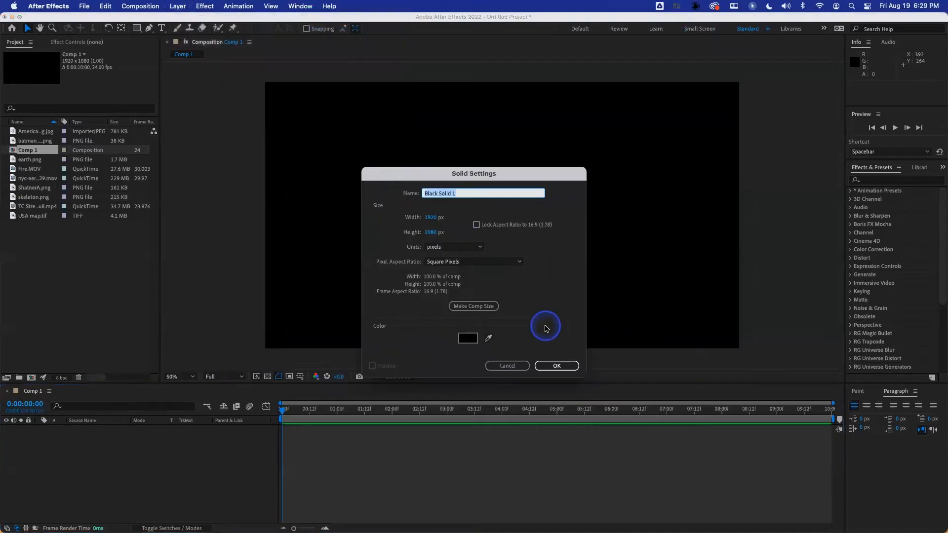
click(473, 336)
drag(348, 306, 333, 243)
click(544, 248)
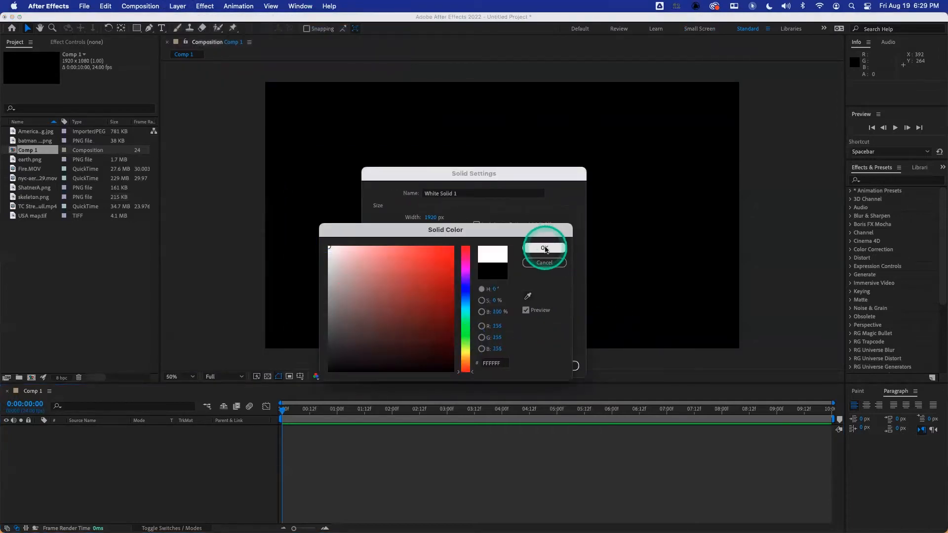
click(556, 366)
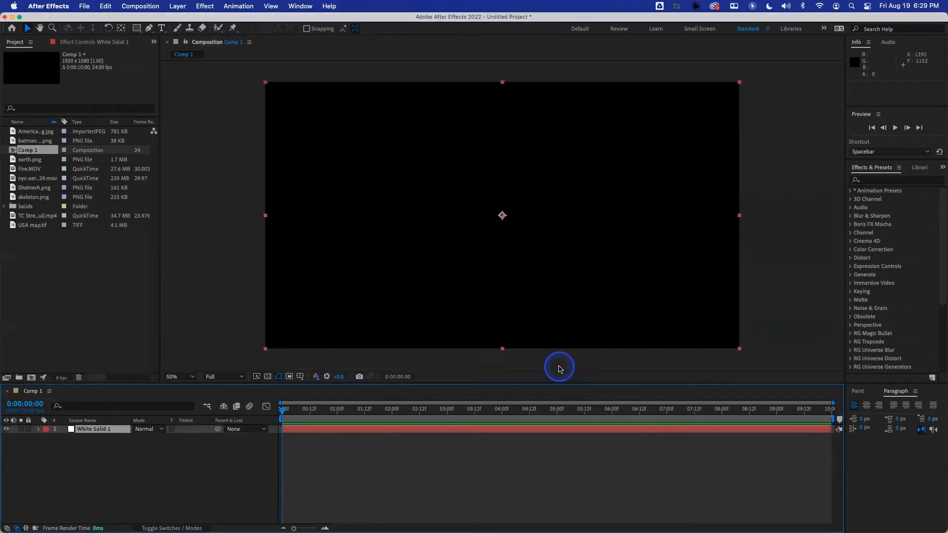
Apply the Fractal Noise effect to the white solid and raise its contrast to 217.
click(871, 181)
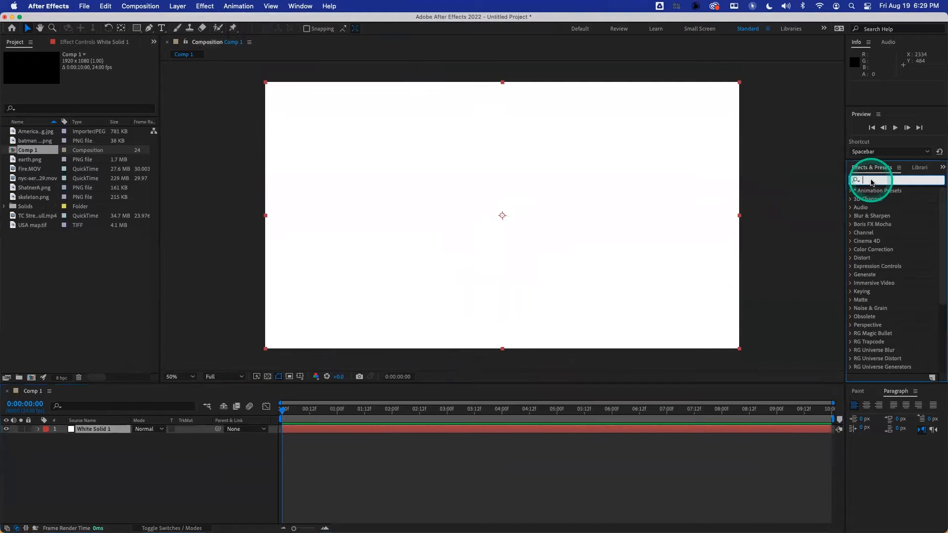
text(fractal)
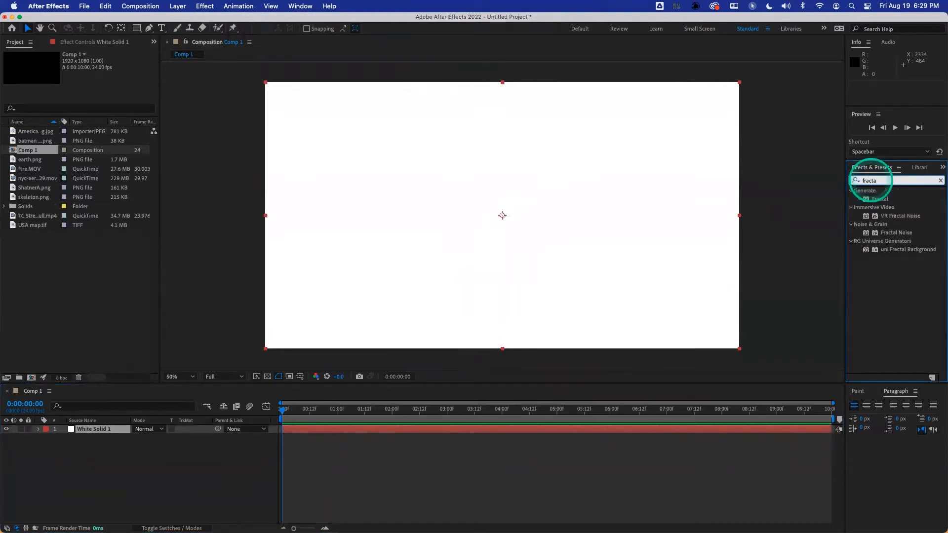
double_click(896, 233)
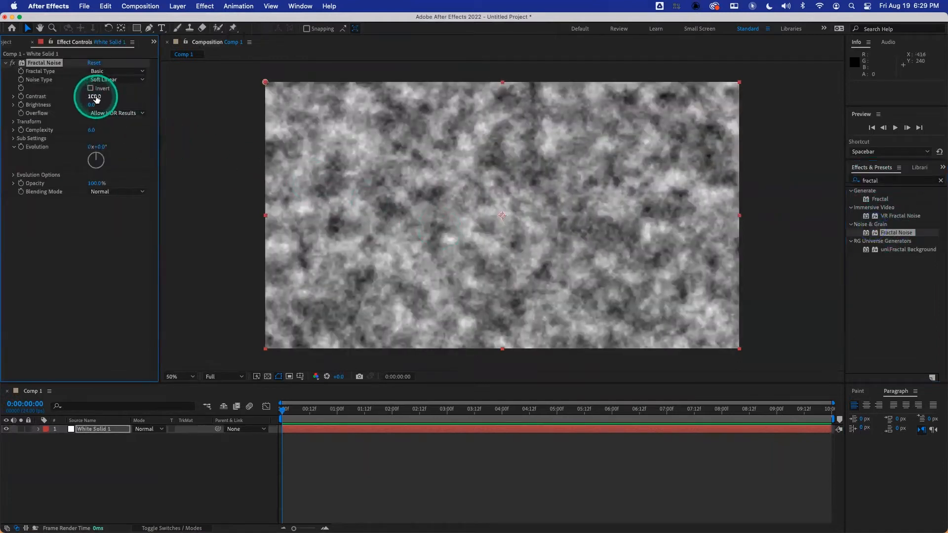
drag(94, 97, 163, 105)
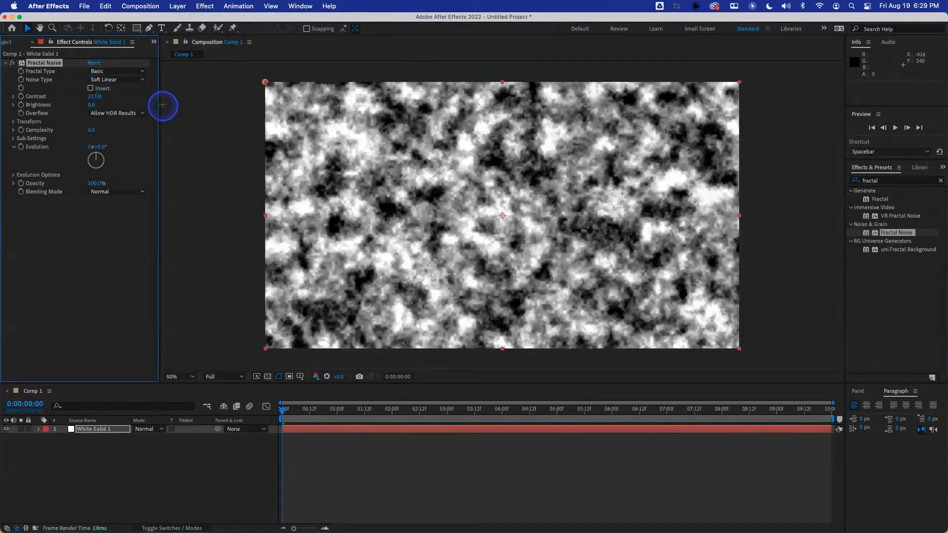
click(14, 122)
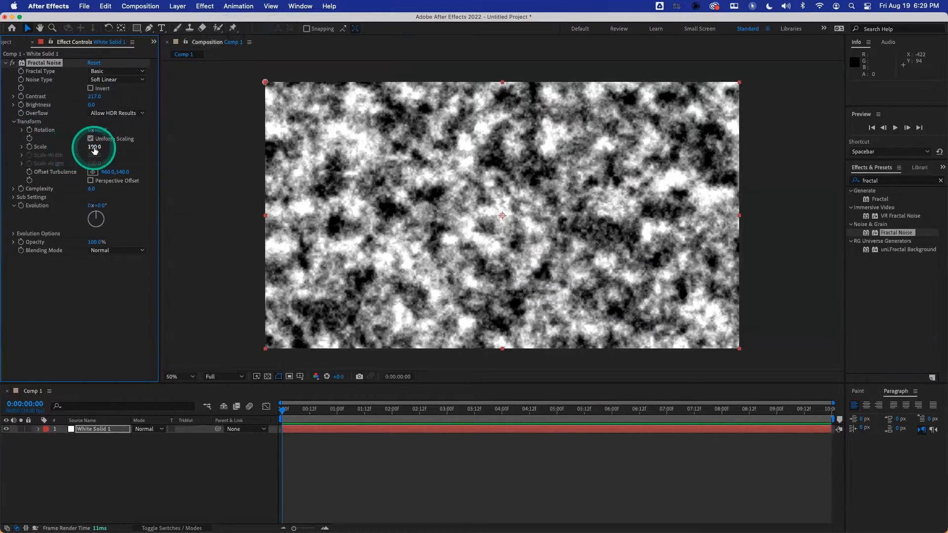
key(s)
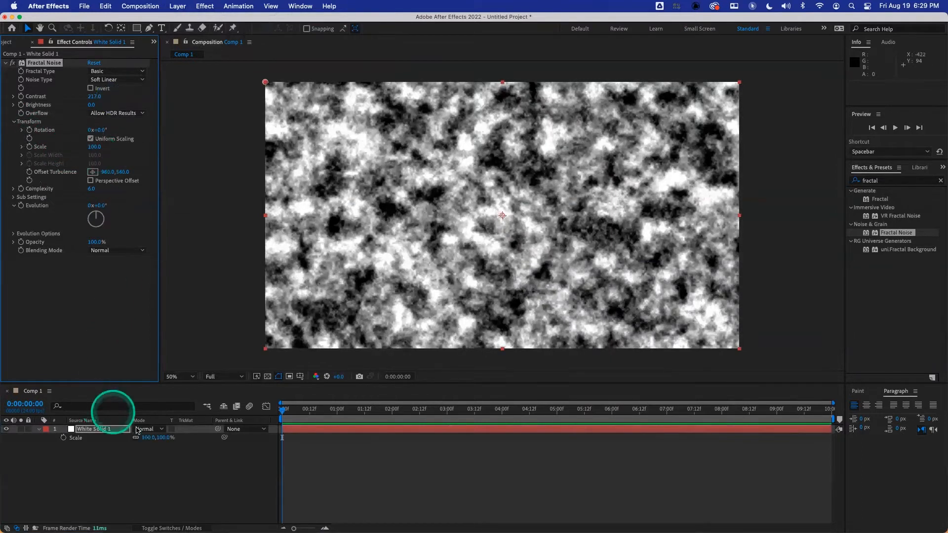
drag(148, 437, 106, 436)
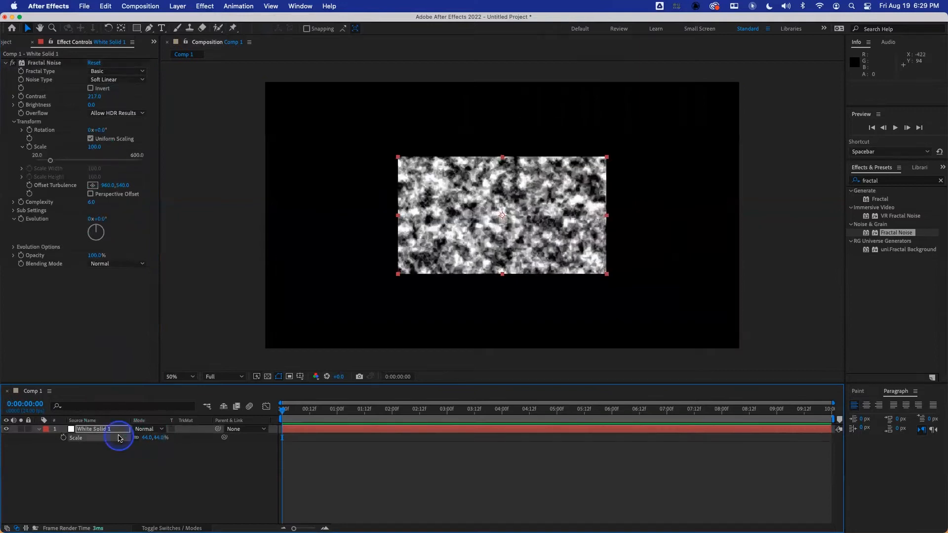
key(super+z)
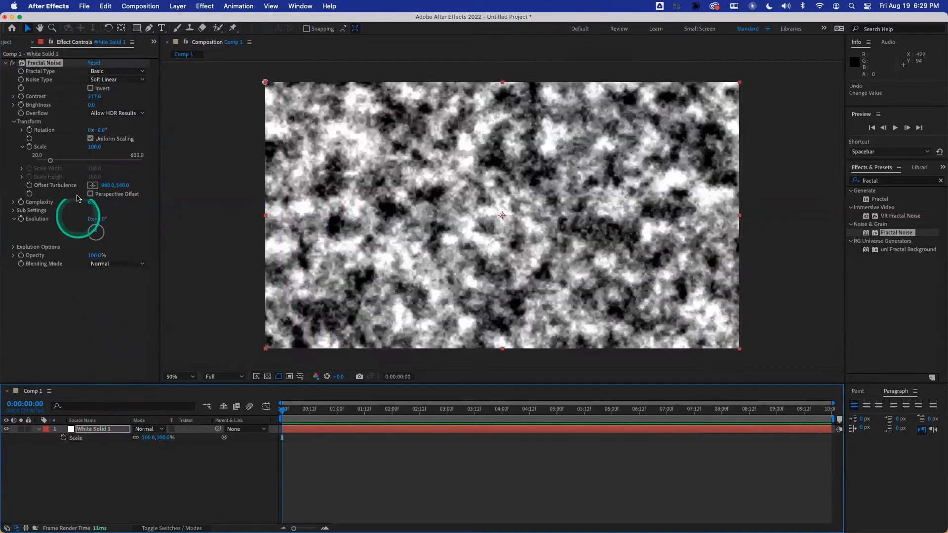
Shrink the noise pattern by setting the Fractal Noise transform scale to 2.
click(94, 147)
mouse_move(93, 146)
mouse_down()
mouse_move(56, 145)
mouse_move(82, 149)
mouse_up()
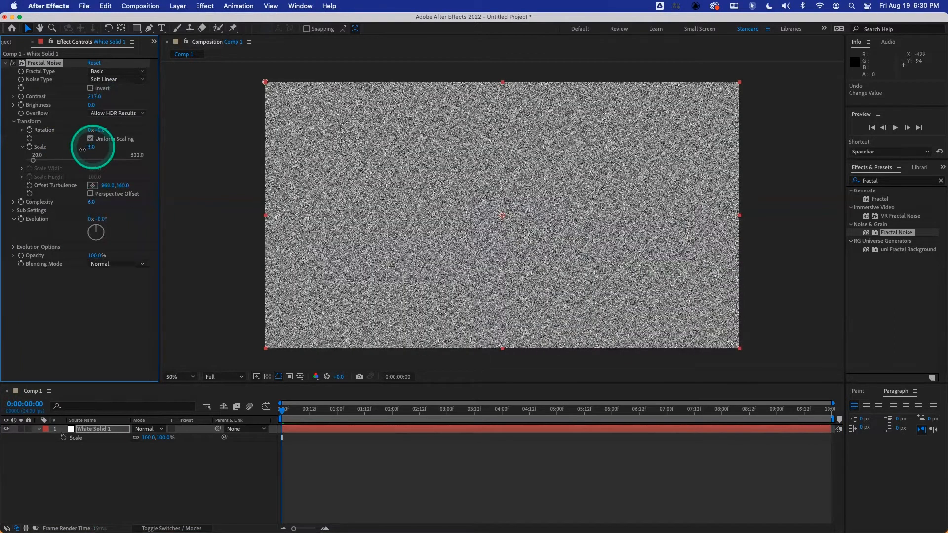
drag(83, 149, 84, 150)
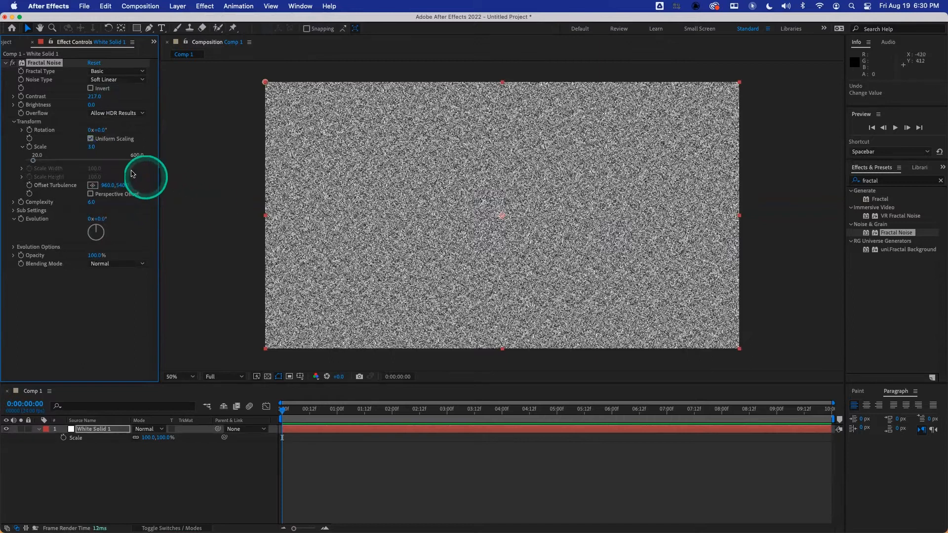
click(91, 147)
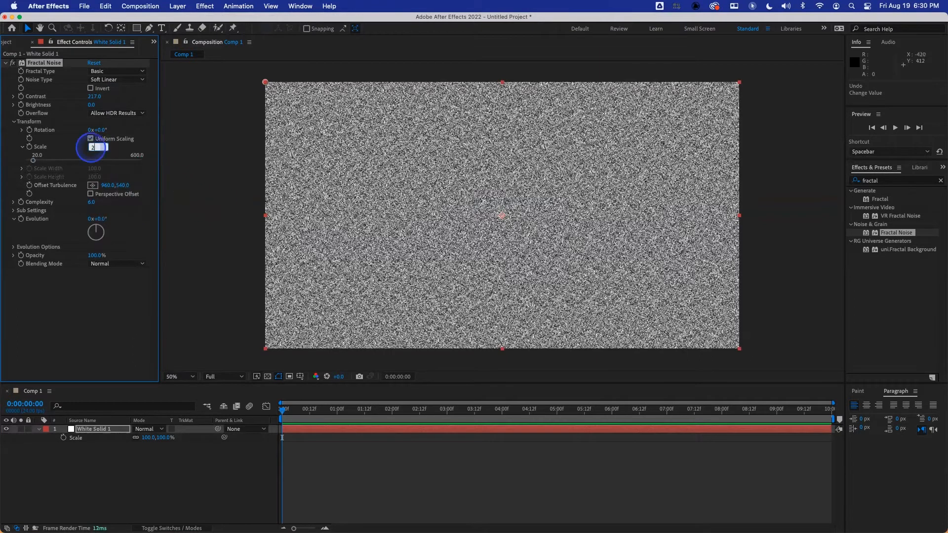
text(2)
key(Return)
Raise the Fractal Noise contrast to 686 and lower its brightness to -232 so only tiny specks remain.
click(94, 99)
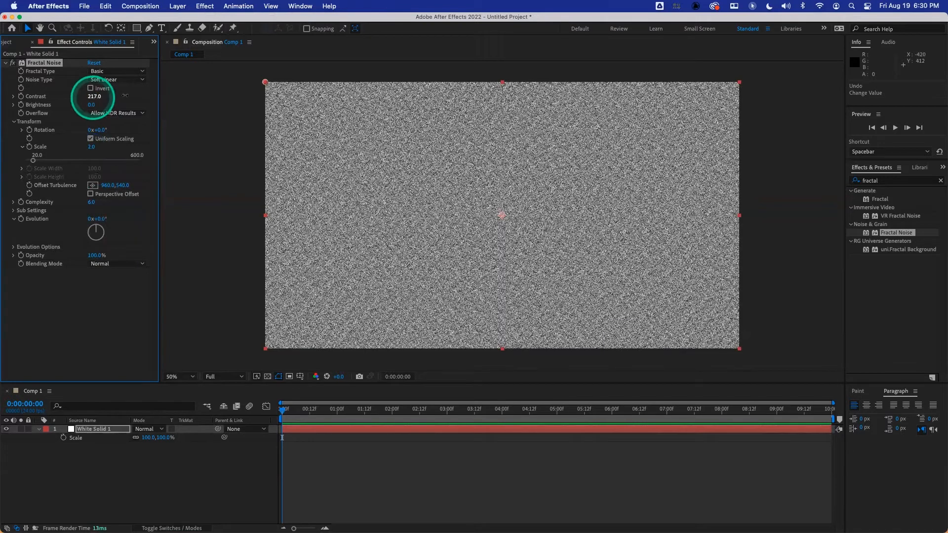
drag(277, 96, 279, 105)
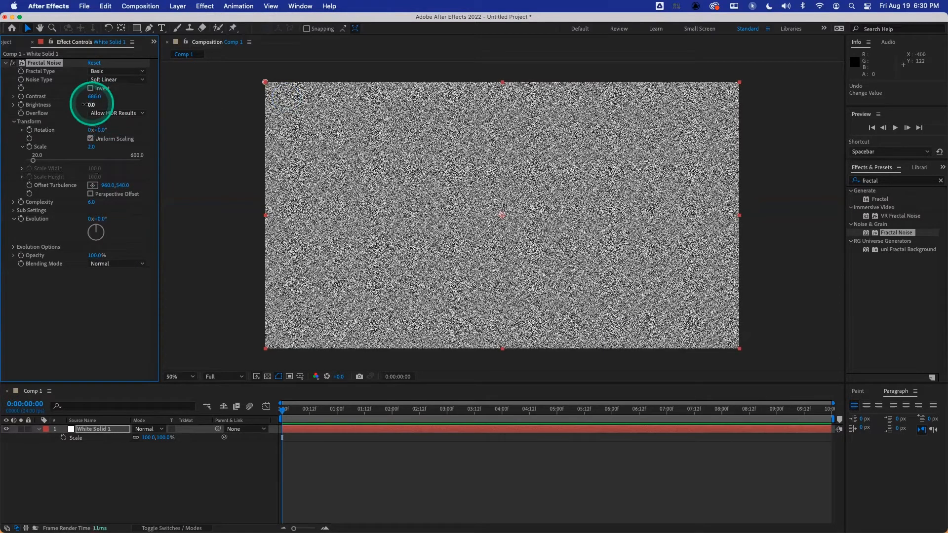
drag(64, 107, 63, 107)
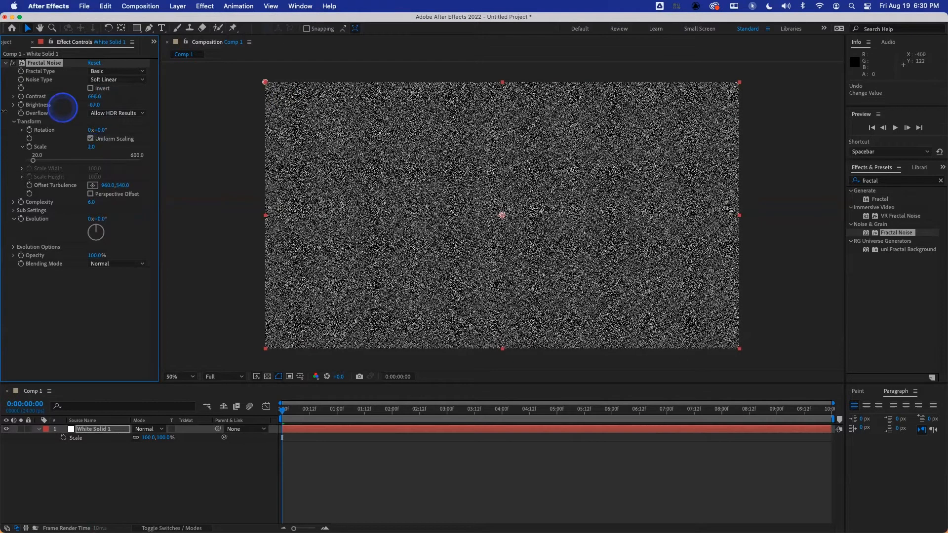
drag(4, 111, 15, 113)
drag(93, 105, 76, 105)
Refine the star specks with Fractal Noise scale 3, contrast 701 and brightness -237.
click(92, 146)
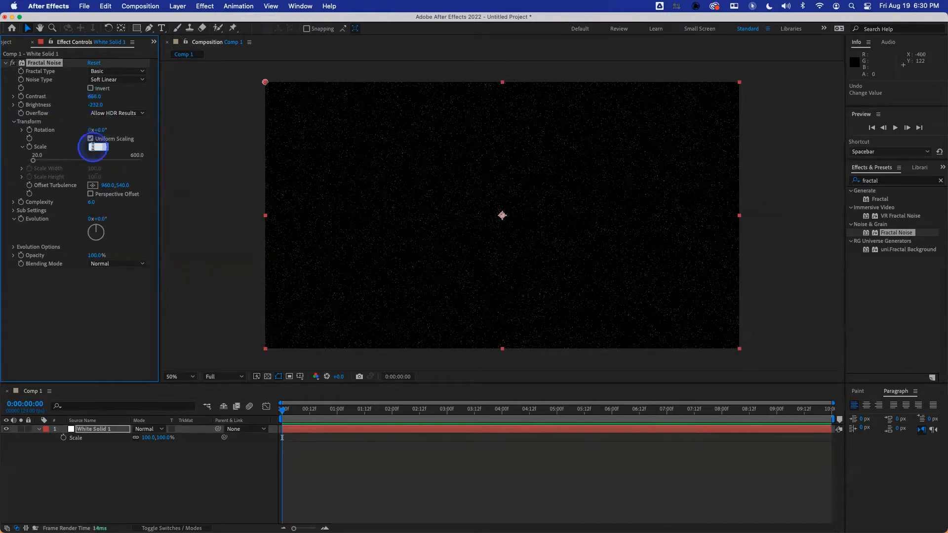
text(3)
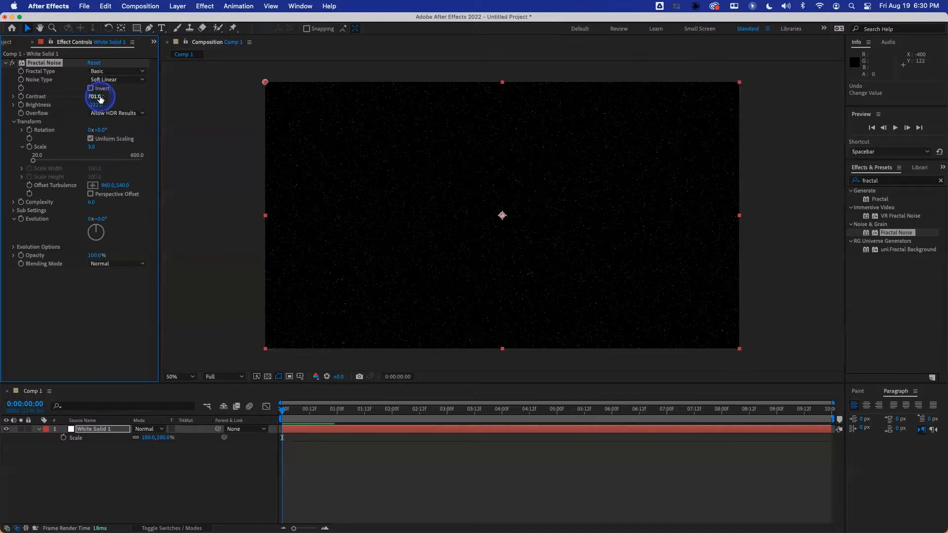
drag(96, 105, 93, 105)
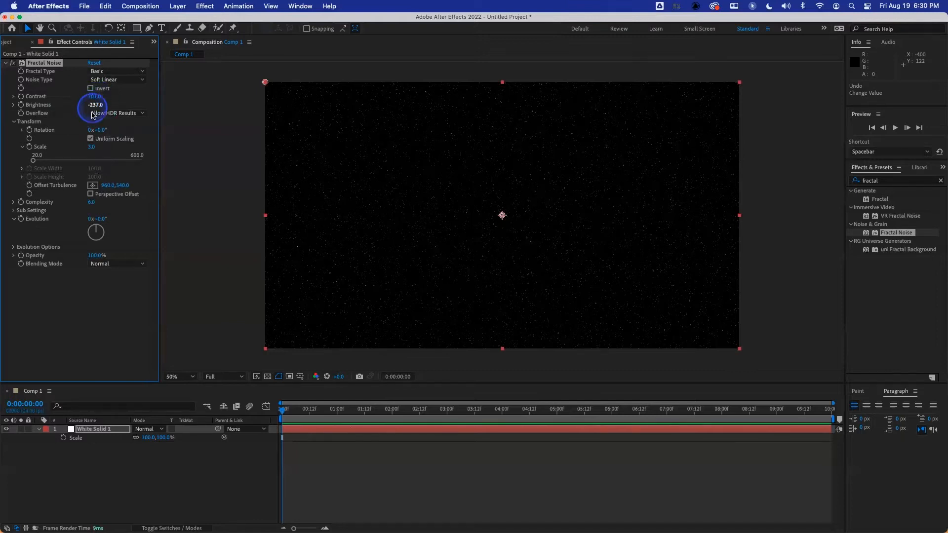
Rename the white solid layer as Stars.
click(110, 429)
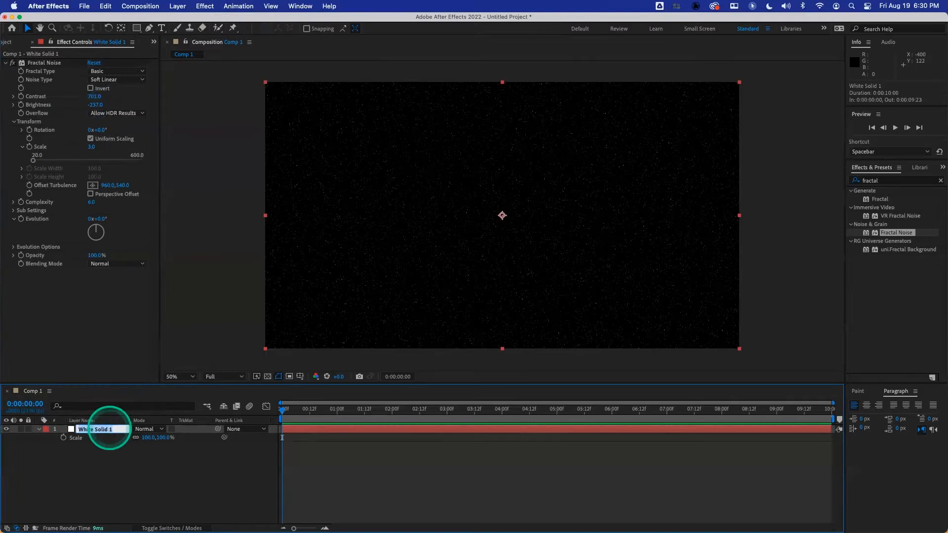
text(Stars)
key(Return)
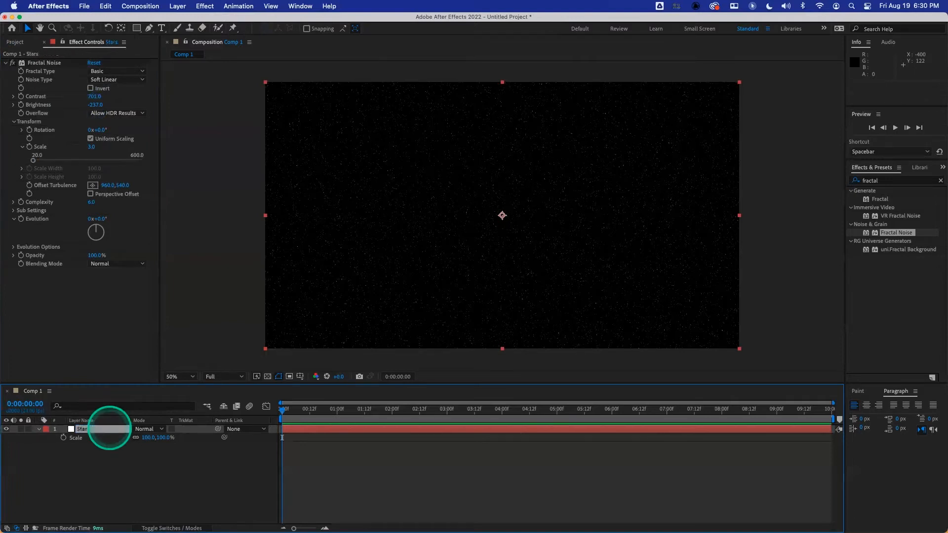
Place earth.png above the Stars layer and apply the CC Sphere effect to it.
click(20, 45)
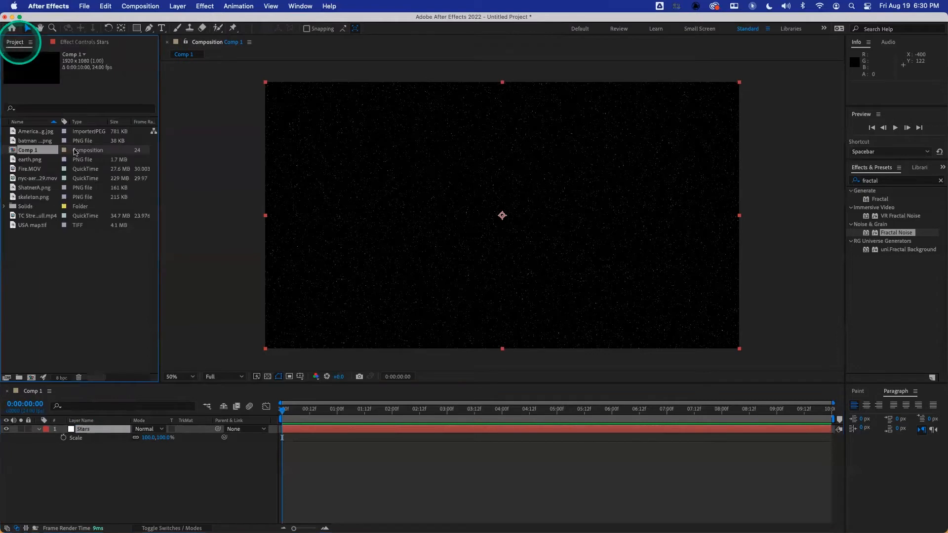
drag(33, 159, 96, 430)
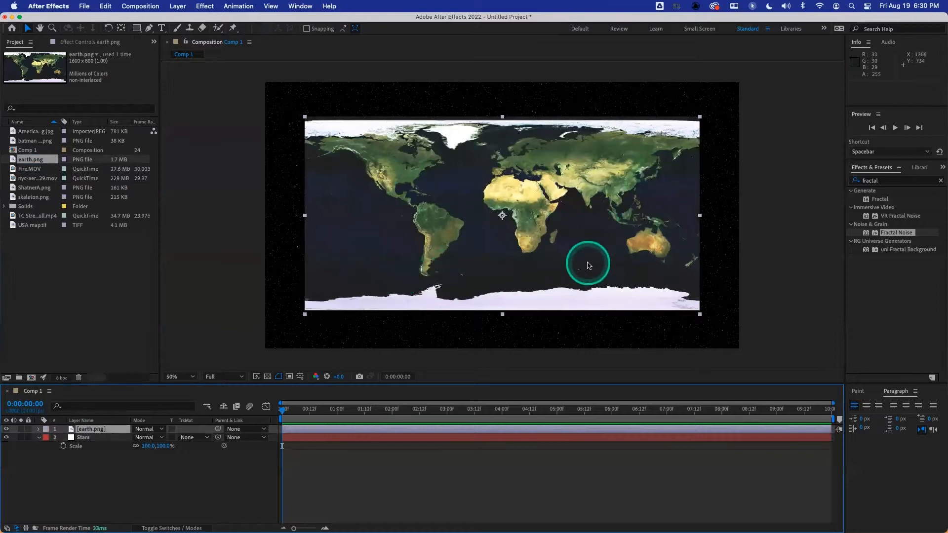
click(881, 180)
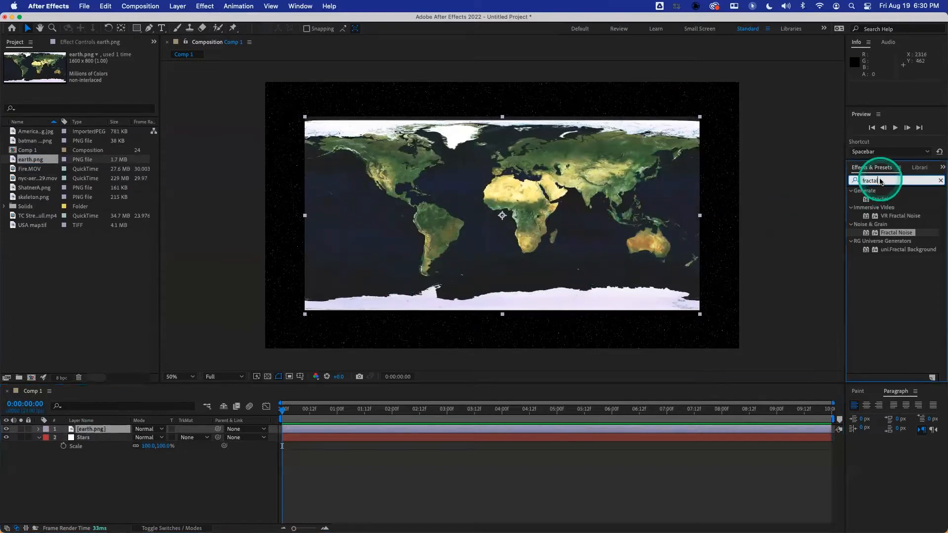
text(cc spher)
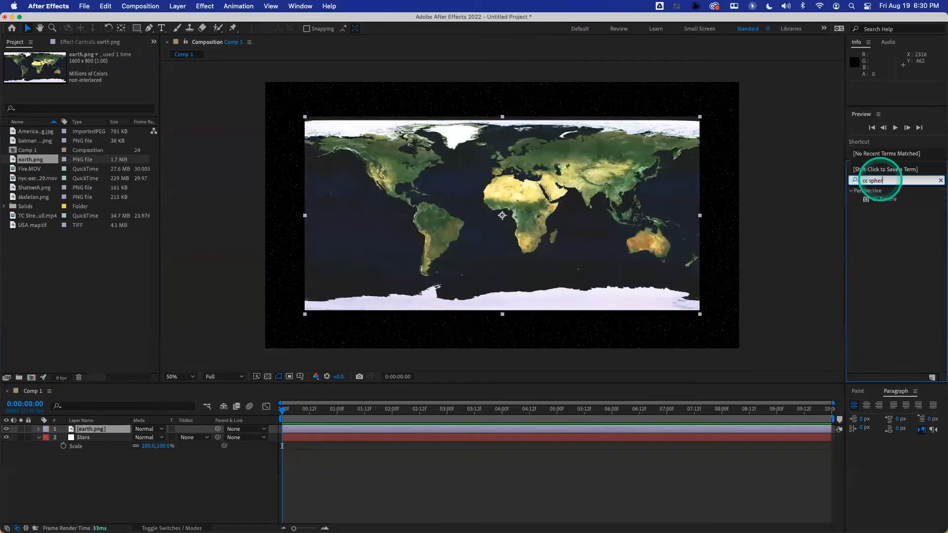
text(e)
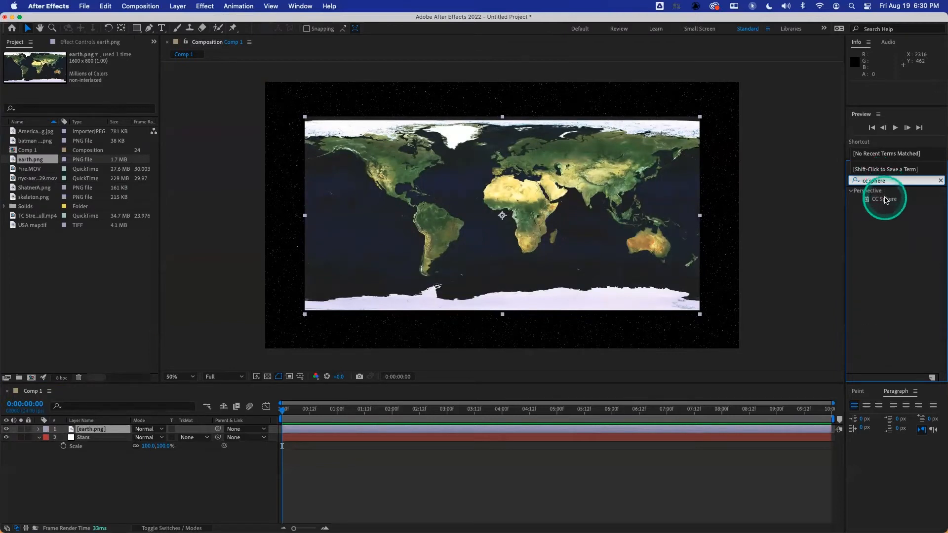
drag(884, 199, 603, 217)
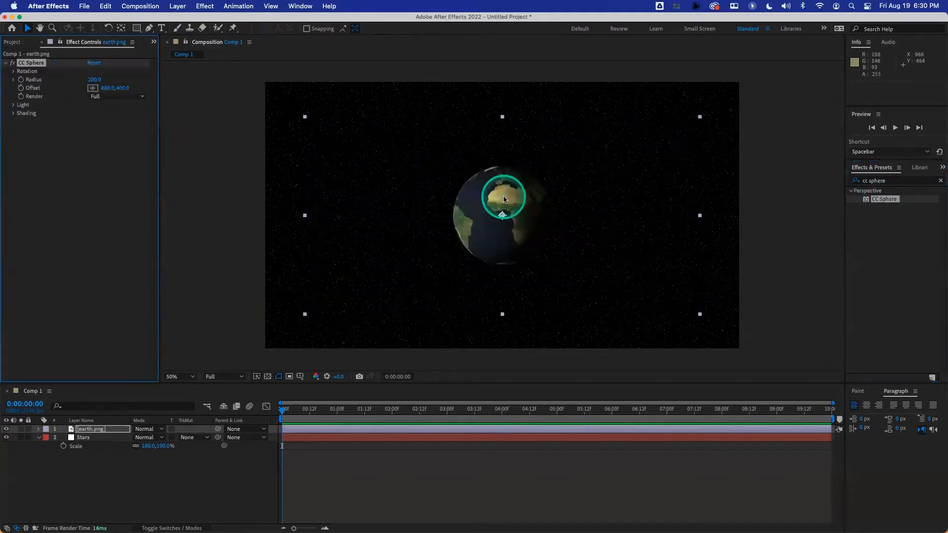
Enlarge the globe to a CC Sphere radius of 224 and move its layer to position 1276, 616.
drag(91, 81, 114, 84)
drag(507, 237, 585, 256)
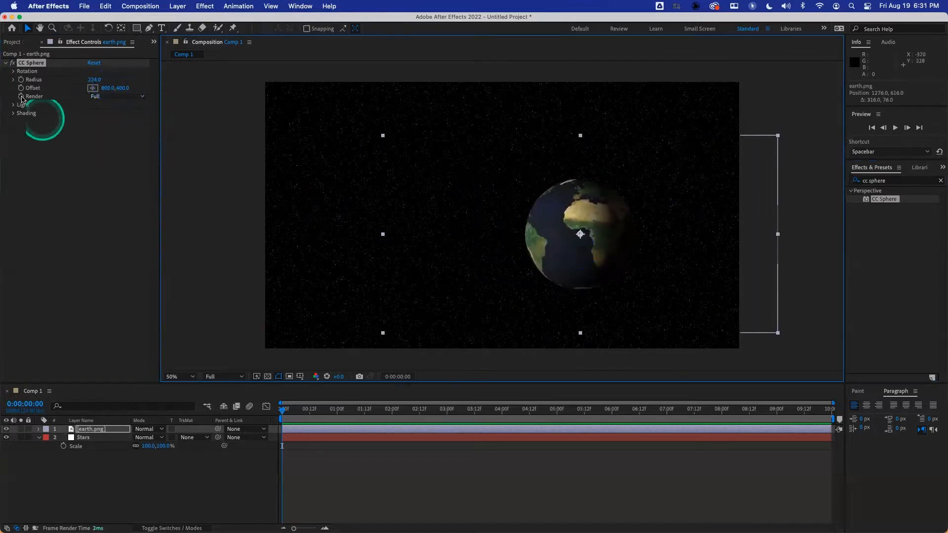
Keyframe the globe's Rotation Y from 0° at the start to about 68° at the last frame, and preview the spin.
click(13, 71)
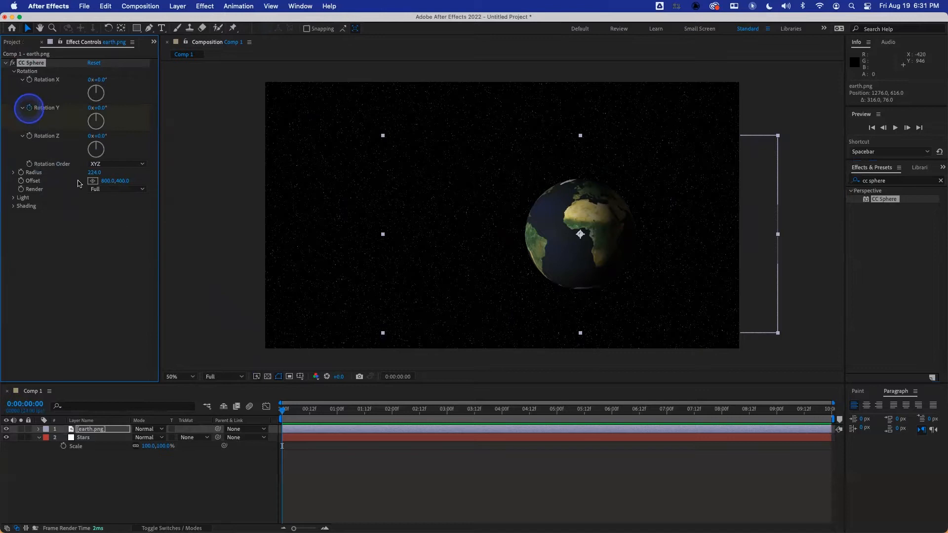
key(End)
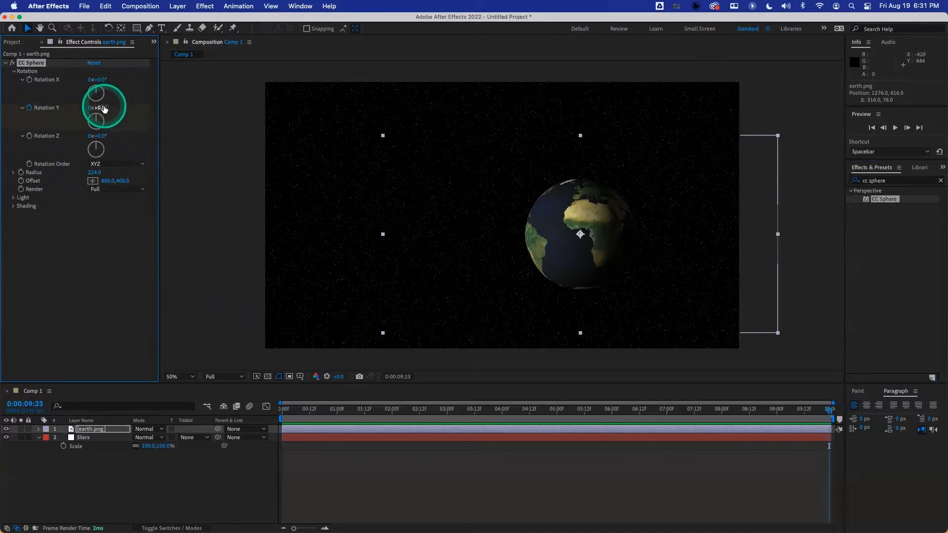
drag(104, 107, 125, 147)
click(285, 408)
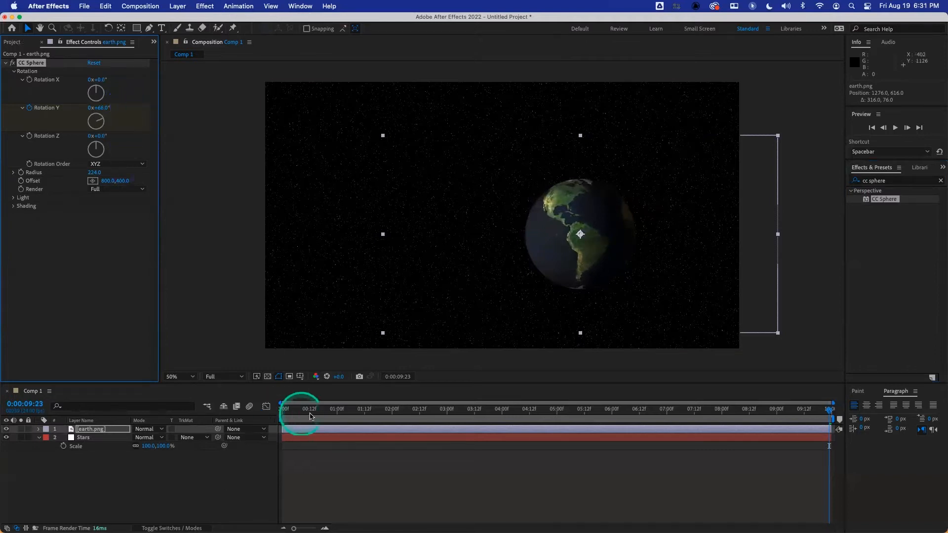
key(space)
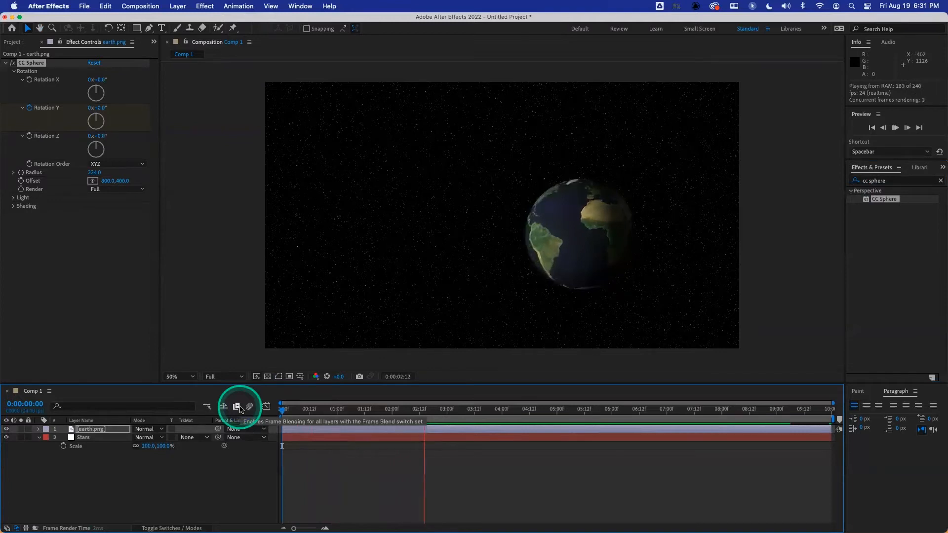
Tilt the globe by setting CC Sphere's Rotation Z to 7° and preview the spin.
key(space)
drag(101, 136, 105, 135)
key(space)
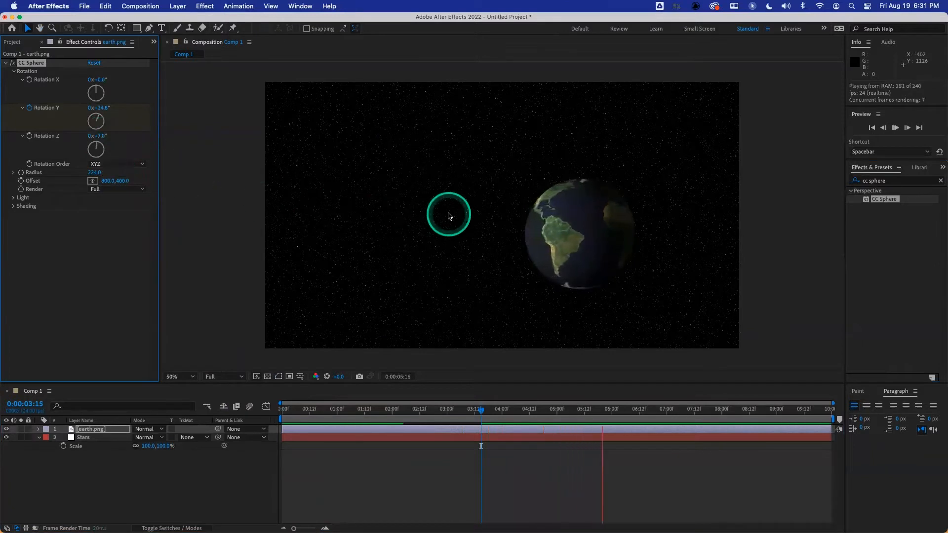
key(space)
Apply the Stylize Glow effect to the earth.png layer and check it at different points of the spin.
click(892, 181)
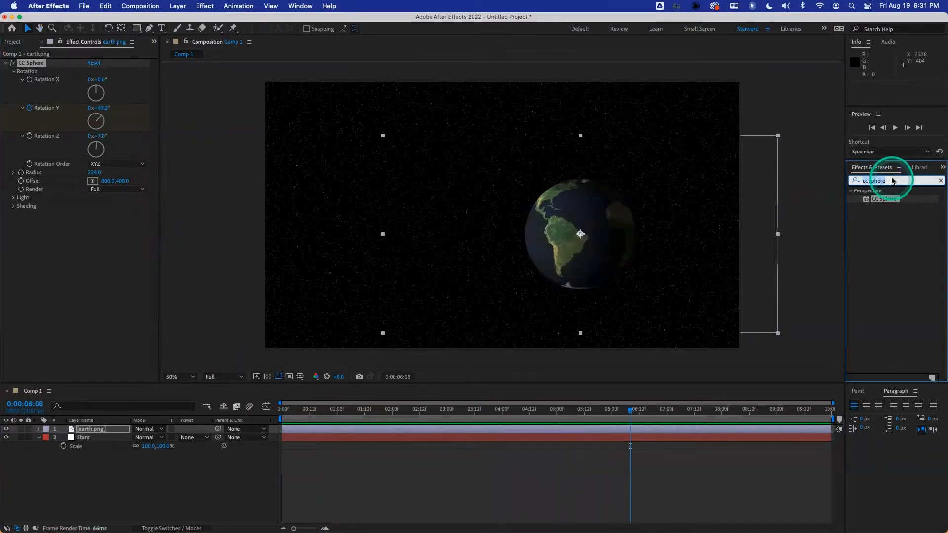
text(glow)
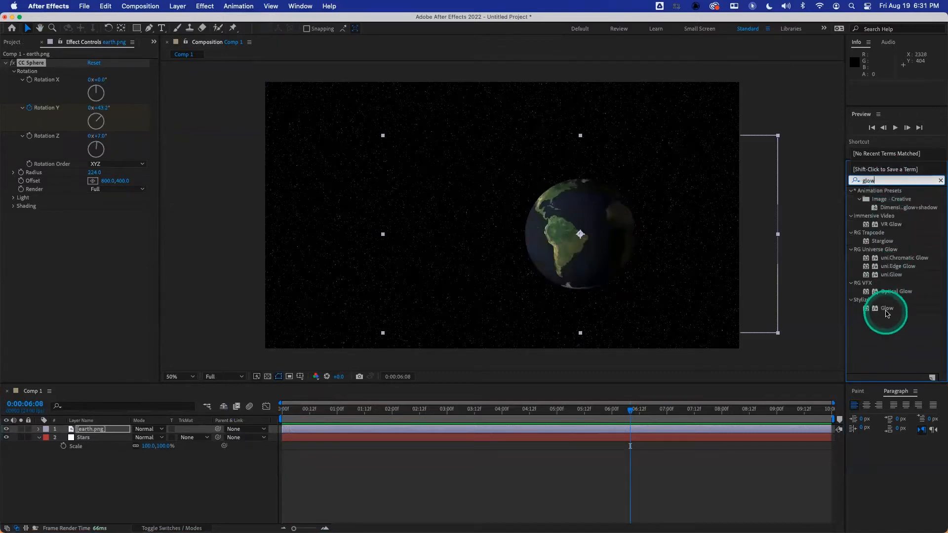
double_click(886, 309)
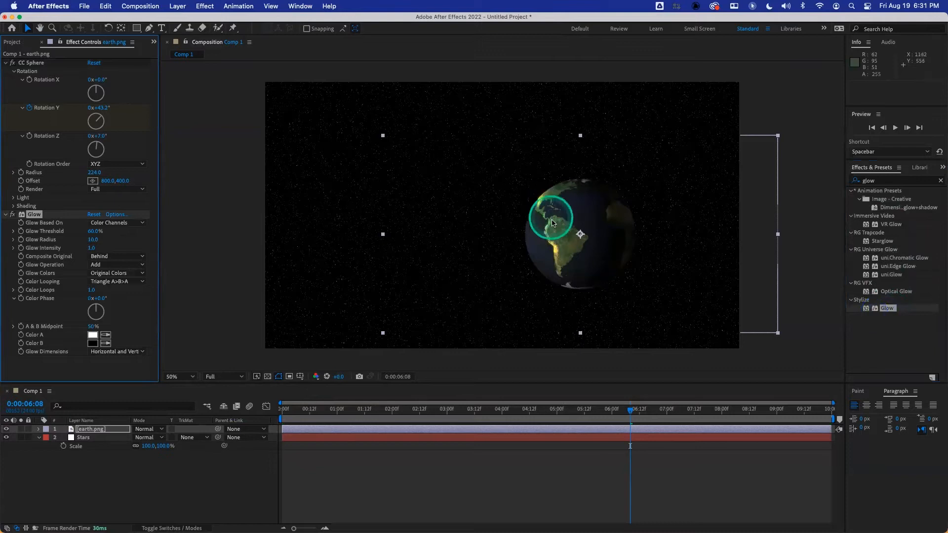
click(447, 409)
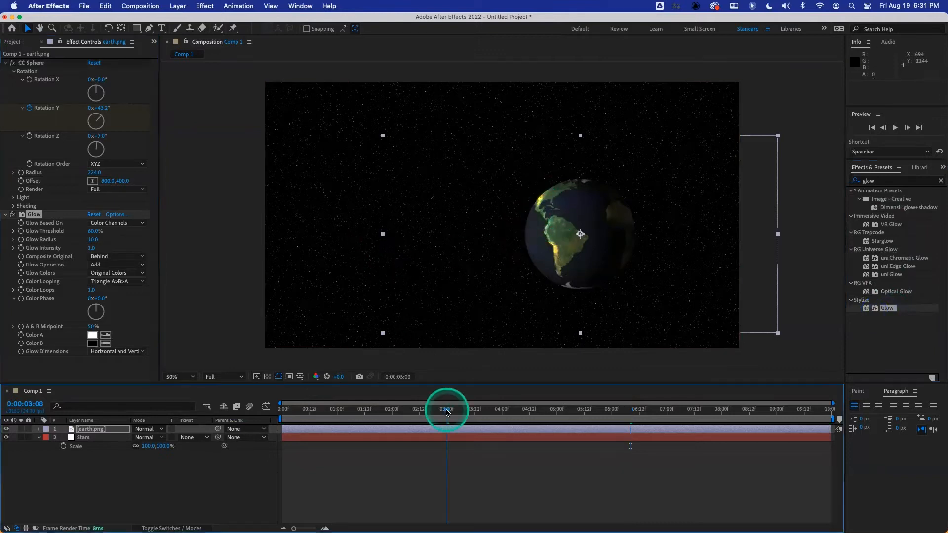
drag(459, 409, 730, 409)
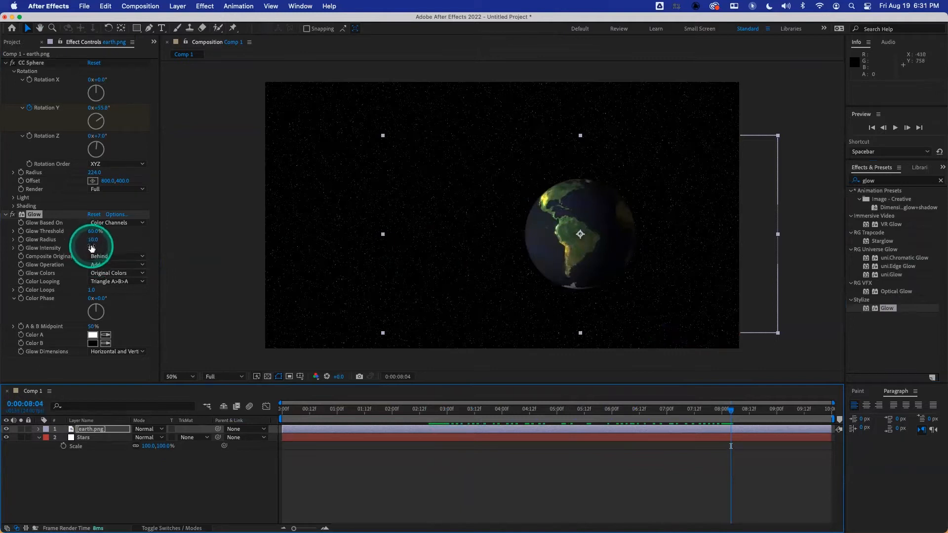
Try a higher Glow Intensity and a lower Glow Threshold on the globe, and reset the Glow effect.
drag(92, 248, 126, 247)
drag(230, 247, 210, 248)
click(94, 231)
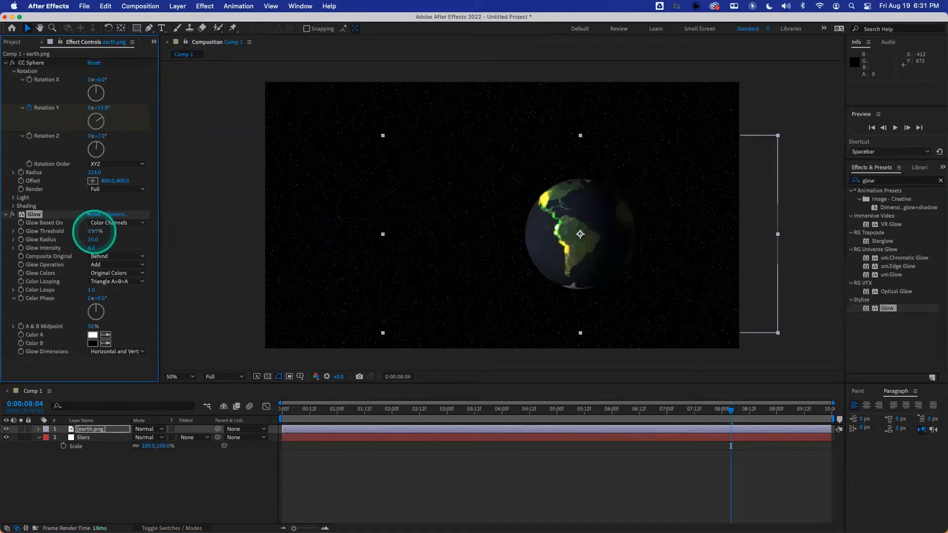
mouse_move(81, 236)
mouse_down()
mouse_move(64, 235)
mouse_move(77, 237)
mouse_up()
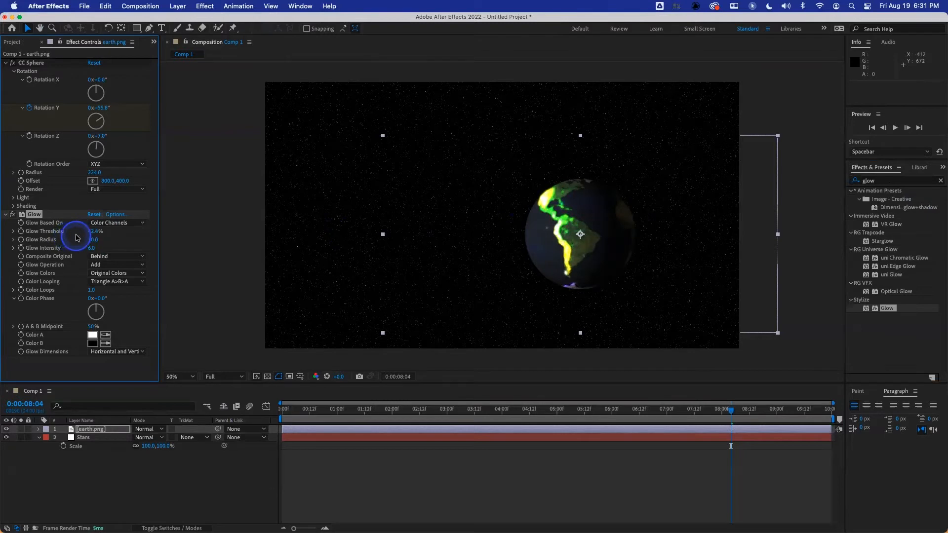
click(92, 215)
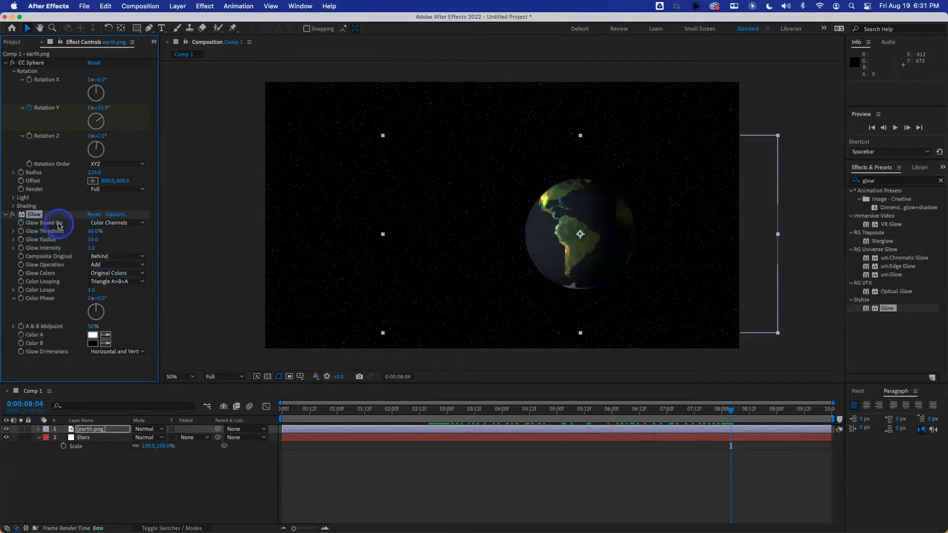
Base the globe's Glow on the Alpha Channel, with a threshold of 55.7%, radius 31 and intensity 1.2.
click(105, 224)
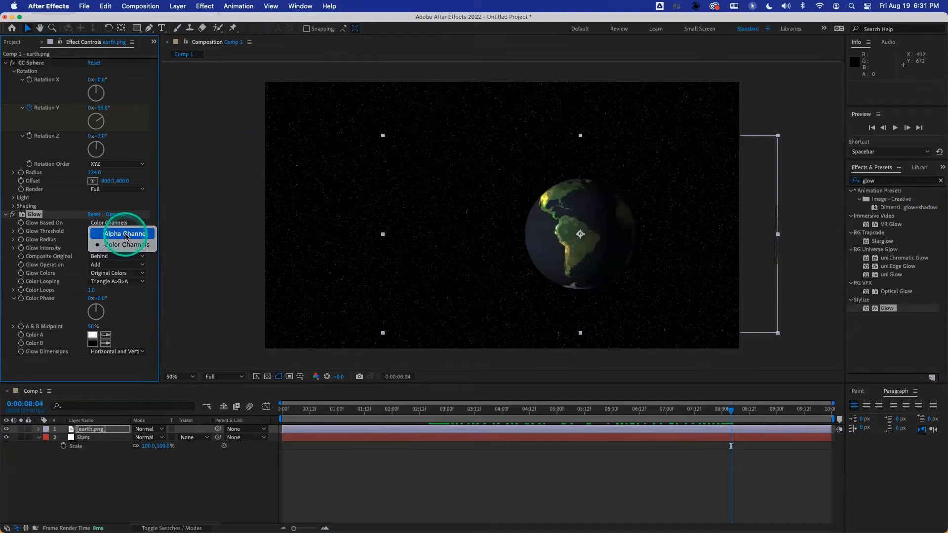
click(125, 233)
click(56, 346)
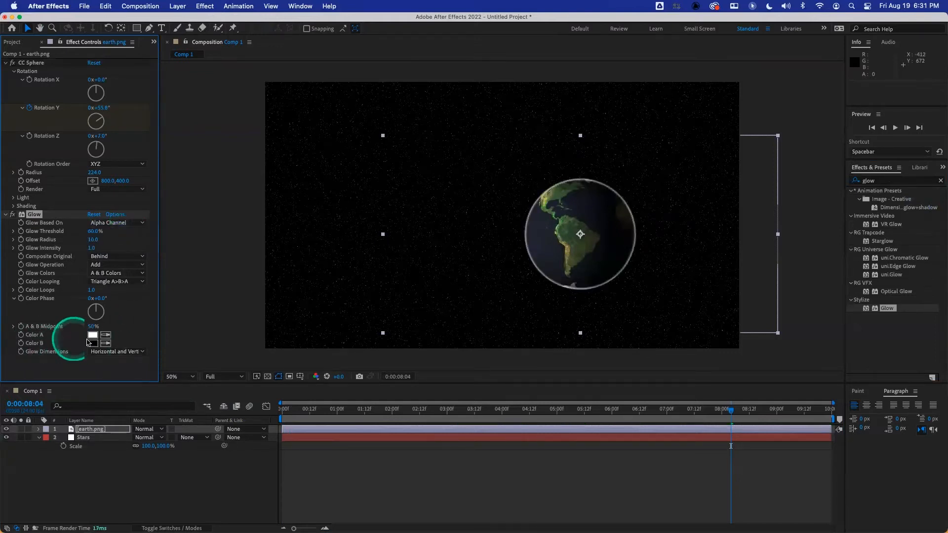
click(93, 241)
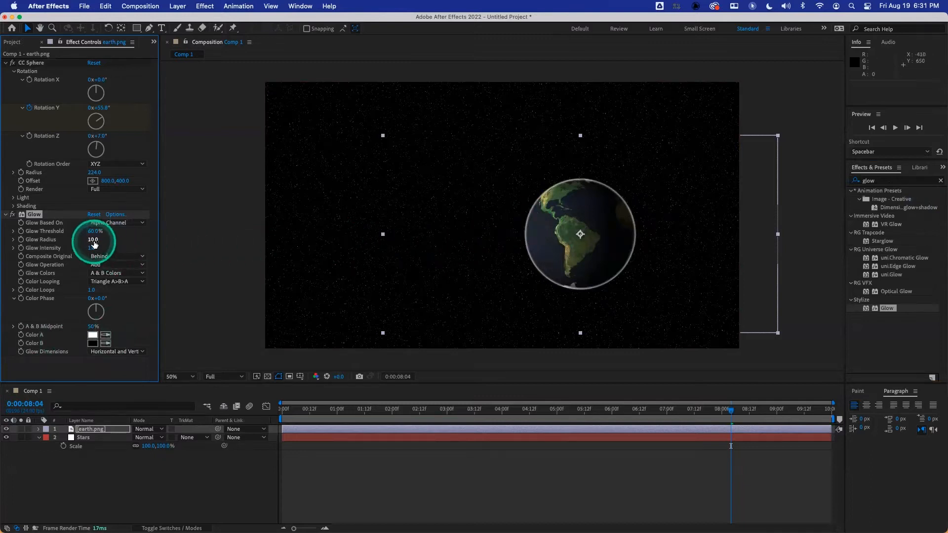
drag(93, 240, 103, 241)
click(93, 232)
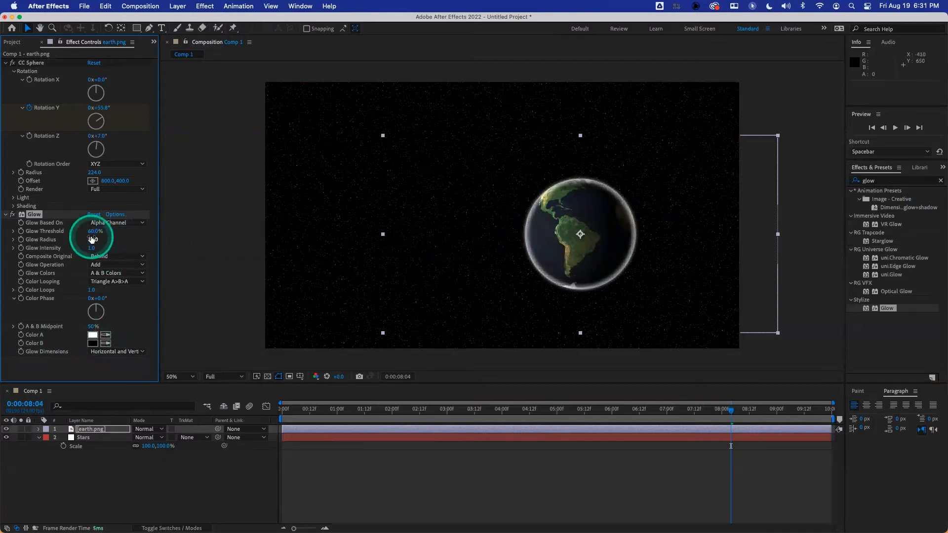
drag(83, 230, 96, 253)
Set the Glow's Color A to blue 459FE5 and preview the animation from the start.
click(93, 335)
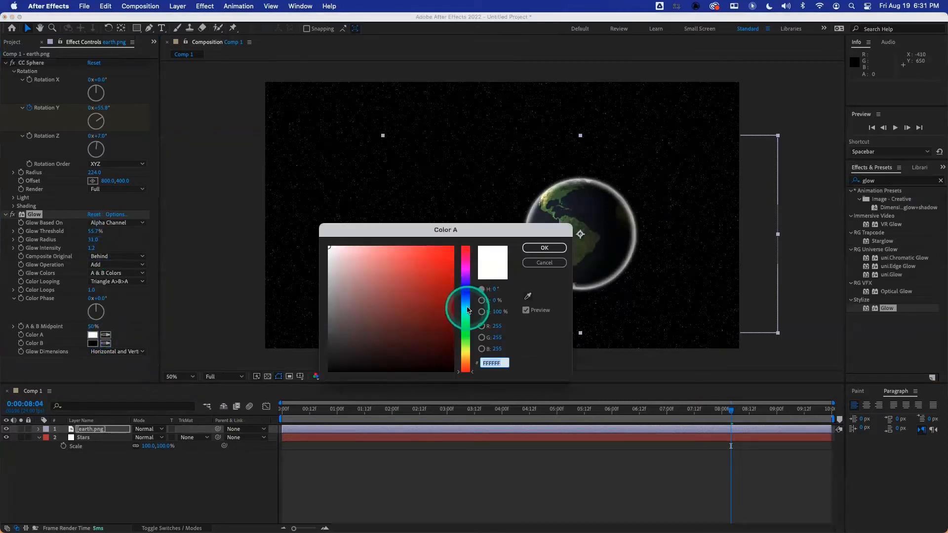
drag(467, 310, 465, 300)
mouse_move(378, 260)
mouse_down()
mouse_move(360, 249)
mouse_move(417, 261)
mouse_up()
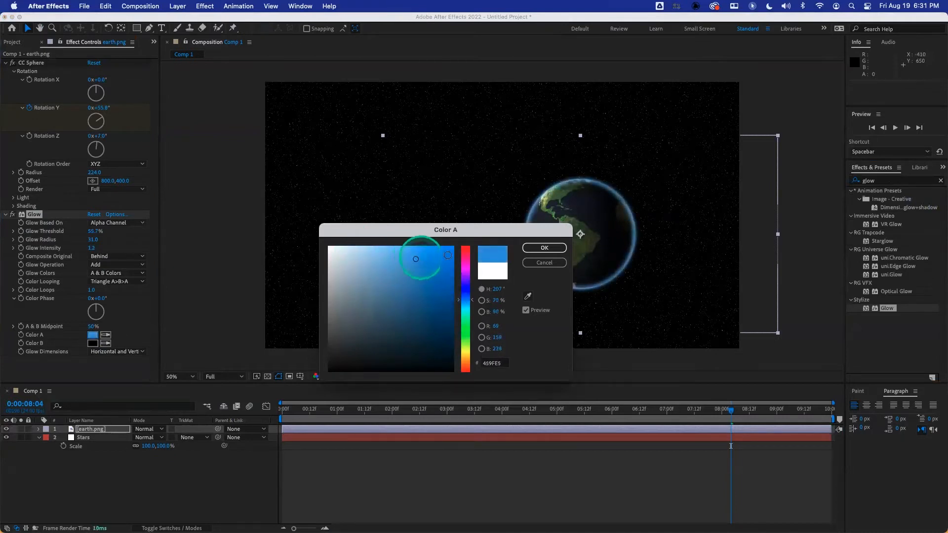
click(544, 247)
click(344, 412)
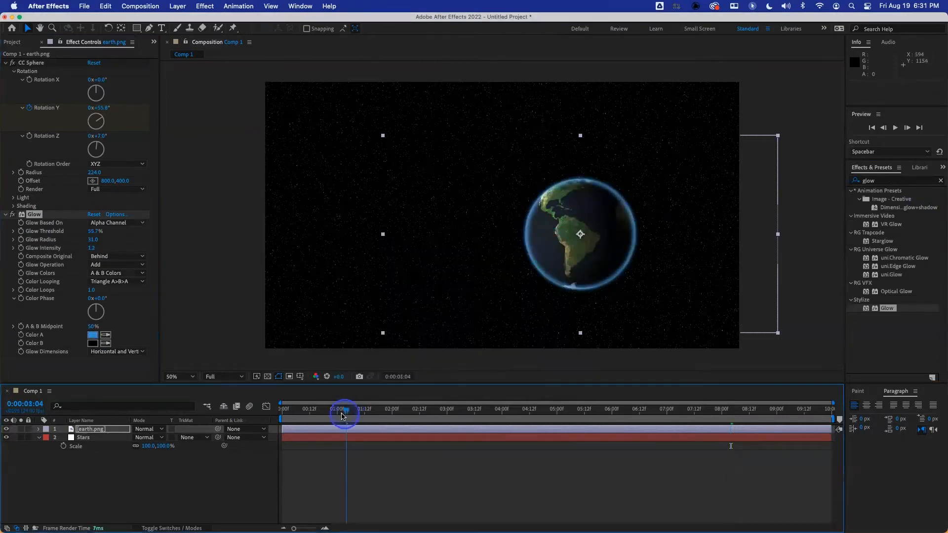
key(Home)
key(space)
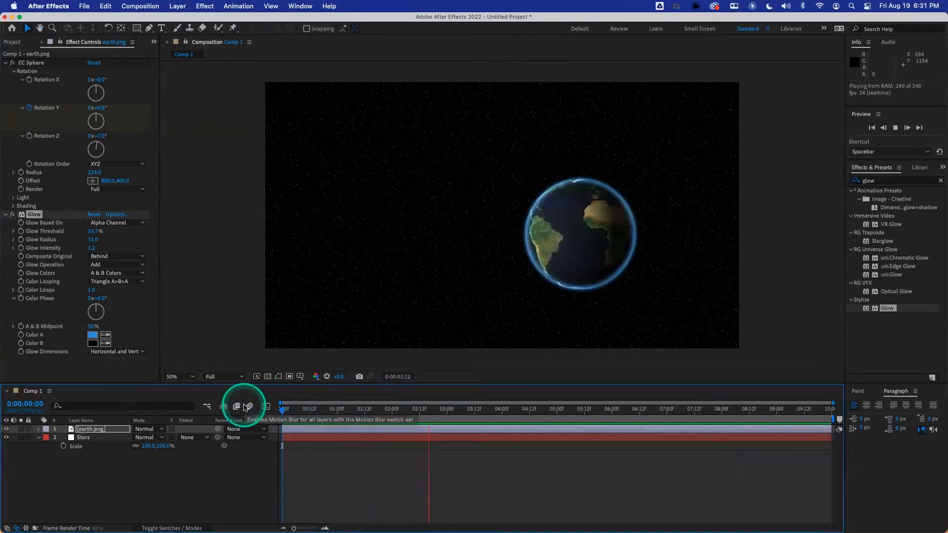
key(space)
Set the Glow's Composite Original to On Top and its radius to 80, and check an earlier frame.
click(116, 256)
click(114, 267)
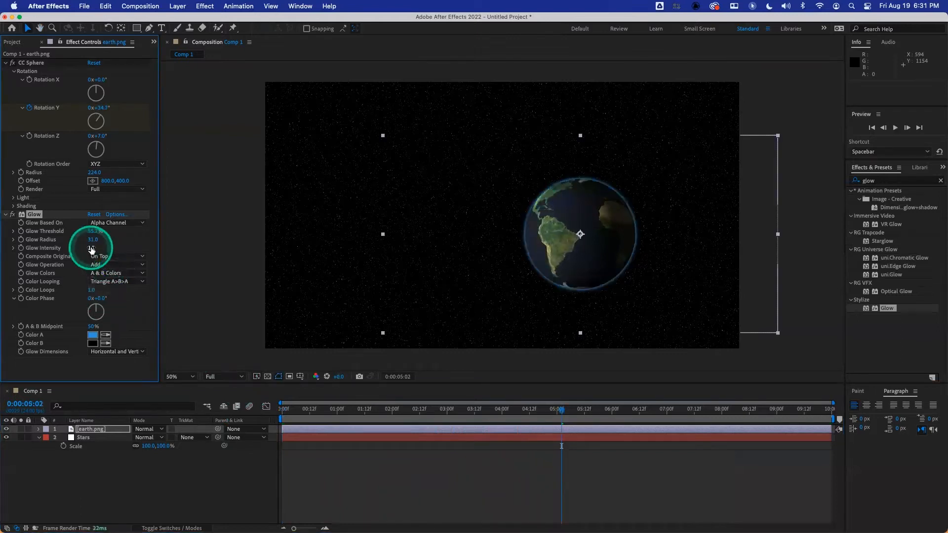
drag(114, 246, 119, 246)
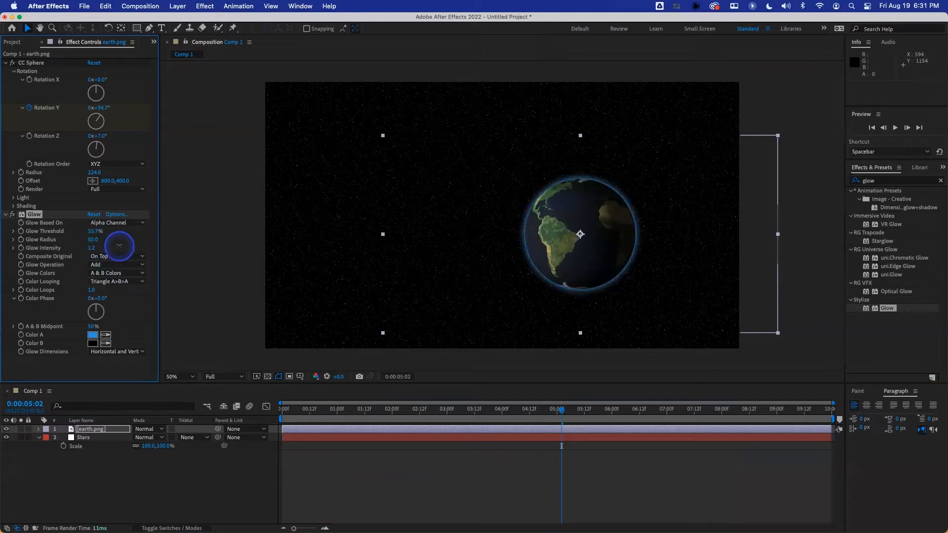
drag(335, 411, 251, 417)
Try Composite Original set to Behind for comparison, and return it to On Top.
click(119, 257)
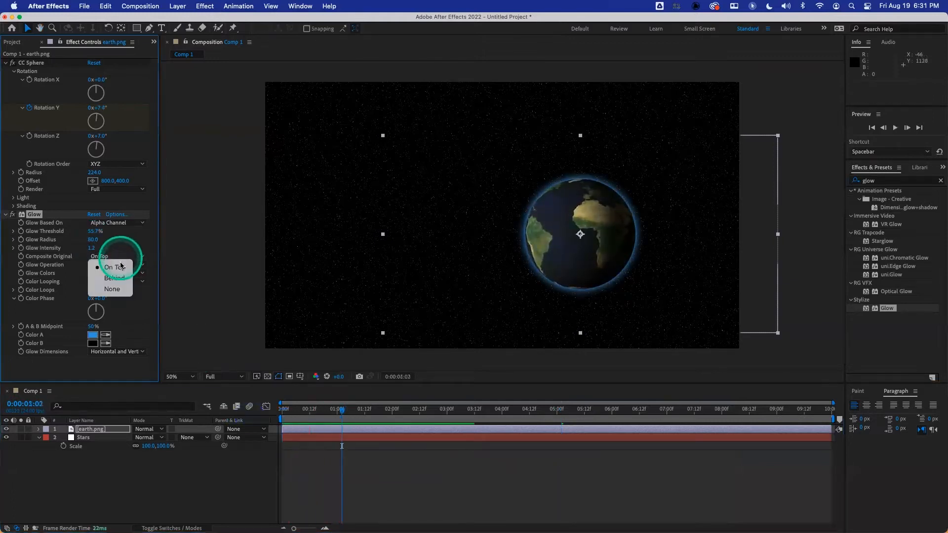
click(122, 277)
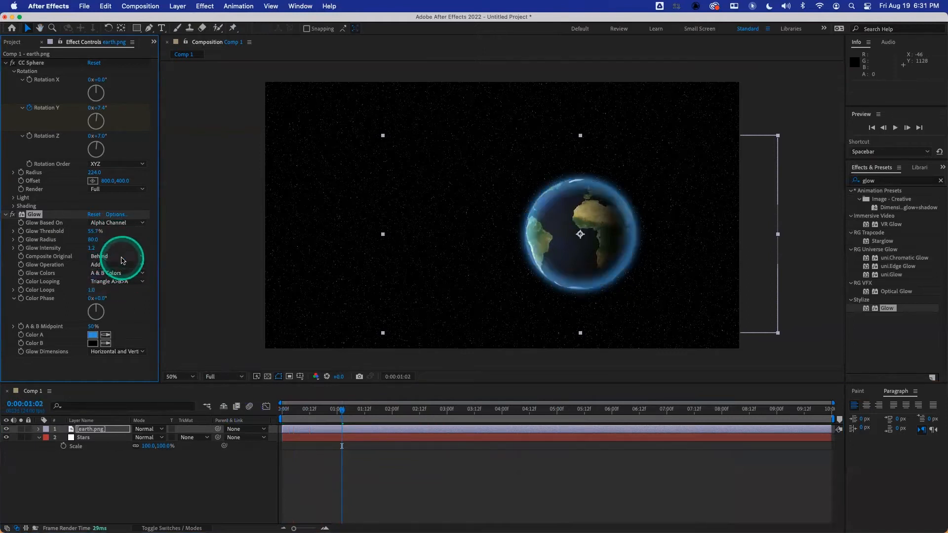
click(123, 261)
click(119, 248)
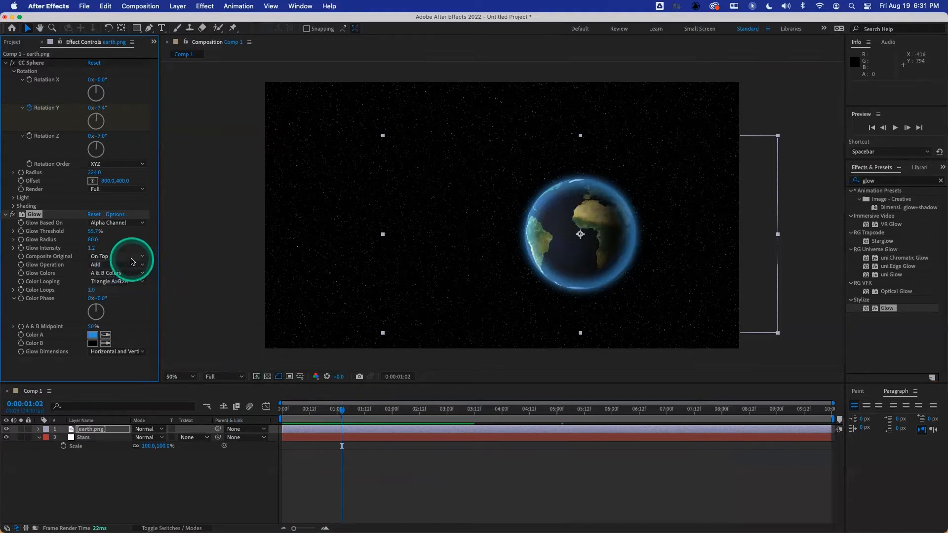
click(132, 258)
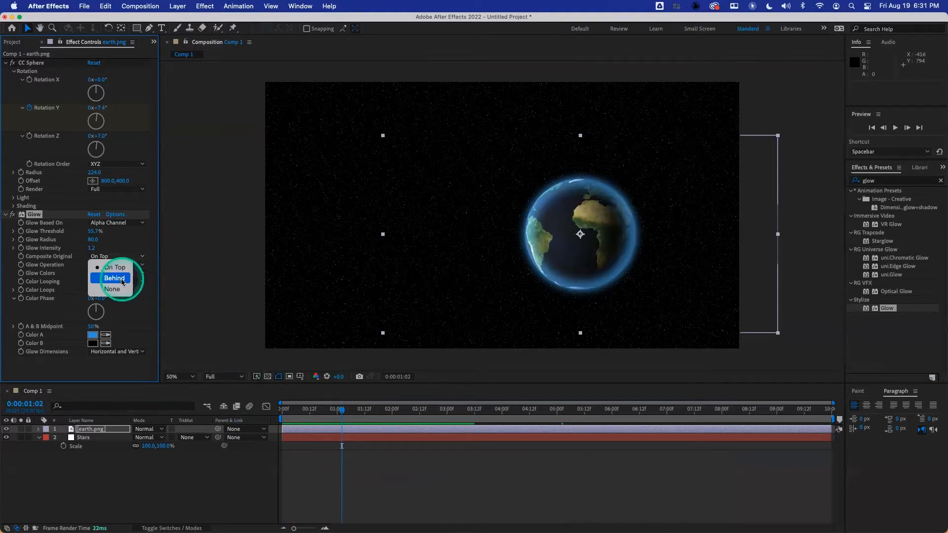
click(116, 267)
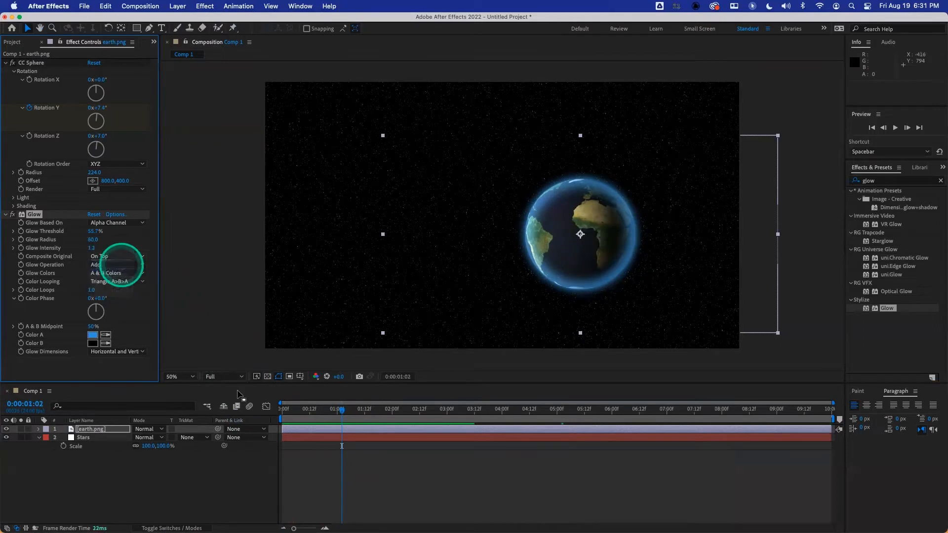
Preview the glowing globe's rotation from the first frame.
click(312, 409)
drag(312, 409, 267, 403)
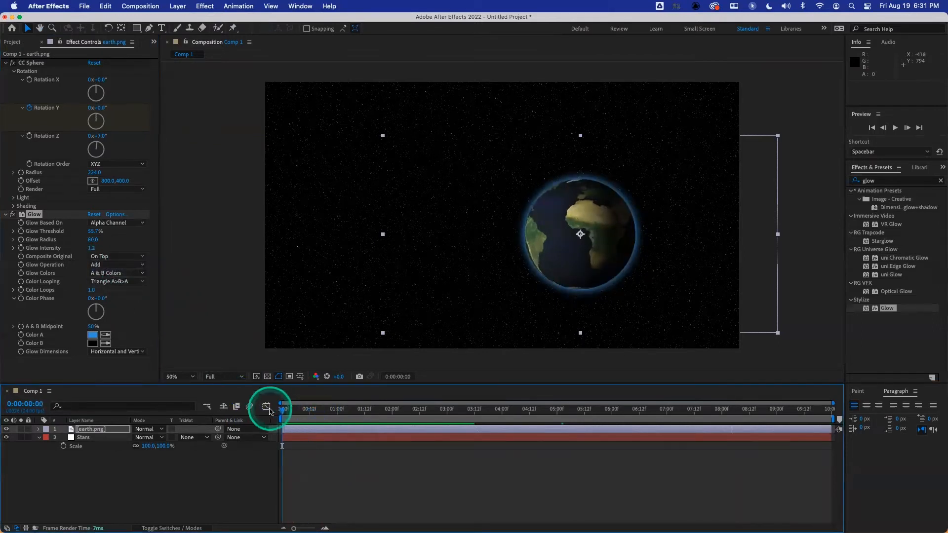
key(space)
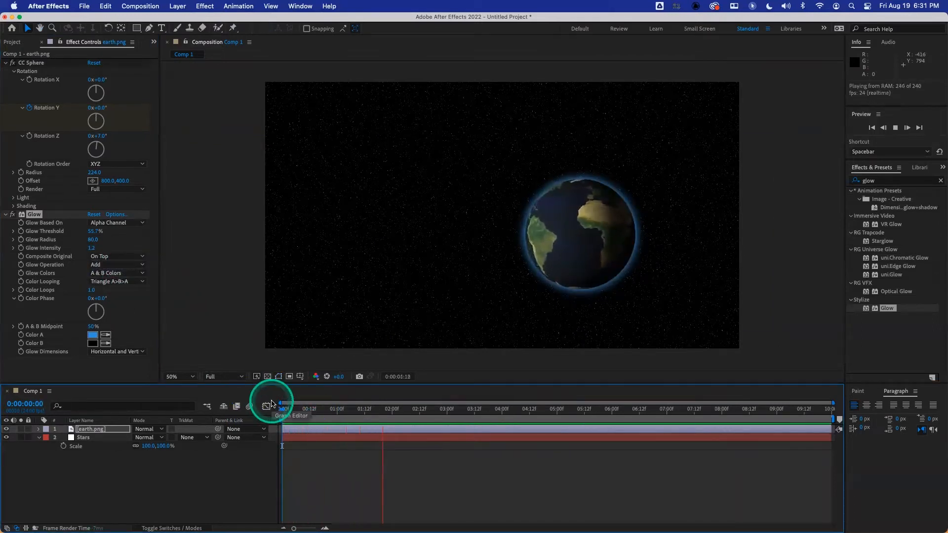
key(space)
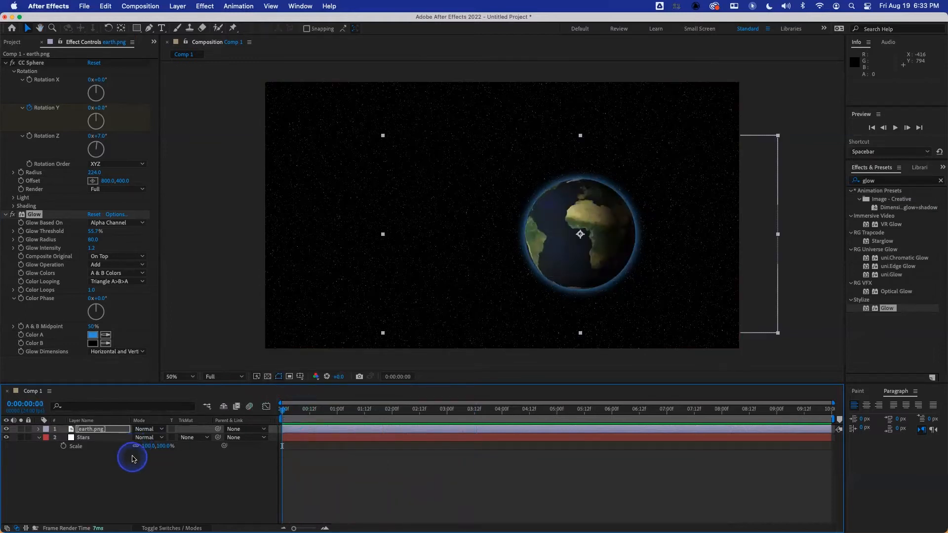
Add a comp-sized off-white solid layer in colour EAE9E9 above the earth.png layer.
key(super+y)
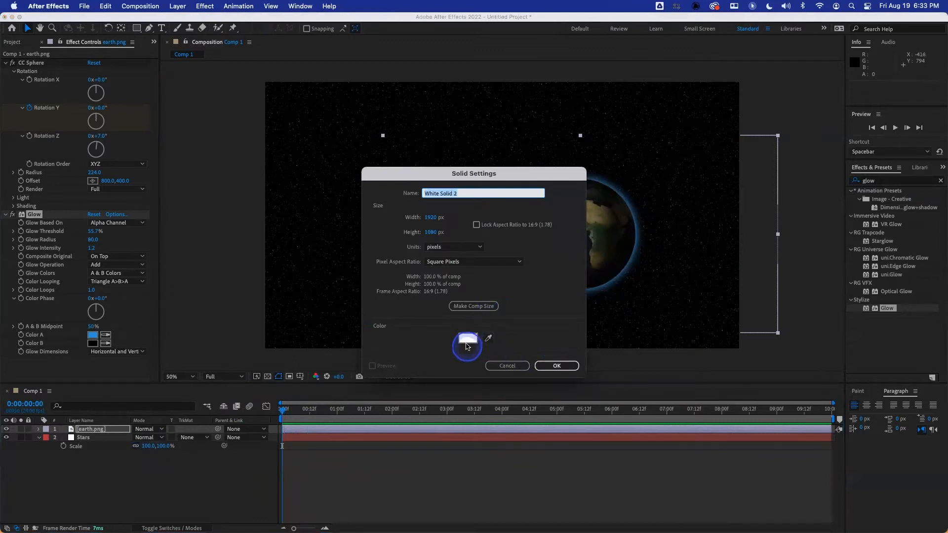
click(467, 339)
drag(344, 280, 327, 256)
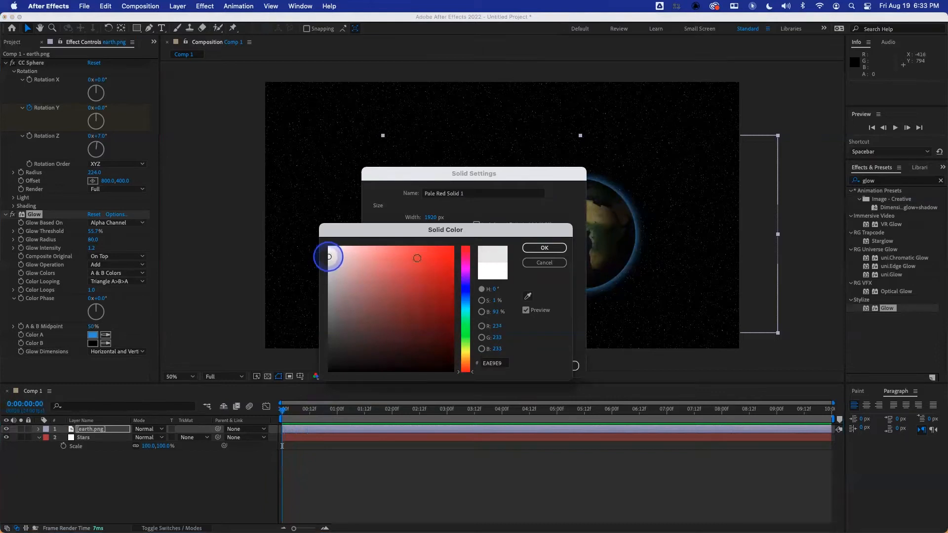
click(544, 248)
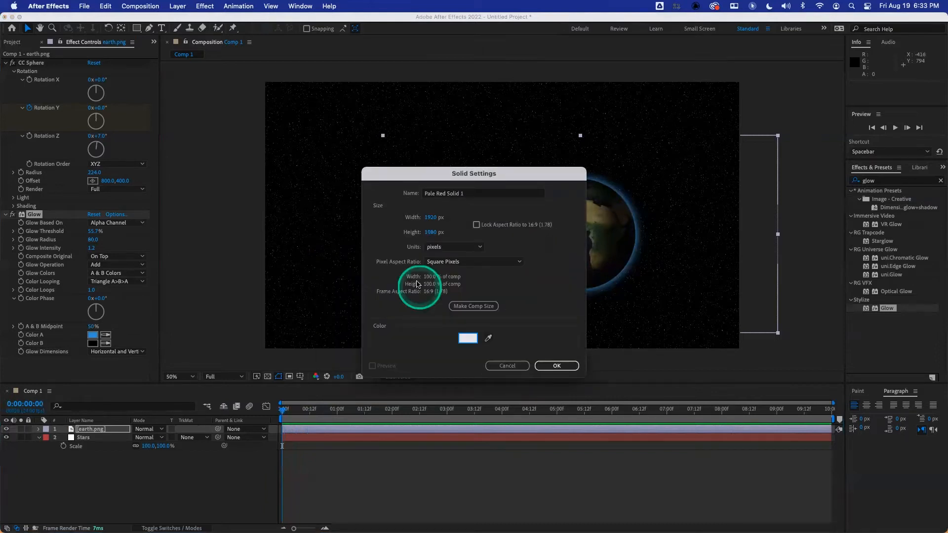
click(472, 306)
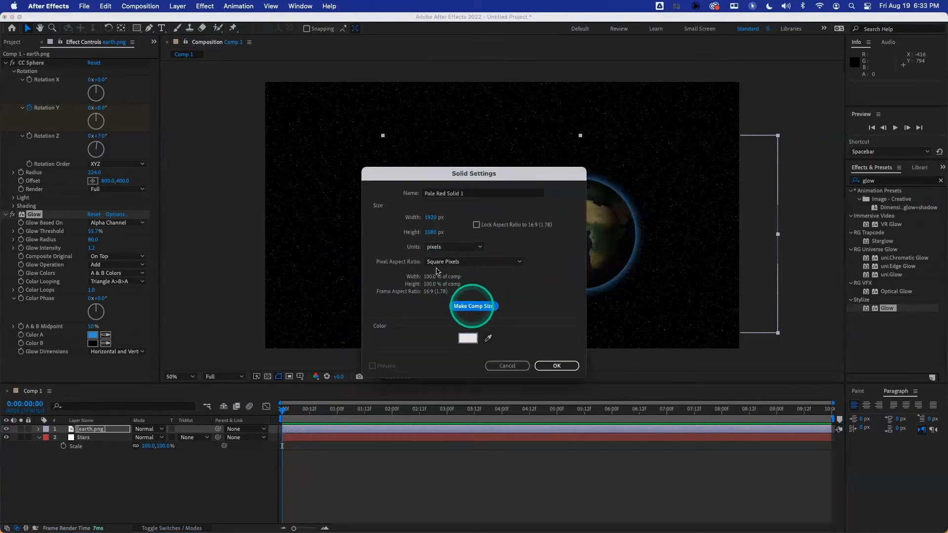
click(558, 365)
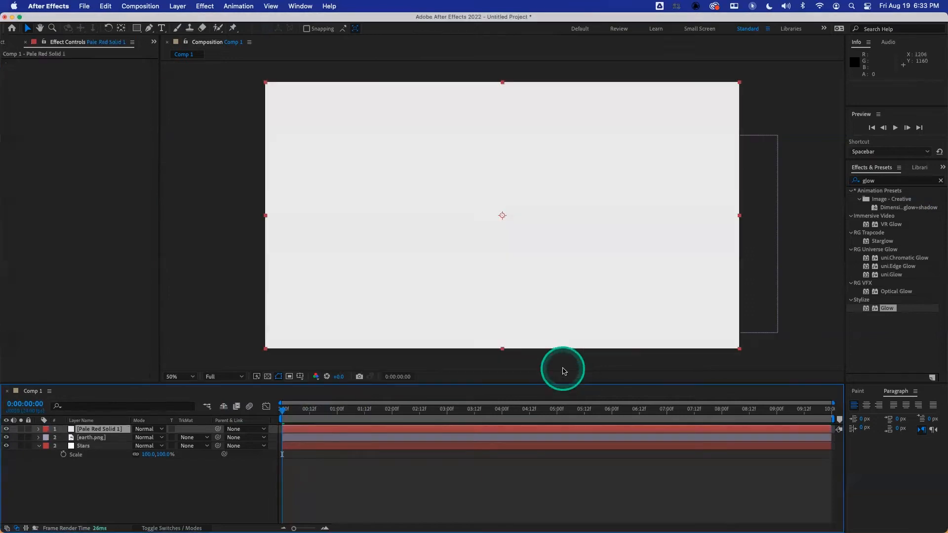
click(503, 326)
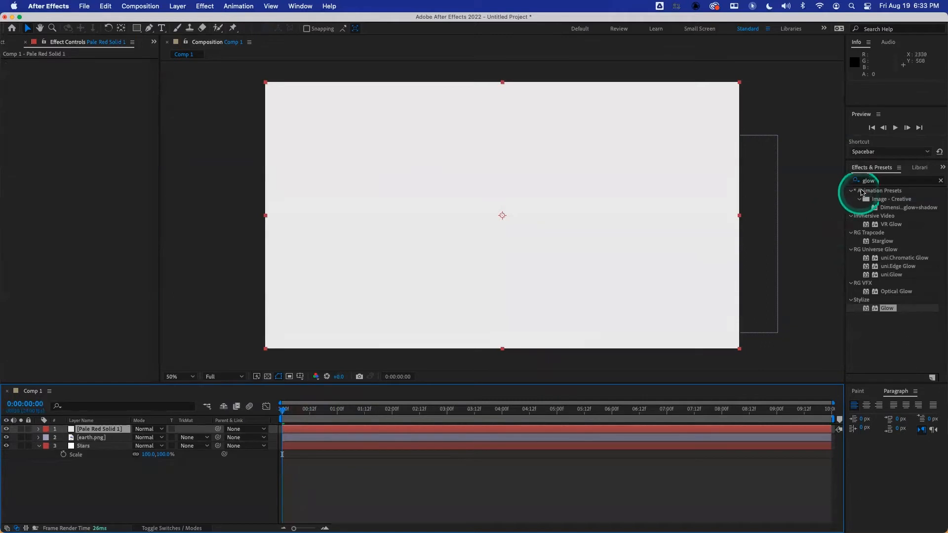
Apply the Fractal Noise effect to the new off-white solid layer.
click(880, 181)
double_click(880, 181)
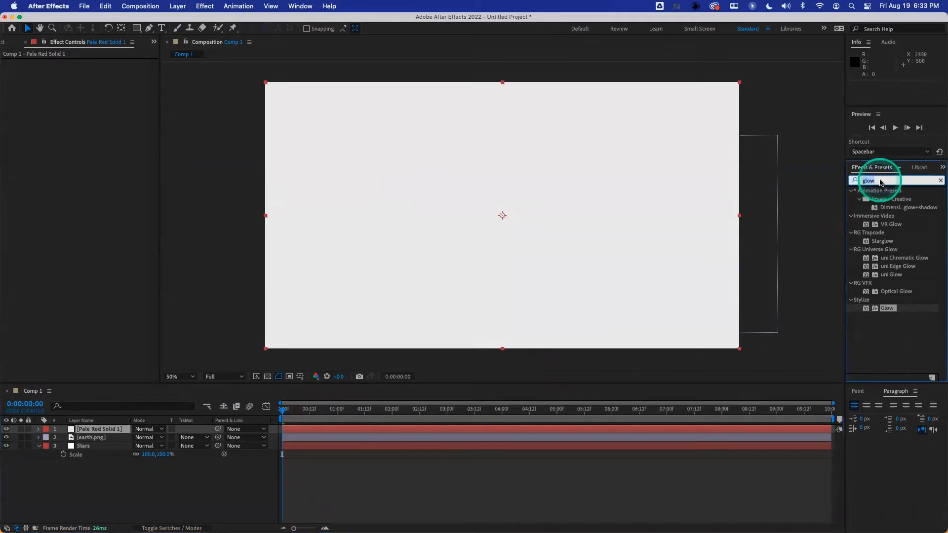
text(fractal)
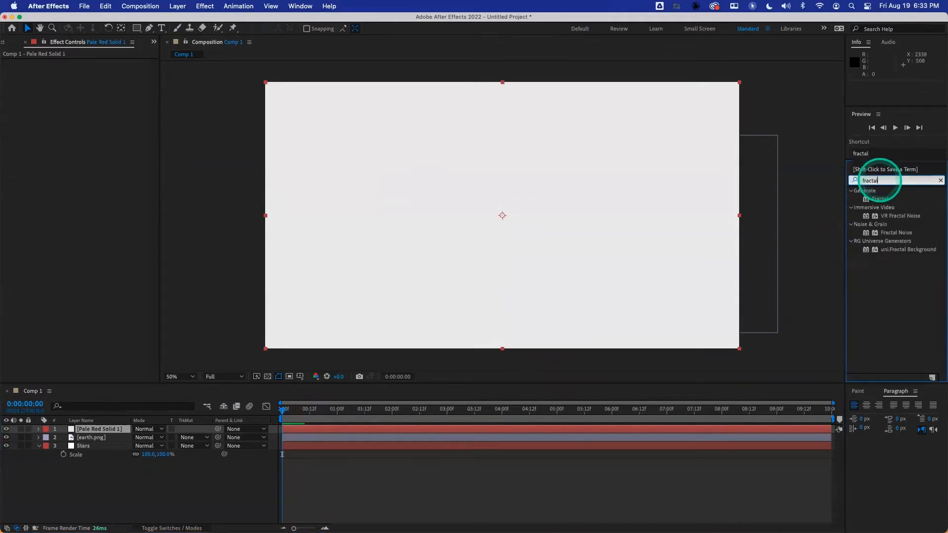
click(887, 233)
double_click(887, 233)
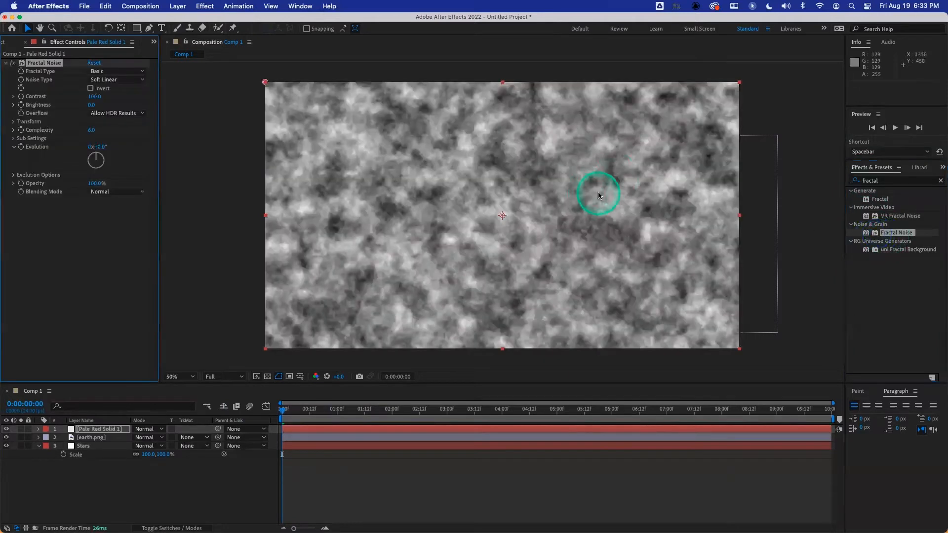
Set the Fractal Noise fractal type to Dynamic Progressive and raise its contrast to about 133.
click(117, 72)
click(132, 148)
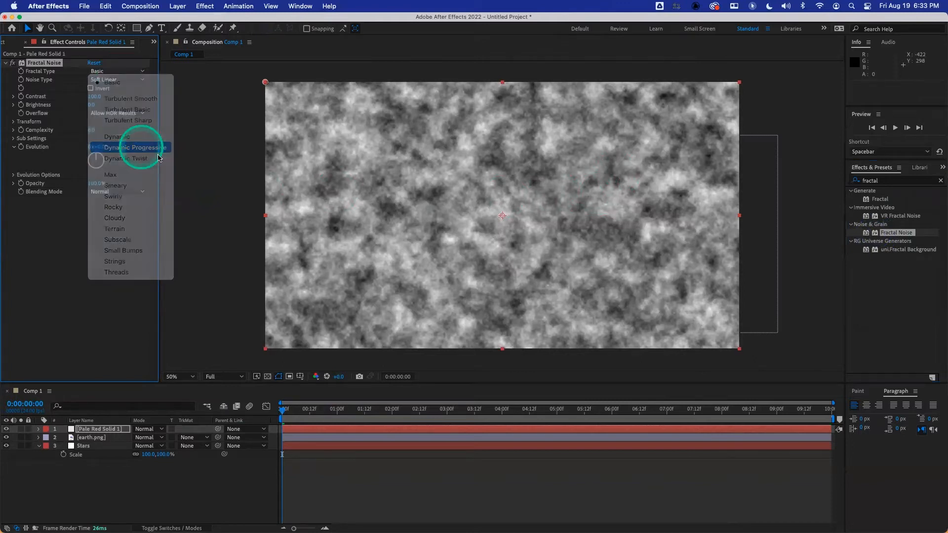
drag(96, 96, 110, 98)
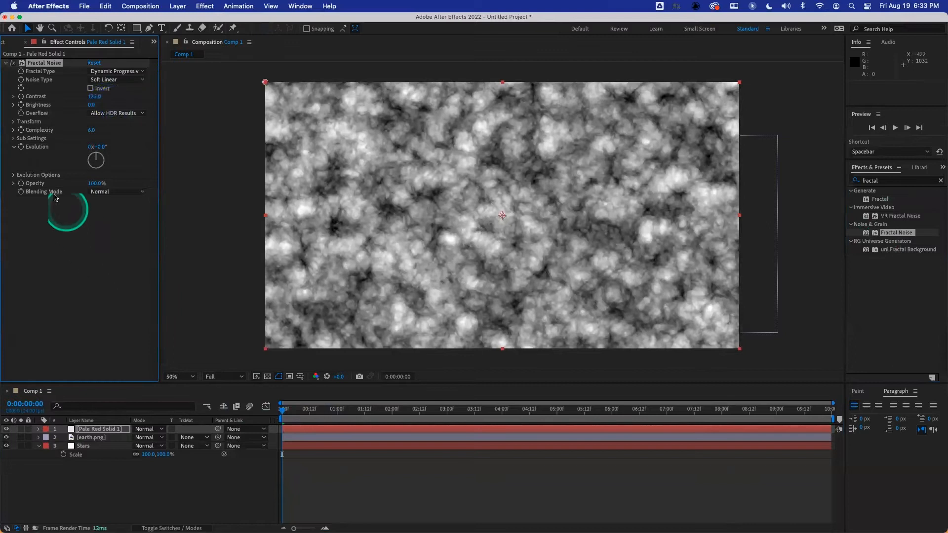
Animate the noise's Evolution with keyframes from 0° on the first frame to a higher value on the last, and preview it.
click(22, 147)
key(End)
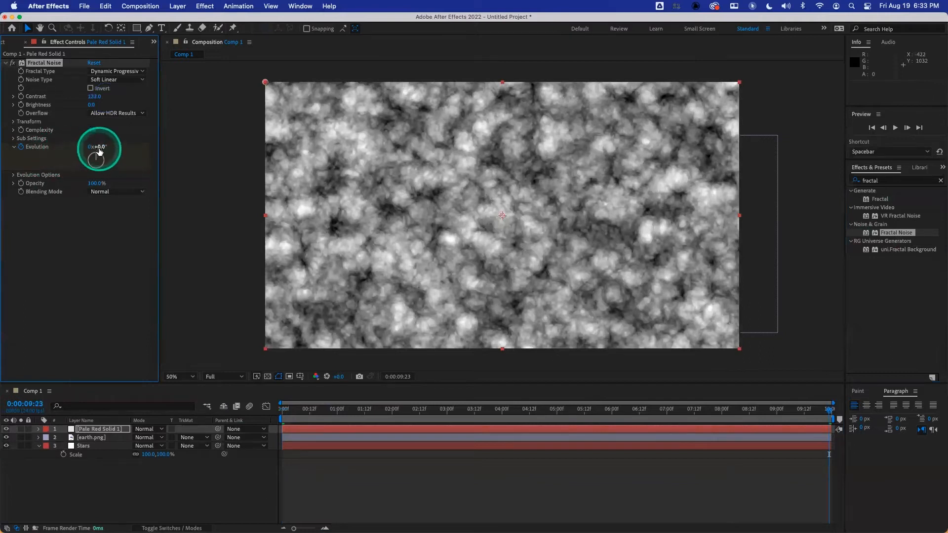
drag(101, 146, 439, 181)
drag(323, 410, 236, 418)
key(space)
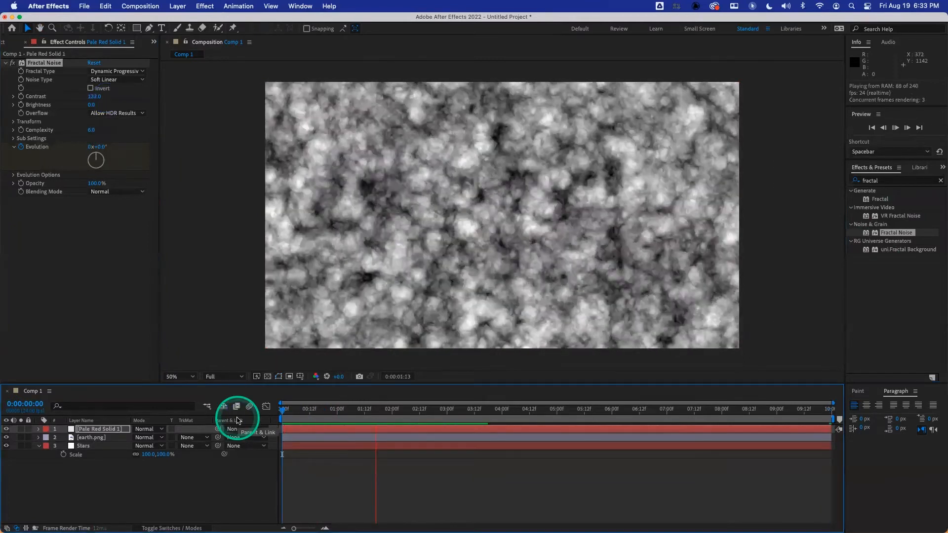
key(space)
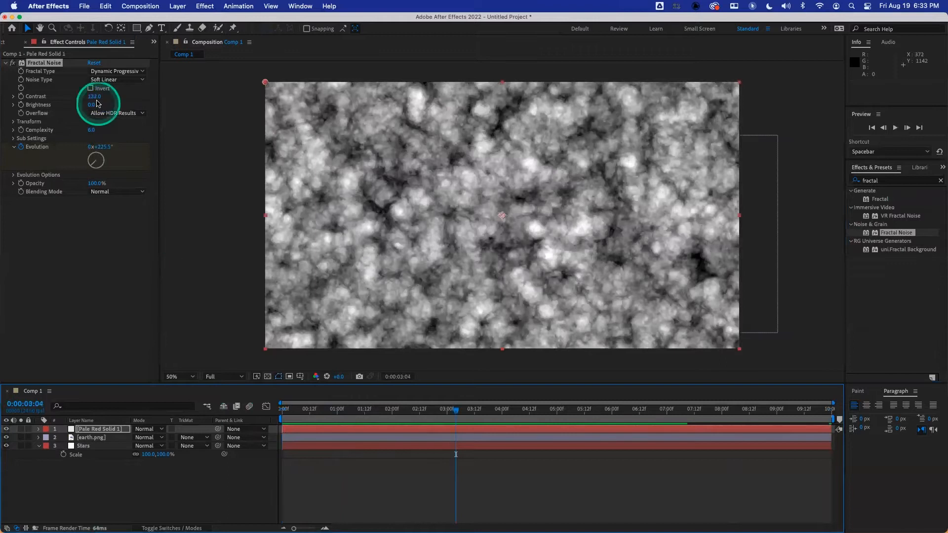
Raise the Fractal Noise contrast to 198 and preview the result.
drag(95, 98, 127, 98)
key(space)
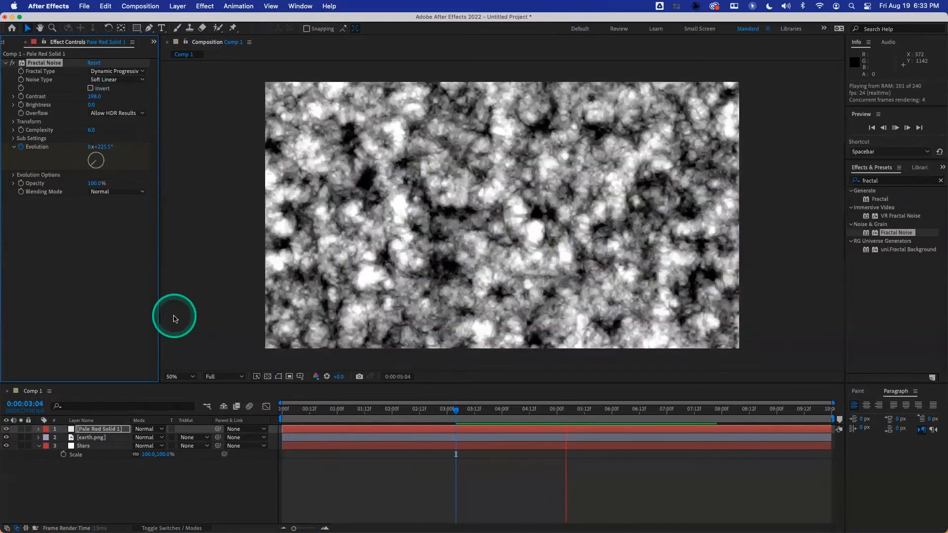
key(space)
Reveal the solid's keyframes, set Evolution to 2x+323° on the last frame, and preview from the start.
key(u)
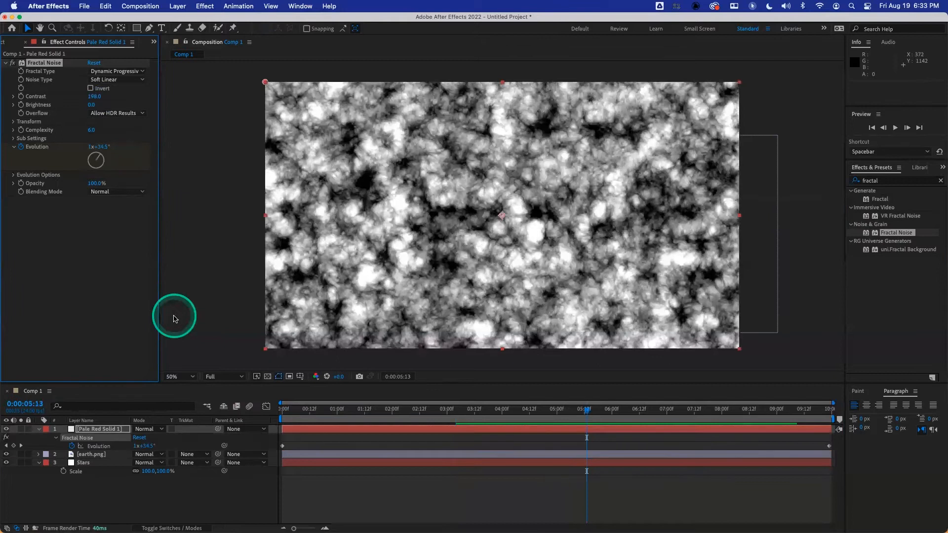
key(End)
drag(97, 146, 223, 139)
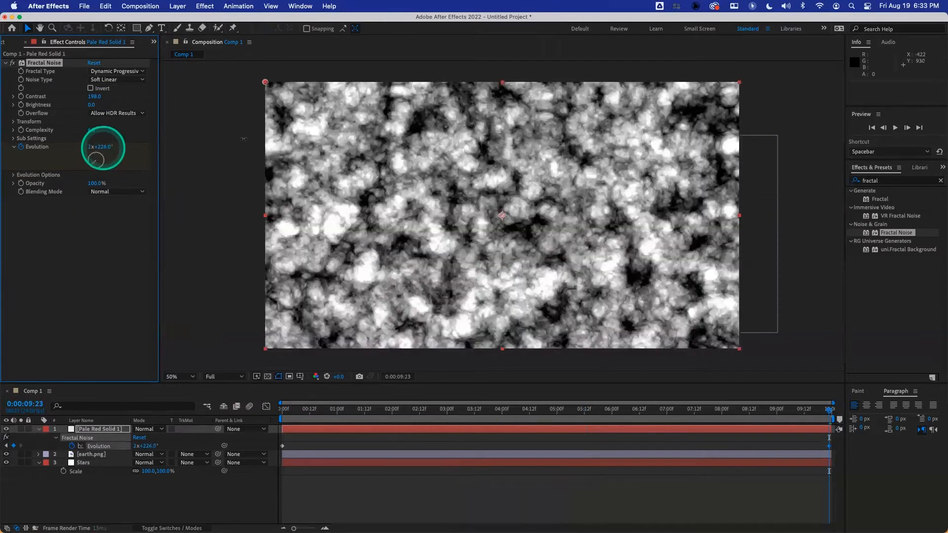
click(317, 409)
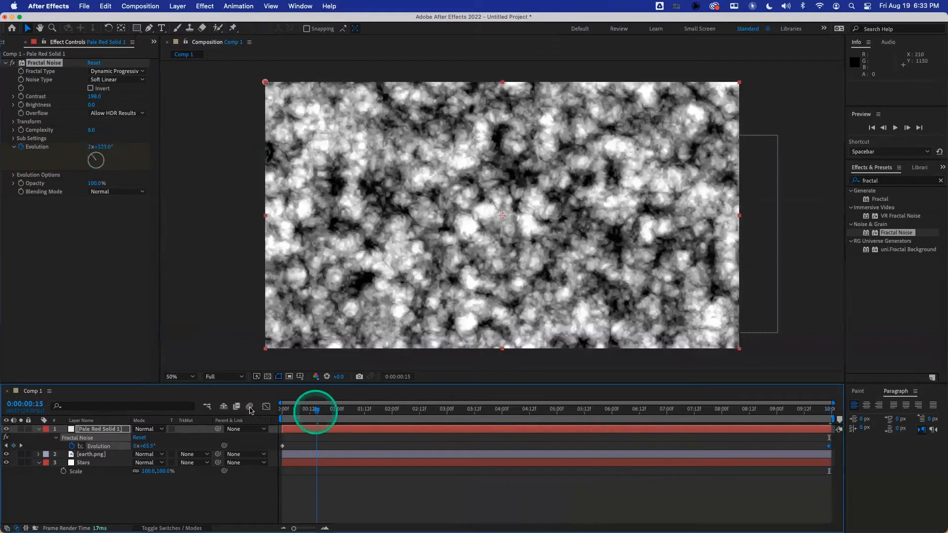
drag(316, 412, 249, 409)
key(space)
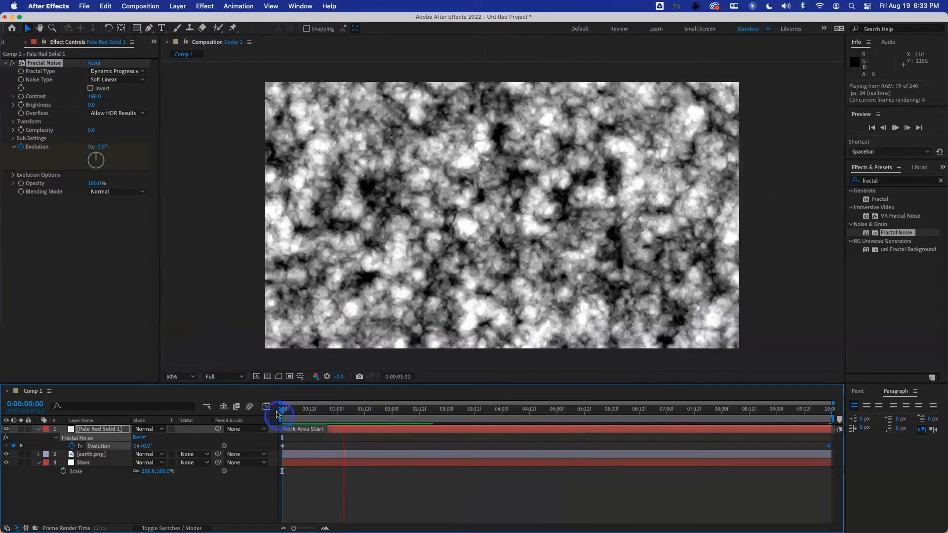
click(277, 414)
Keyframe the Fractal Noise Scale from 100 on the first frame to 154 on the last, and preview the animation.
click(13, 123)
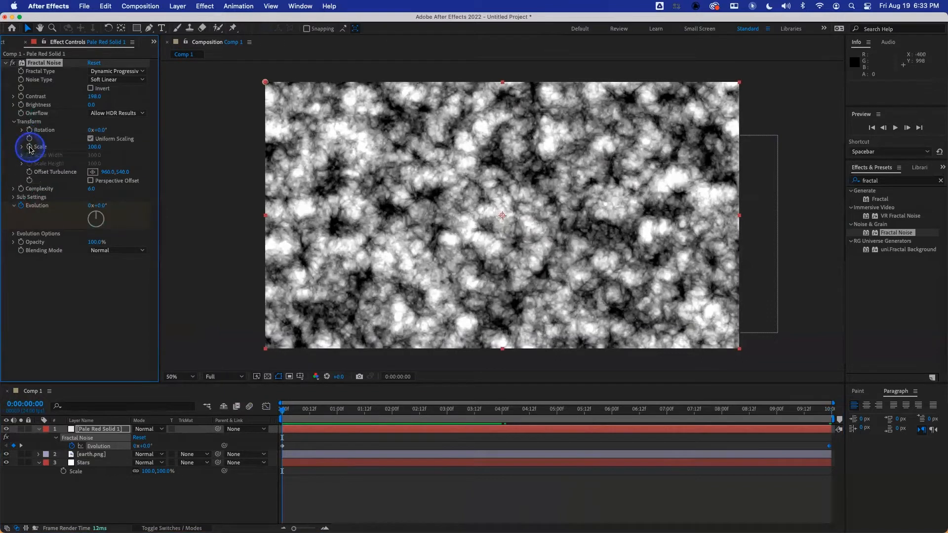
click(30, 147)
key(End)
drag(94, 150, 130, 205)
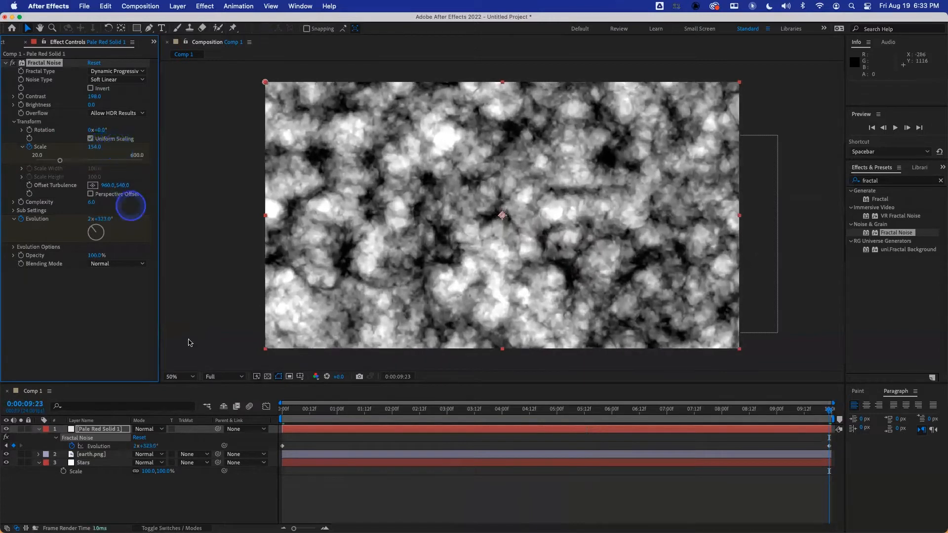
click(285, 409)
key(space)
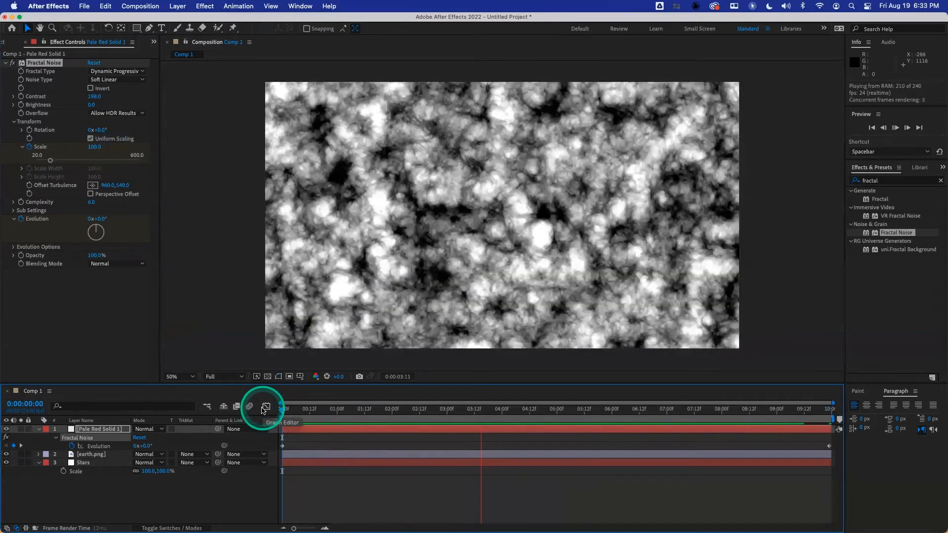
key(space)
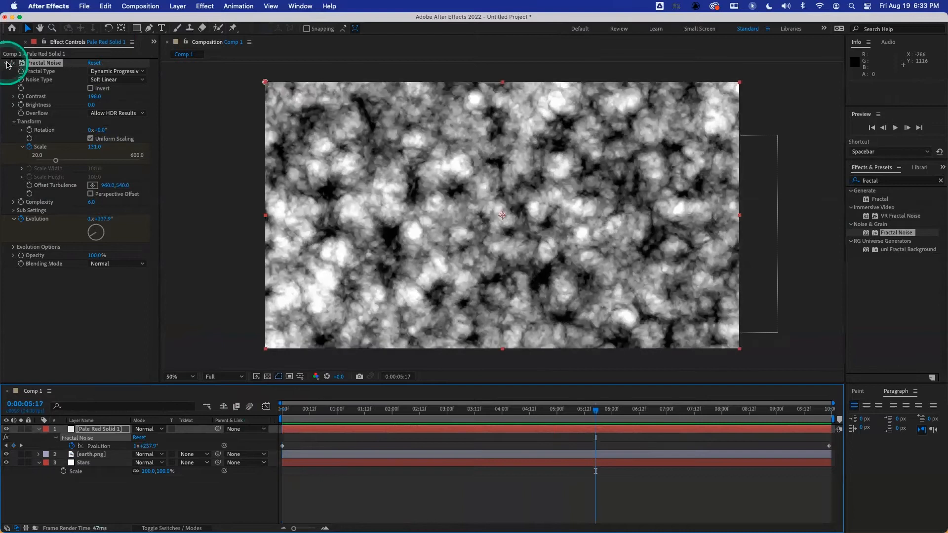
Collapse the Fractal Noise settings and apply the Colorama effect to the same solid layer.
click(7, 64)
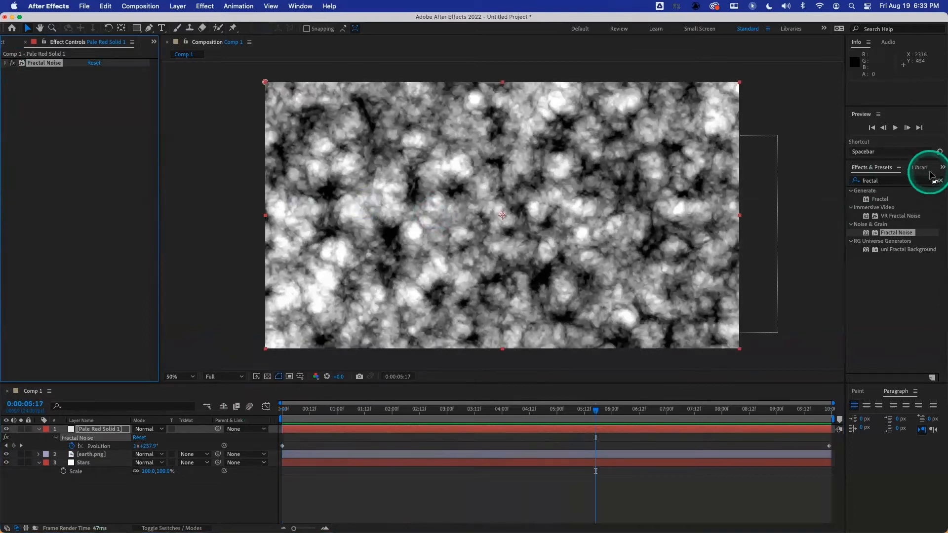
click(940, 182)
click(891, 180)
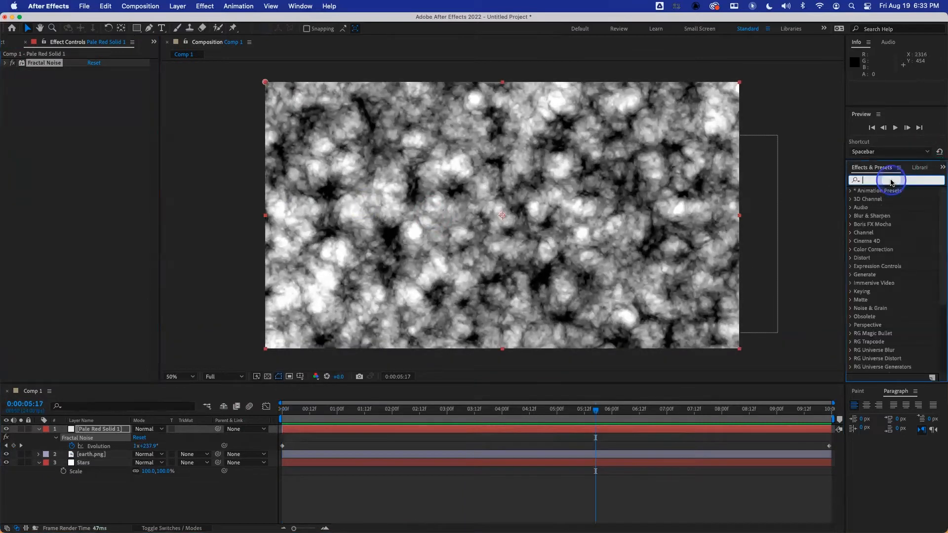
text(colorama)
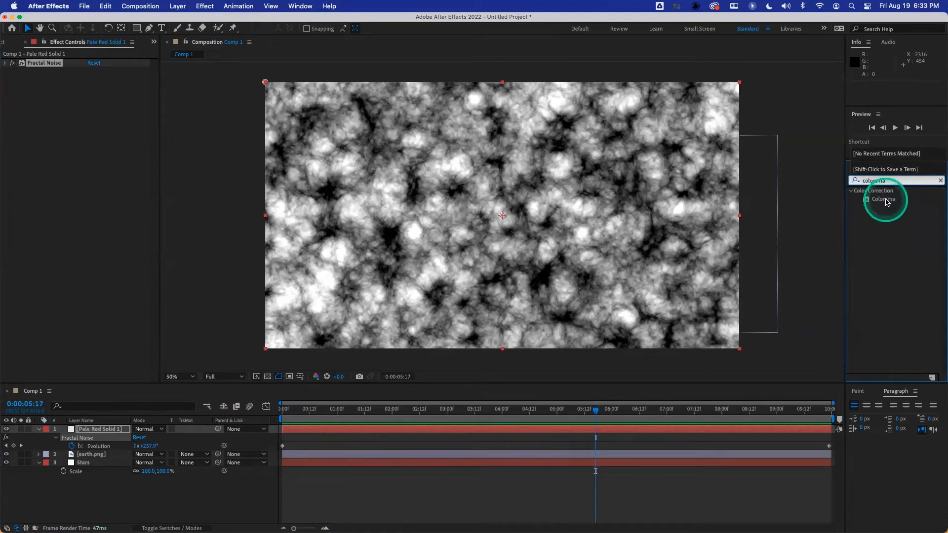
click(886, 202)
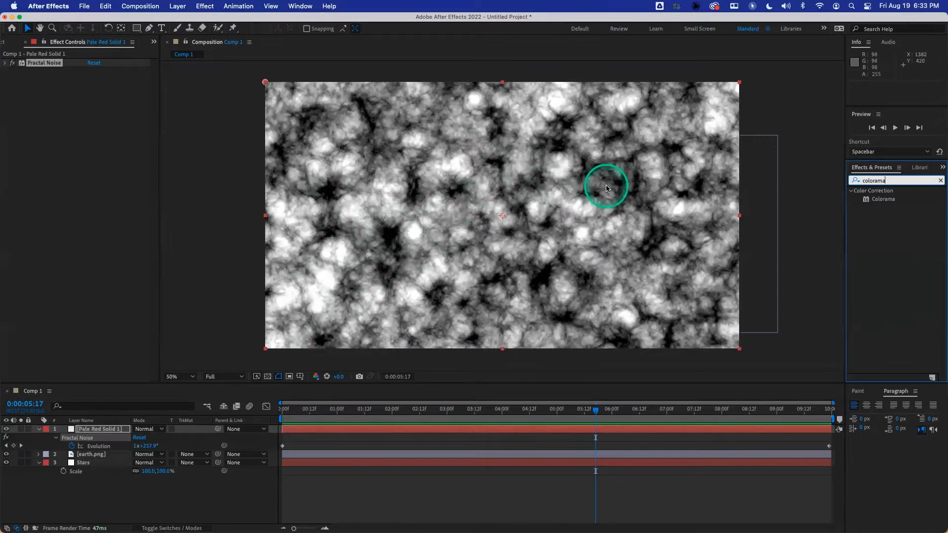
click(97, 429)
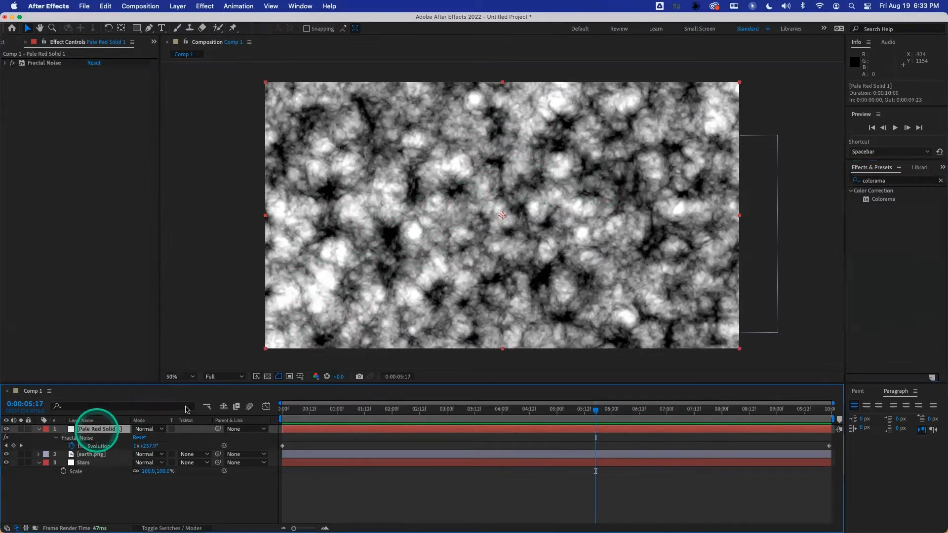
double_click(883, 199)
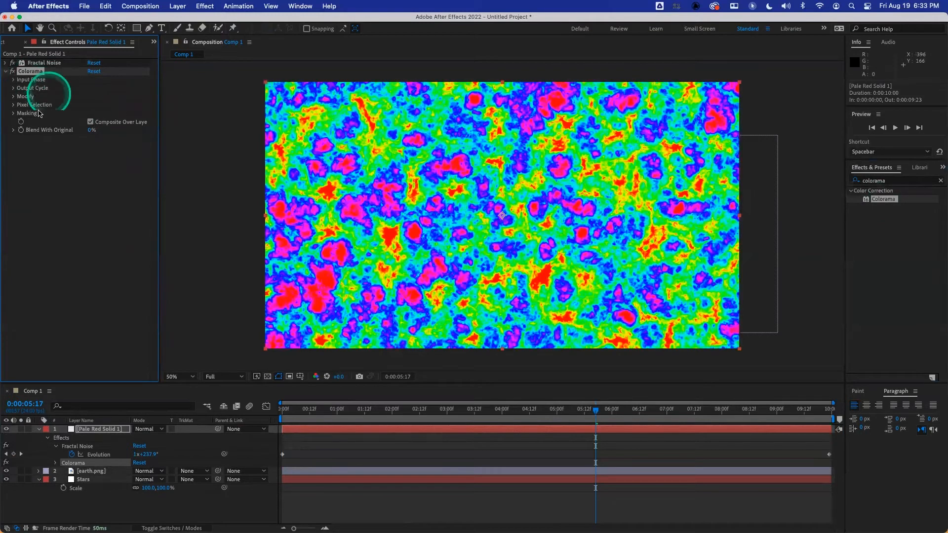
Review the Get Phase From options in Colorama's Input Phase settings.
click(14, 81)
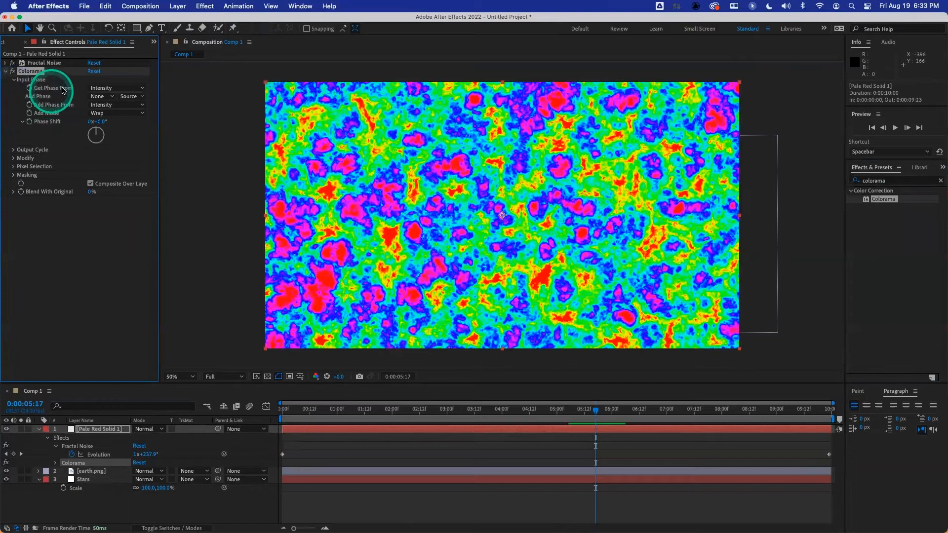
click(102, 88)
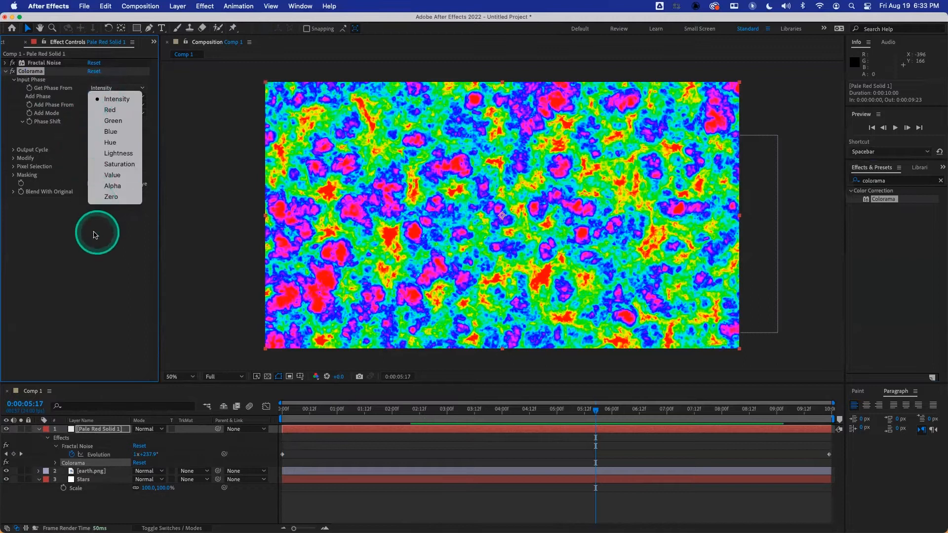
click(67, 216)
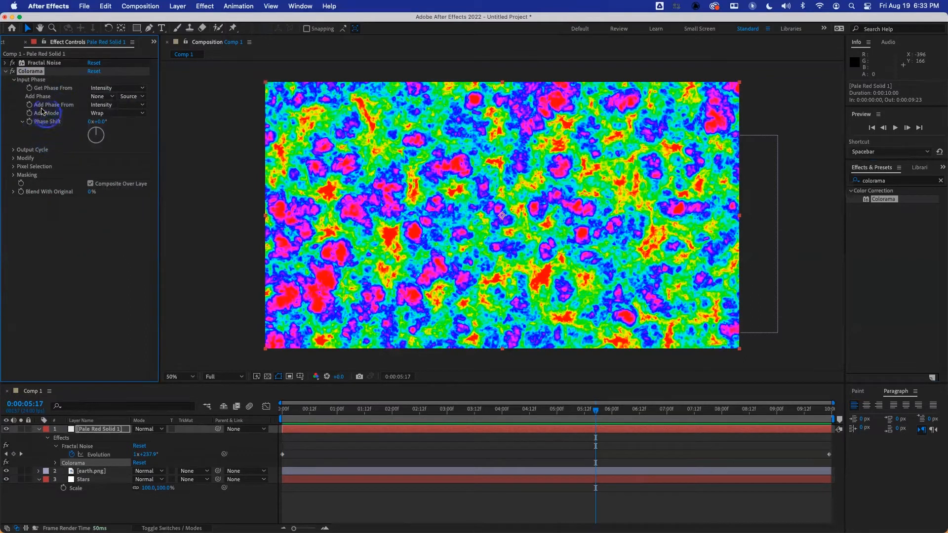
Change the green colour stop in Colorama's Output Cycle wheel to a magenta-pink.
click(13, 150)
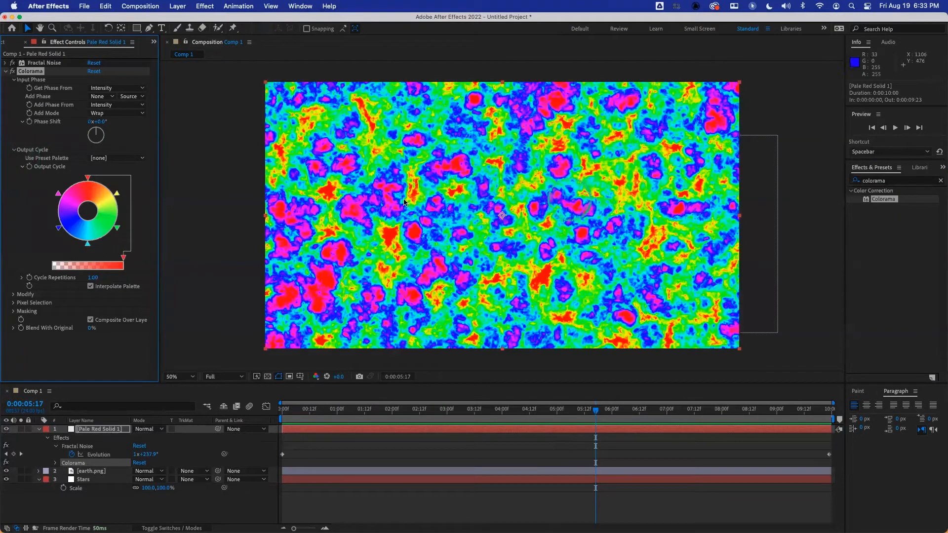
click(116, 228)
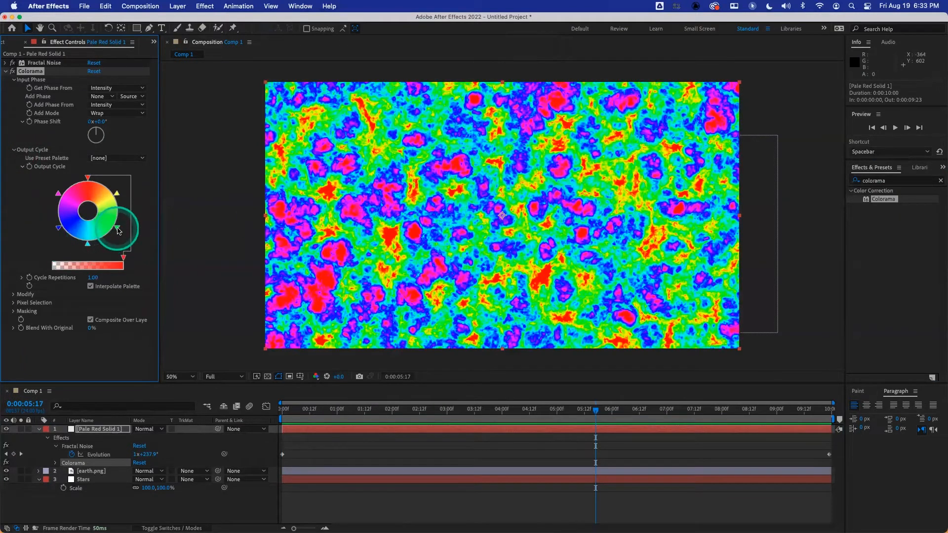
click(118, 231)
click(450, 186)
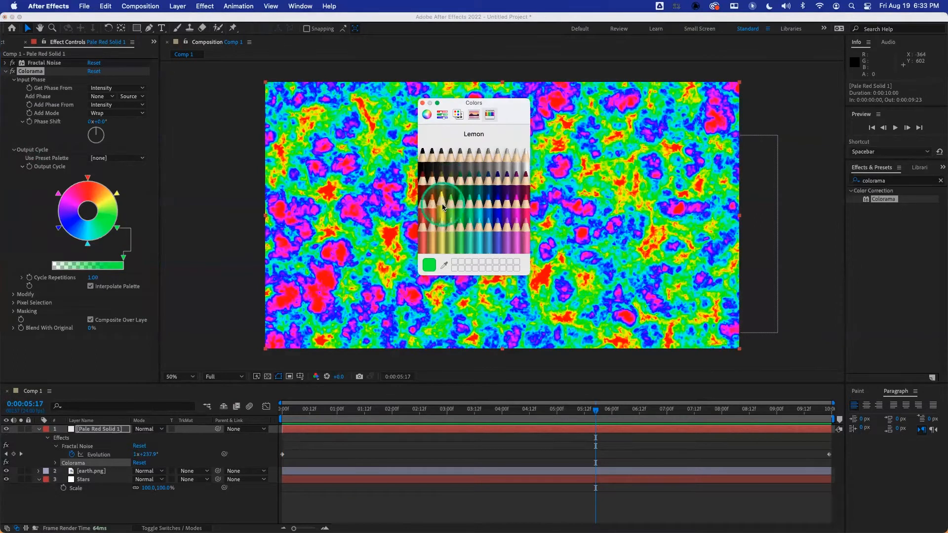
click(520, 207)
click(517, 206)
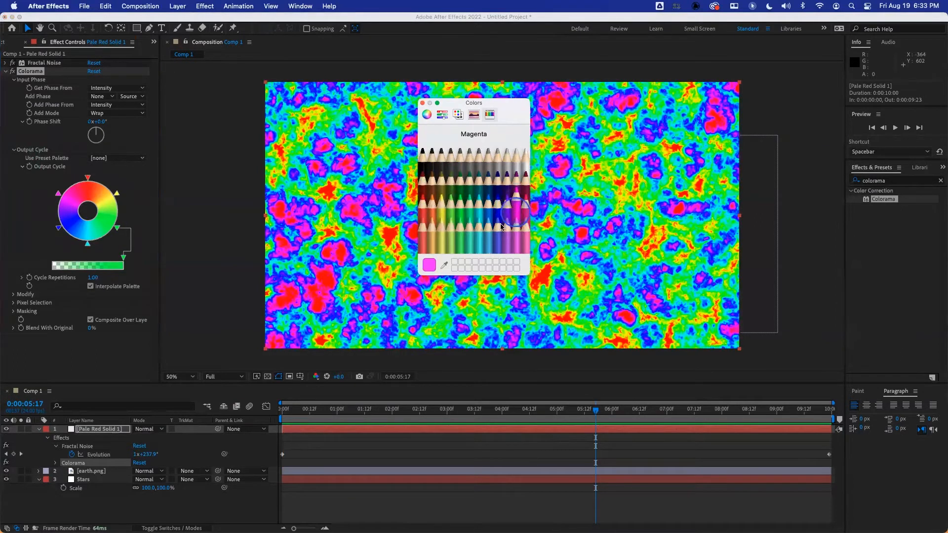
click(427, 115)
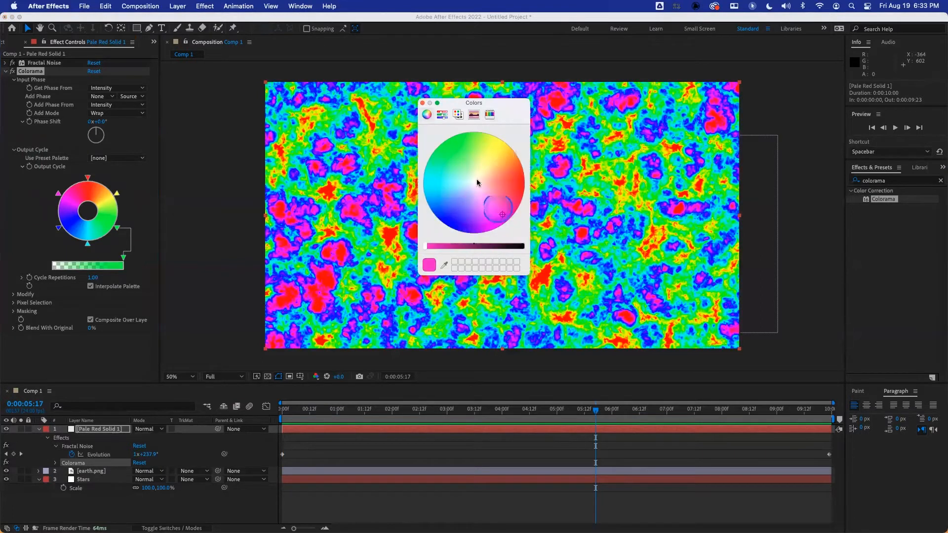
click(422, 104)
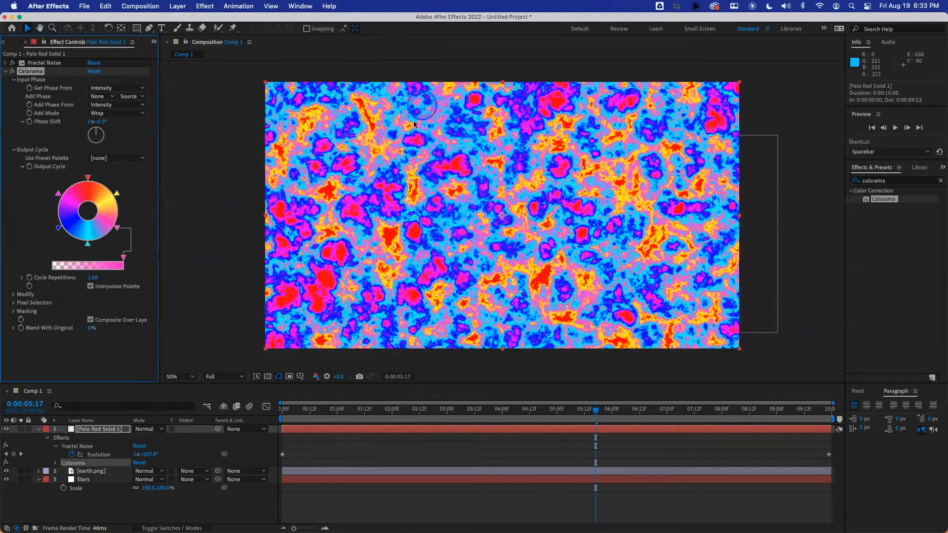
Set Colorama's preset palette to Ramp Green and preview the animation from the first frame.
click(335, 180)
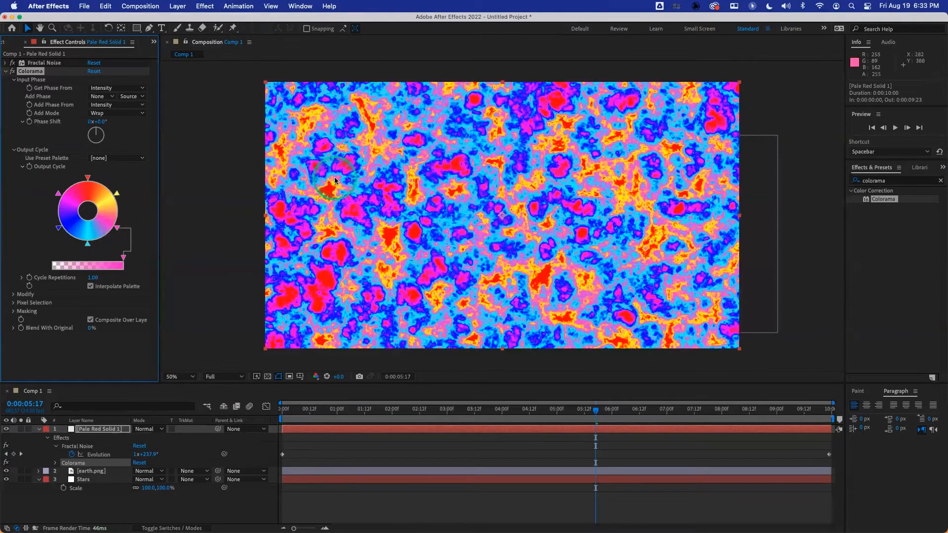
click(94, 233)
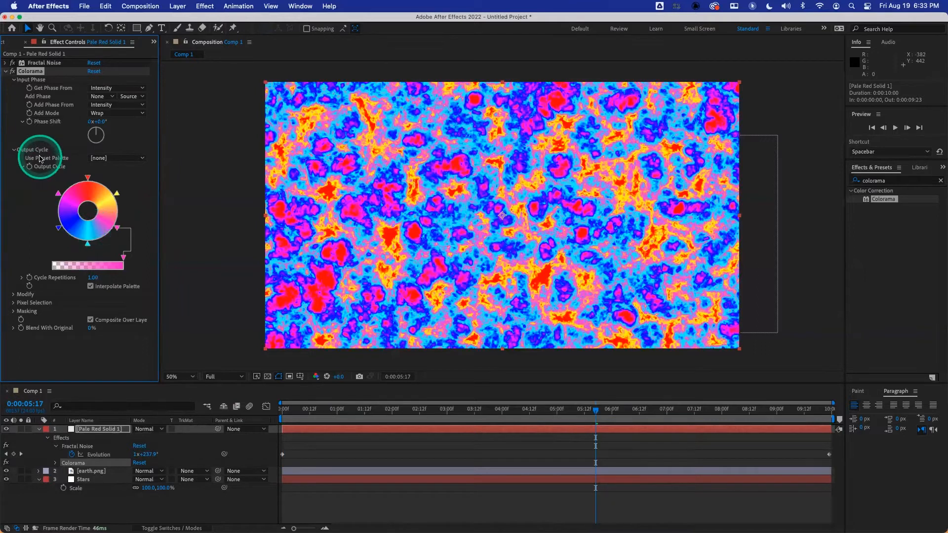
click(106, 161)
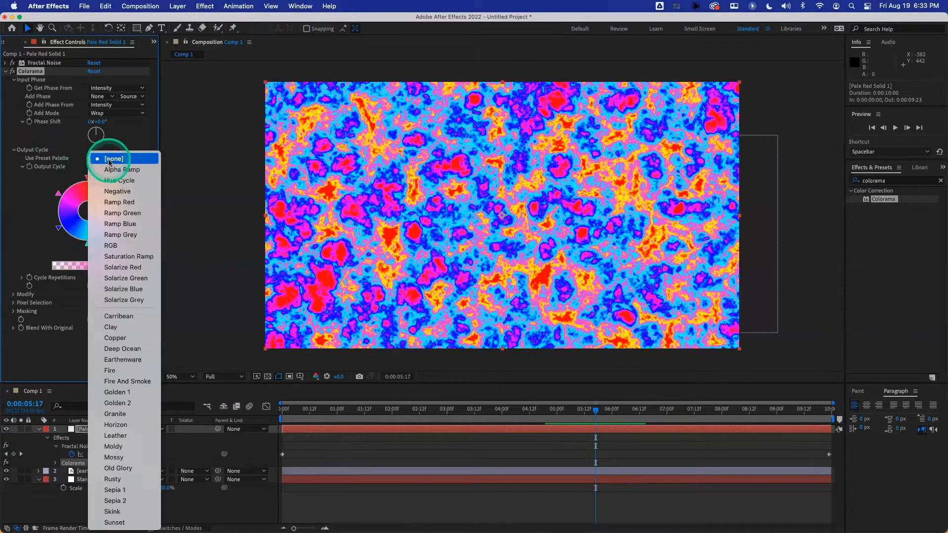
click(127, 213)
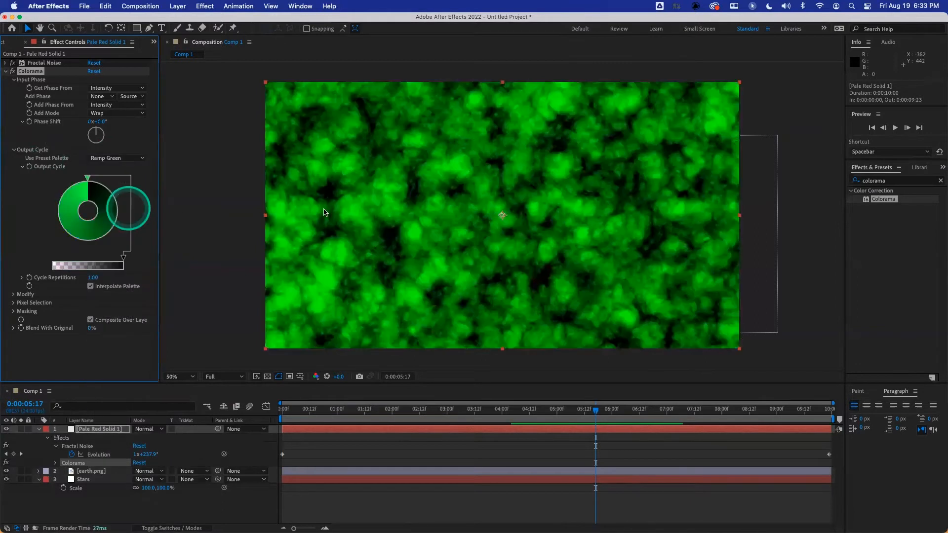
drag(347, 411, 249, 411)
key(space)
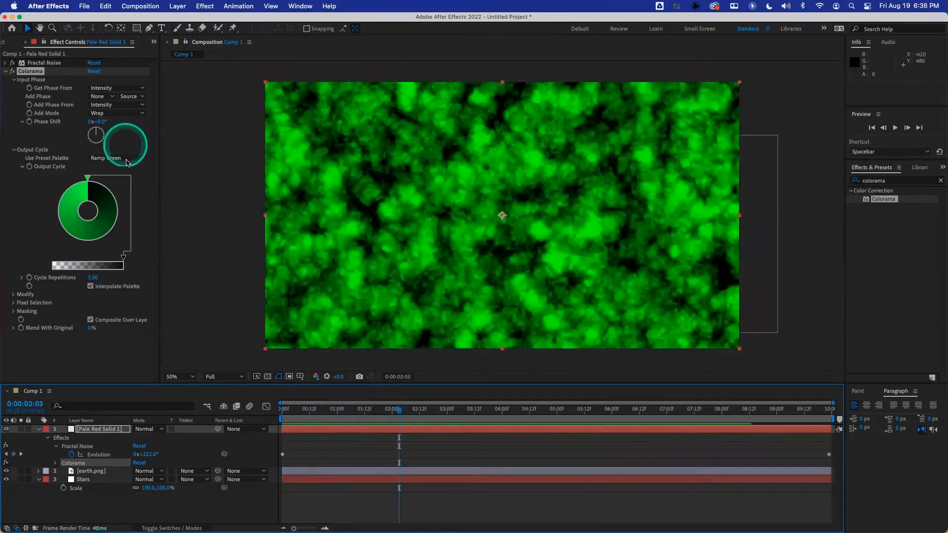
Try the Solarize Blue preset palette in Colorama and preview it from the start of the timeline.
click(126, 158)
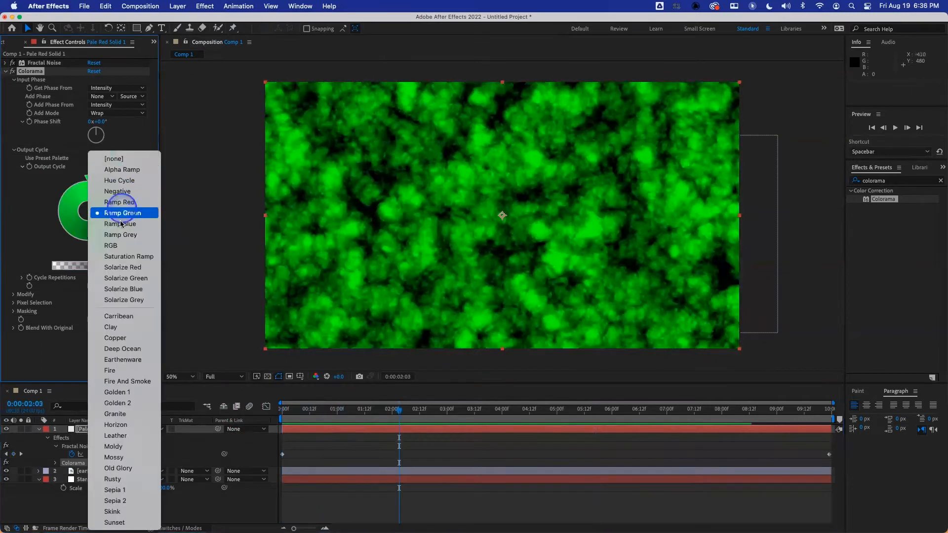
click(123, 289)
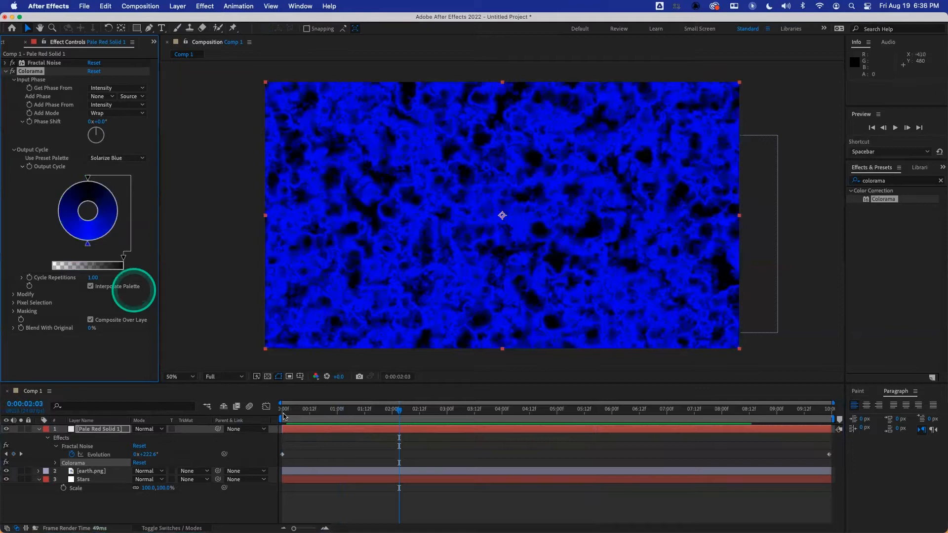
click(283, 416)
key(space)
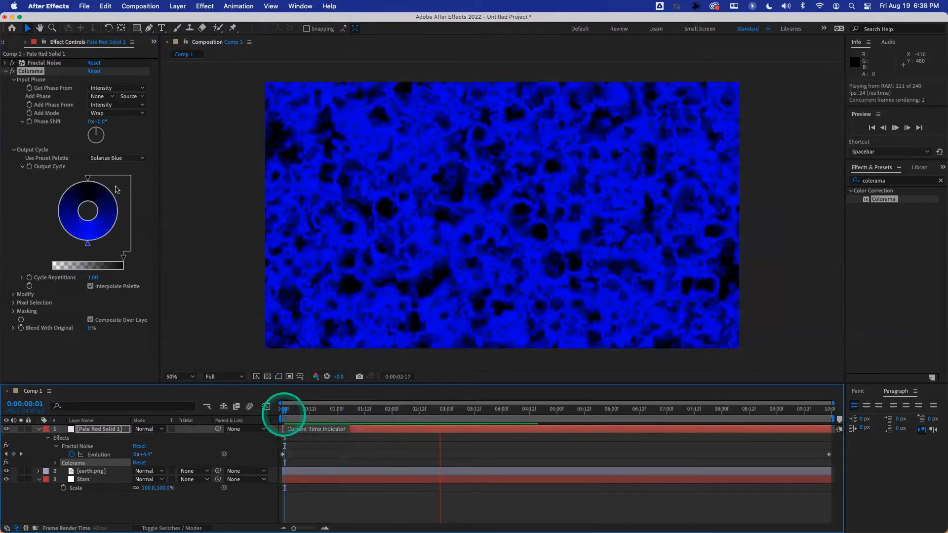
Switch Colorama's preset palette to Carribean and play the composition from the first frame.
click(121, 157)
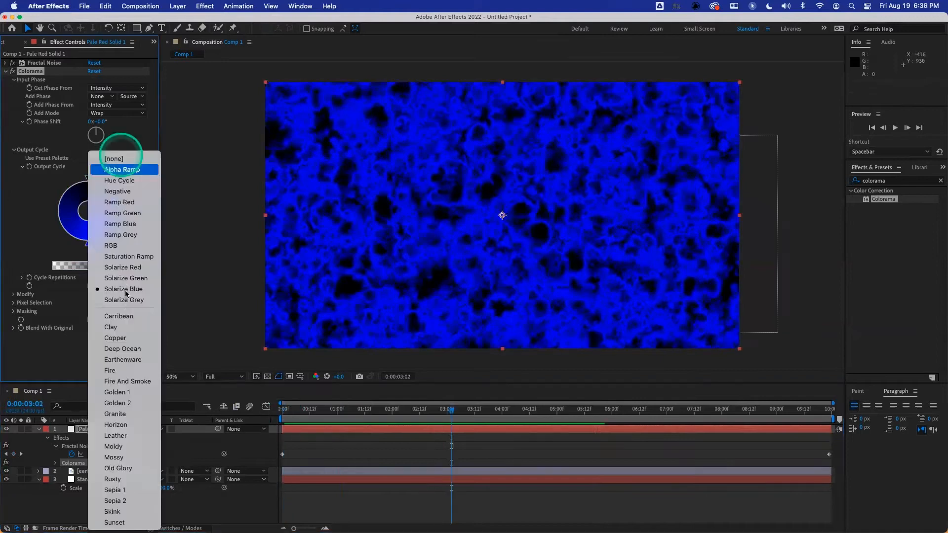
click(130, 316)
click(326, 412)
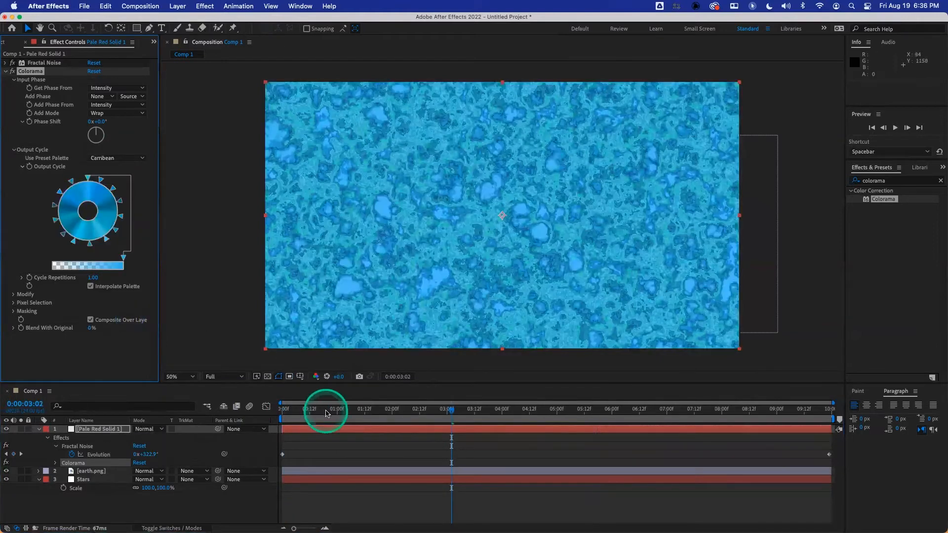
drag(325, 413, 268, 411)
key(space)
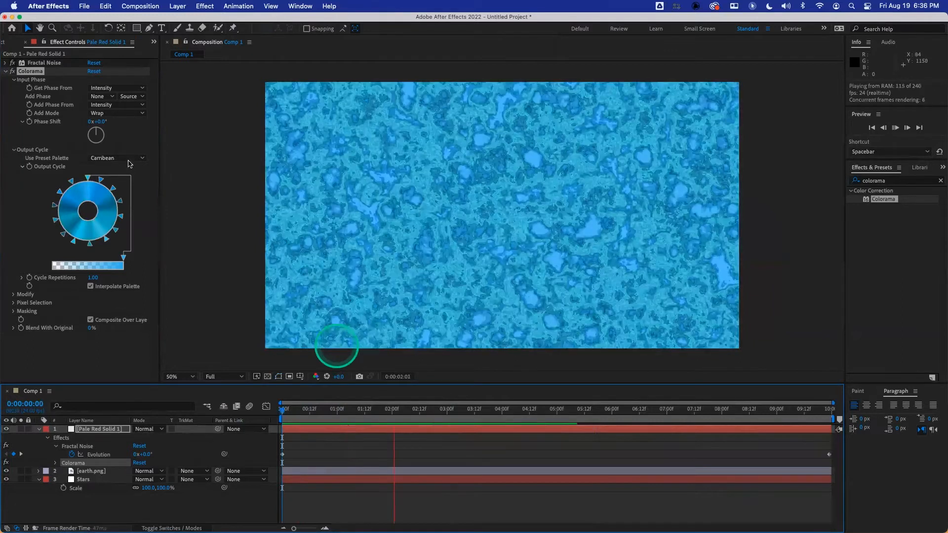
Try Colorama's Earthenware preset palette and play the animation from the current frame.
click(127, 163)
click(113, 157)
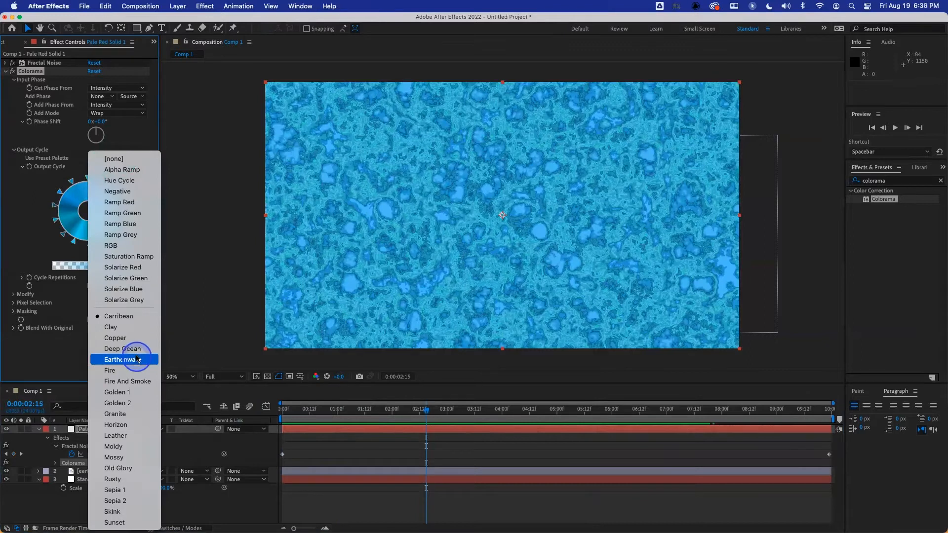
click(138, 359)
click(196, 338)
key(space)
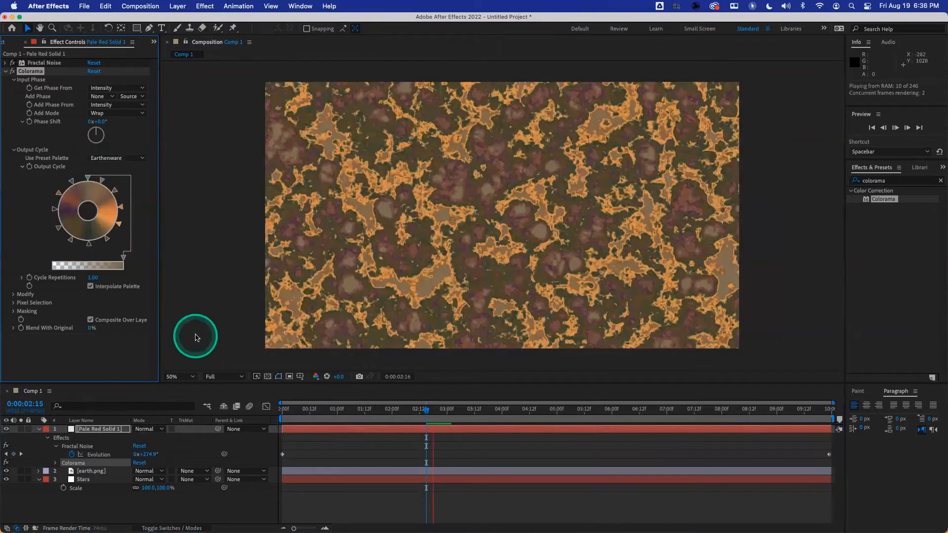
Set Colorama's preset palette to Fire and preview the fiery texture from the first frame.
click(103, 160)
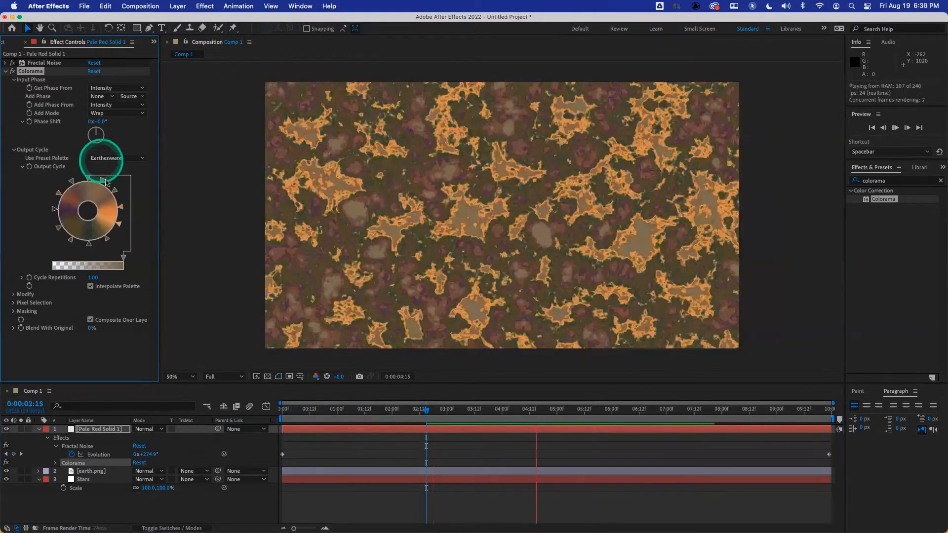
click(134, 371)
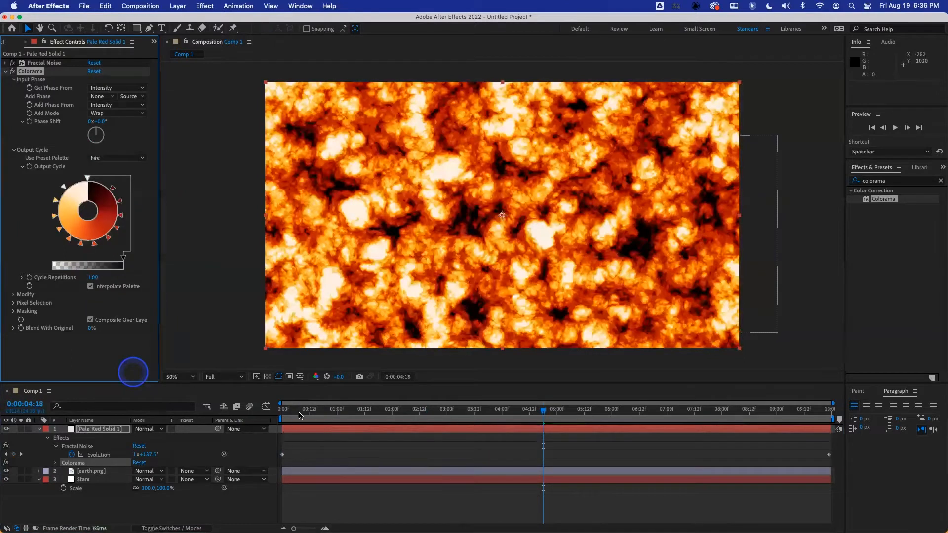
drag(299, 414, 270, 415)
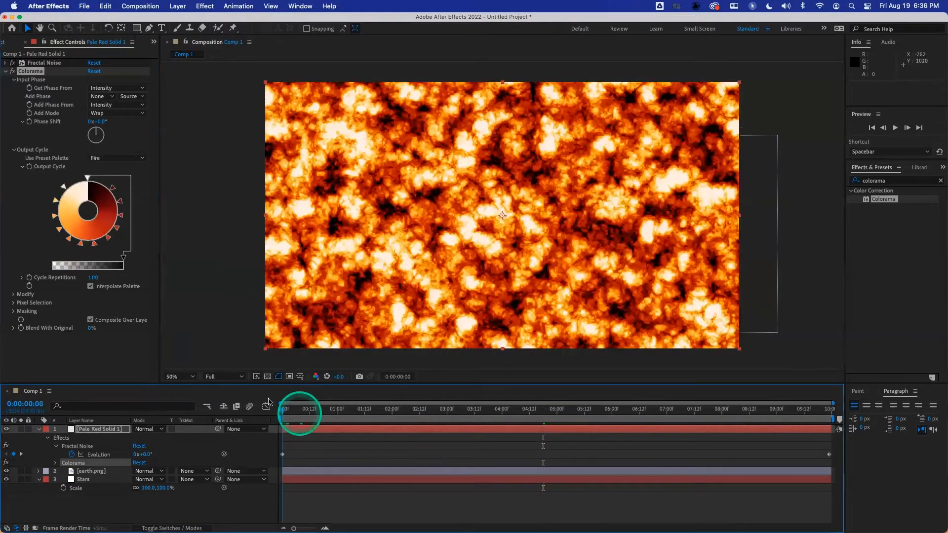
key(space)
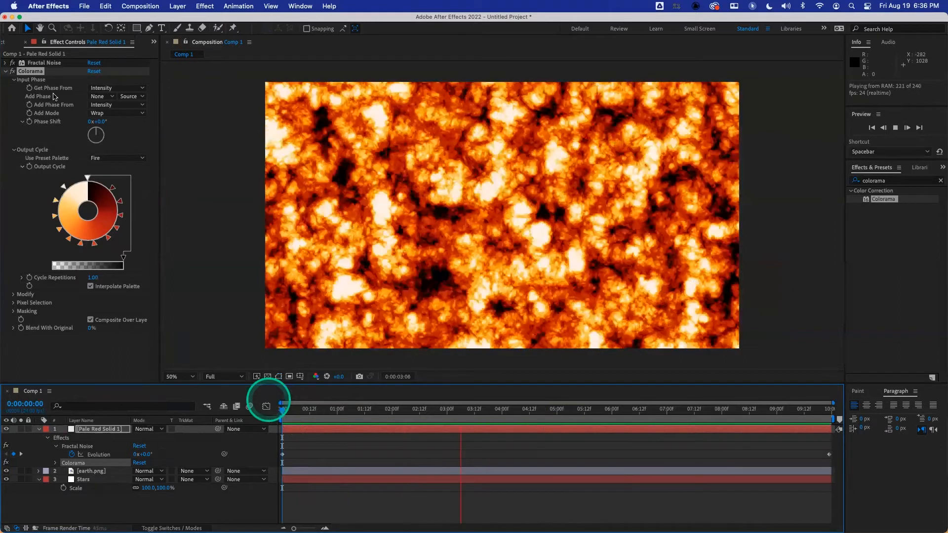
key(space)
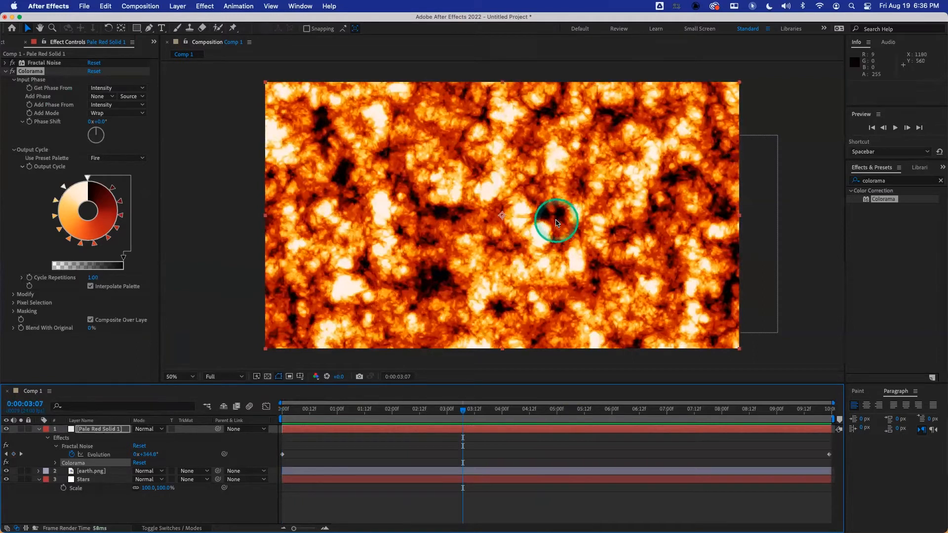
click(297, 410)
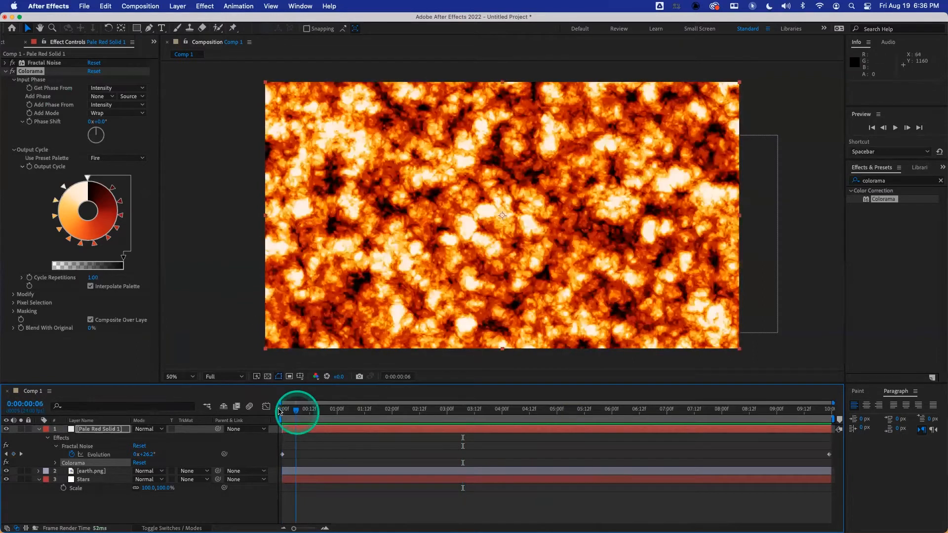
click(407, 360)
key(space)
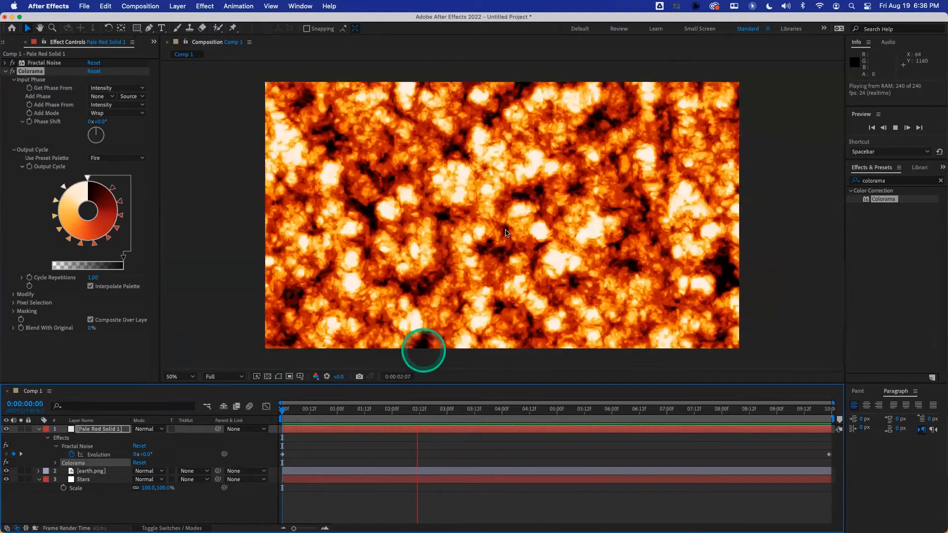
key(space)
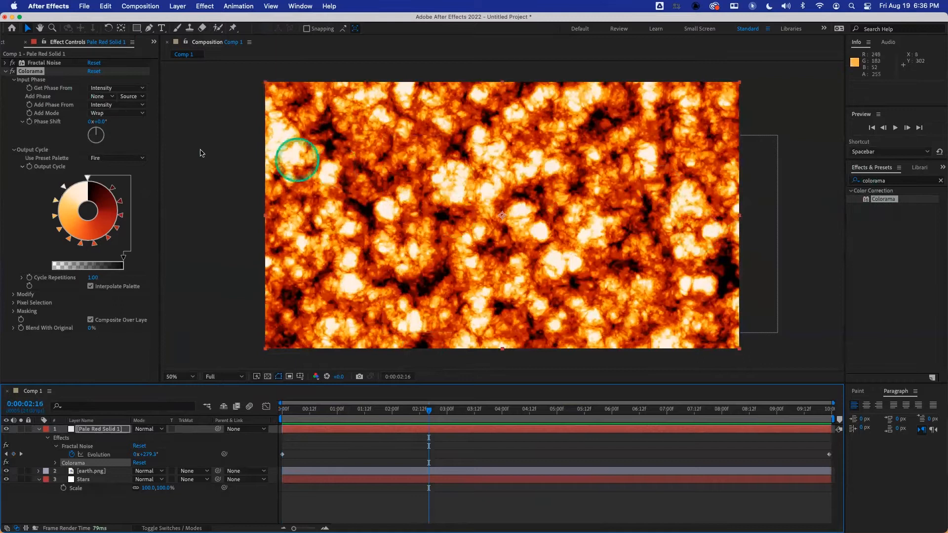
Try the Dynamic Twist and Rocky fractal types in Fractal Noise and restore Dynamic Progressive.
click(6, 63)
click(131, 71)
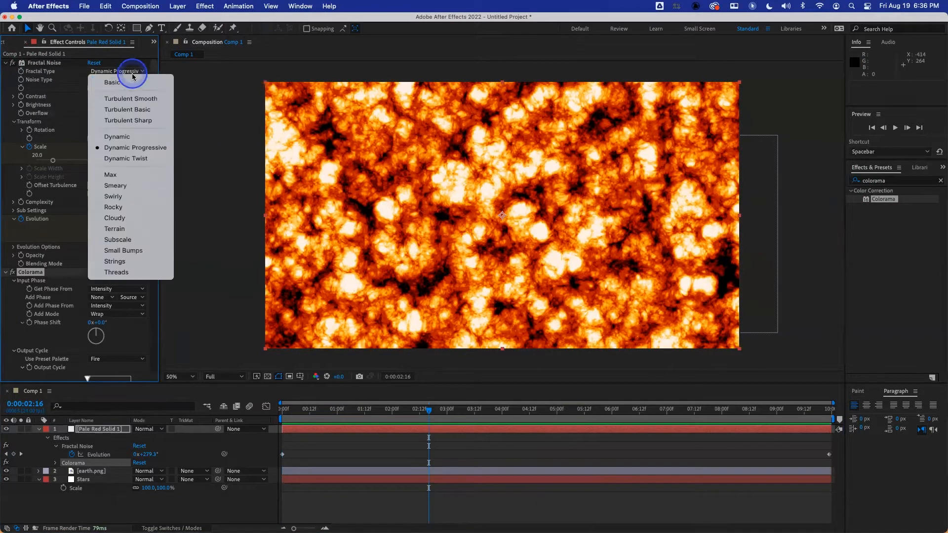
click(141, 159)
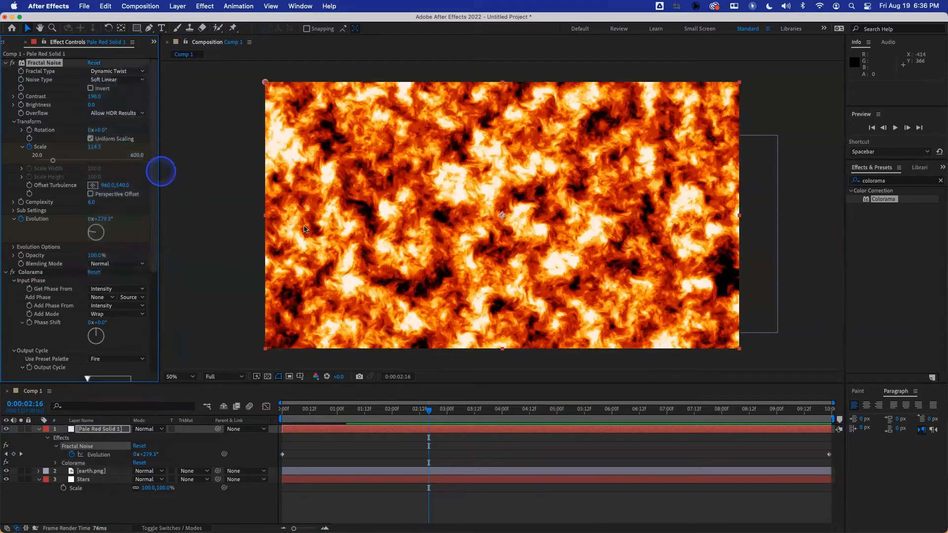
click(132, 71)
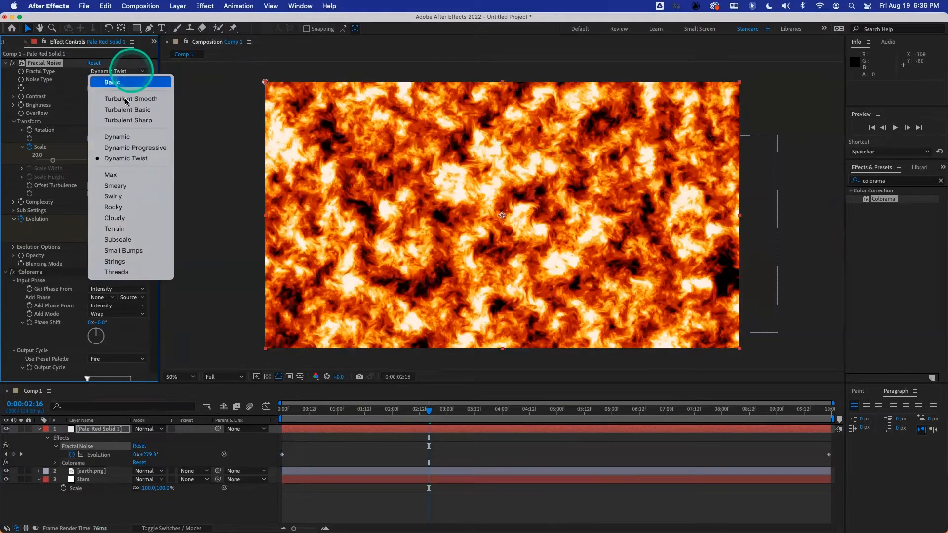
click(130, 208)
click(119, 73)
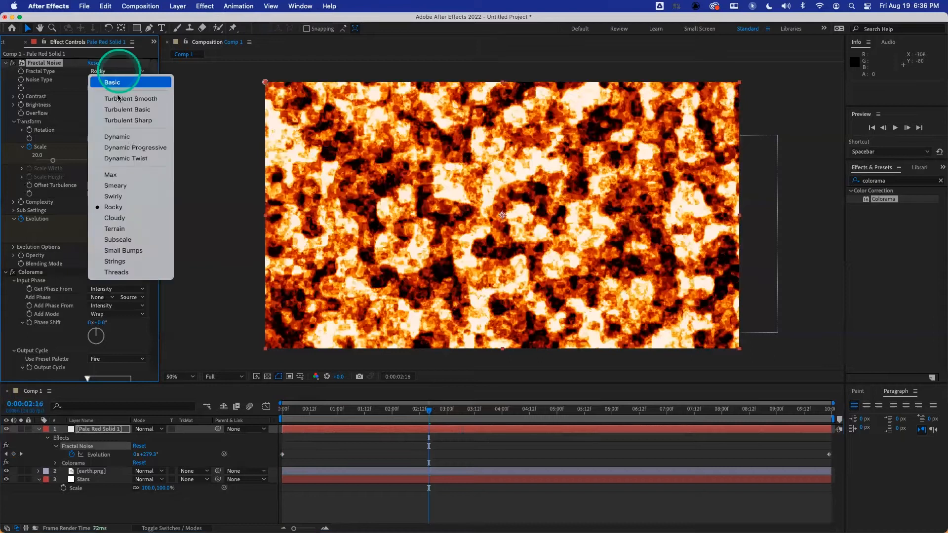
click(138, 147)
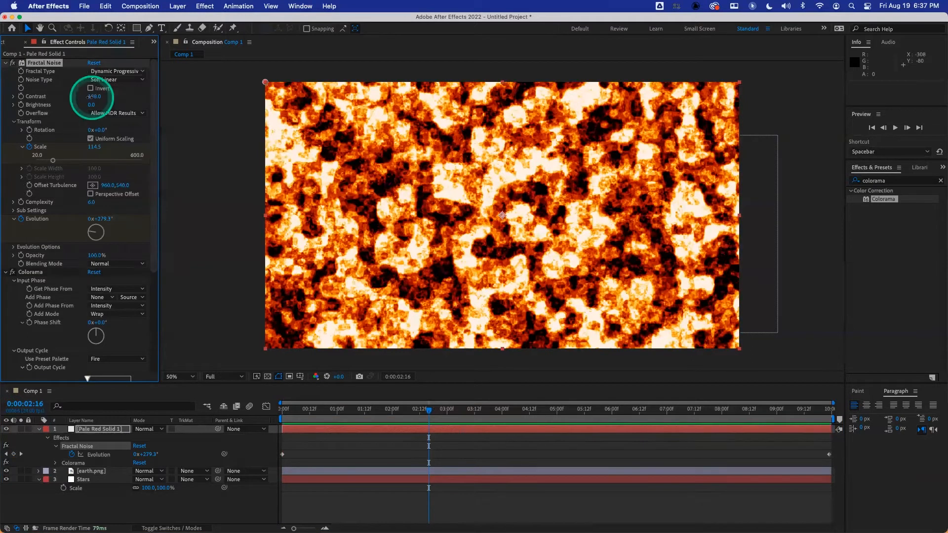
Lower the Fractal Noise Contrast to about 151 and collapse the effect's settings.
drag(91, 97, 68, 97)
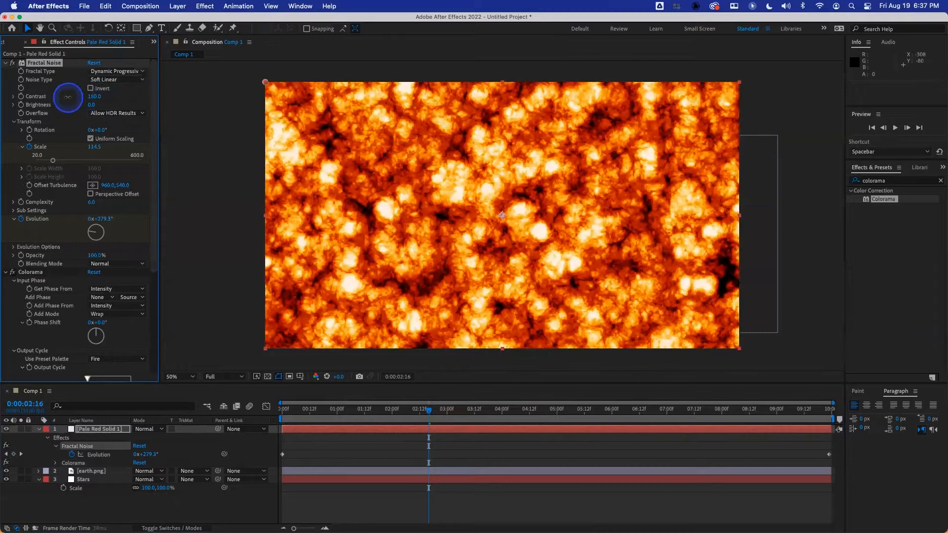
click(7, 64)
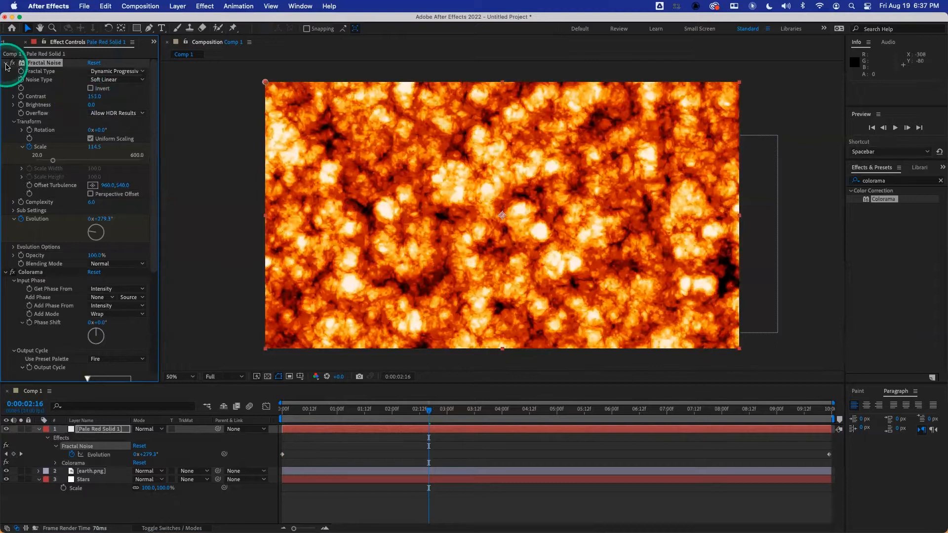
Search the effects for "sphere" and apply CC Sphere to the fire-coloured solid layer.
click(931, 183)
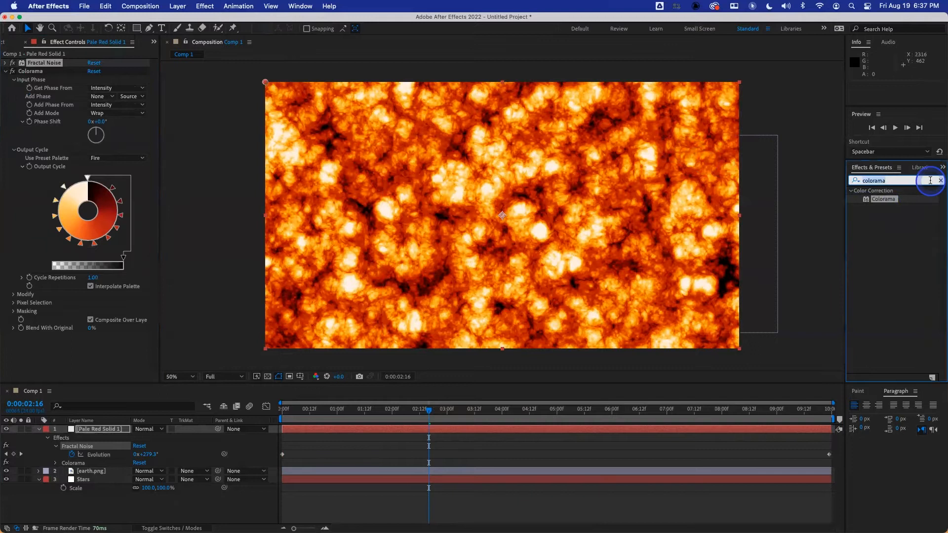
text(sphere)
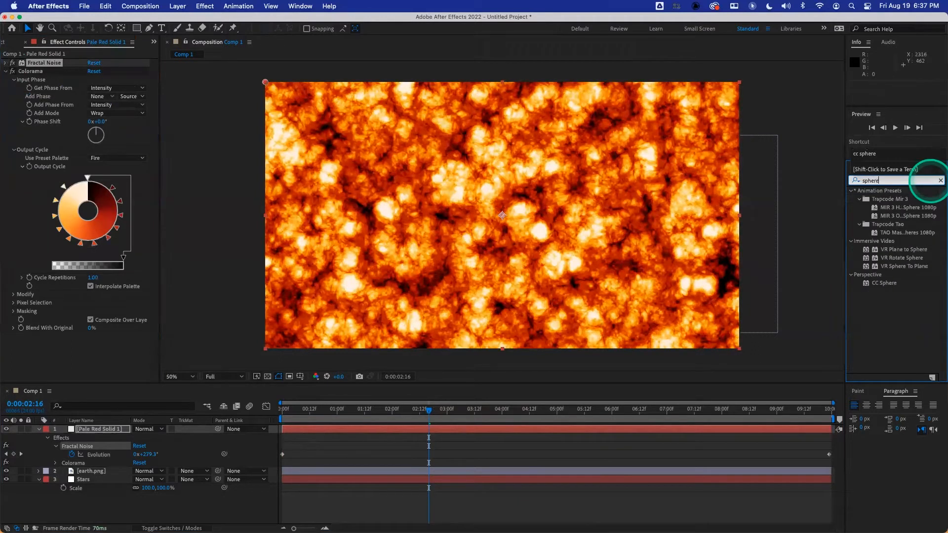
click(882, 284)
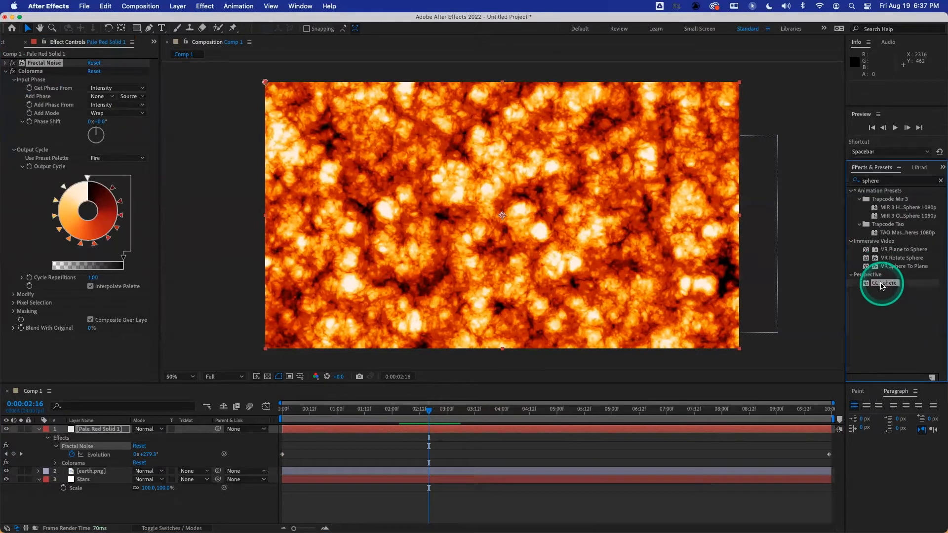
double_click(882, 284)
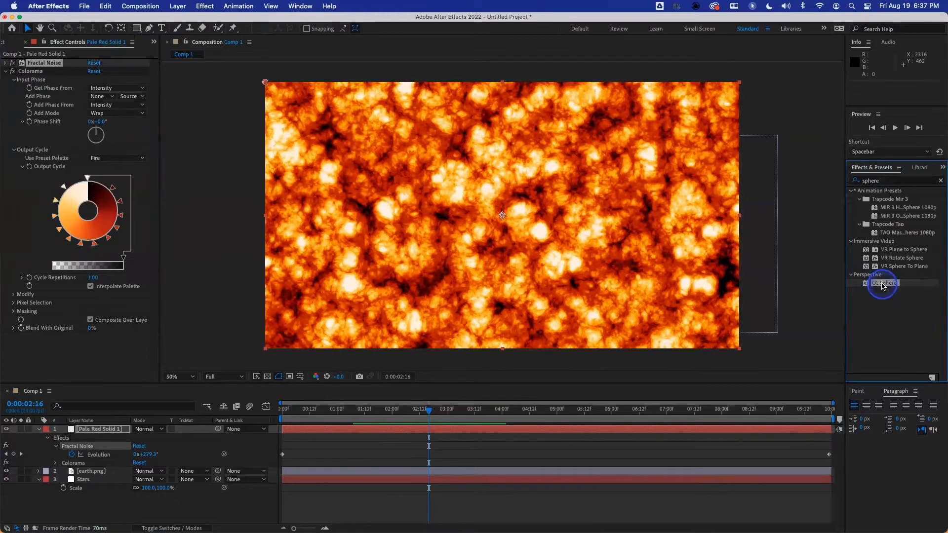
double_click(882, 285)
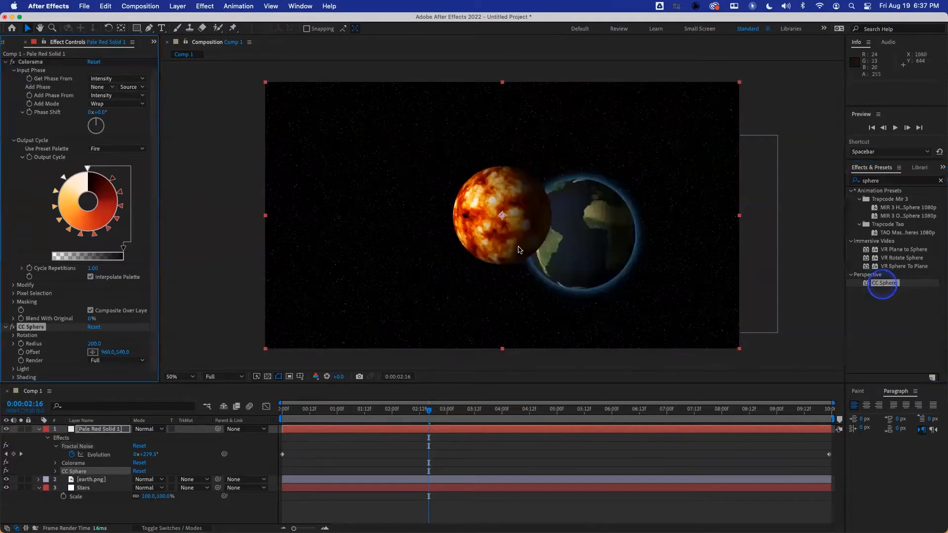
Move the fire sphere up and left of the Earth to about 546, 314 and collapse its Colorama and CC Sphere settings.
click(5, 62)
drag(503, 229, 401, 176)
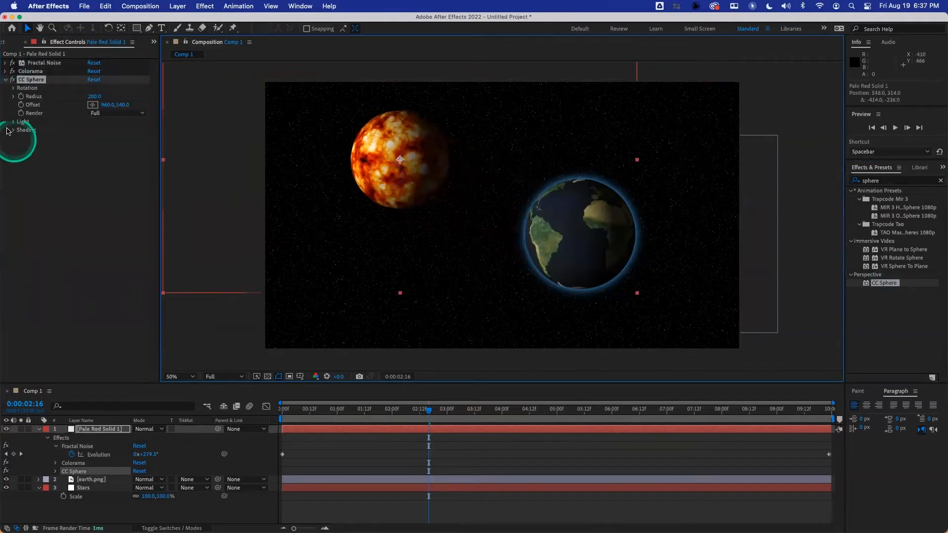
click(6, 80)
Preview the composition from its first frame and examine the fire sphere's surface motion and shading.
click(307, 409)
drag(298, 411, 253, 409)
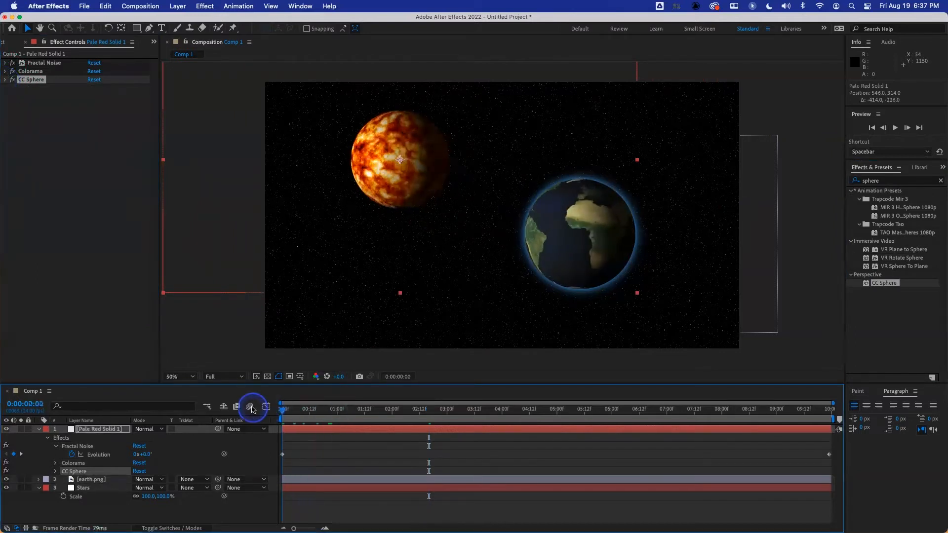
key(space)
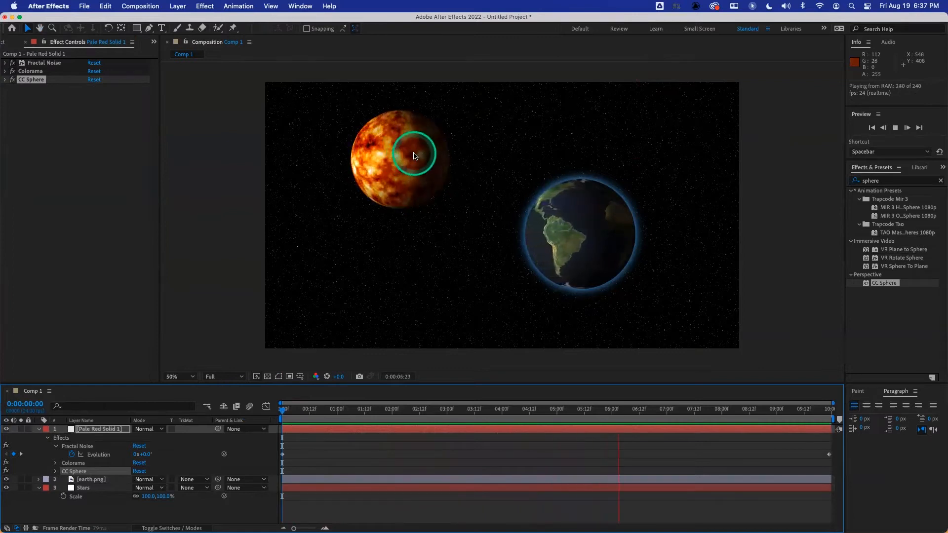
drag(377, 411, 268, 410)
key(space)
click(404, 139)
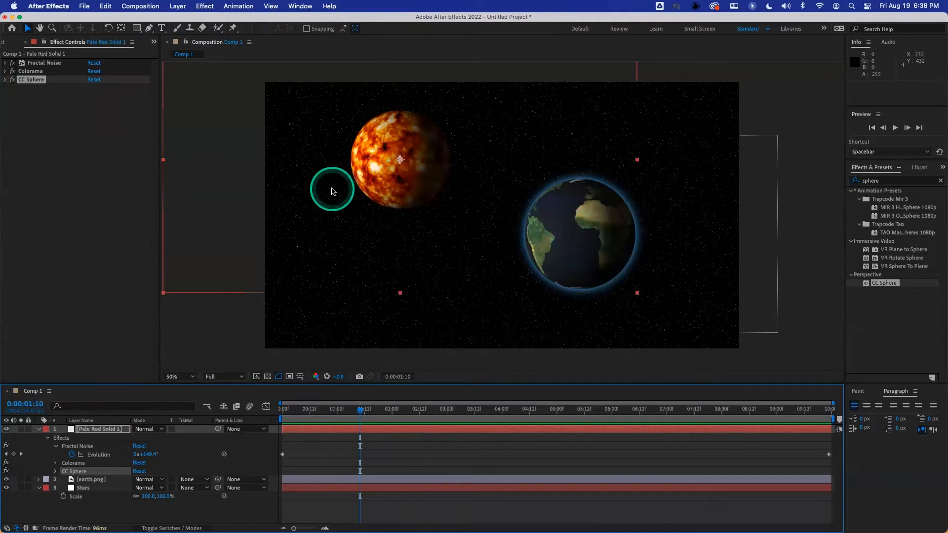
Move the fire sphere to about 504, 248 and raise its CC Sphere Light Height to 100.
click(5, 80)
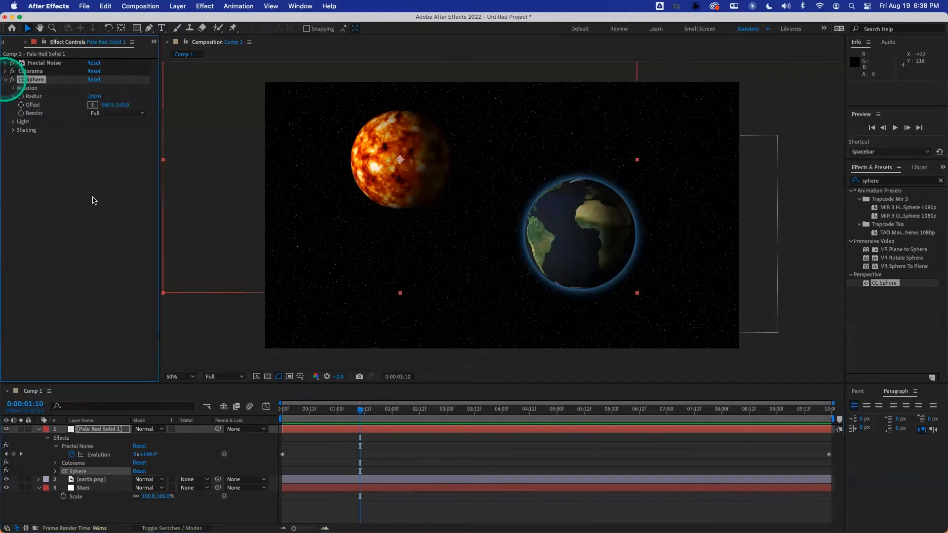
click(14, 122)
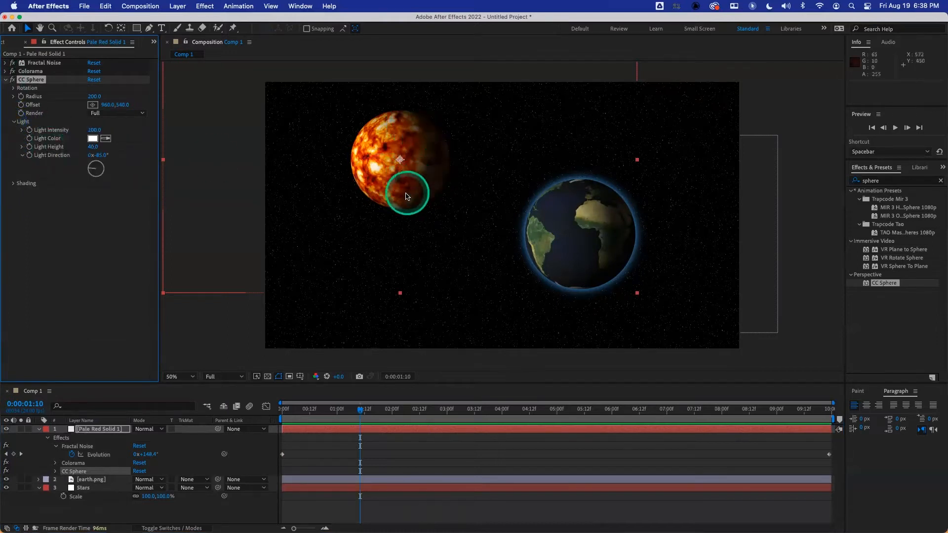
drag(440, 167, 414, 114)
click(93, 146)
drag(93, 146, 131, 147)
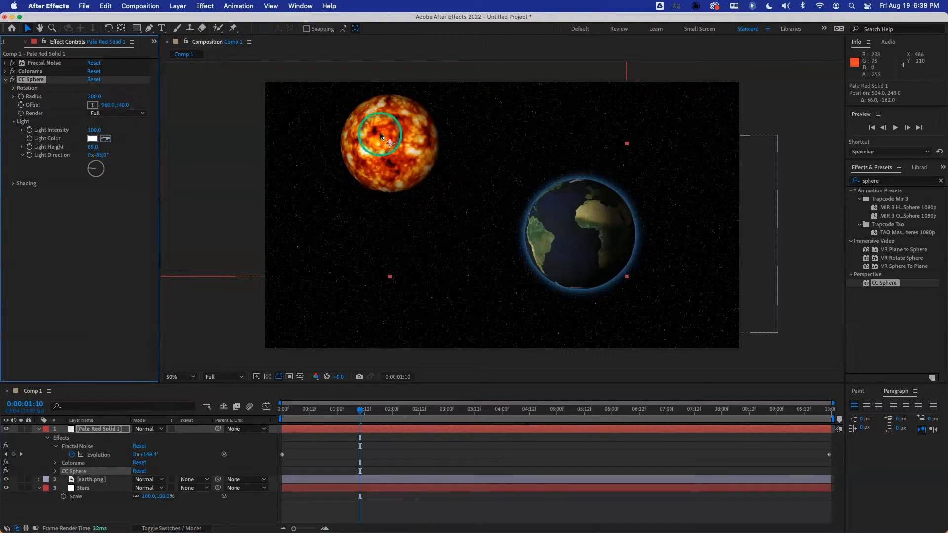
drag(89, 147, 123, 143)
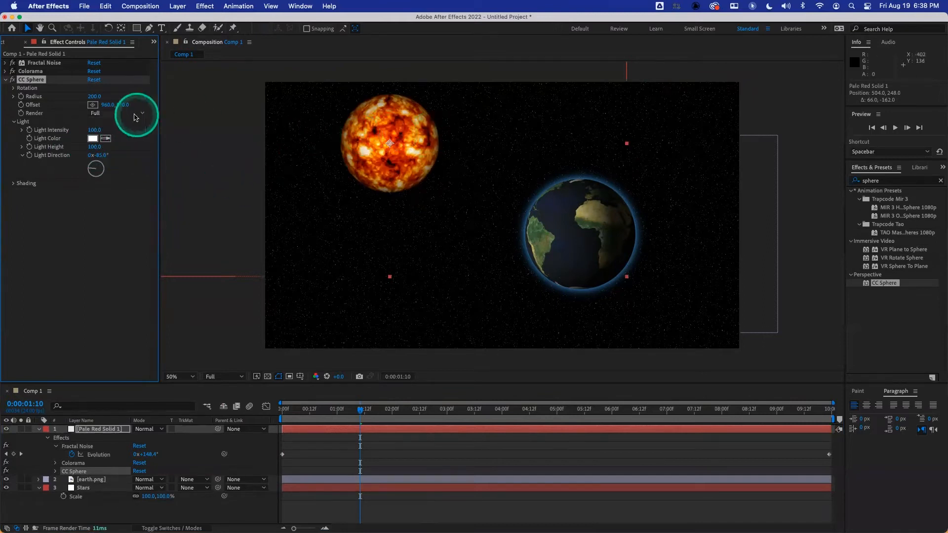
click(6, 79)
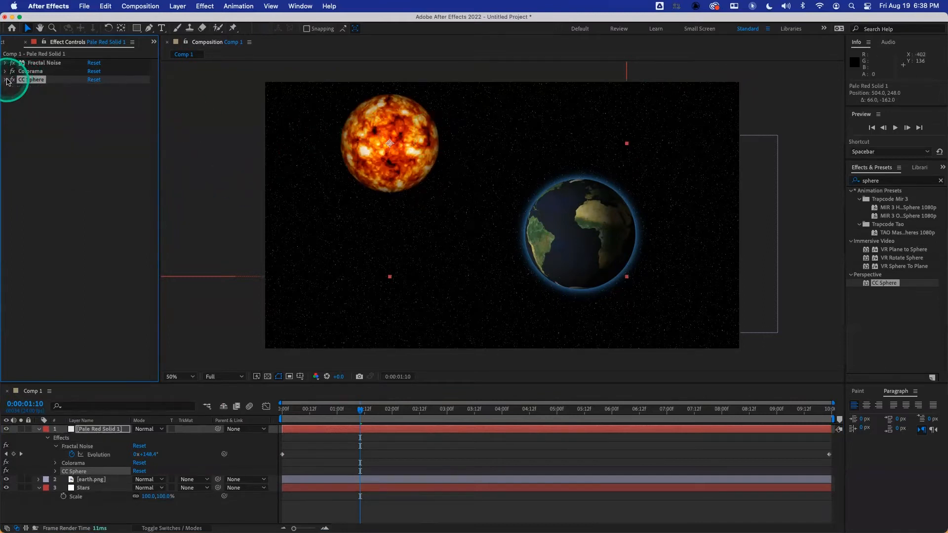
Apply the Stylize Glow effect to the fire sphere with about 40.8% threshold and 1.3 intensity, and preview it from the start.
click(884, 183)
text(glow)
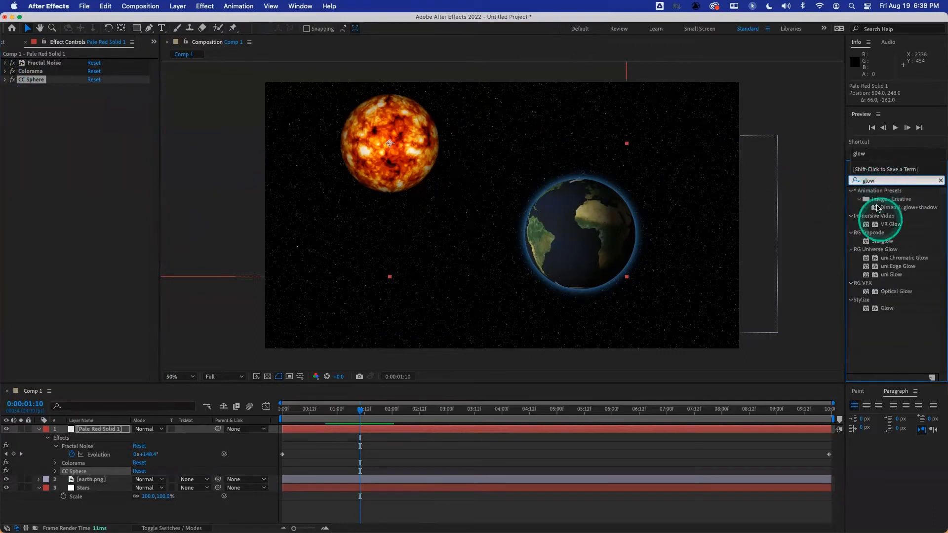
double_click(885, 308)
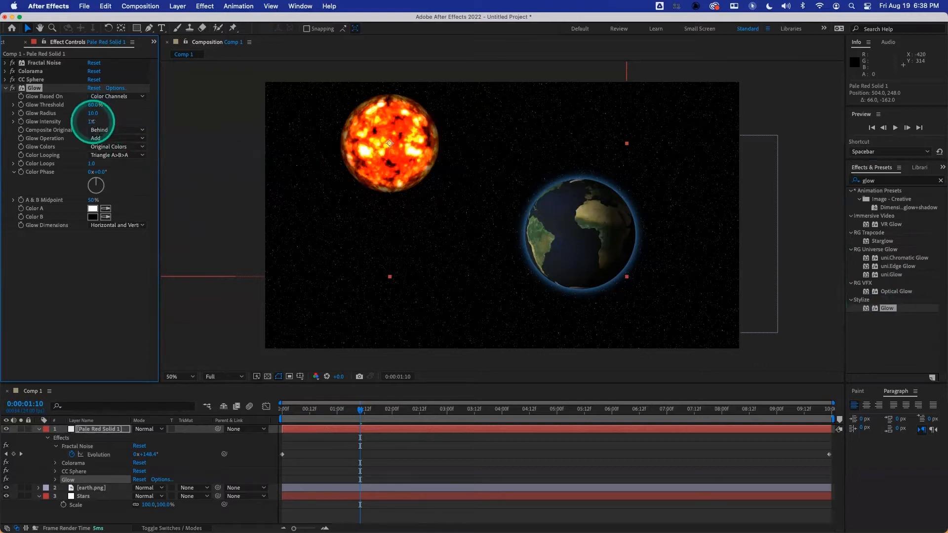
drag(94, 105, 74, 105)
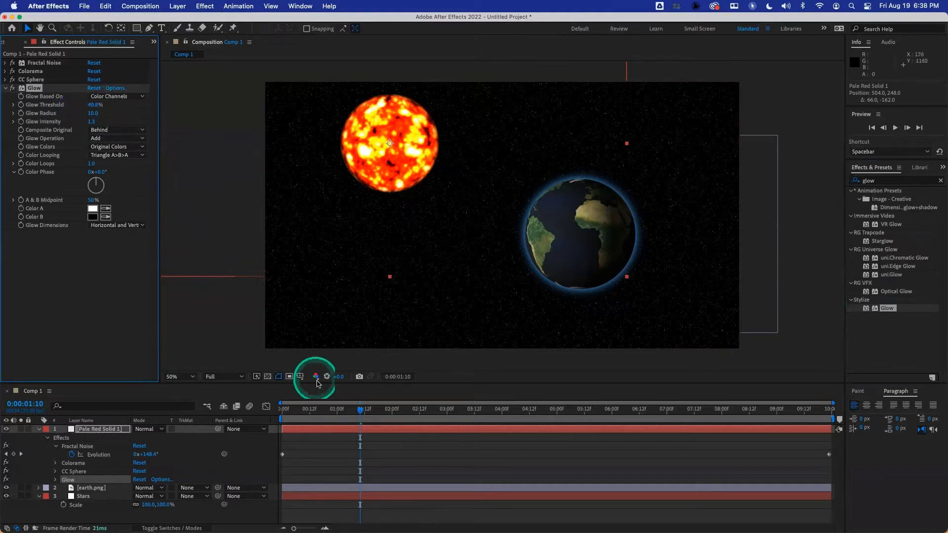
drag(338, 408, 264, 420)
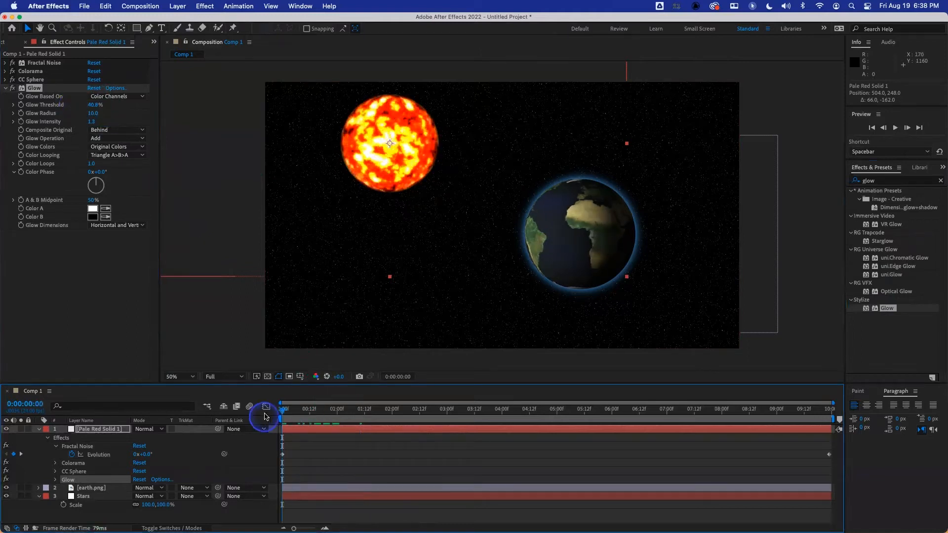
key(space)
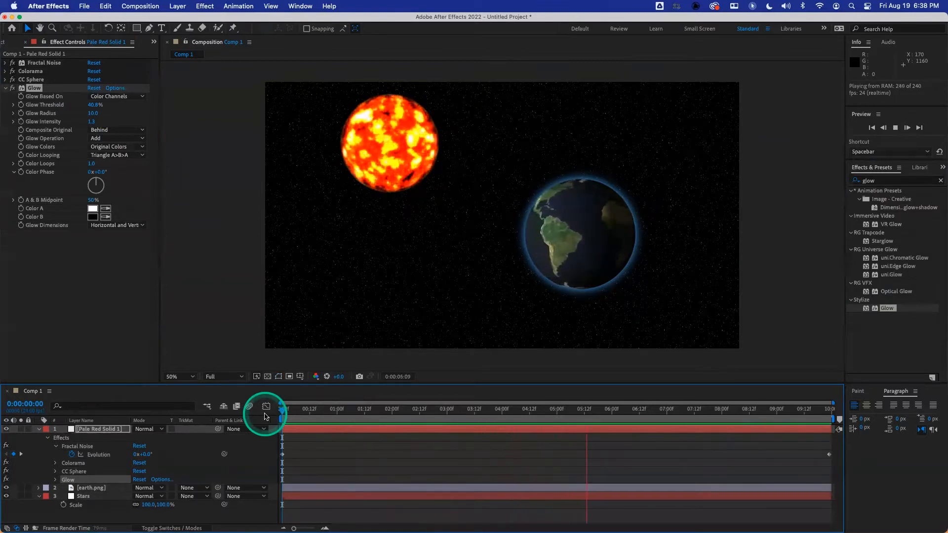
Duplicate the Glow effect and set the copy to Alpha Channel with A & B Colors and a Glow Radius of about 62.
click(33, 89)
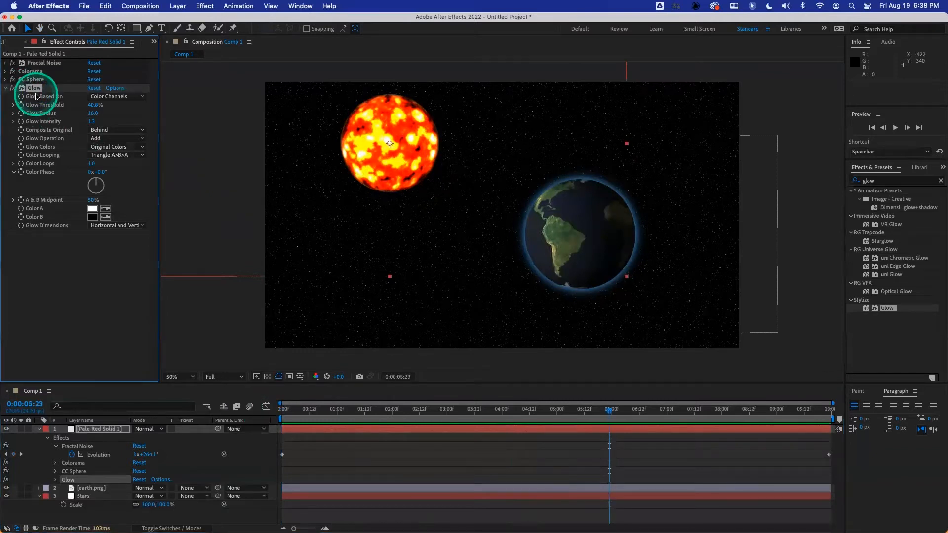
key(super+d)
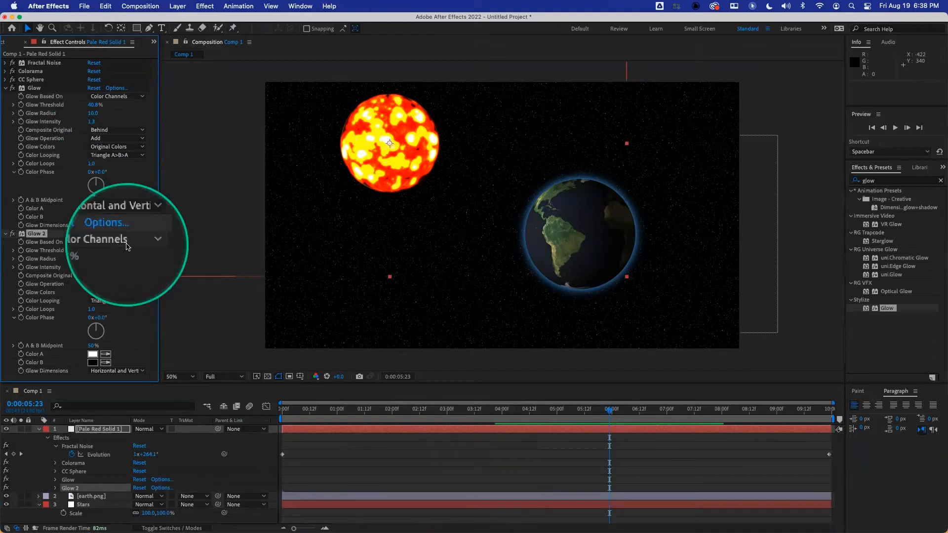
click(127, 246)
click(127, 252)
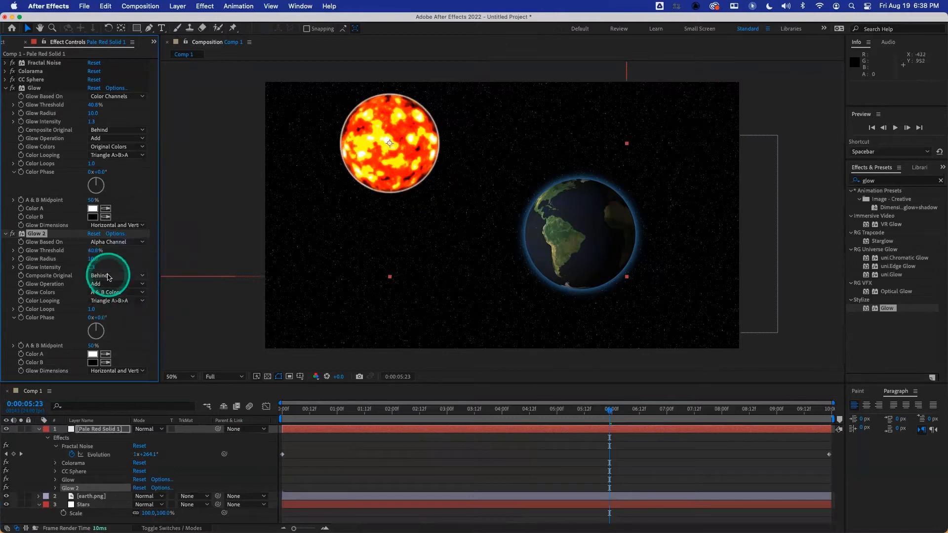
drag(93, 258, 121, 267)
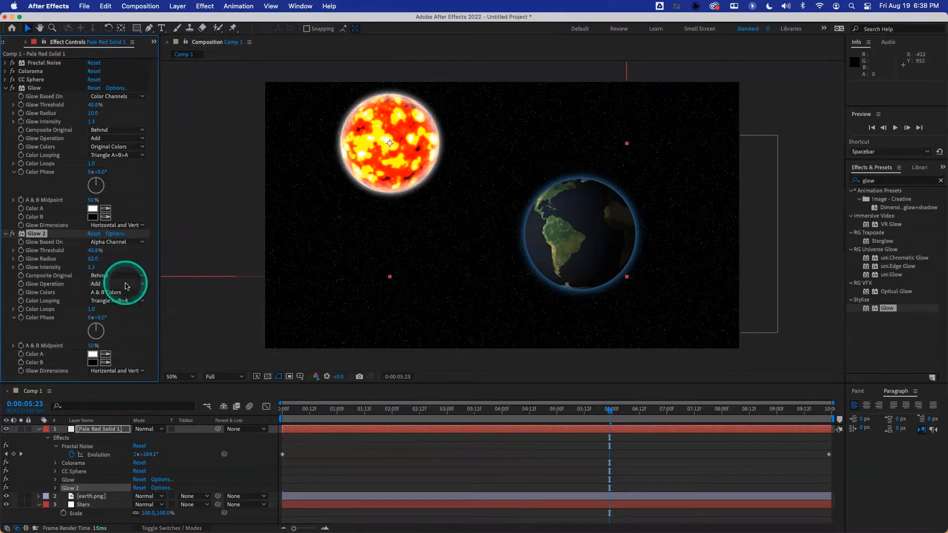
click(92, 354)
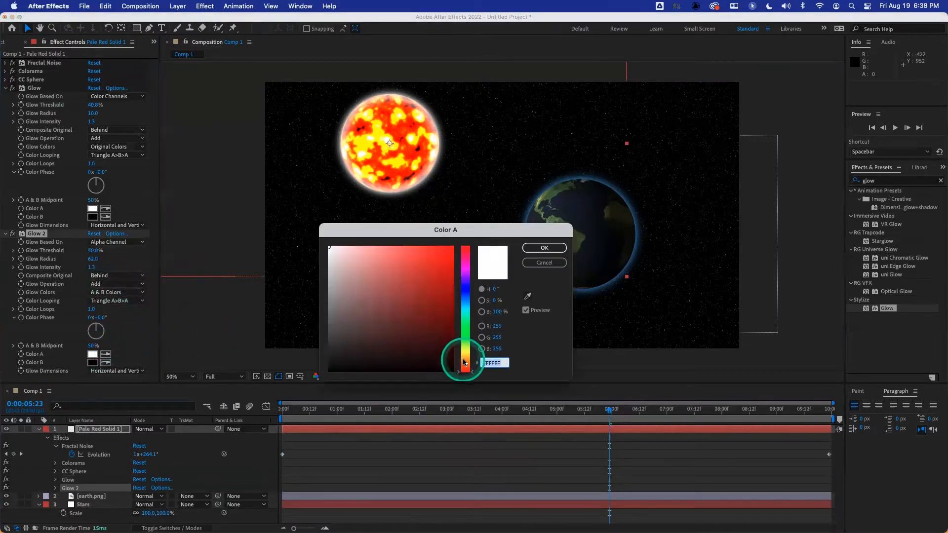
click(464, 360)
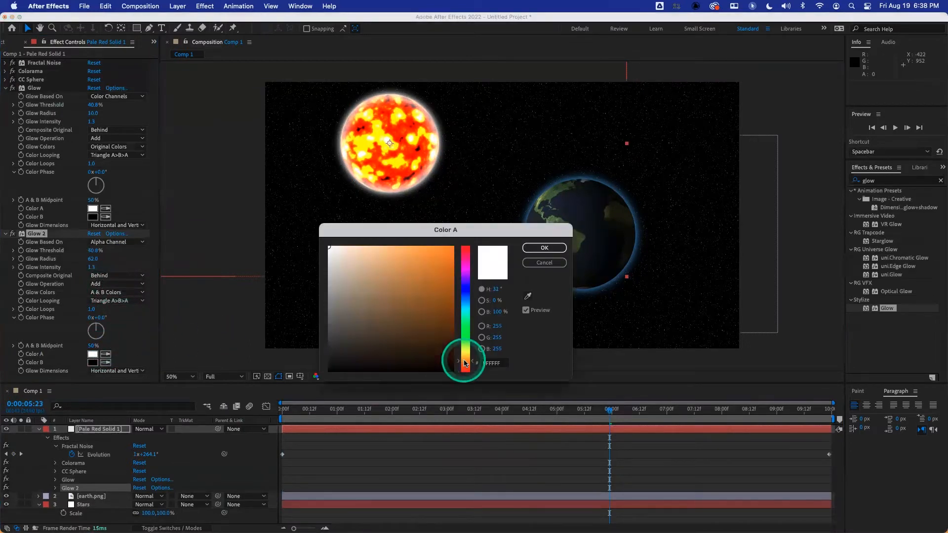
click(543, 262)
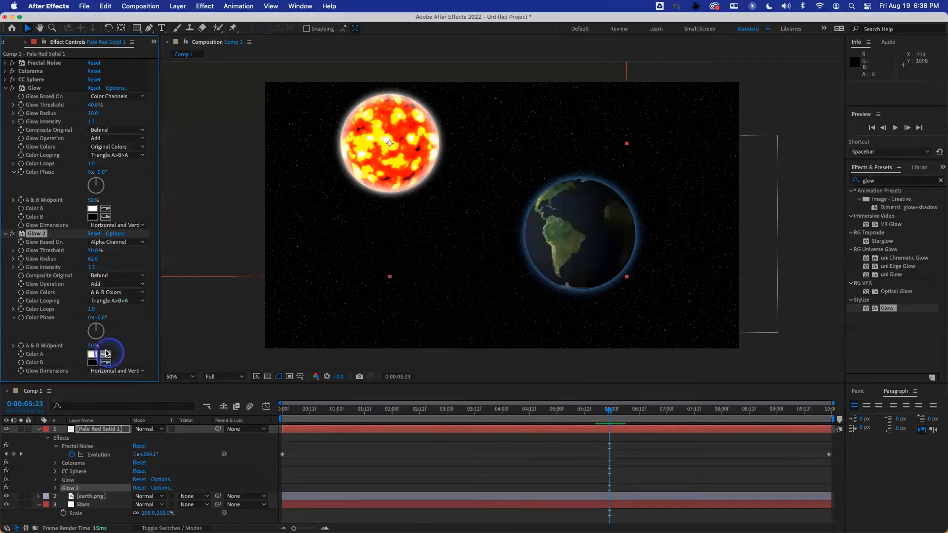
Sample the sphere's orange as Glow 2's Color A, and set its threshold to about 69.4%, radius 89 and intensity 2.3.
click(106, 353)
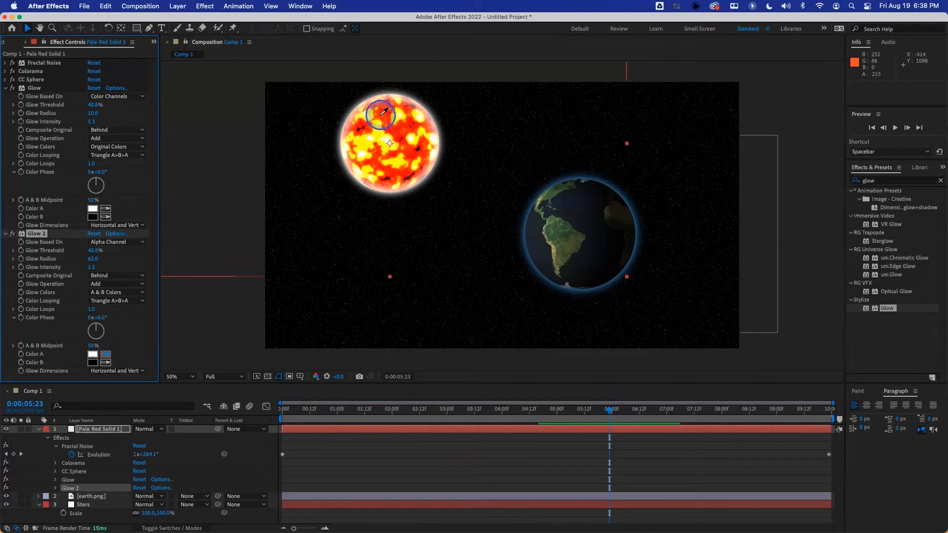
click(384, 112)
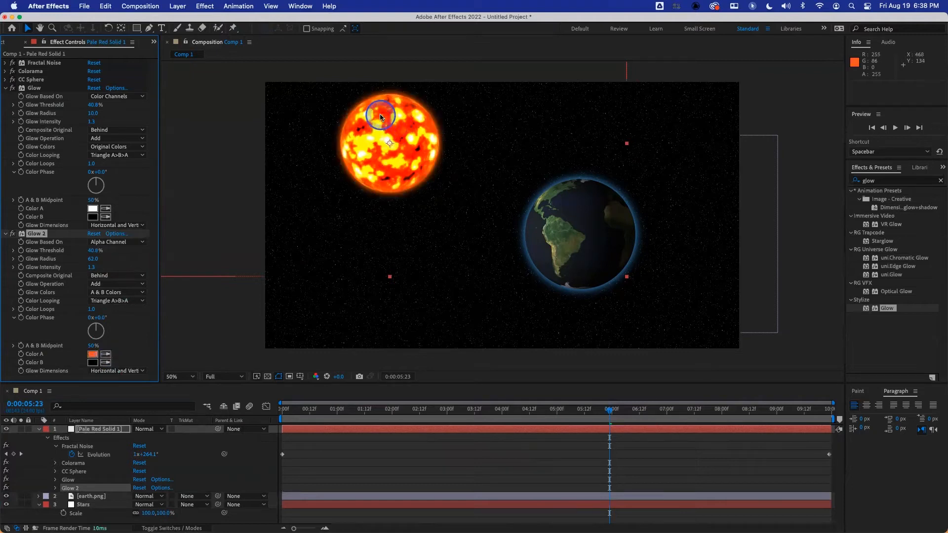
drag(107, 266, 113, 289)
click(91, 268)
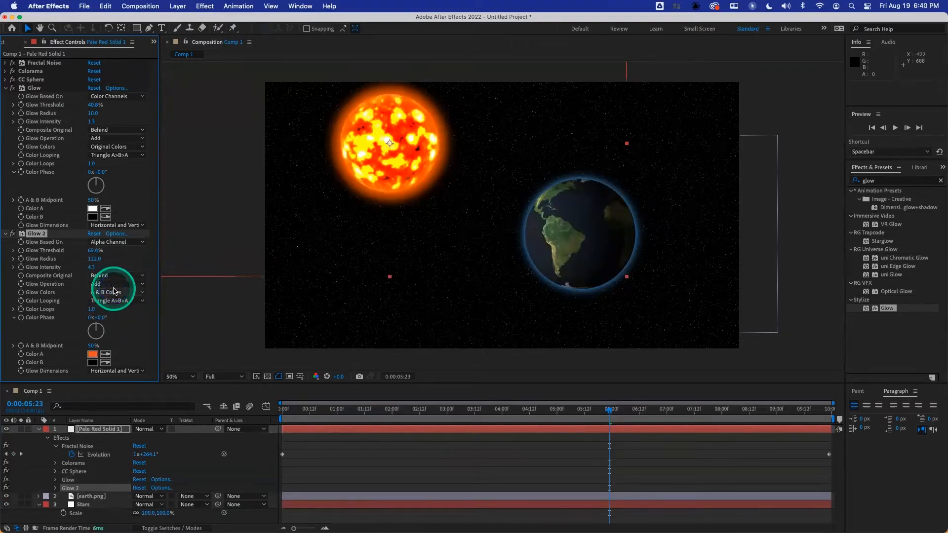
drag(93, 259, 22, 279)
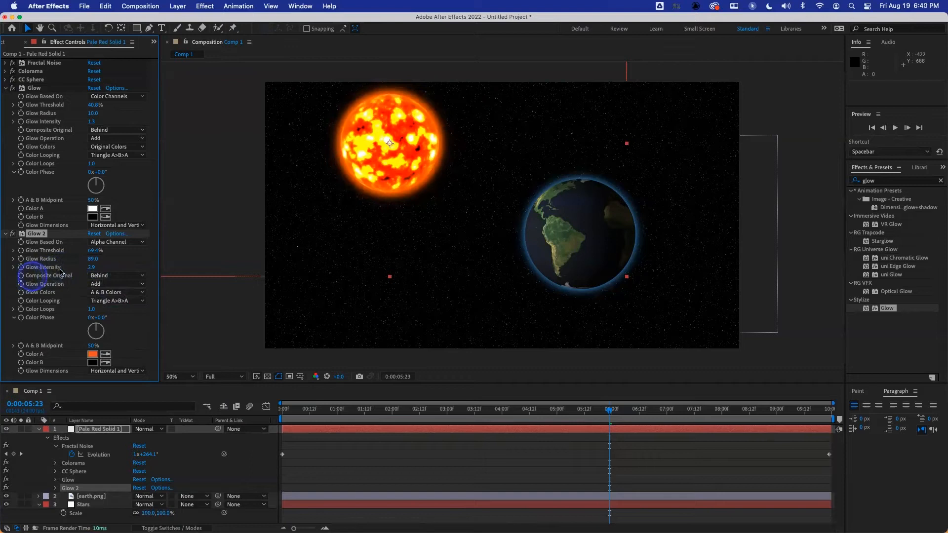
drag(86, 266, 66, 269)
Preview the composition repeatedly from the first frame to examine the fire sphere's orange outer glow, collapsing the first Glow's settings.
drag(300, 406, 271, 407)
key(space)
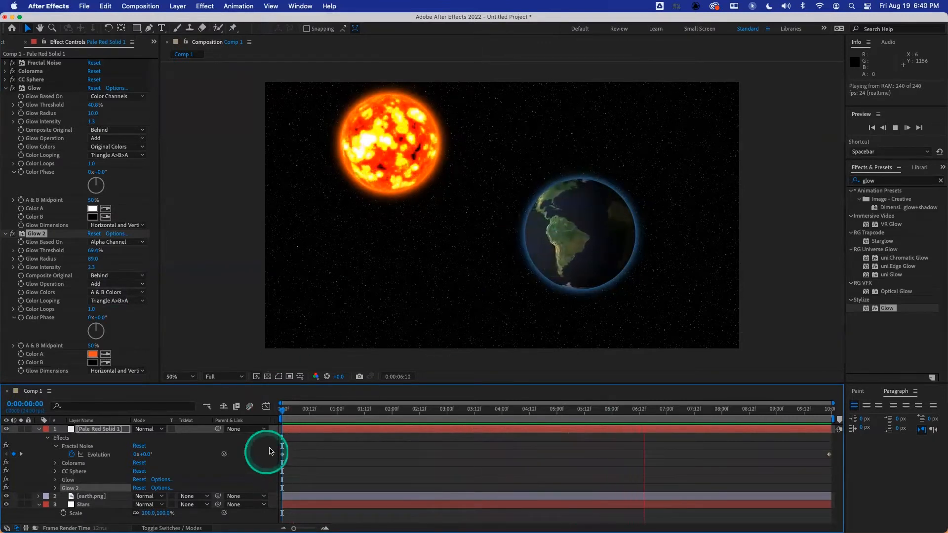
key(space)
key(space)
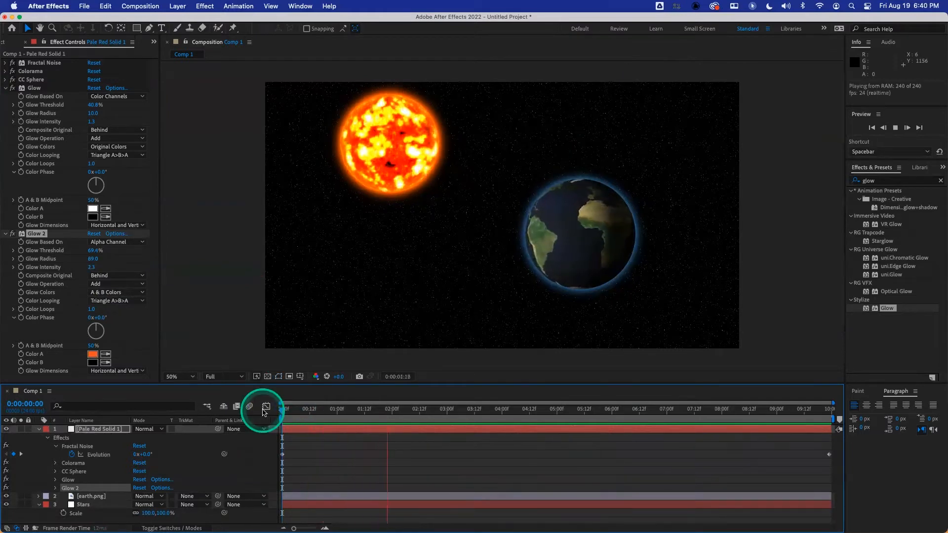
click(6, 88)
click(304, 411)
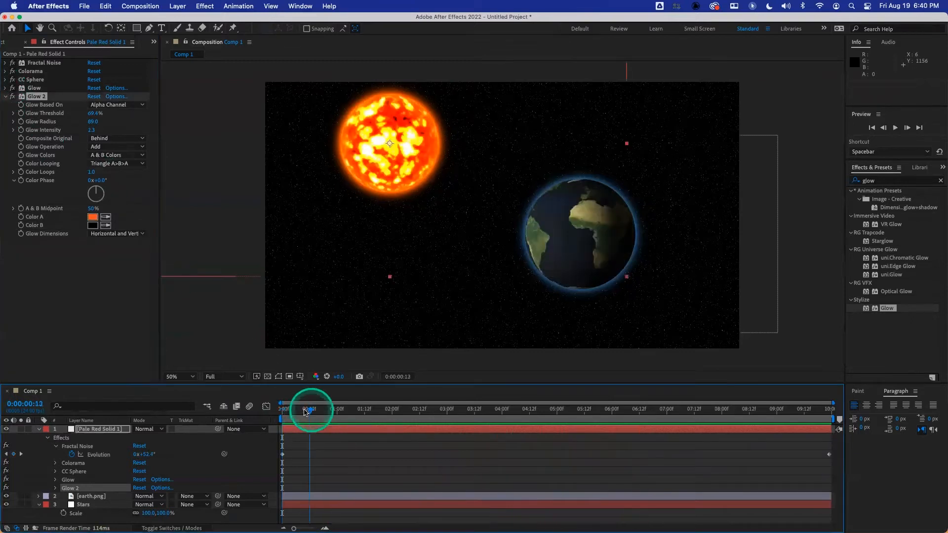
click(281, 410)
key(space)
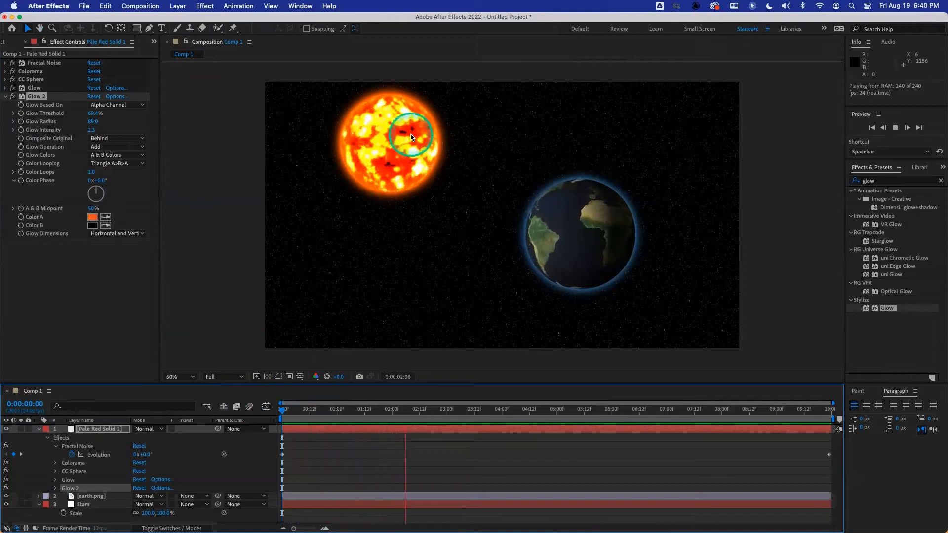
drag(330, 409, 261, 403)
key(space)
Collapse the Glow 2 settings and the solid and Stars layer properties, with the current time back at the first frame.
click(6, 96)
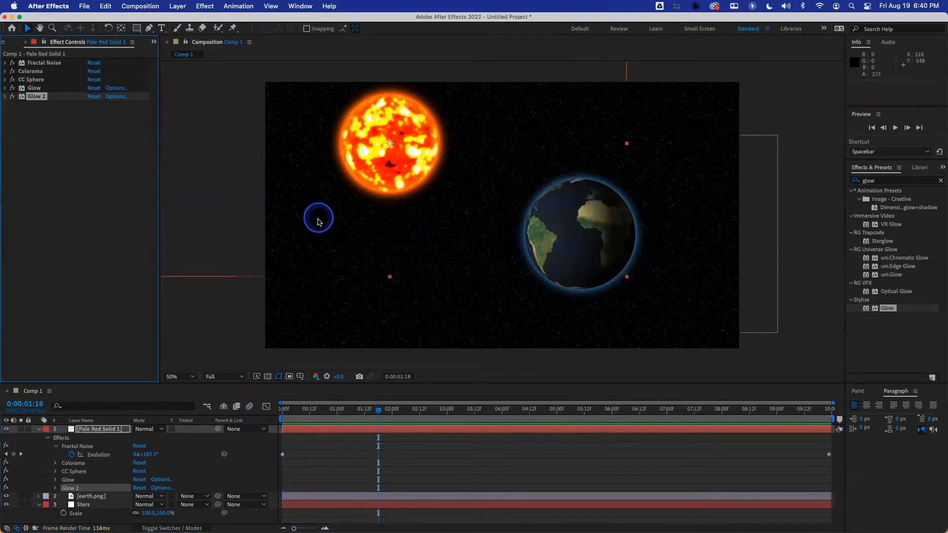
drag(372, 410, 276, 408)
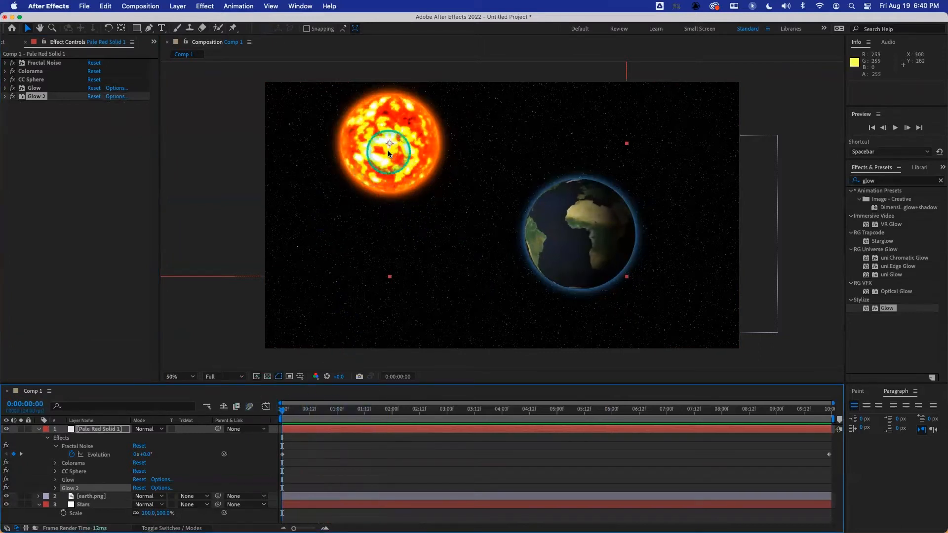
click(39, 432)
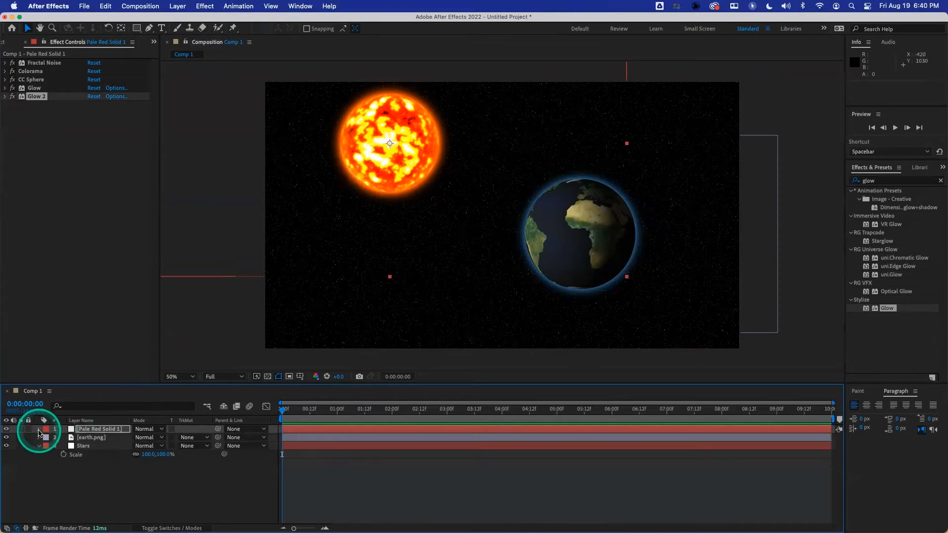
click(39, 446)
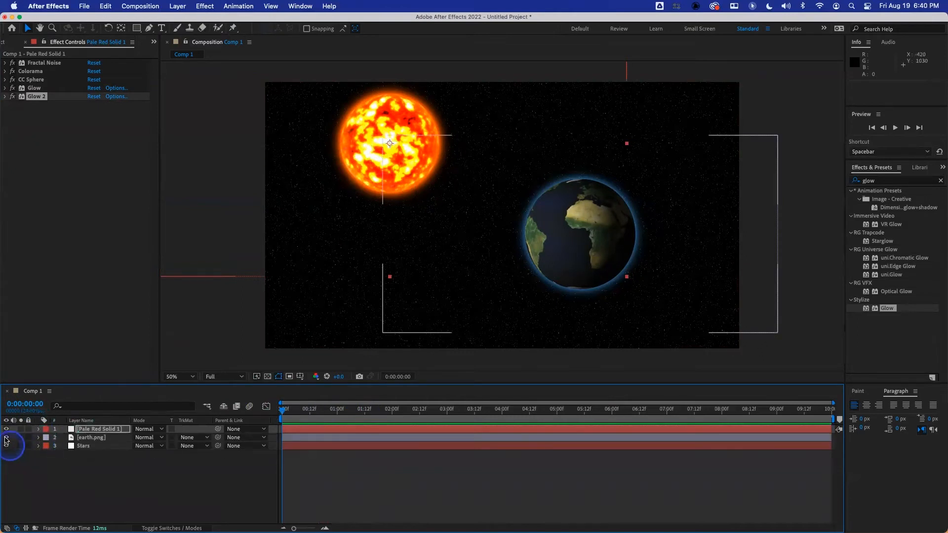
Hide the earth.png and Stars layers and move the fire sphere to the composition's centre at about 964, 544.
click(5, 437)
click(6, 446)
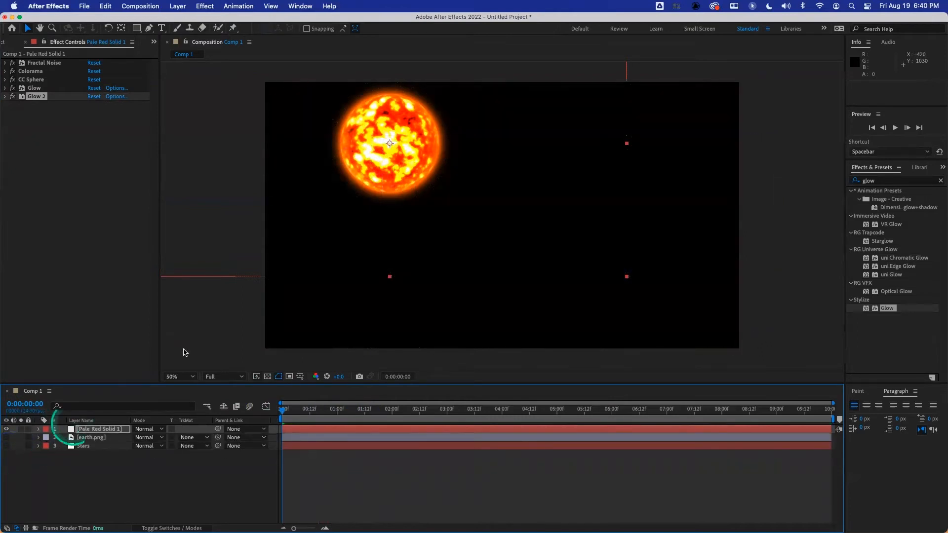
drag(392, 165, 506, 235)
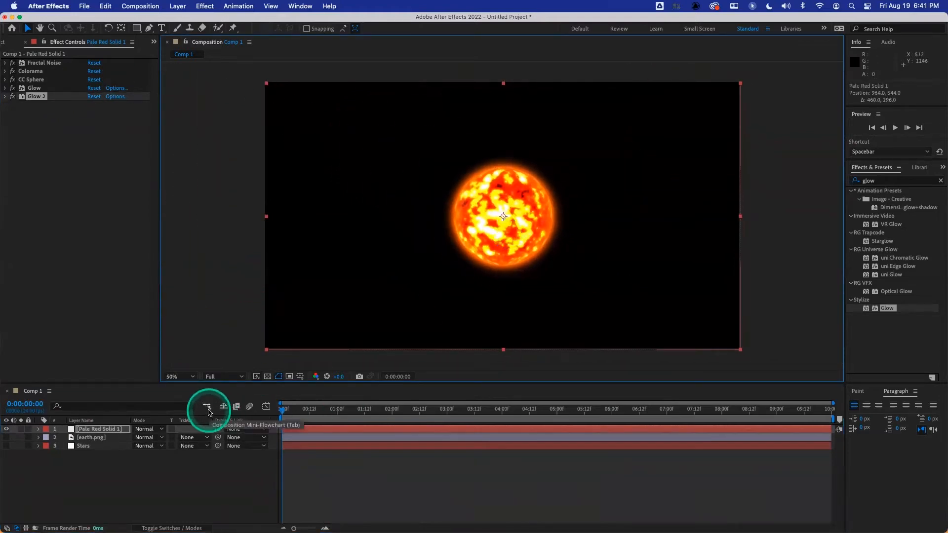
Rename the Pale Red Solid 1 layer as FirePlanet.
click(110, 429)
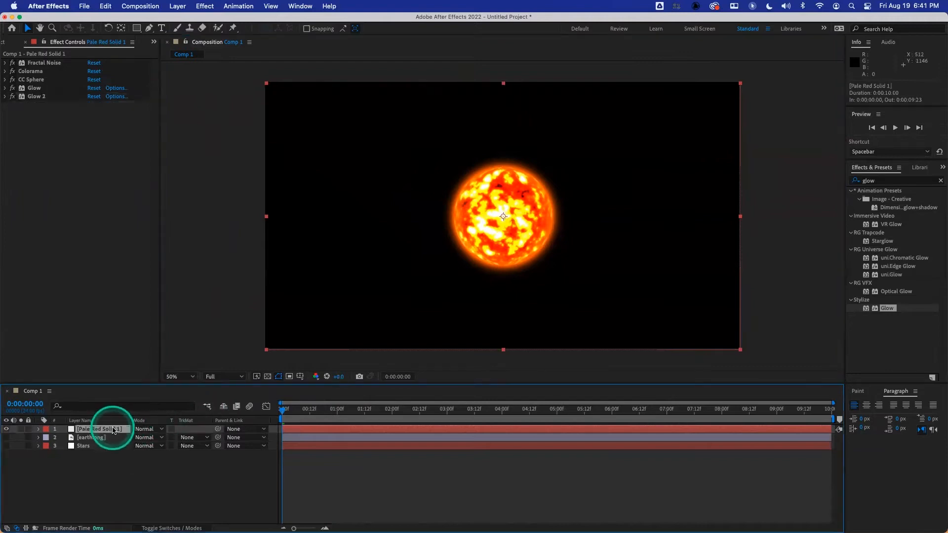
key(Return)
text(FirePlanet)
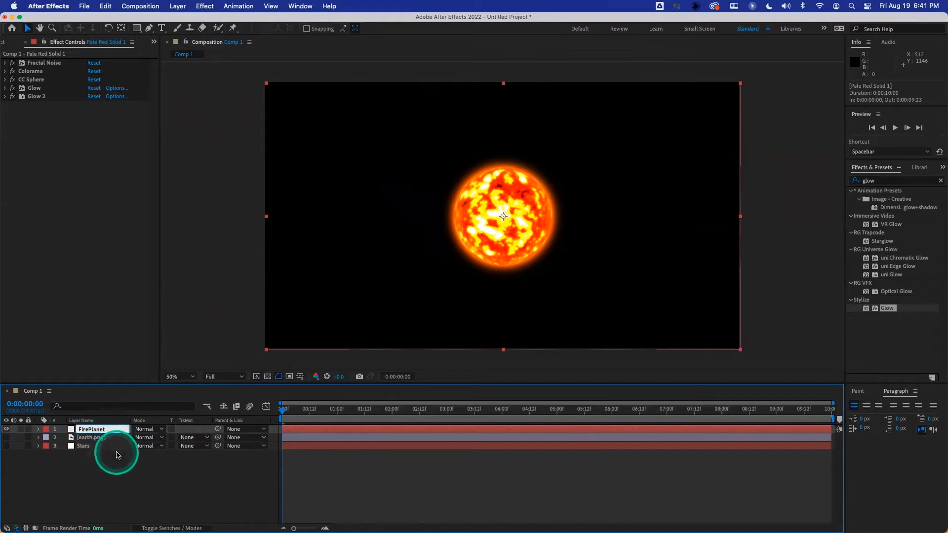
click(122, 474)
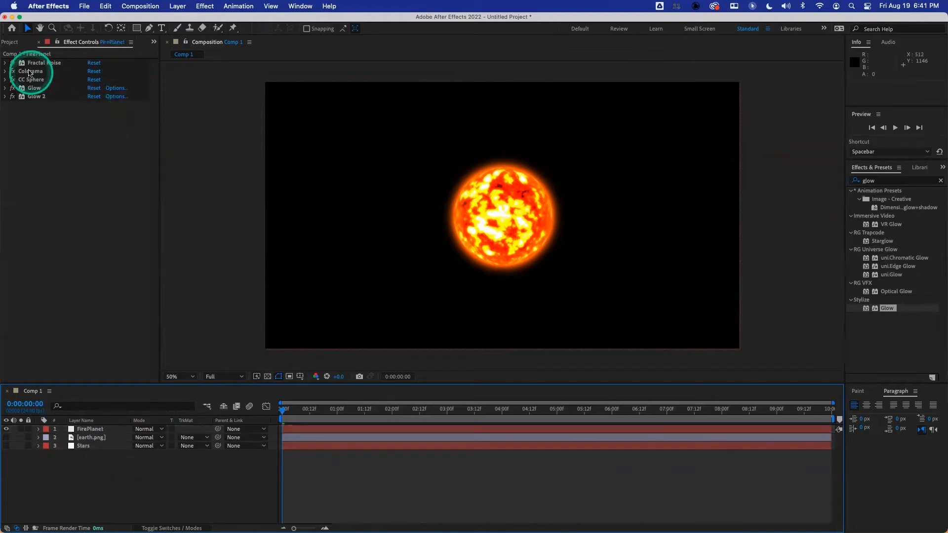
Disable all effects on FirePlanet and re-enable them one at a time from Fractal Noise to Glow 2, examining each effect's contribution.
drag(12, 63, 12, 102)
click(94, 140)
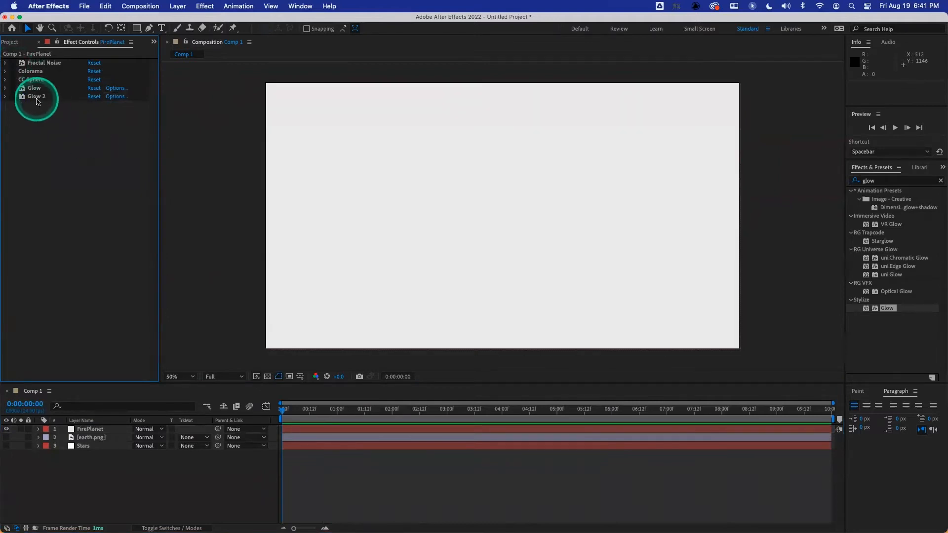
click(13, 63)
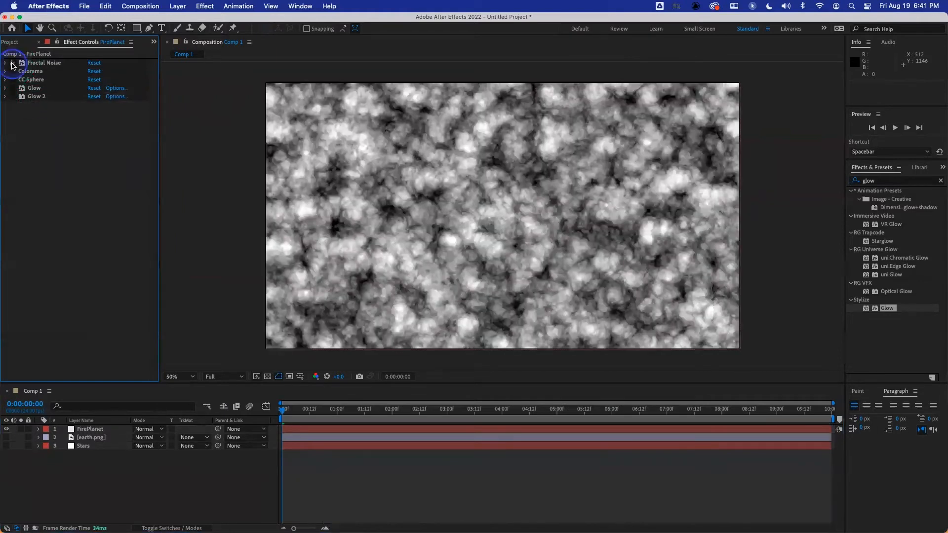
click(13, 71)
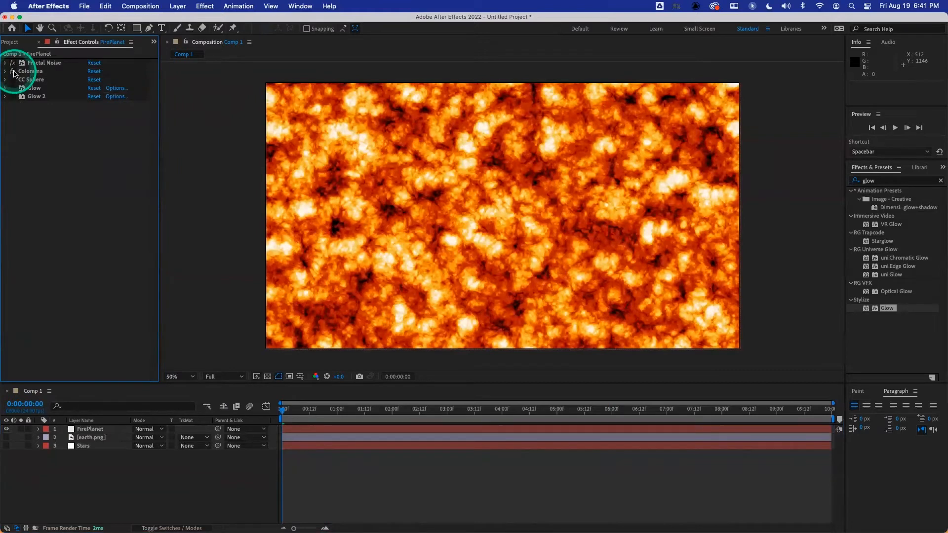
click(12, 80)
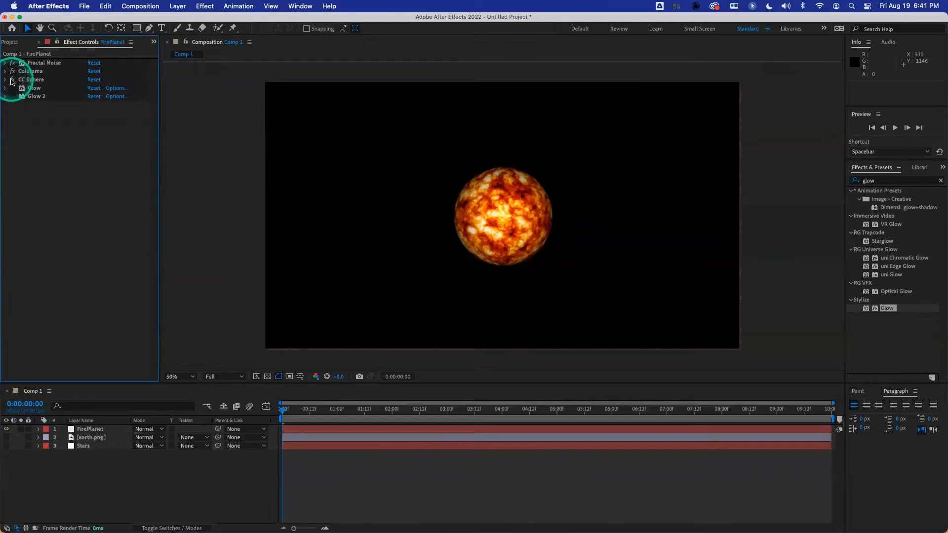
click(13, 89)
click(14, 97)
Switch off the whole FirePlanet effect stack again and repeat the effect-by-effect review, ending with every effect enabled.
drag(14, 97, 11, 63)
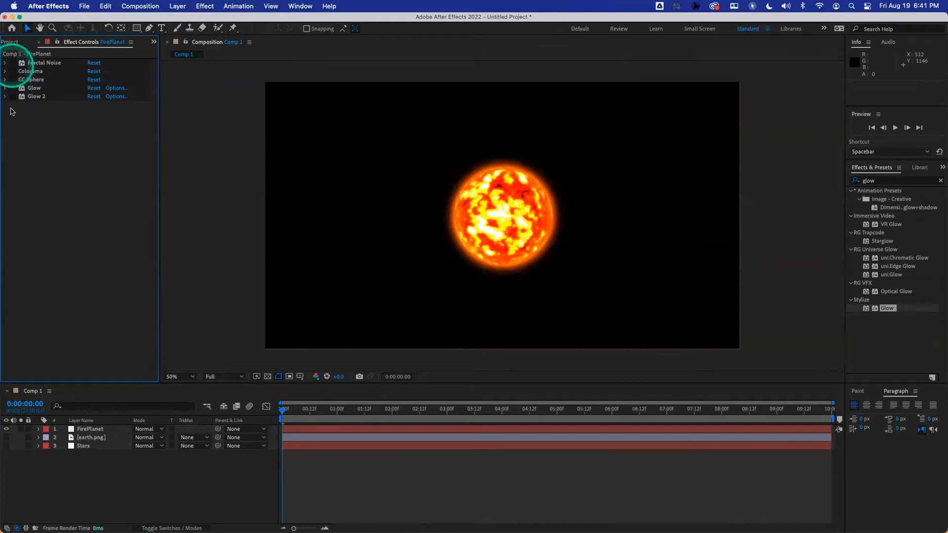
click(12, 62)
click(13, 71)
click(12, 79)
click(13, 88)
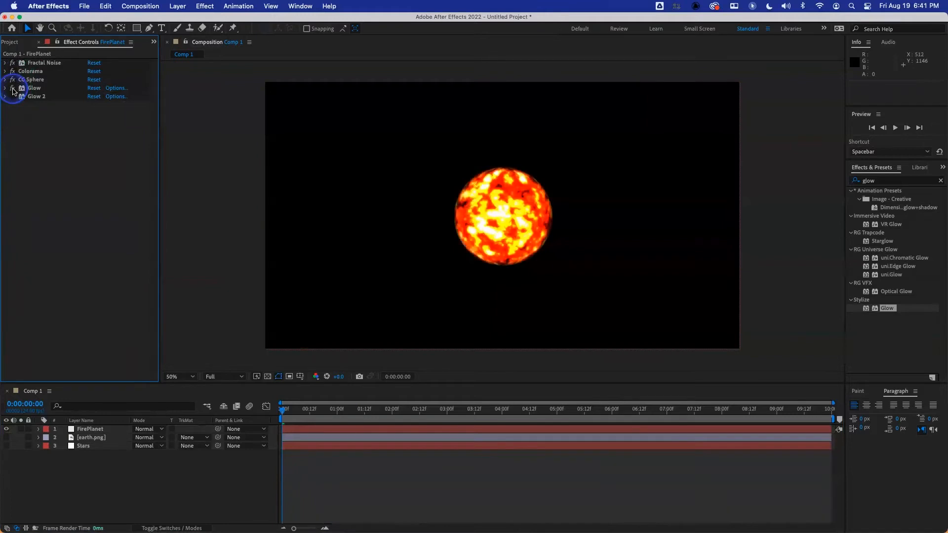
click(12, 96)
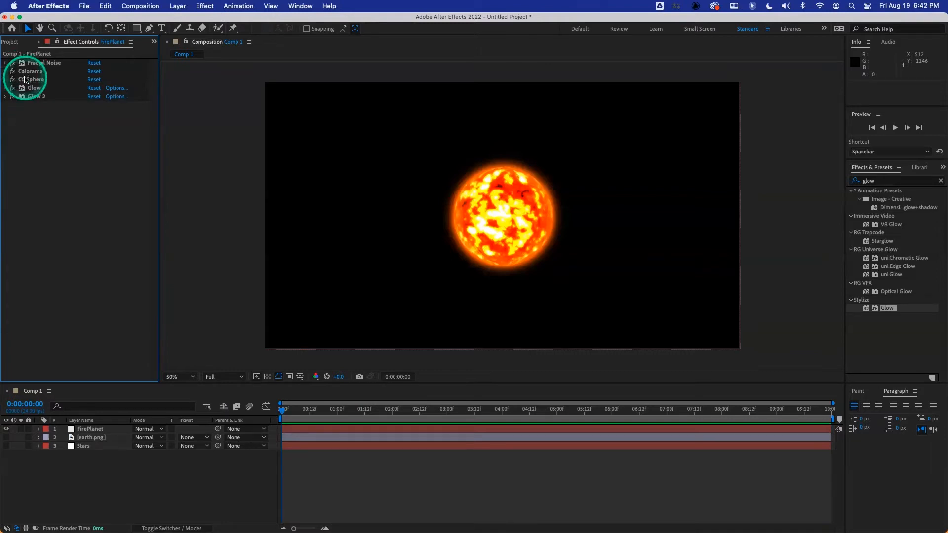
Try Colorama above Fractal Noise, restore the original order, and leave only Fractal Noise and Colorama enabled.
drag(30, 72, 33, 61)
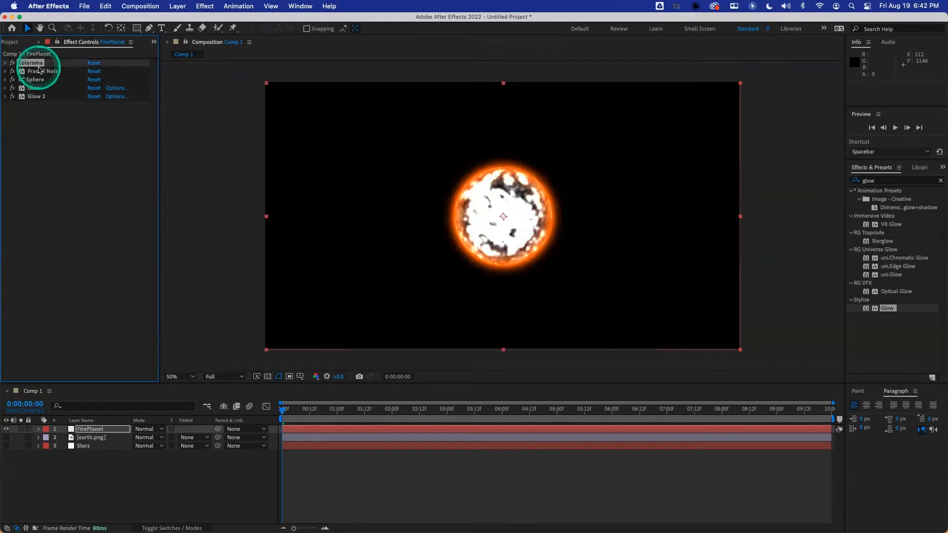
drag(39, 70, 20, 108)
click(12, 63)
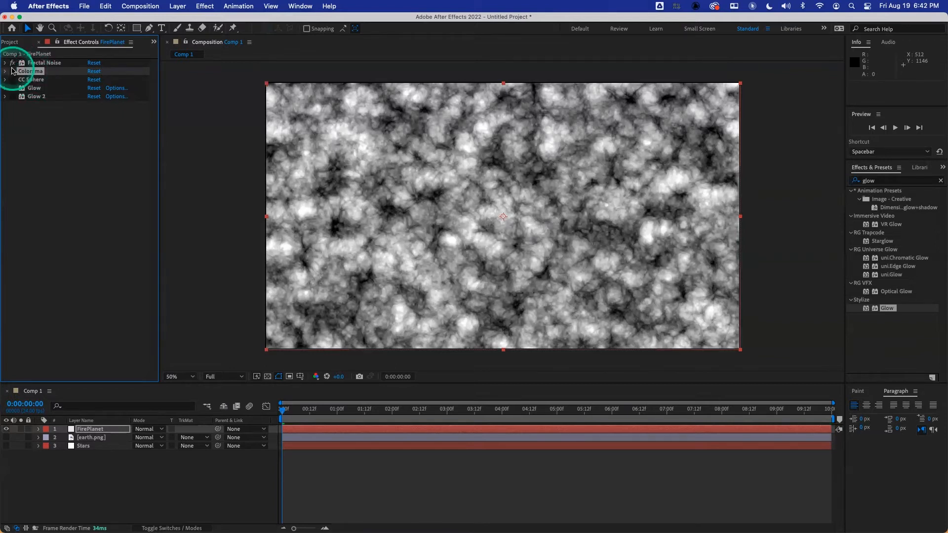
click(13, 72)
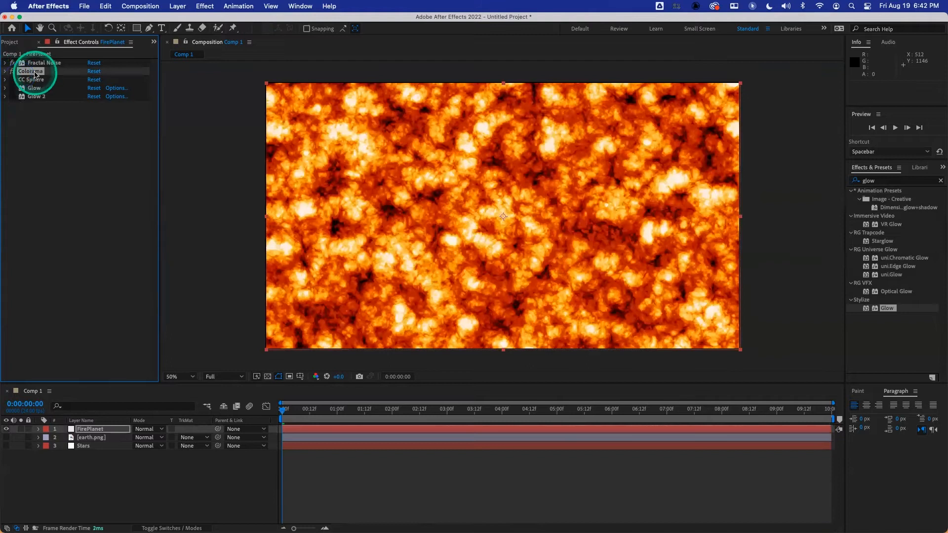
Move Colorama above Fractal Noise in FirePlanet's effect stack and disable both effects.
drag(34, 74, 36, 63)
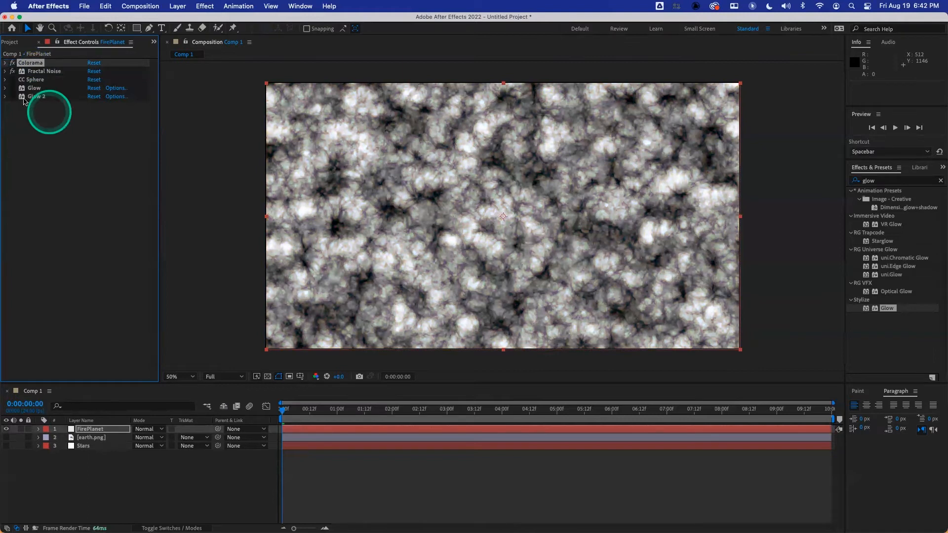
click(13, 64)
click(454, 168)
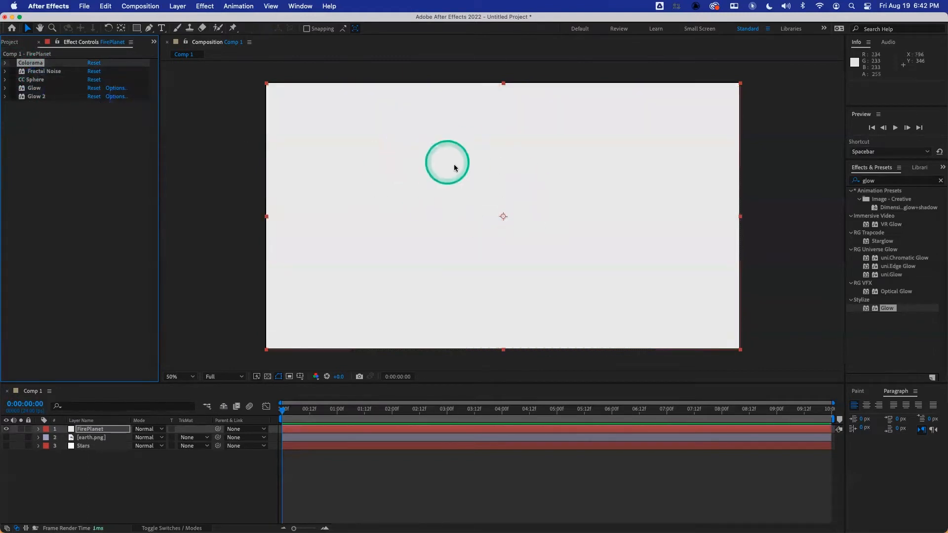
Toggle Colorama repeatedly to compare the plain solid with and without it, ending with Colorama and Fractal Noise enabled.
click(14, 64)
click(14, 64)
click(13, 64)
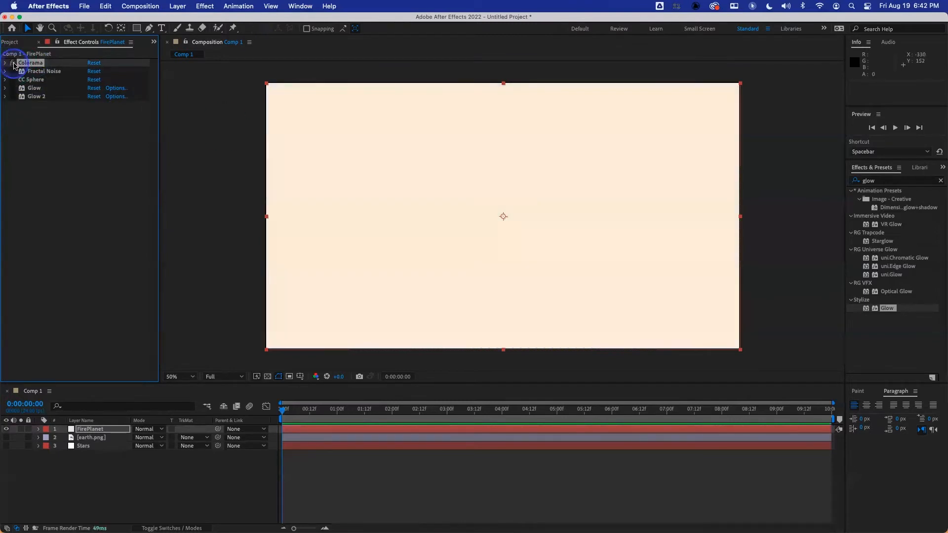
click(12, 63)
click(12, 63)
click(13, 63)
click(13, 63)
click(12, 63)
click(13, 64)
click(13, 64)
click(14, 64)
click(14, 64)
click(13, 65)
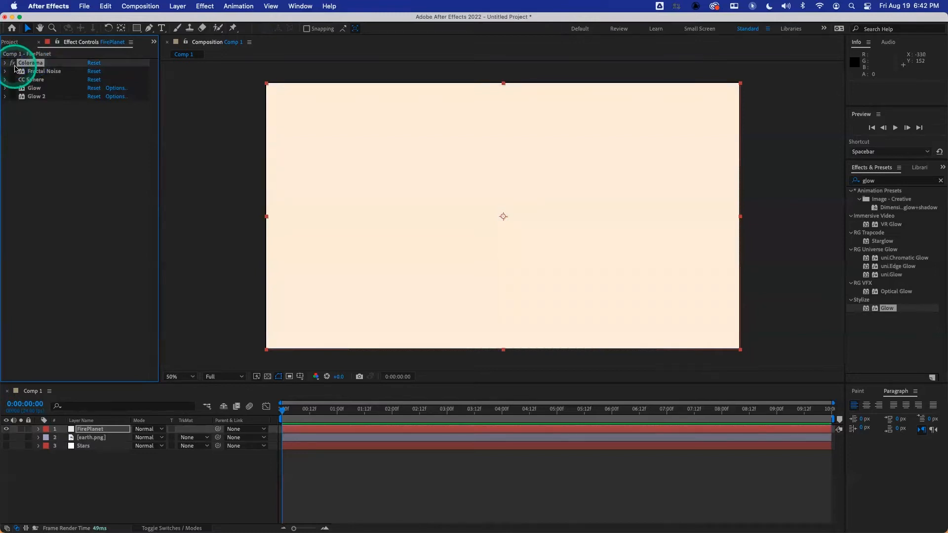
click(12, 63)
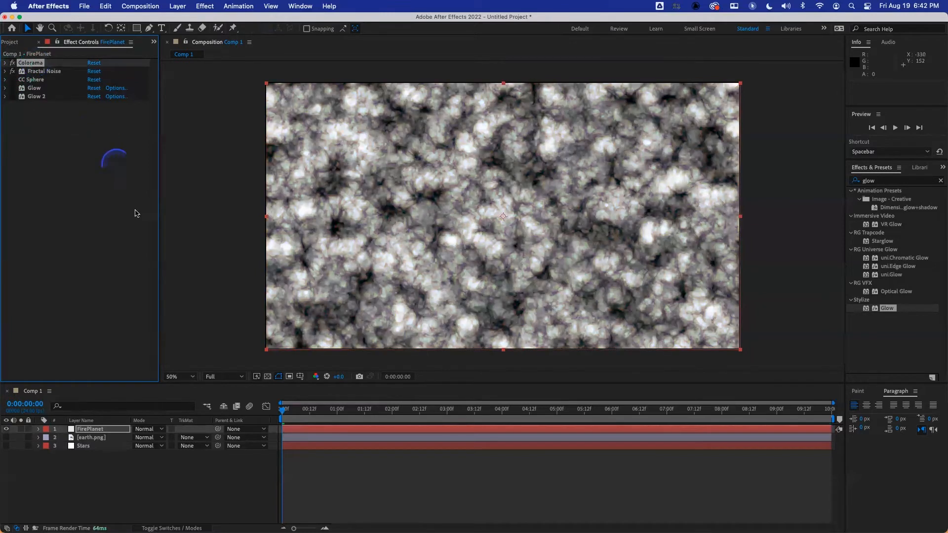
Show the earth.png layer, move it above FirePlanet, and disable its CC Sphere and Glow effects.
click(6, 438)
drag(95, 428, 95, 428)
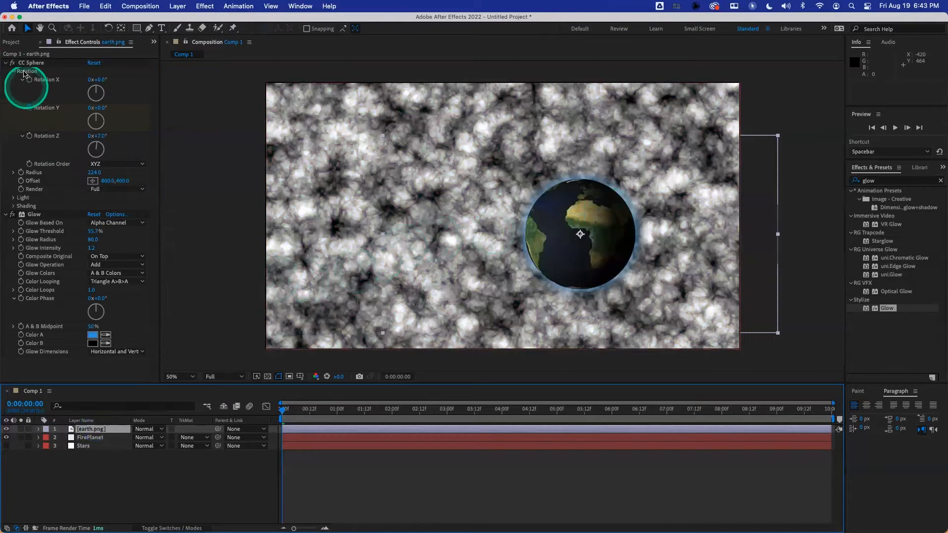
click(12, 63)
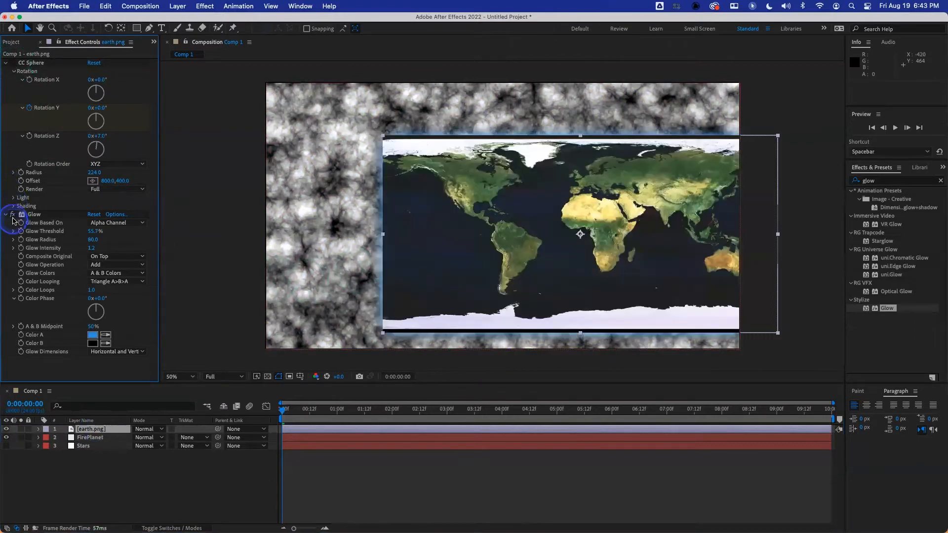
click(13, 215)
Search the effects for "fract" and apply Fractal Noise to the earth.png layer.
click(853, 180)
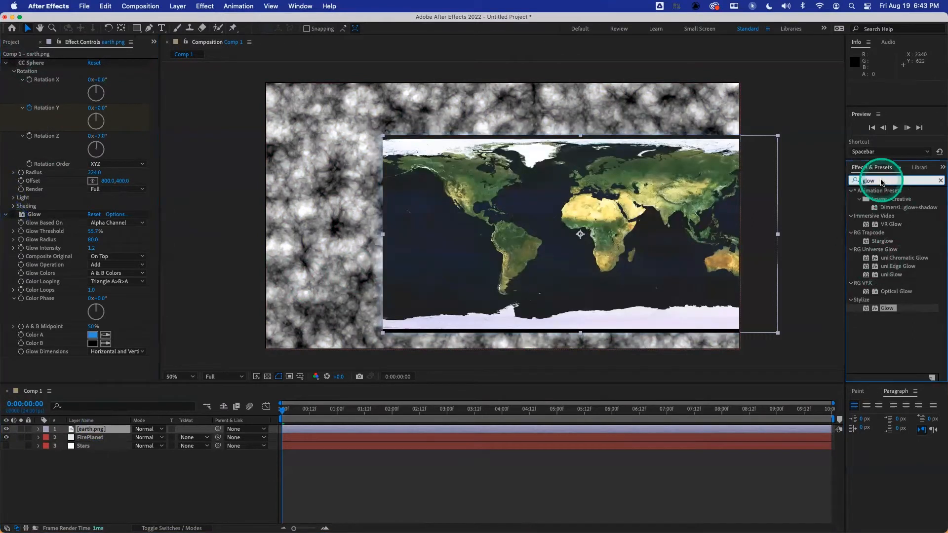
double_click(858, 180)
text(fr)
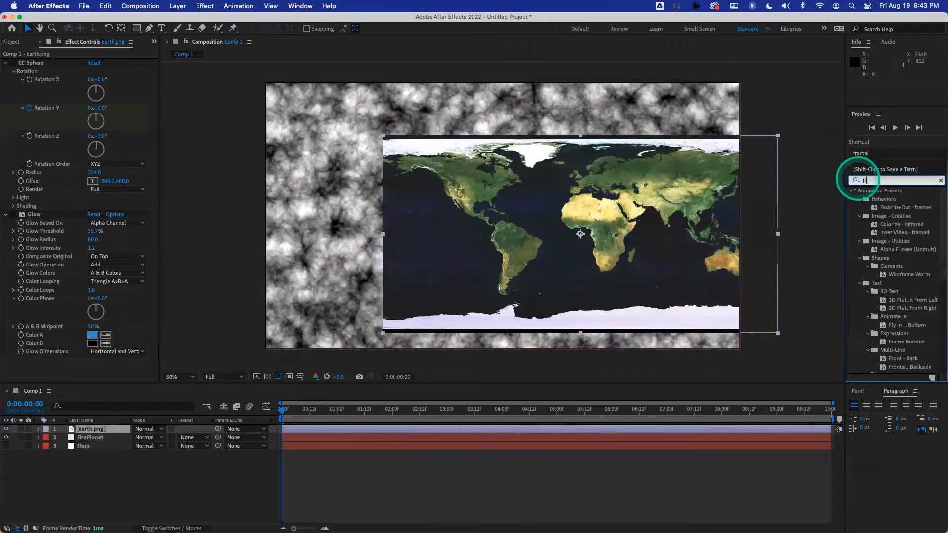
text(act)
click(889, 259)
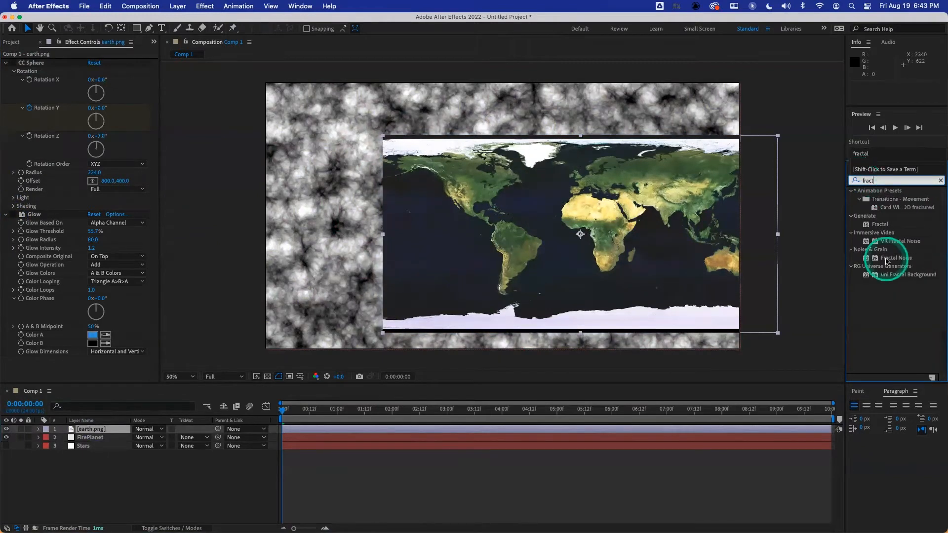
double_click(887, 259)
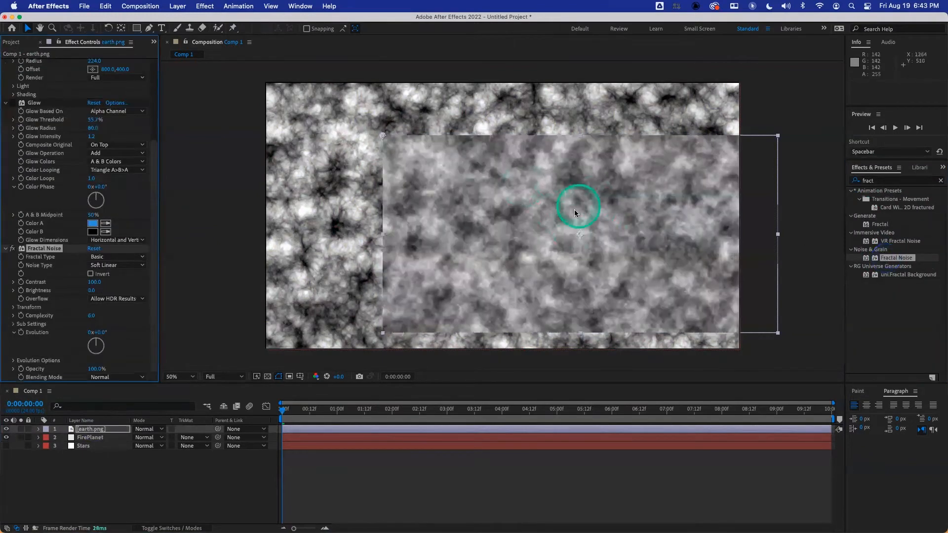
Hide the FirePlanet layer and toggle earth.png's Fractal Noise off and on to compare the image with and without it.
click(6, 438)
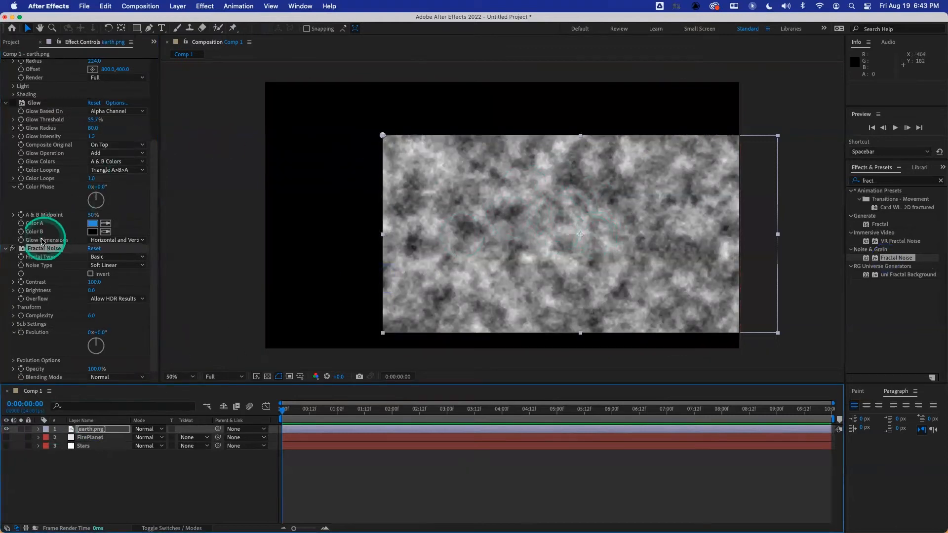
click(12, 249)
click(13, 249)
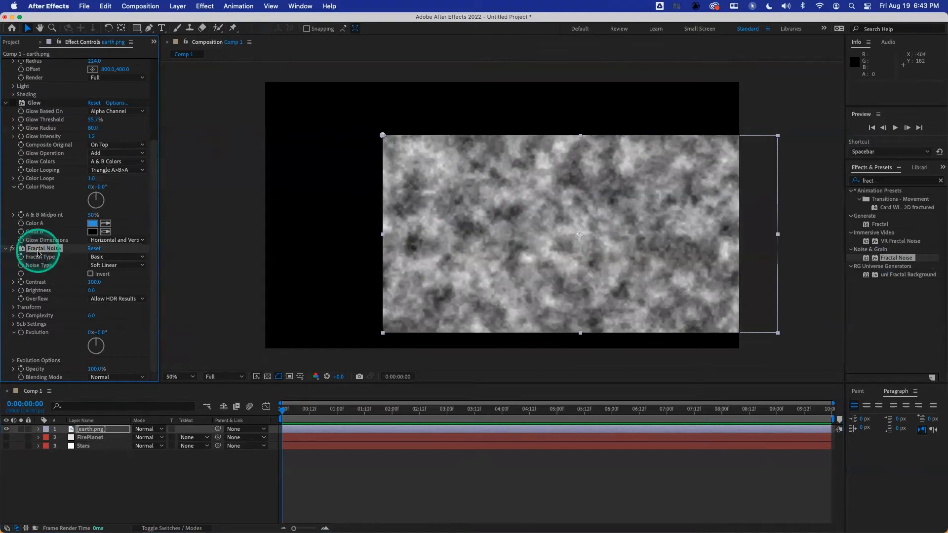
Delete Fractal Noise from earth.png, re-enable its CC Sphere and Glow, and display FirePlanet instead of earth.png.
key(Delete)
click(12, 63)
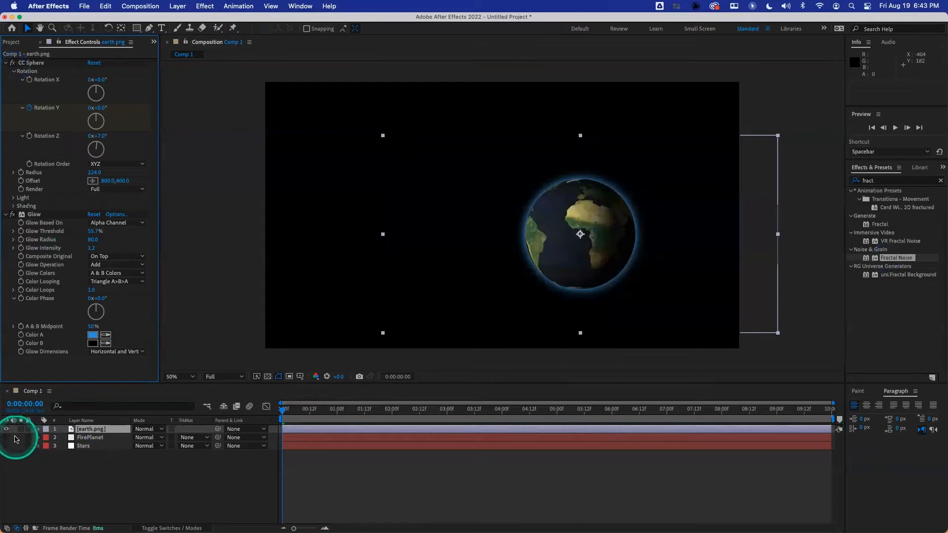
click(7, 428)
click(7, 438)
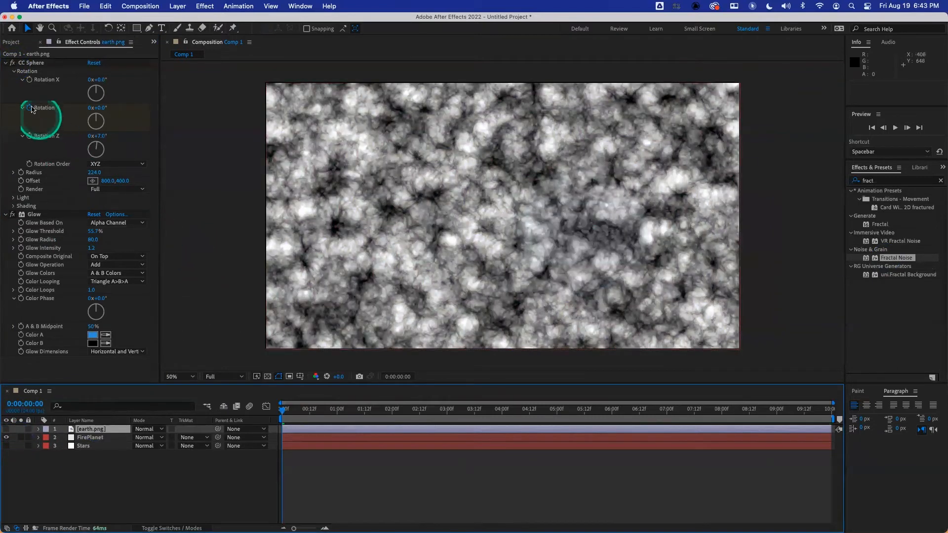
Move Fractal Noise back above Colorama on FirePlanet and re-enable CC Sphere, Glow and Glow 2.
click(95, 436)
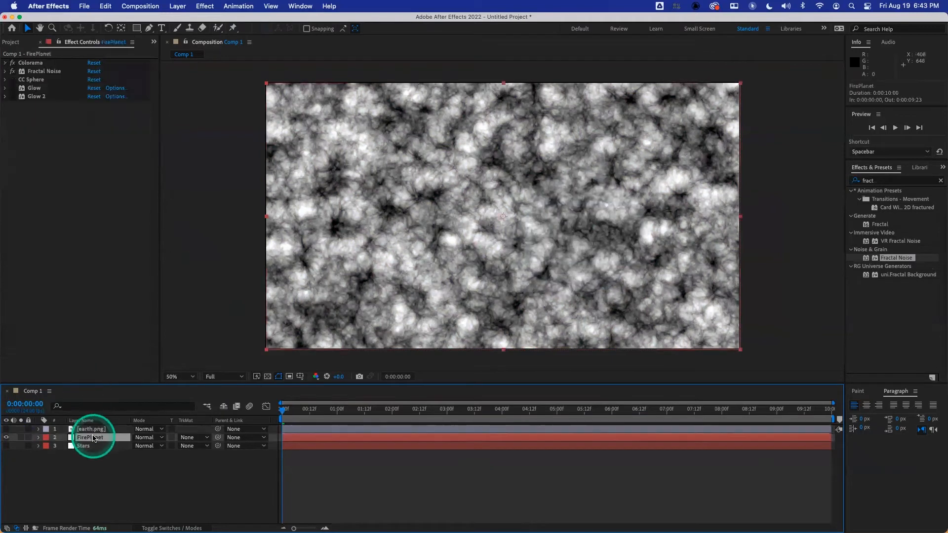
drag(34, 71, 35, 63)
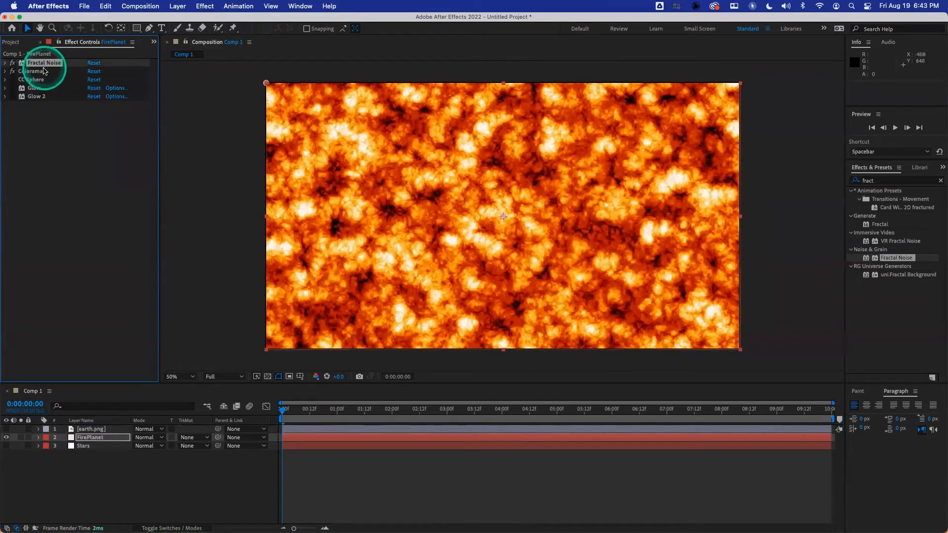
click(13, 80)
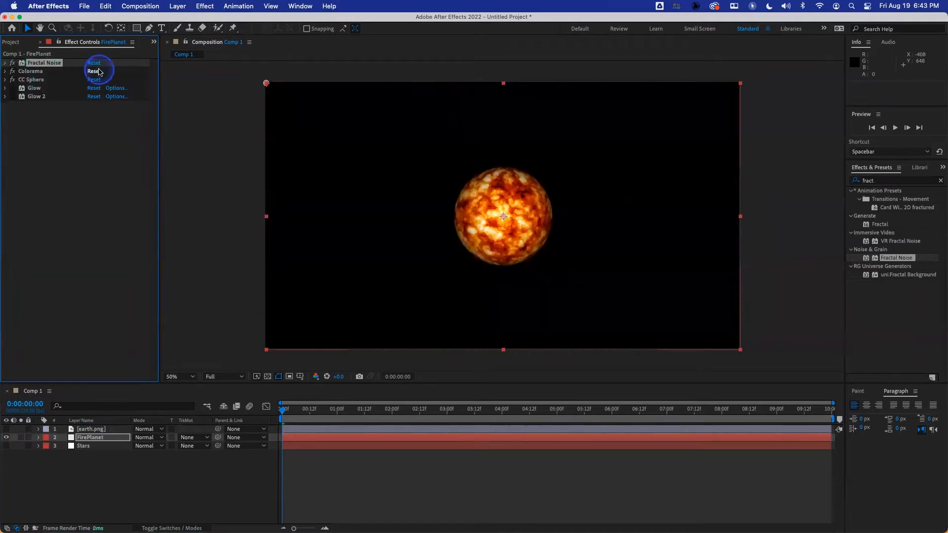
click(13, 88)
click(12, 96)
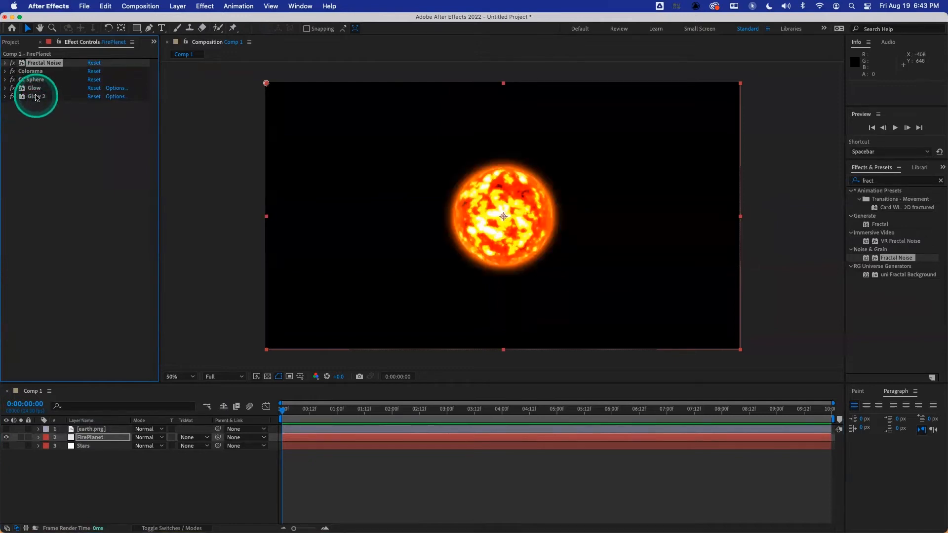
Move Glow 2 above CC Sphere in FirePlanet's effect stack, dismiss the Position dialog without changes, and select CC Sphere.
click(36, 97)
drag(36, 97, 31, 86)
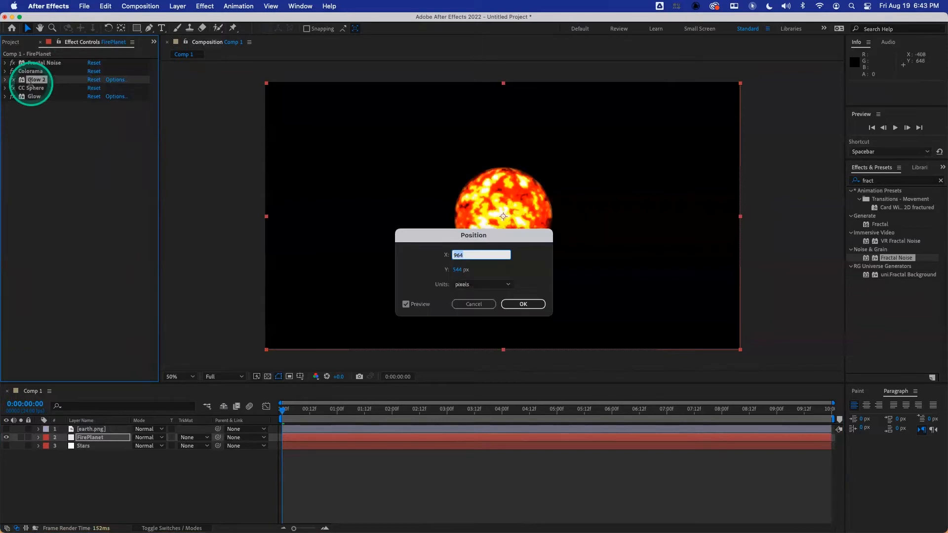
click(469, 301)
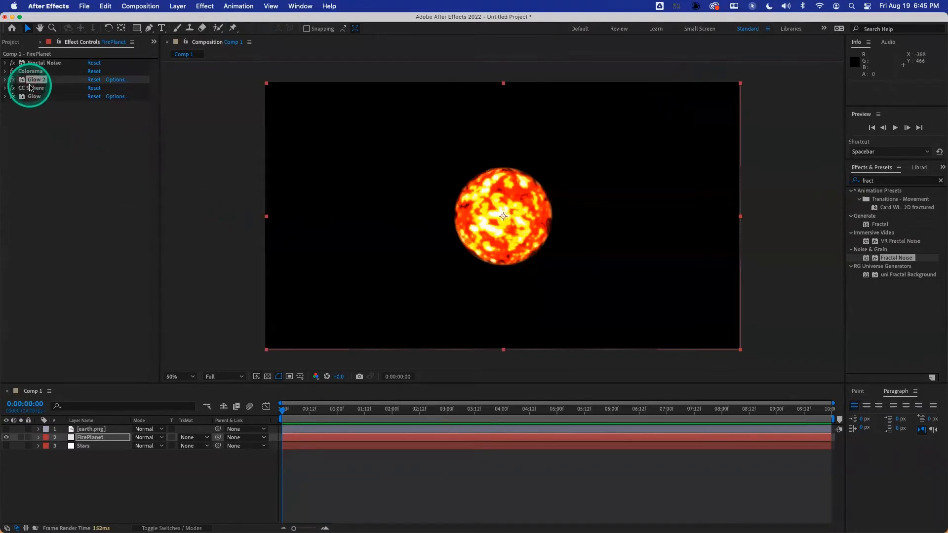
click(32, 89)
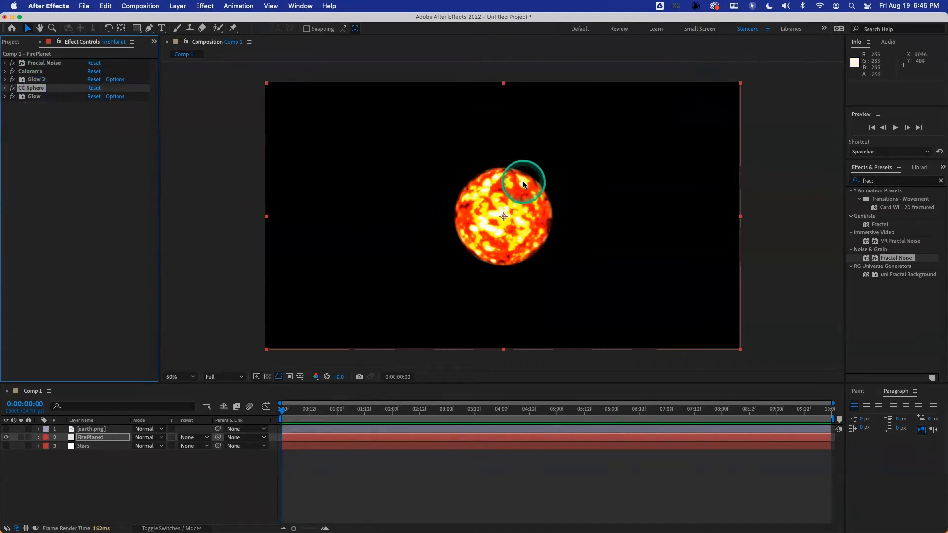
Turn off CC Sphere on FirePlanet, shift the layer down in the composition to about 948, 688, and re-enable CC Sphere.
click(5, 80)
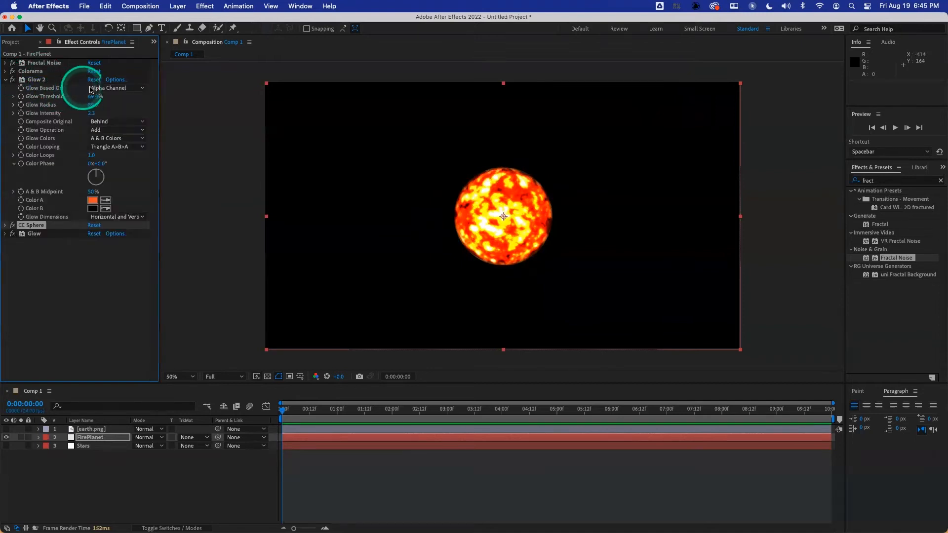
click(13, 227)
drag(402, 216, 398, 252)
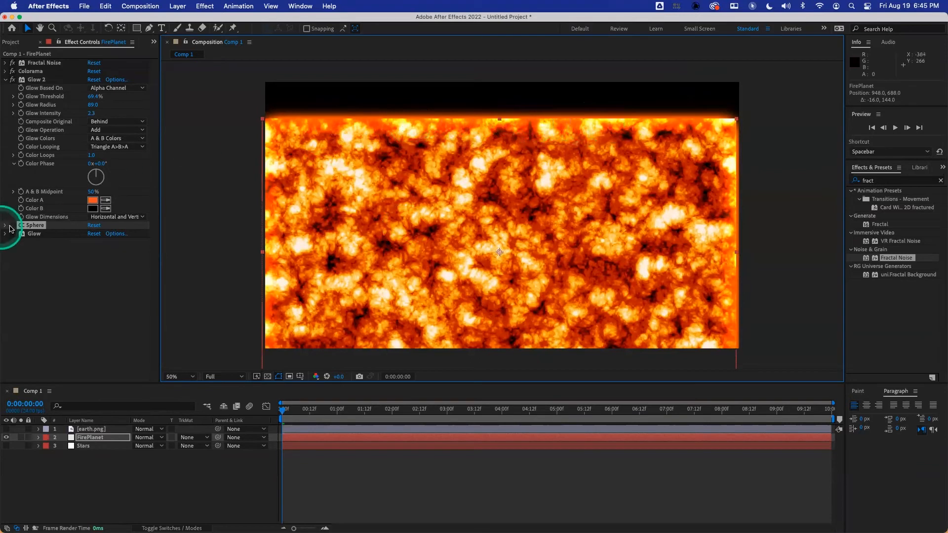
click(11, 226)
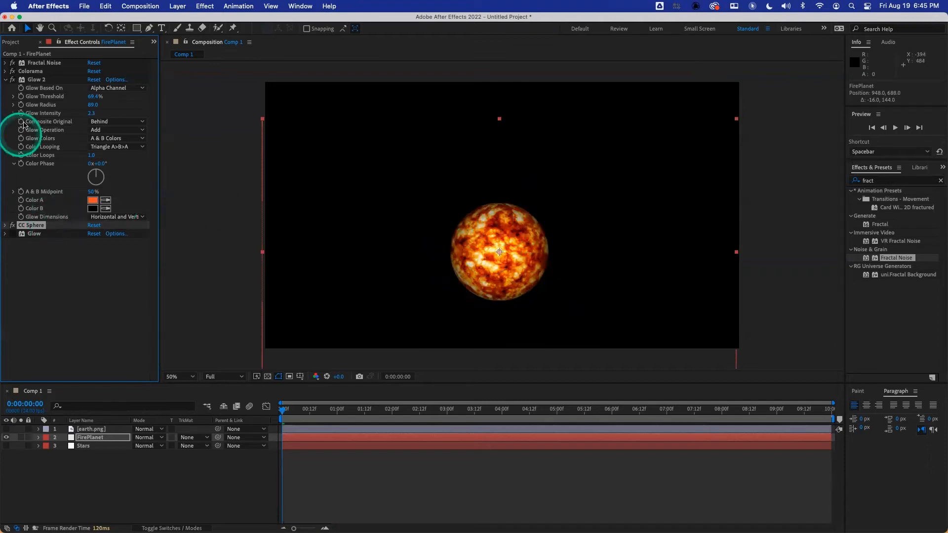
Move Glow 2 below CC Sphere on FirePlanet and compare the planet with Glow on and off, leaving Glow enabled.
drag(36, 80, 36, 233)
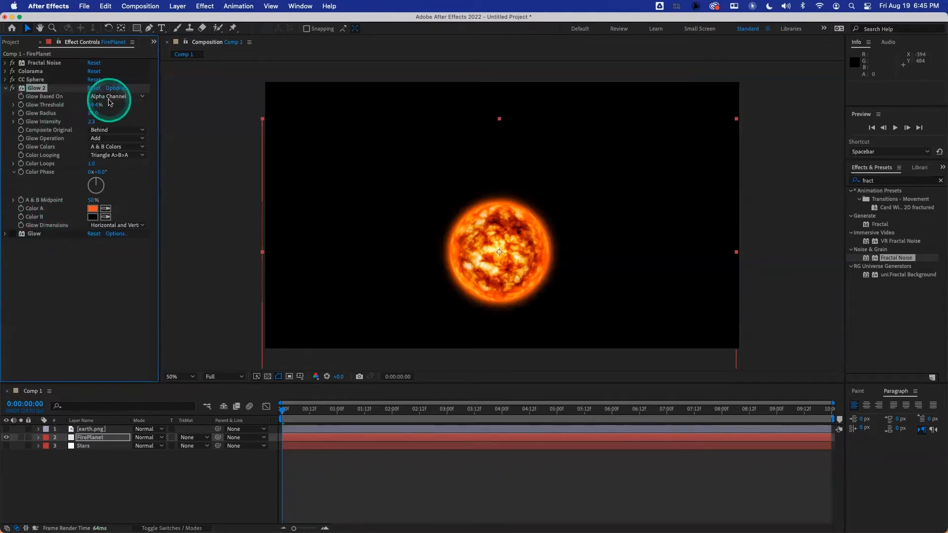
click(35, 80)
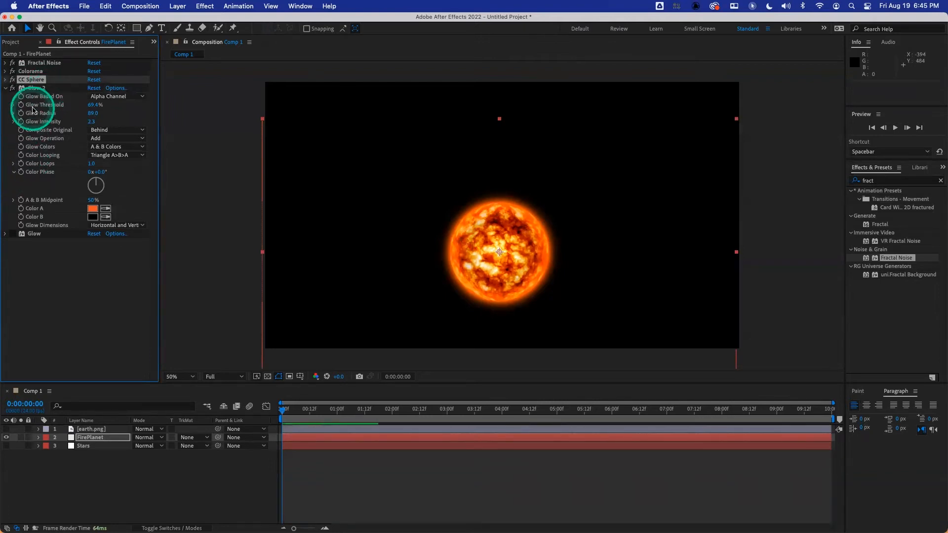
click(36, 234)
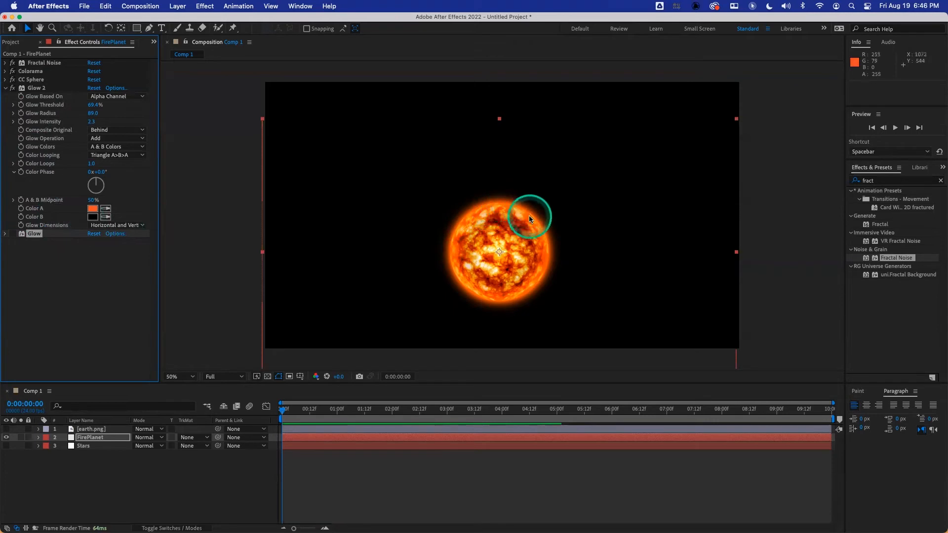
click(12, 234)
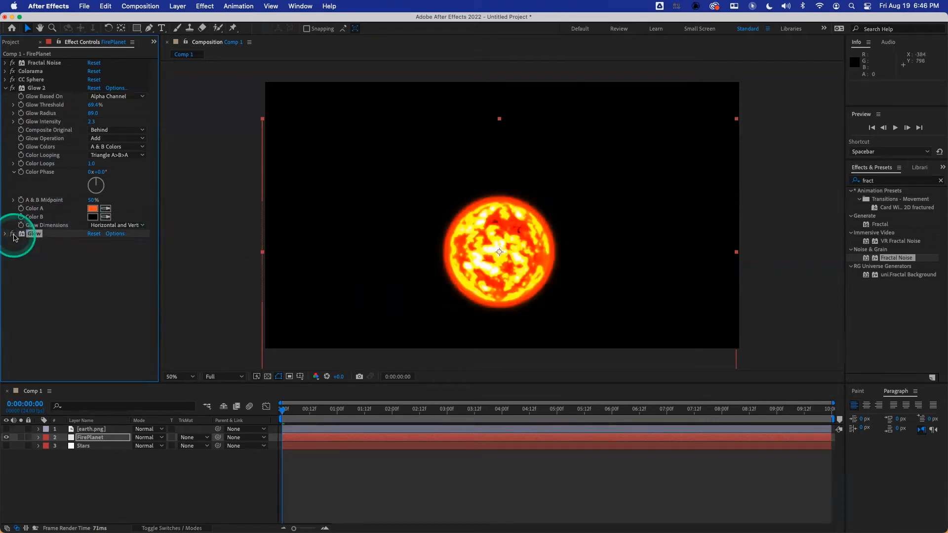
click(13, 234)
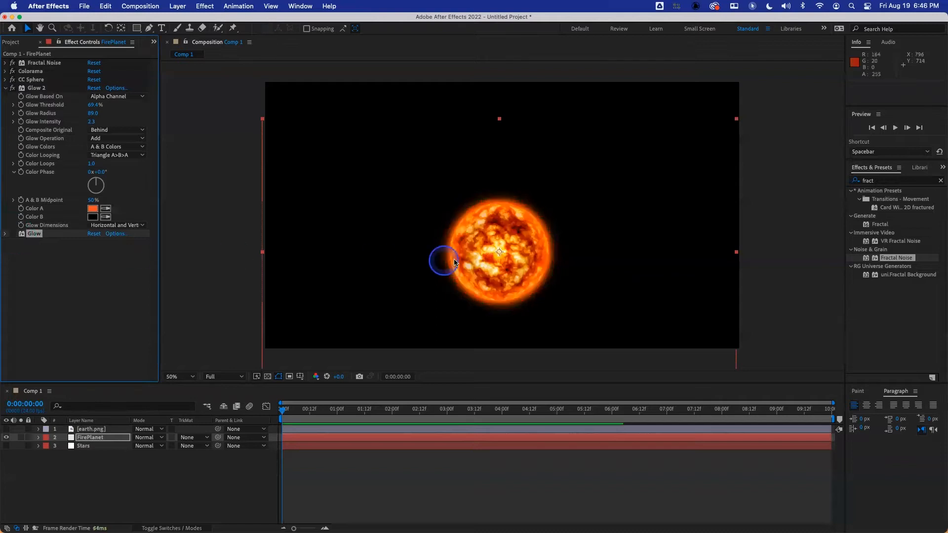
click(12, 234)
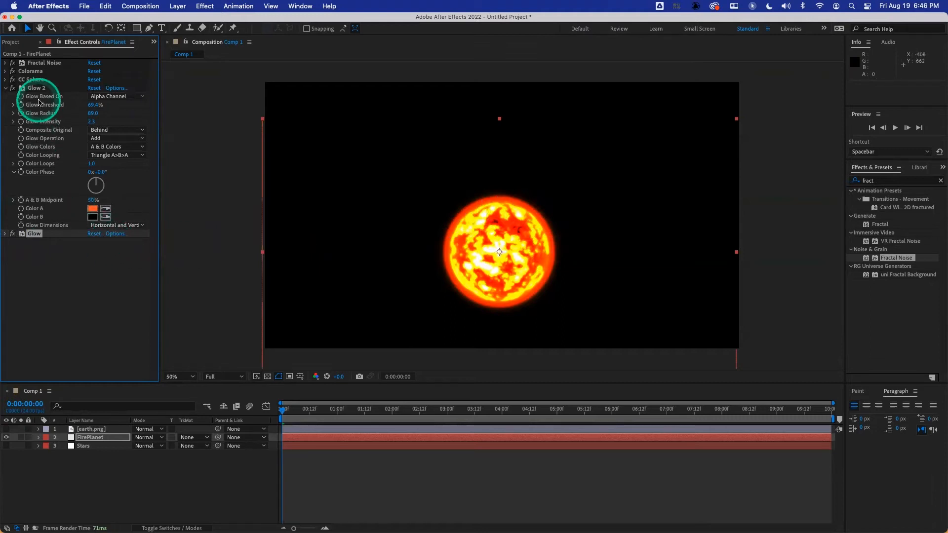
Move Glow 2 below Glow in FirePlanet's effect stack, try Glow above Colorama, and return it below CC Sphere.
drag(34, 88, 47, 246)
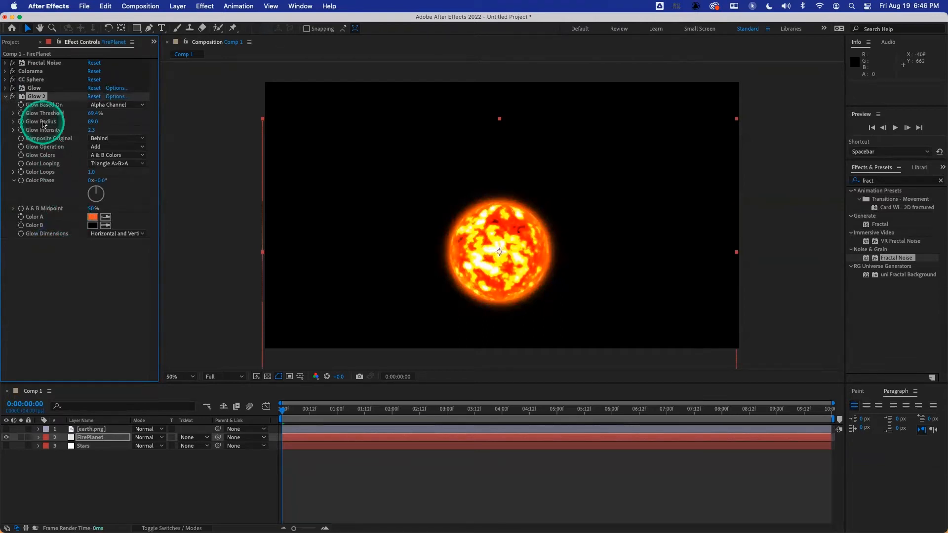
drag(35, 88, 41, 70)
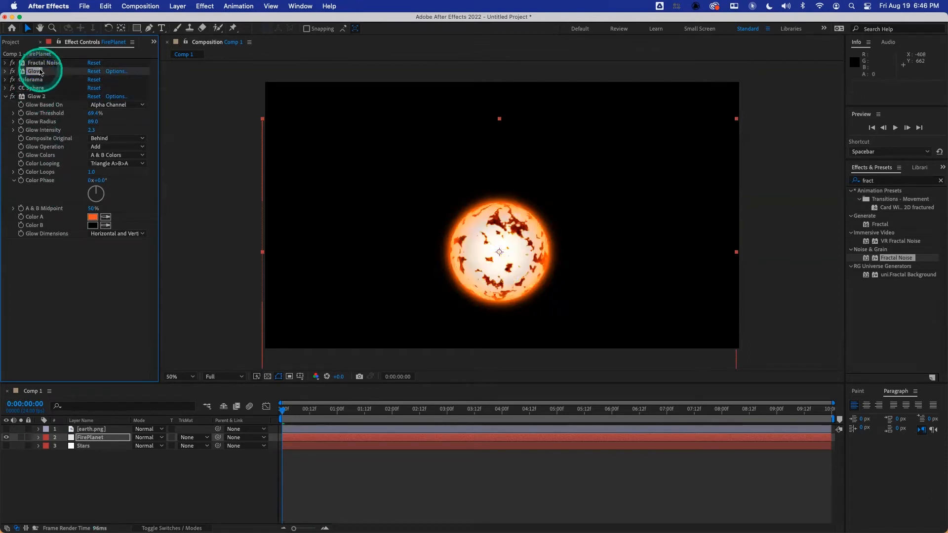
drag(40, 71, 38, 91)
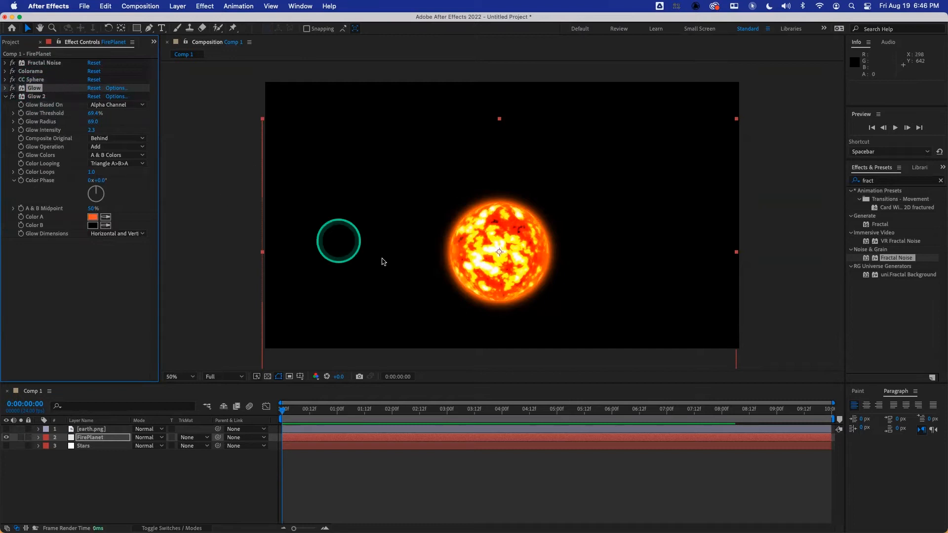
Review FirePlanet's effects in stacking order and delete Glow 2, Glow and CC Sphere.
click(5, 97)
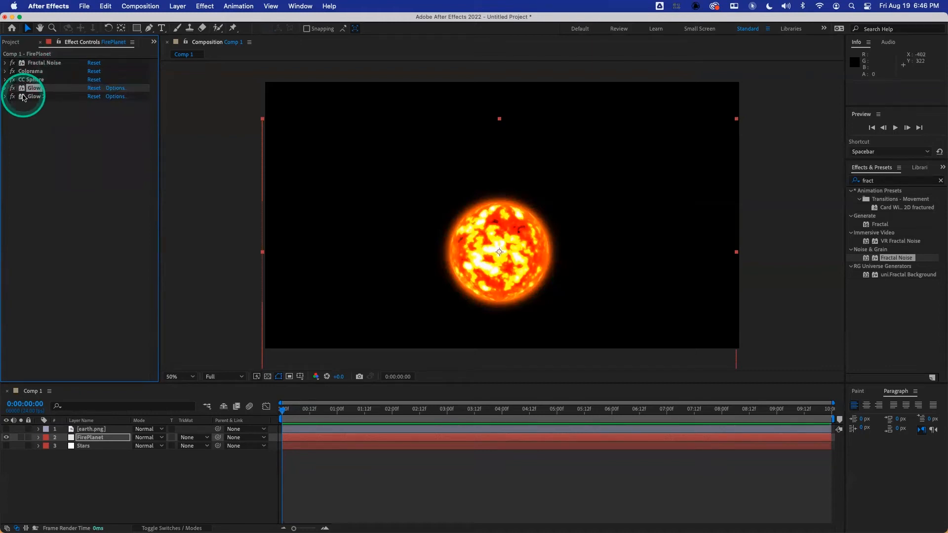
click(34, 63)
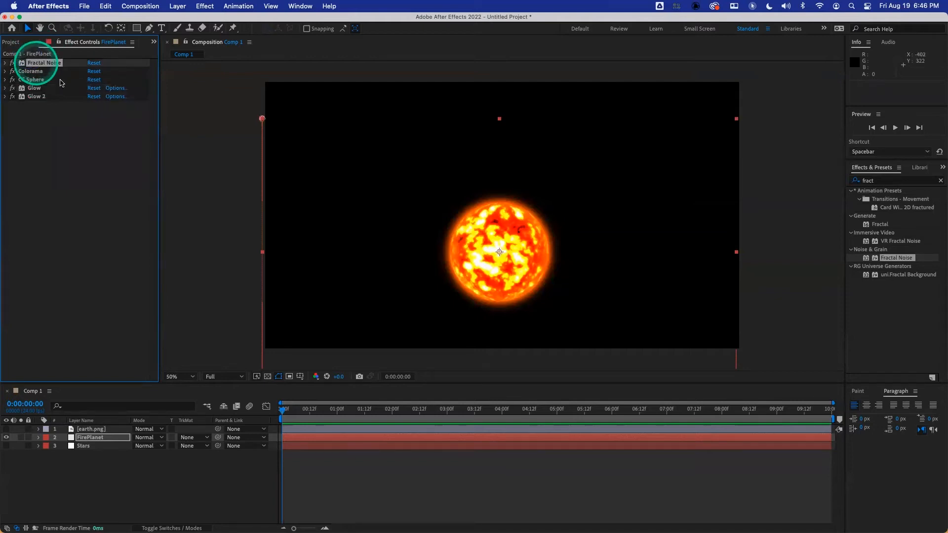
click(36, 72)
click(39, 81)
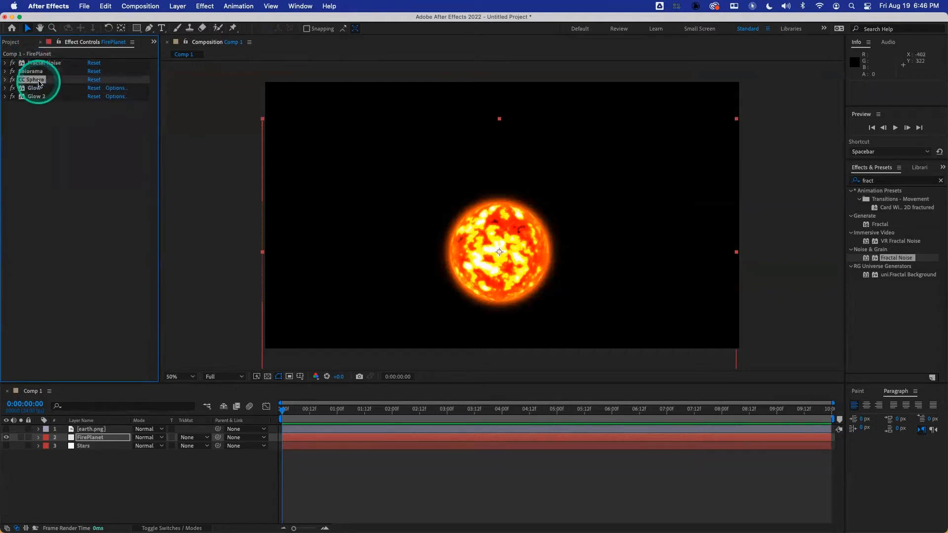
click(38, 88)
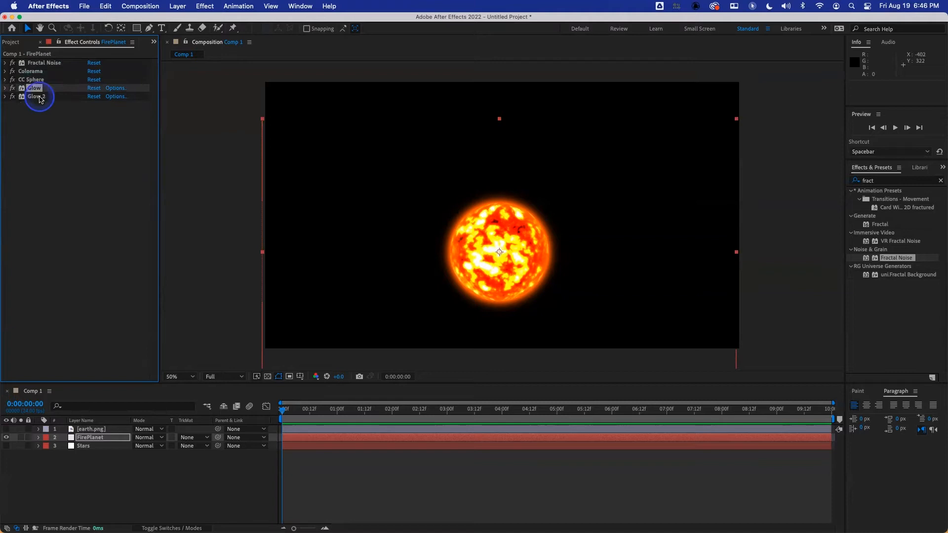
click(39, 96)
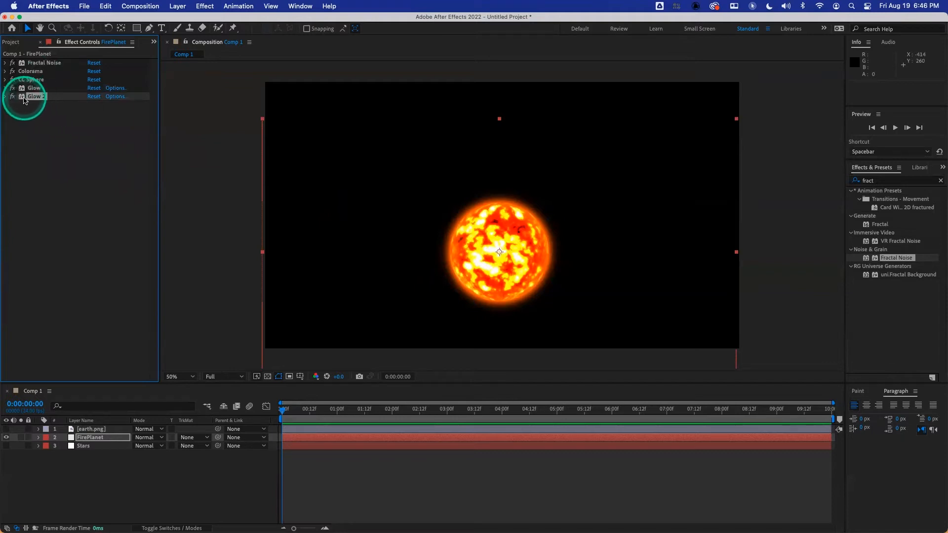
key(Delete)
key(Delete)
click(32, 80)
key(Delete)
Shift the FirePlanet layer back up over the composition frame and play a preview.
click(359, 193)
drag(360, 207, 355, 169)
key(space)
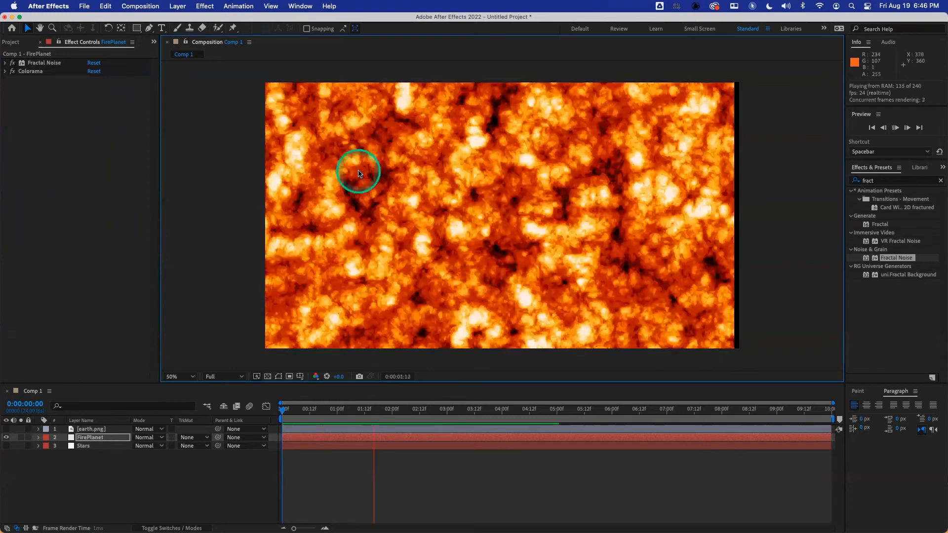
Reset FirePlanet's Position, preview the fire texture's animation, and return to the first frame.
click(109, 438)
key(p)
right_click(74, 446)
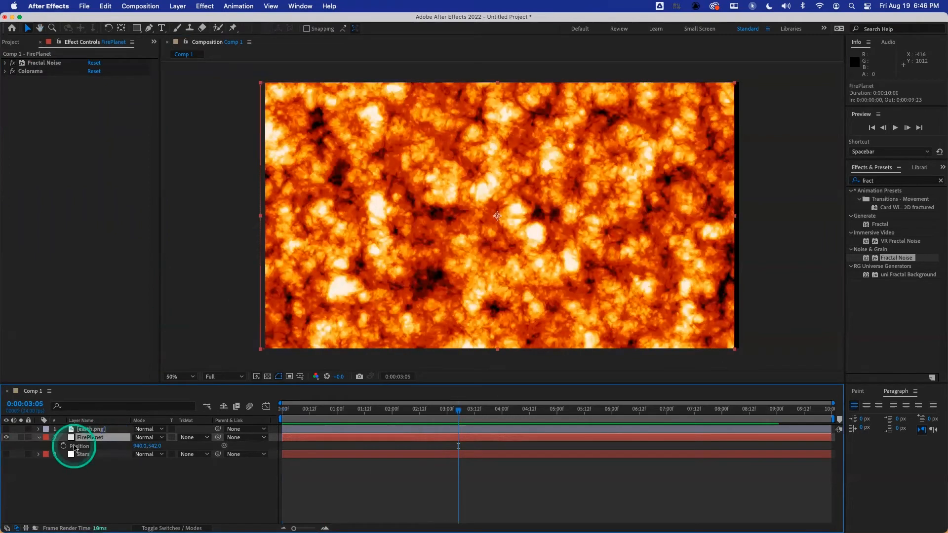
click(107, 468)
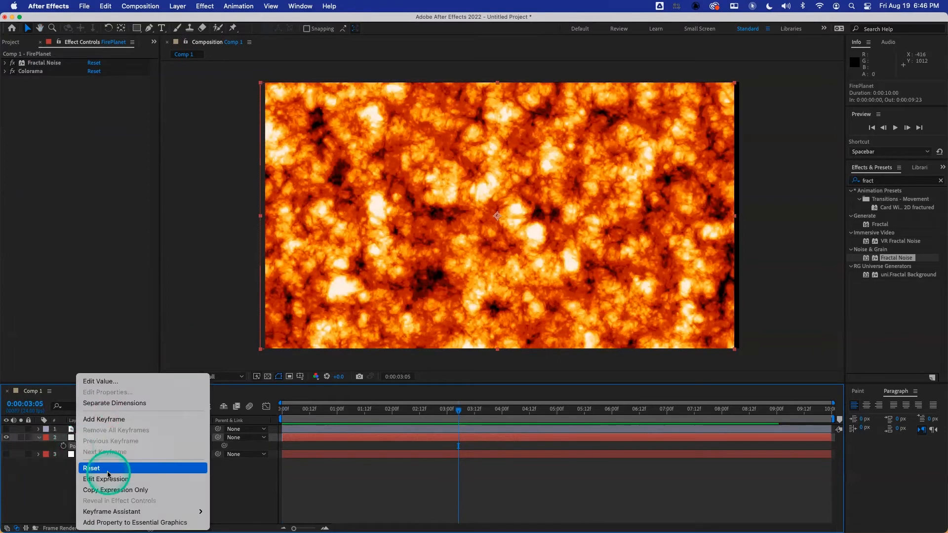
click(301, 327)
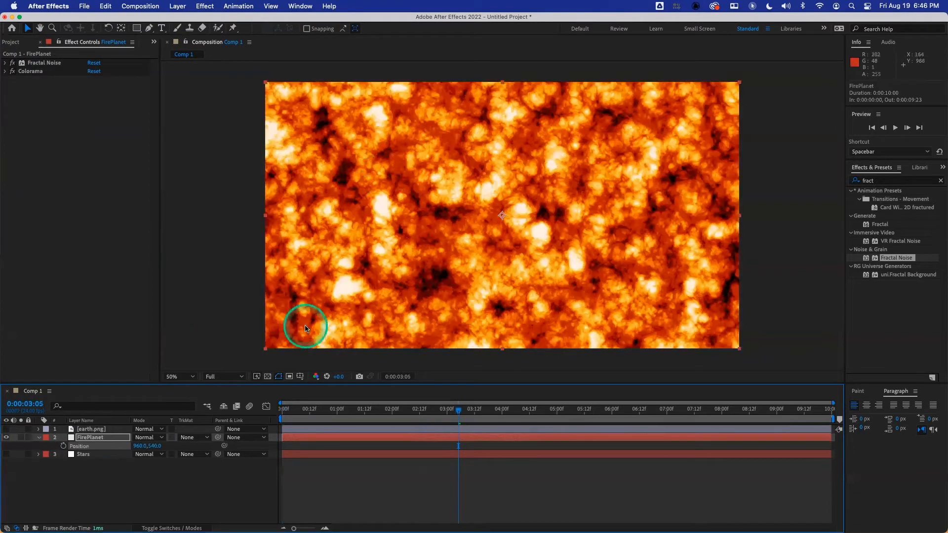
click(353, 409)
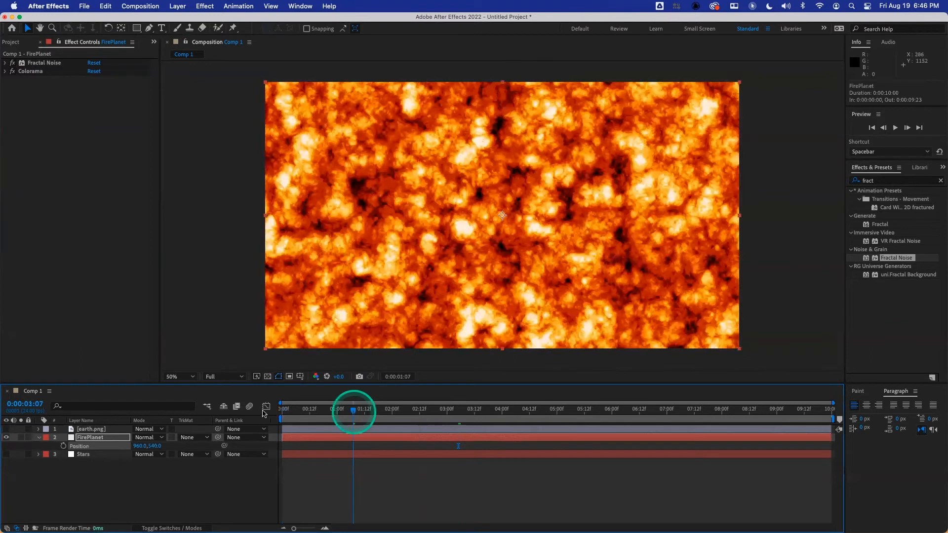
key(space)
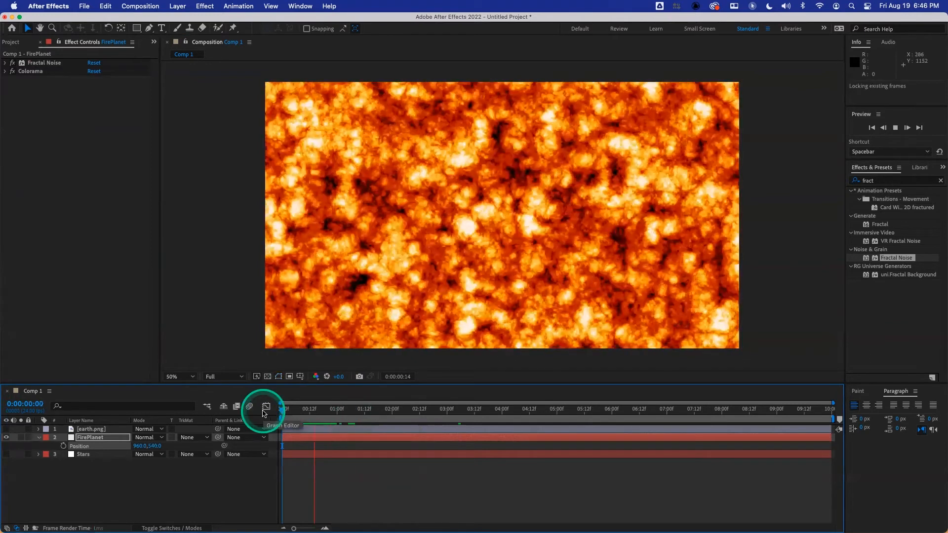
key(space)
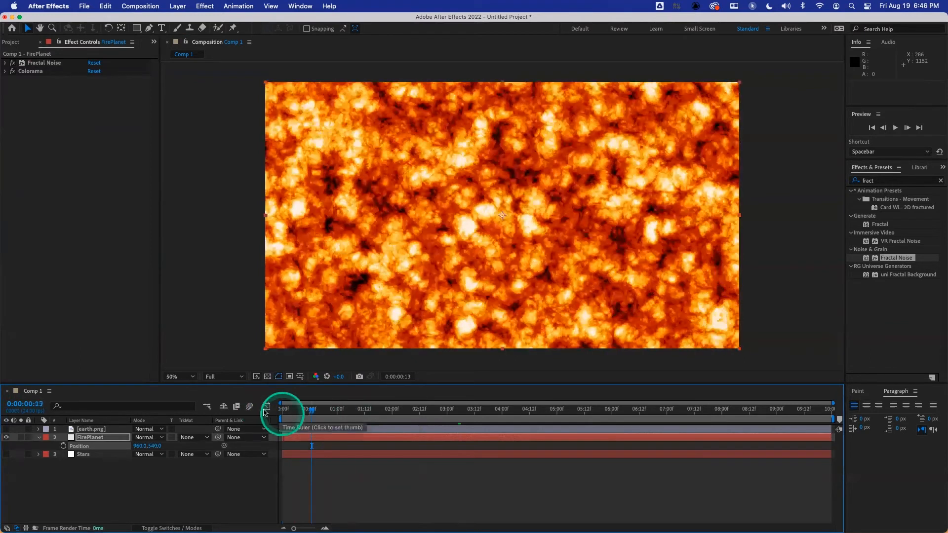
click(282, 410)
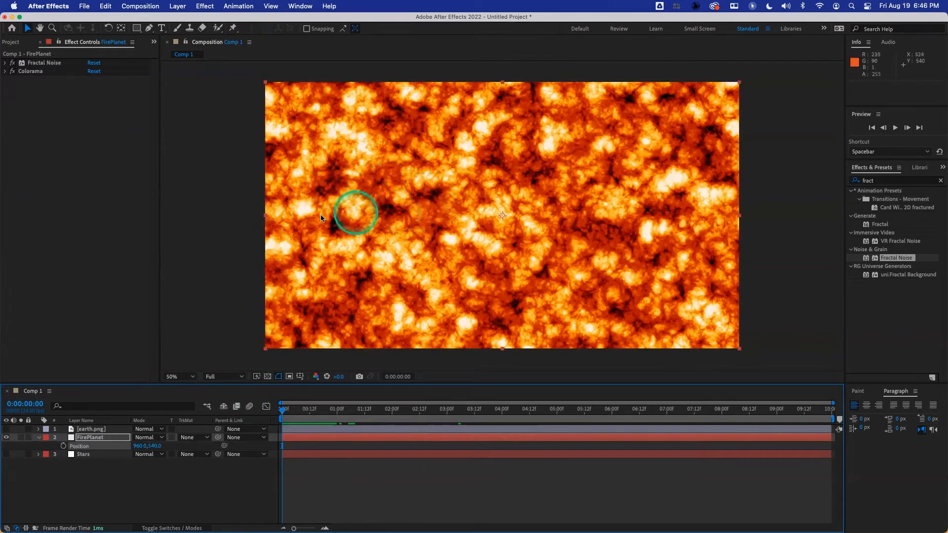
Change the Fractal Type of FirePlanet's Fractal Noise to Dynamic Twist.
click(5, 63)
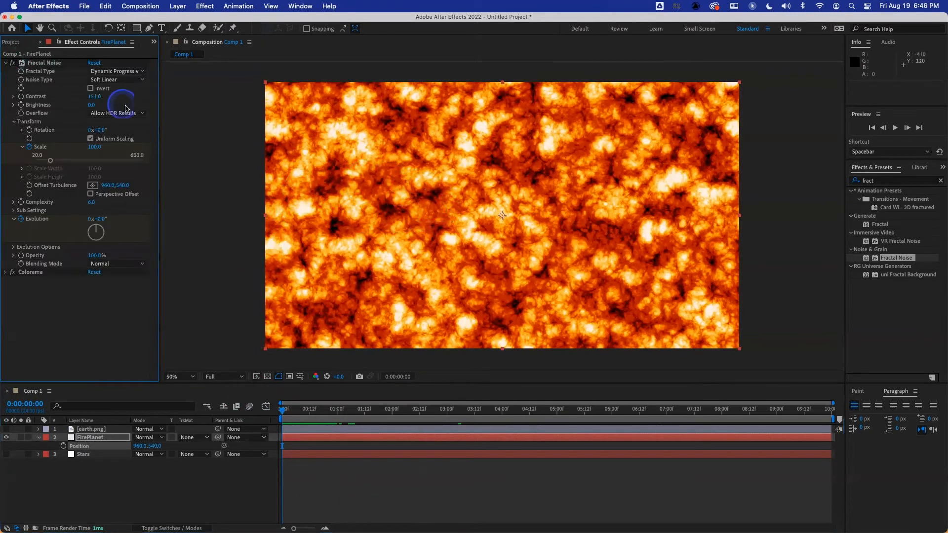
click(106, 74)
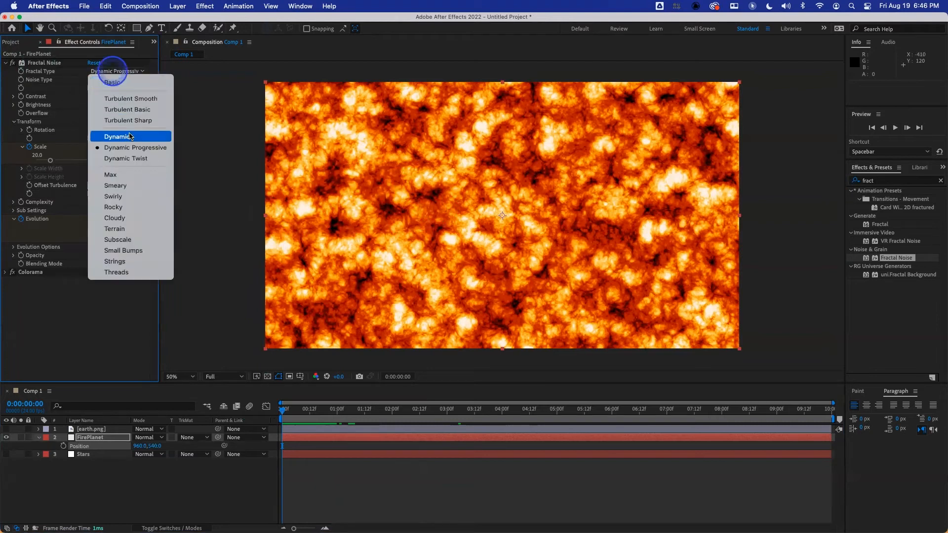
click(135, 158)
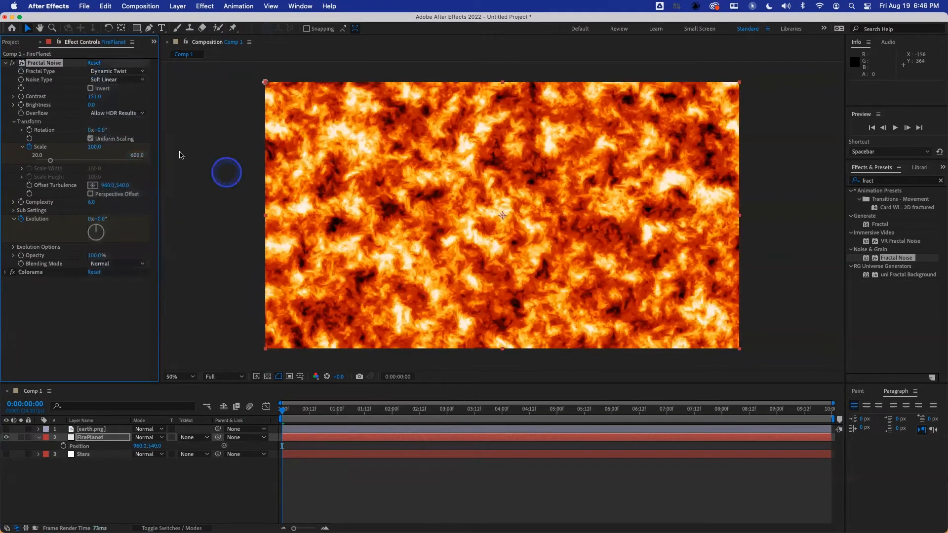
Disable Uniform Scaling in Fractal Noise, set Scale Width to 375, and preview the stretched texture from the first frame.
click(91, 139)
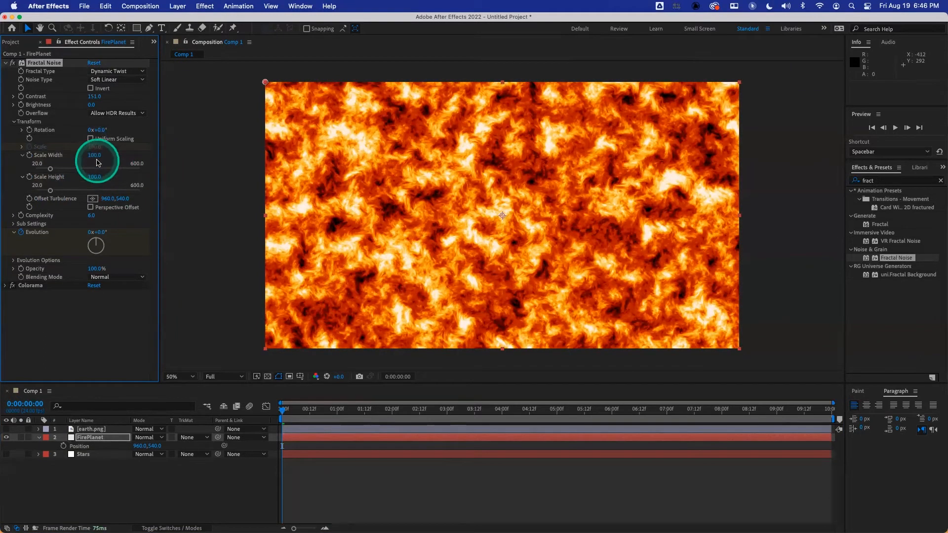
drag(95, 158, 231, 158)
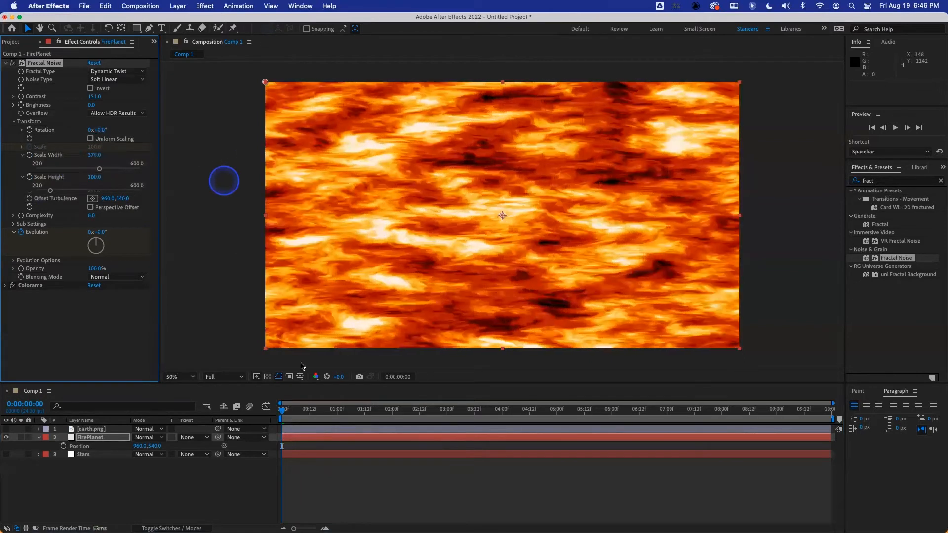
drag(294, 414, 275, 416)
key(space)
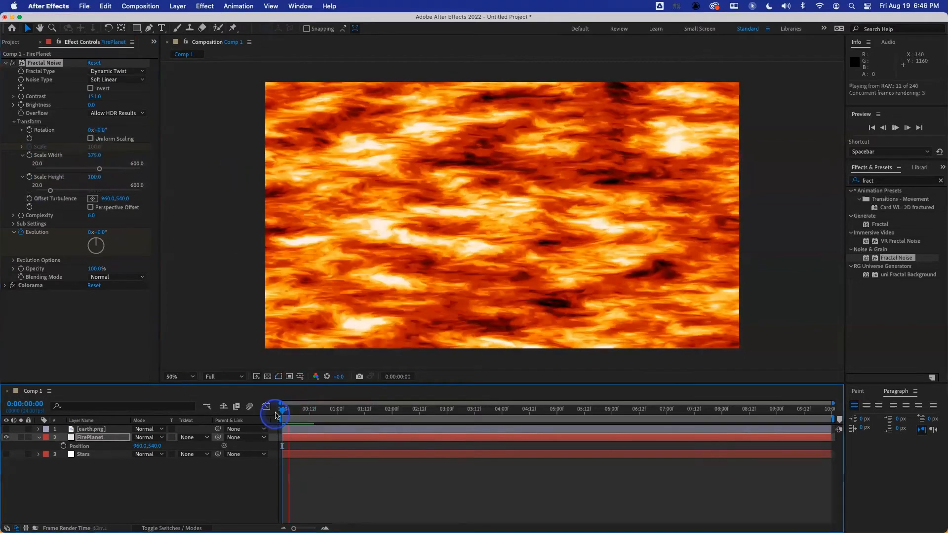
key(space)
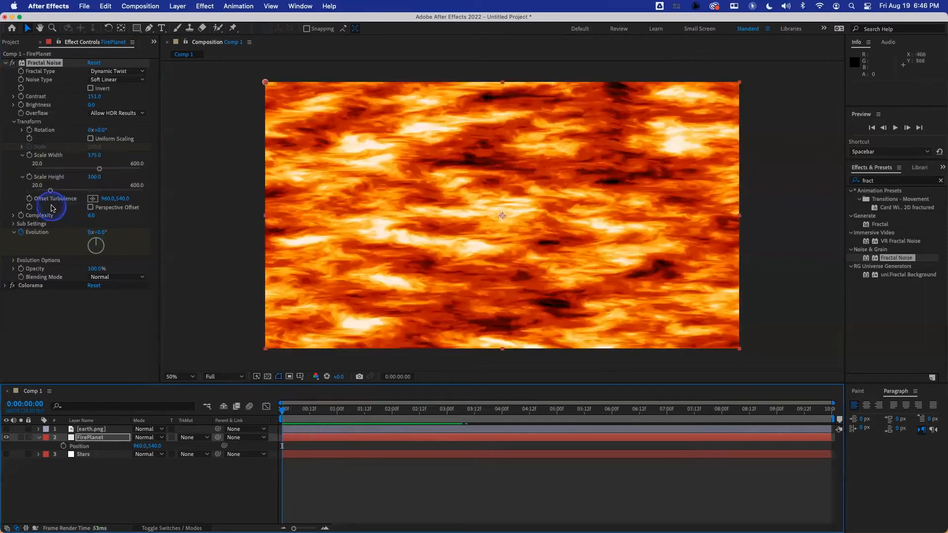
Keyframe Fractal Noise's Offset Turbulence at the first frame and set it to 3749.0, 540.0 at the last frame, 0:00:09:23.
click(29, 199)
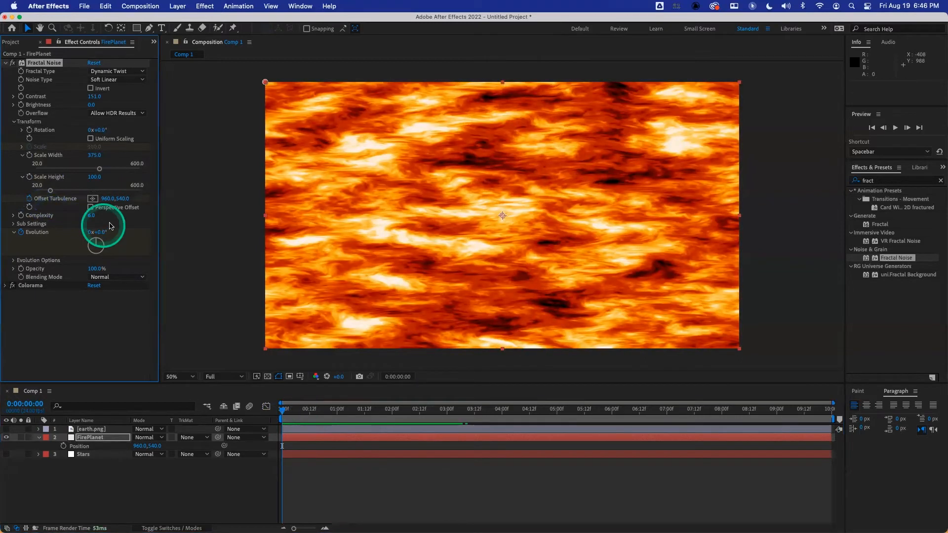
key(End)
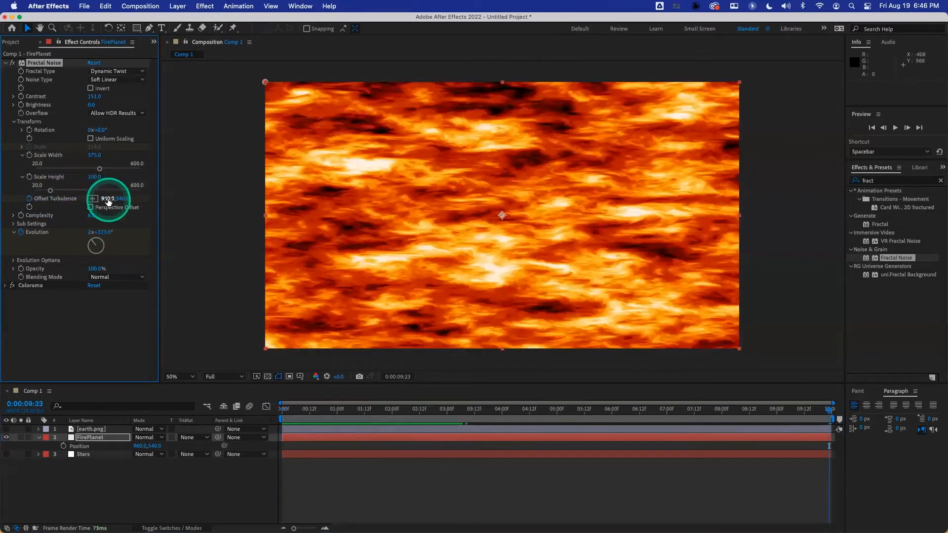
drag(108, 199, 274, 207)
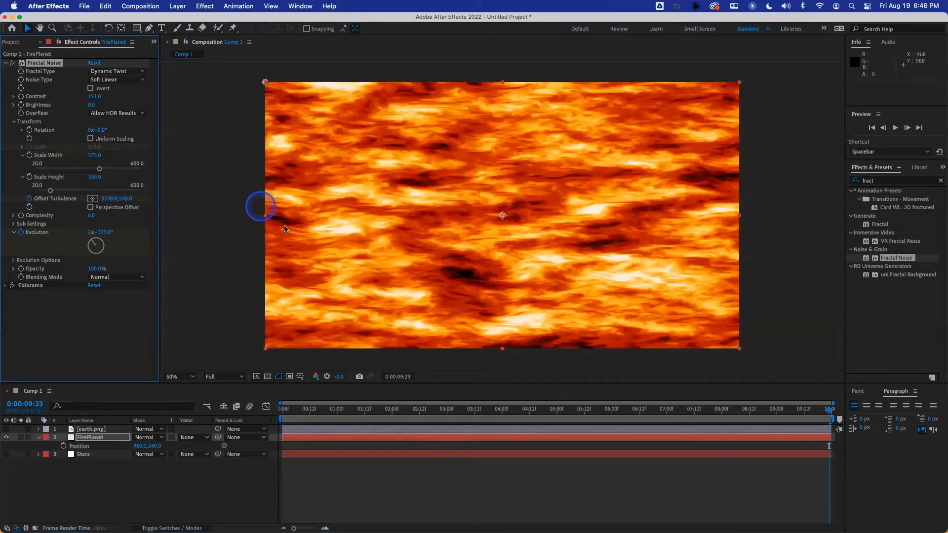
Preview the fire texture's sideways flow from the first frame and return the playhead to the start.
drag(296, 408, 262, 411)
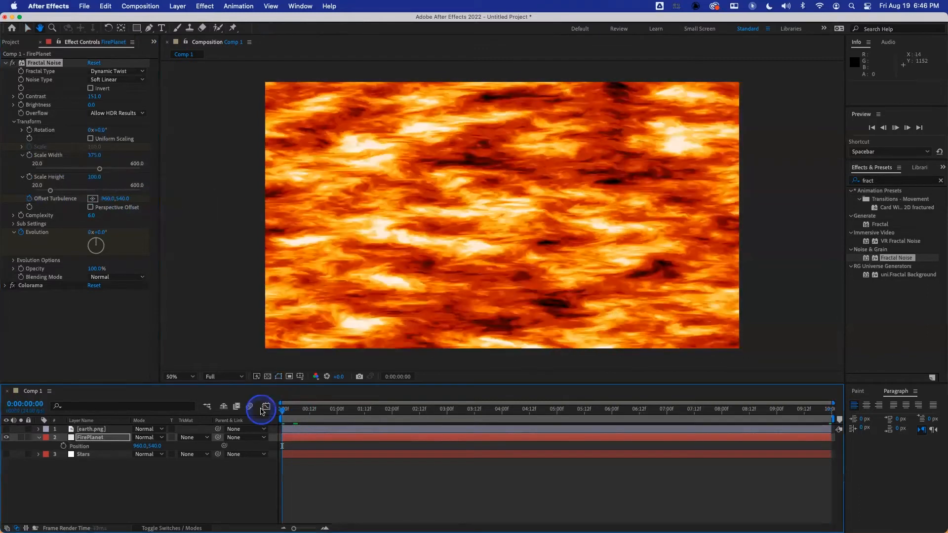
key(space)
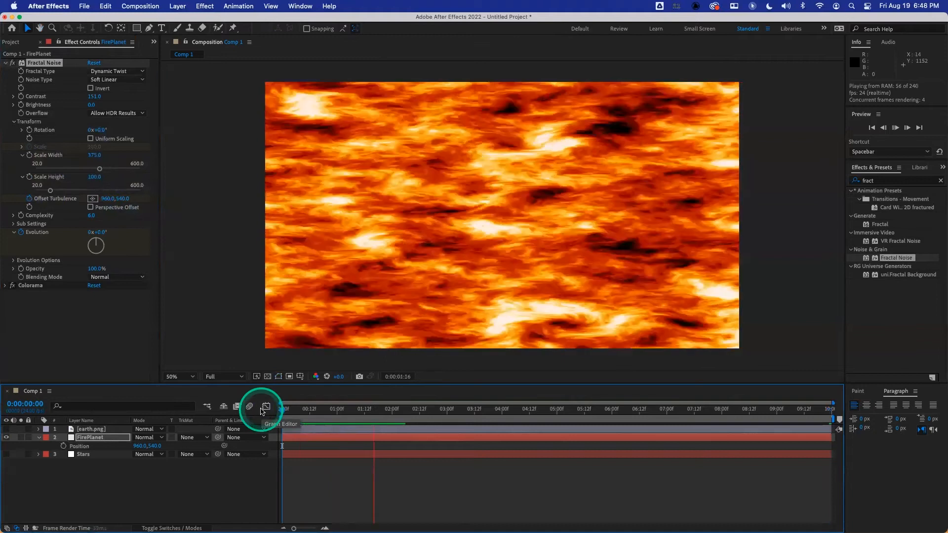
key(space)
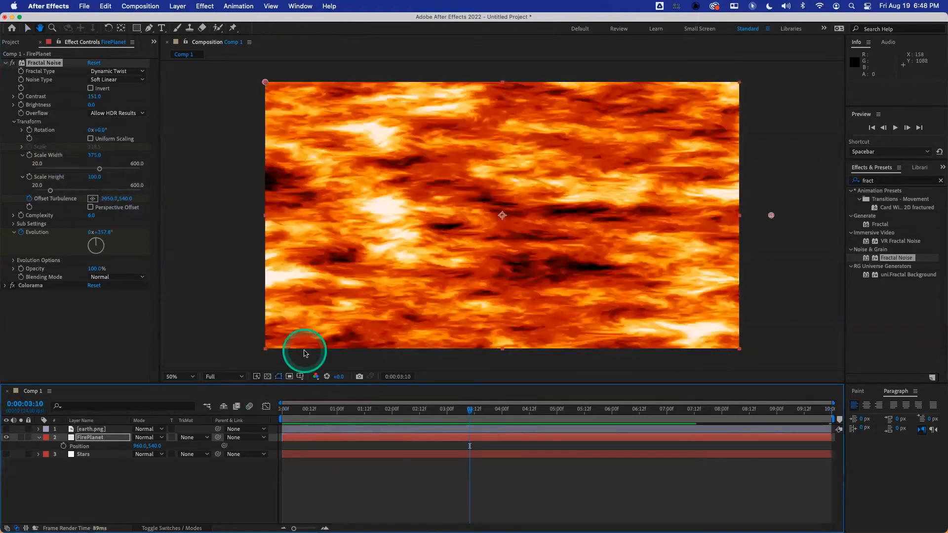
drag(319, 409, 247, 390)
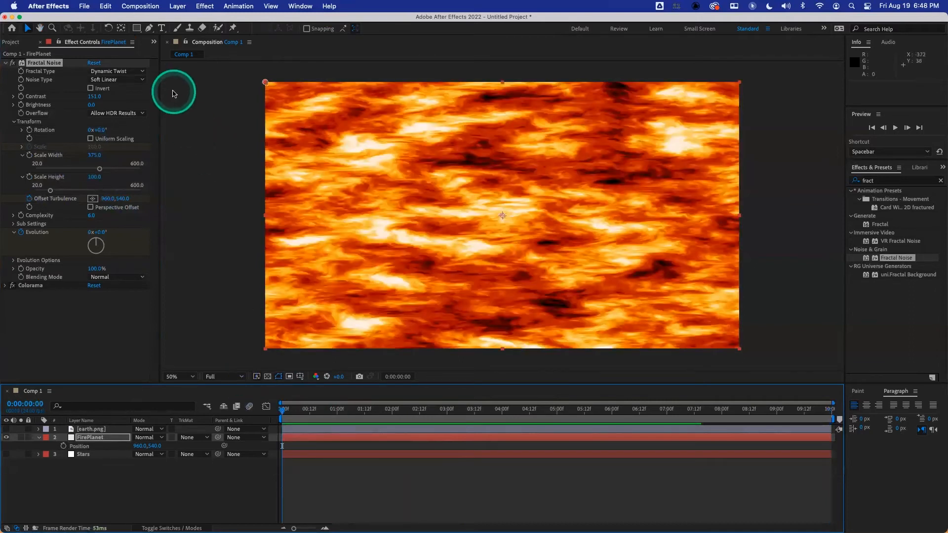
Draw a closed mask with the Pen tool on FirePlanet, a wavy horizontal band extending past both sides of the frame.
click(149, 28)
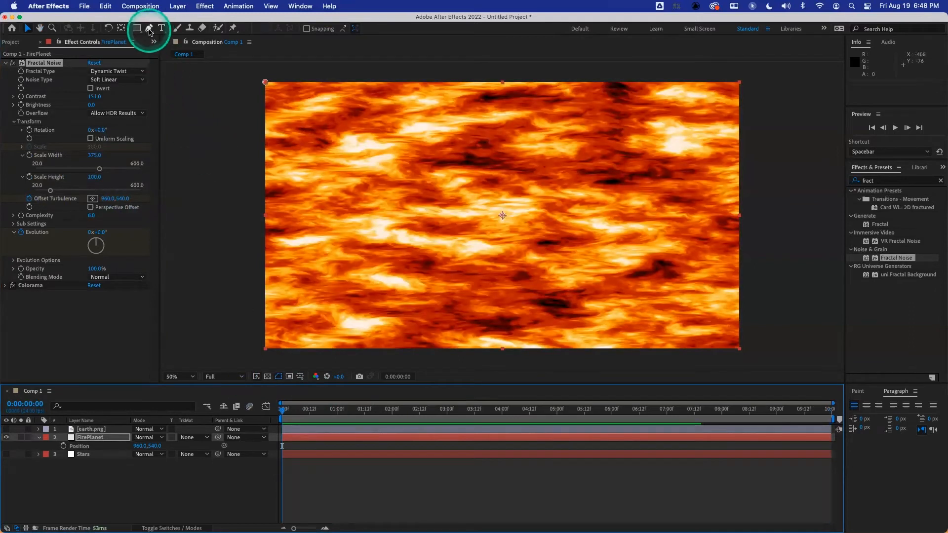
click(258, 203)
click(299, 180)
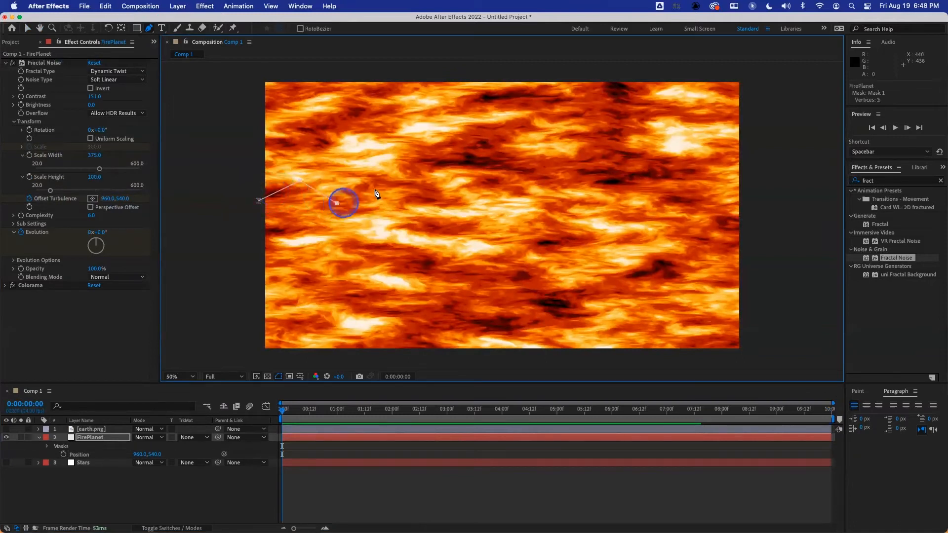
key(super+z)
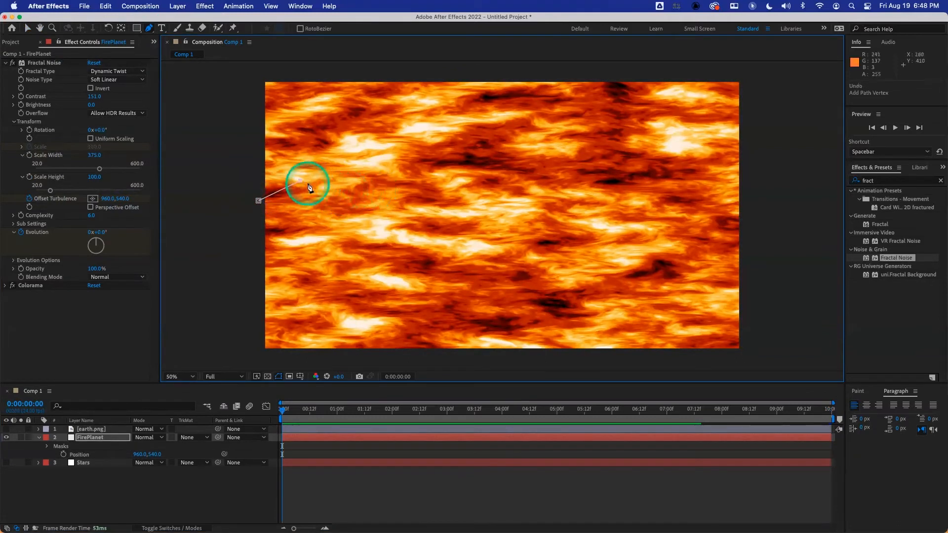
drag(302, 186, 501, 186)
drag(577, 192, 735, 178)
click(749, 186)
click(754, 252)
drag(707, 230, 627, 238)
drag(554, 239, 333, 239)
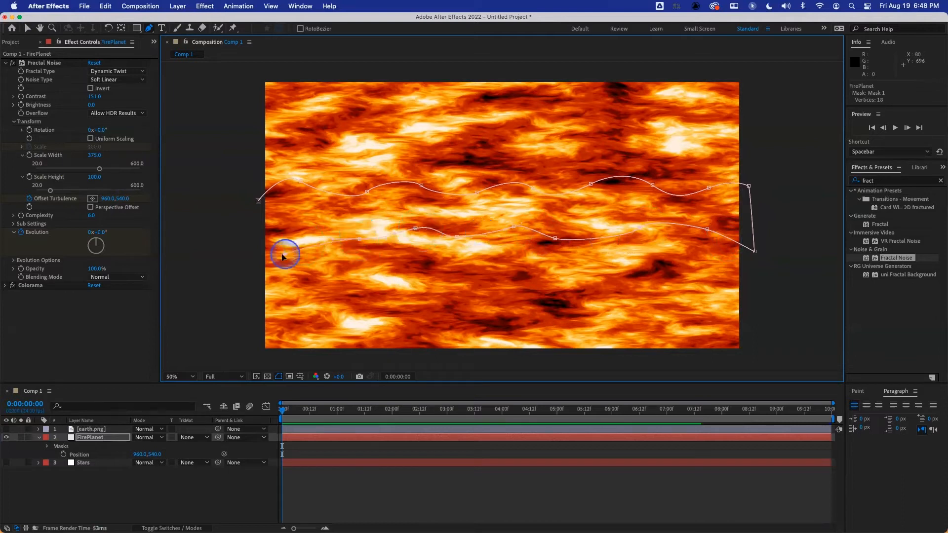
click(258, 201)
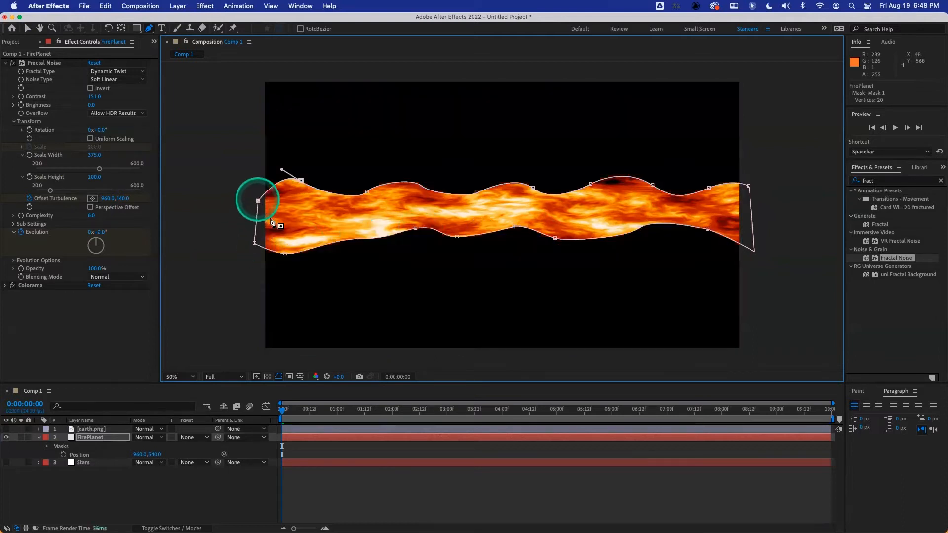
Preview the masked fire band from the first frame, viewing the composition at 100%.
key(space)
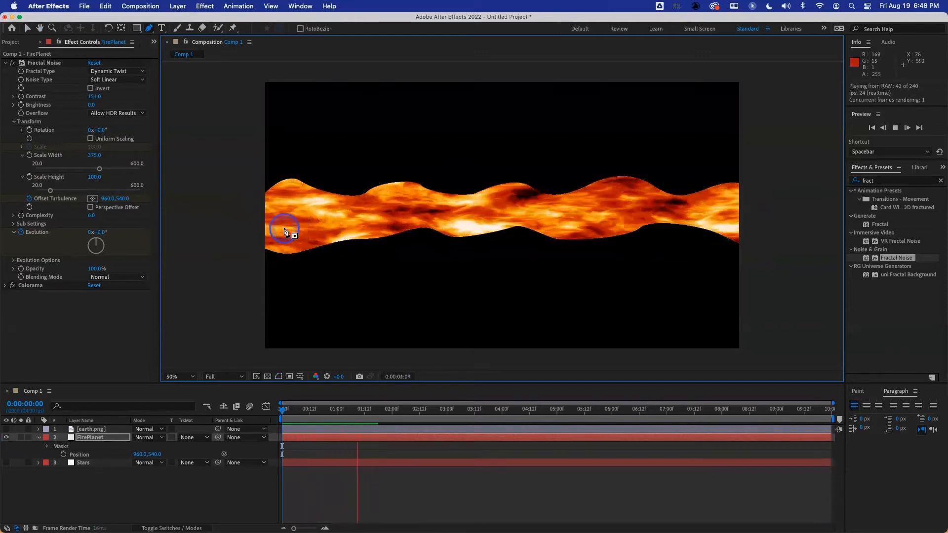
click(305, 408)
click(280, 409)
key(space)
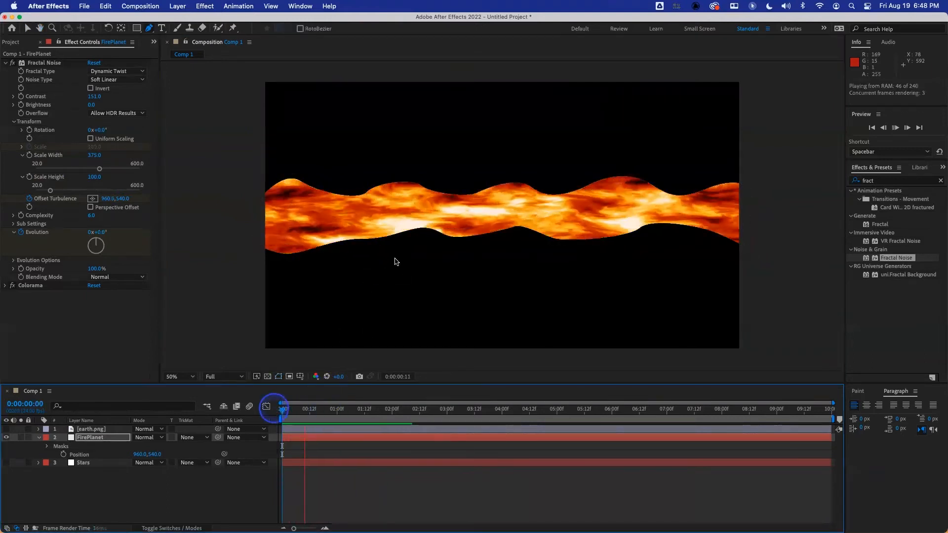
key(/)
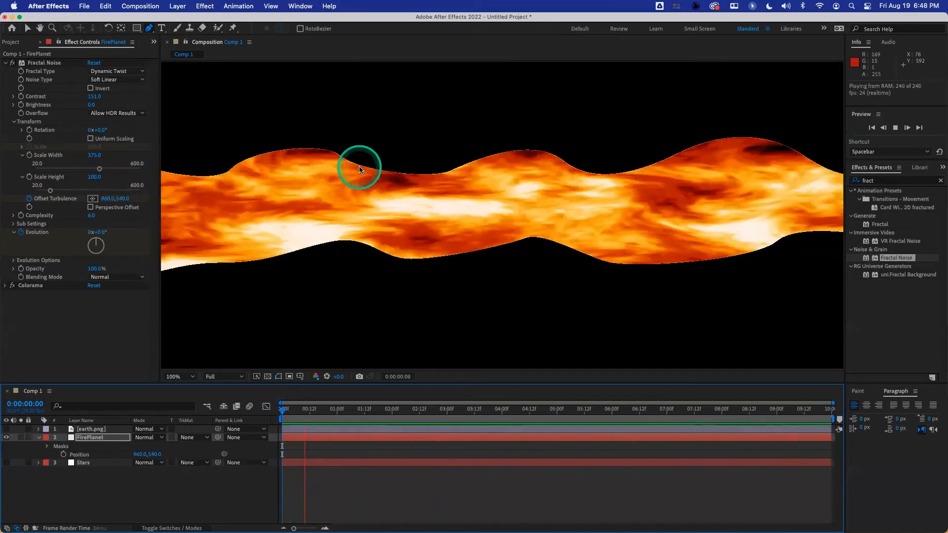
key(space)
drag(325, 411, 262, 402)
key(space)
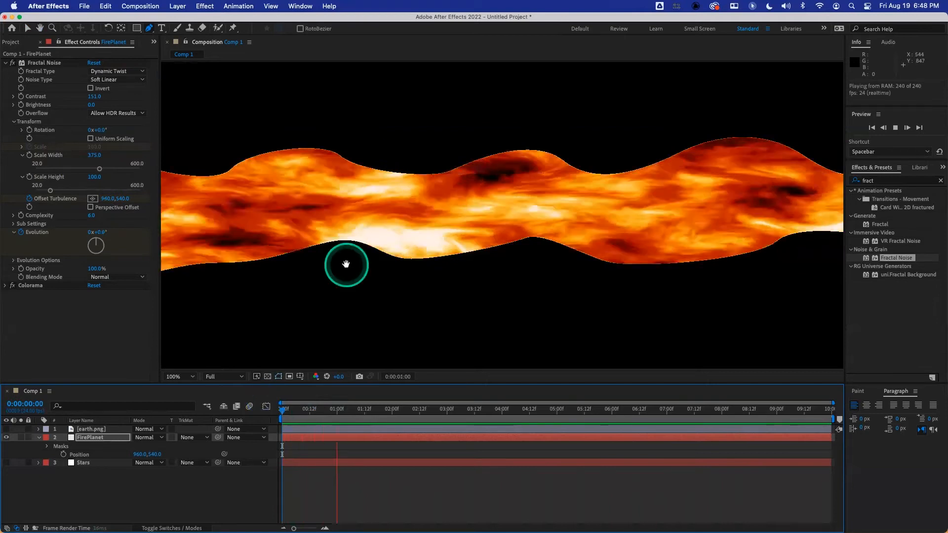
key(space)
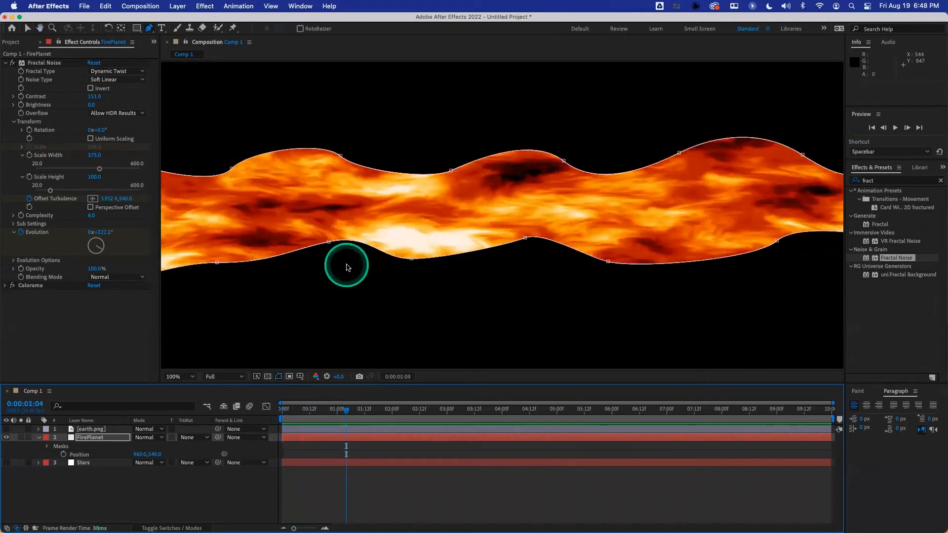
Reveal Mask Feather for FirePlanet's Mask 1, set it to 11 pixels, and preview the edges.
click(98, 438)
click(101, 438)
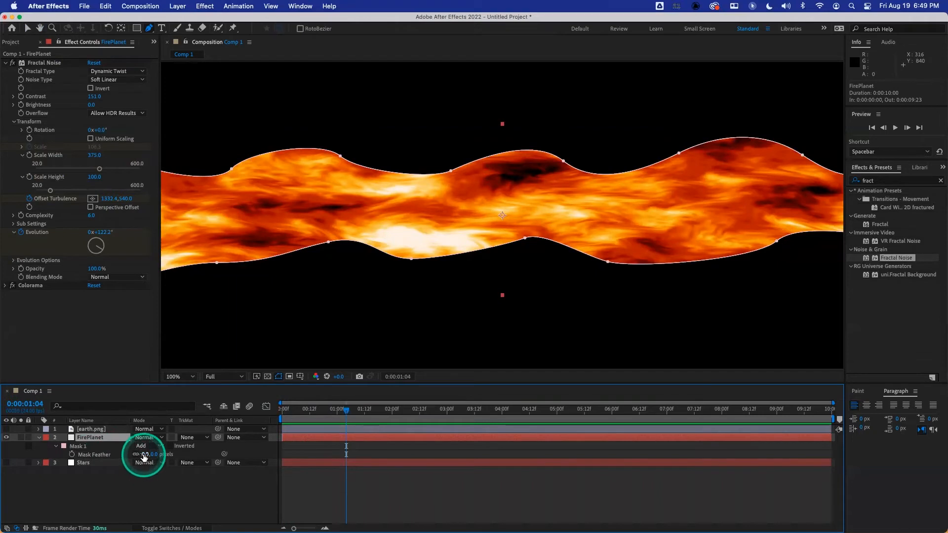
drag(143, 454, 149, 455)
key(space)
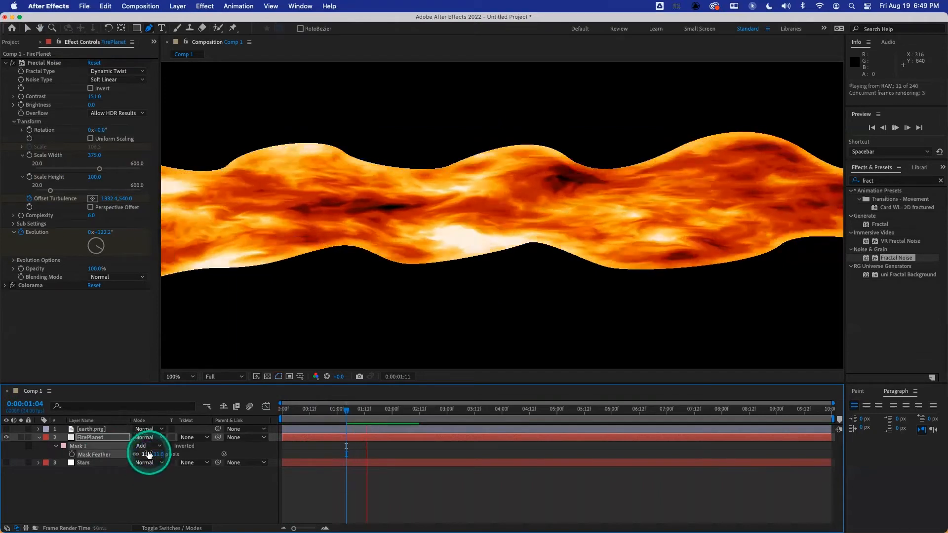
key(space)
Try Mask Feather values of 40, 60 and 114 pixels on Mask 1, previewing each one.
drag(147, 454, 162, 457)
key(space)
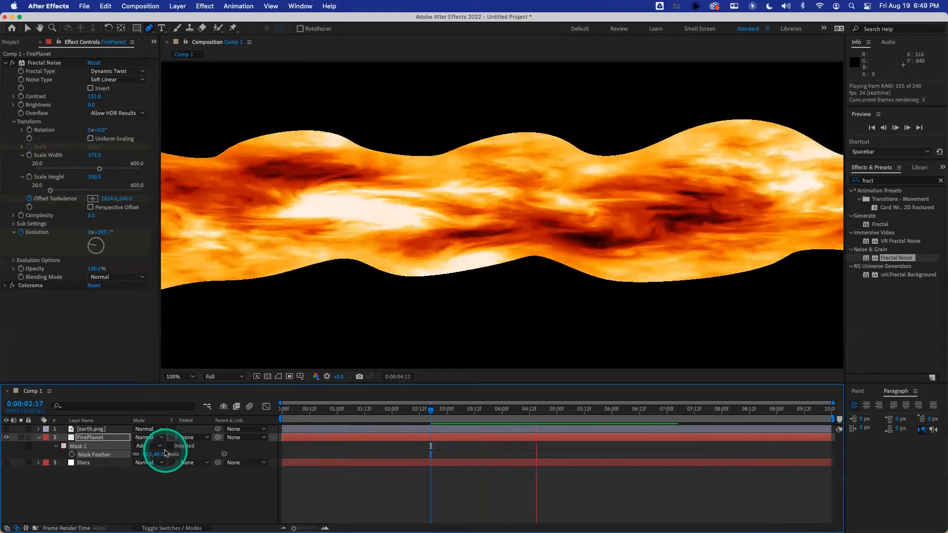
key(space)
drag(147, 456, 155, 457)
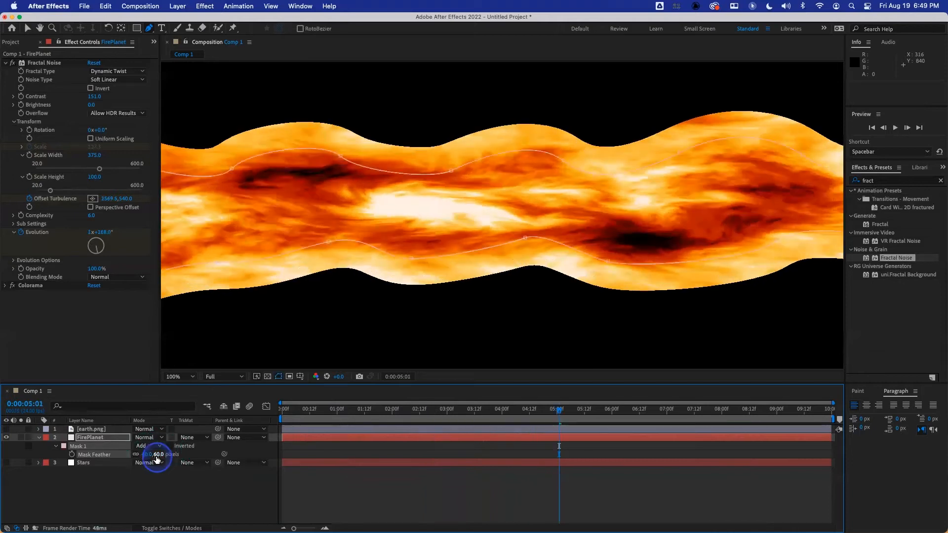
key(space)
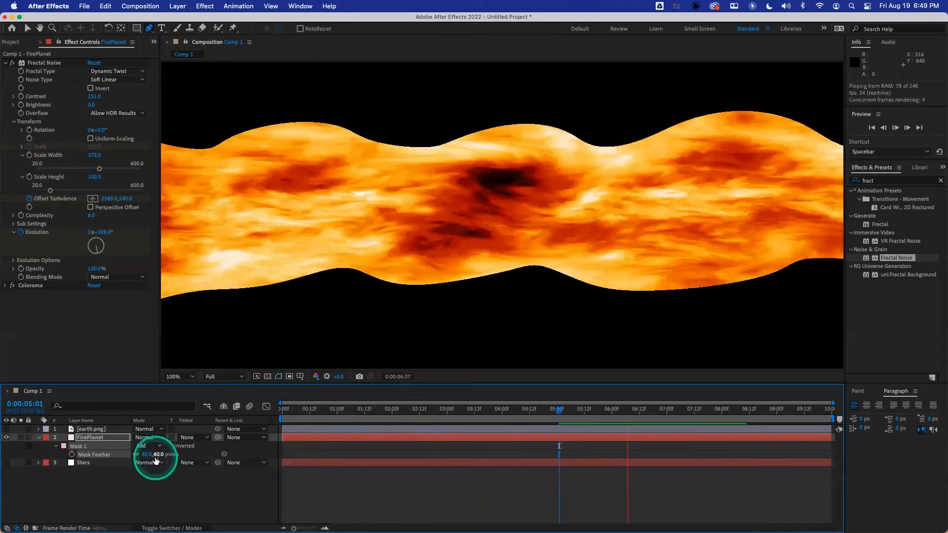
key(space)
drag(154, 458, 175, 460)
key(space)
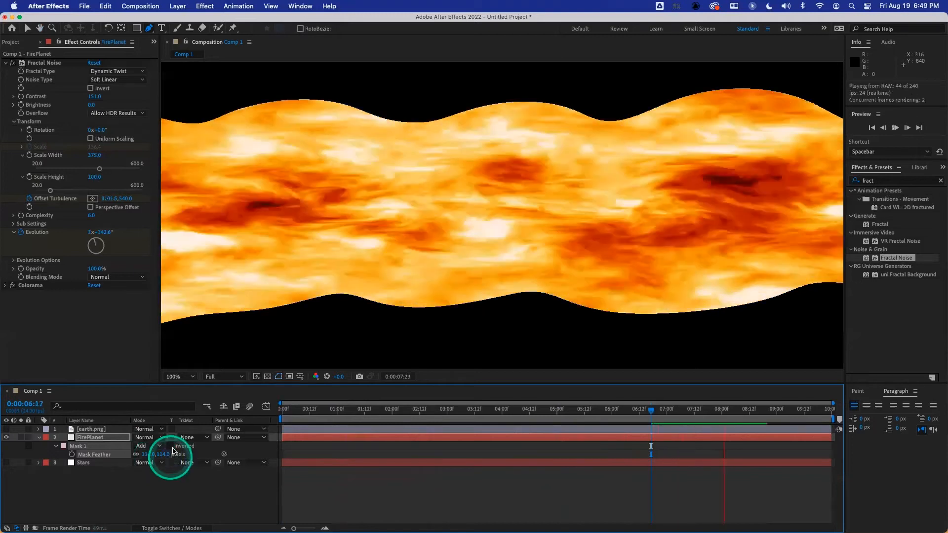
Try Mask 1's Mask Feather at 11 and then 53 pixels, previewing the difference.
drag(148, 455, 99, 456)
key(space)
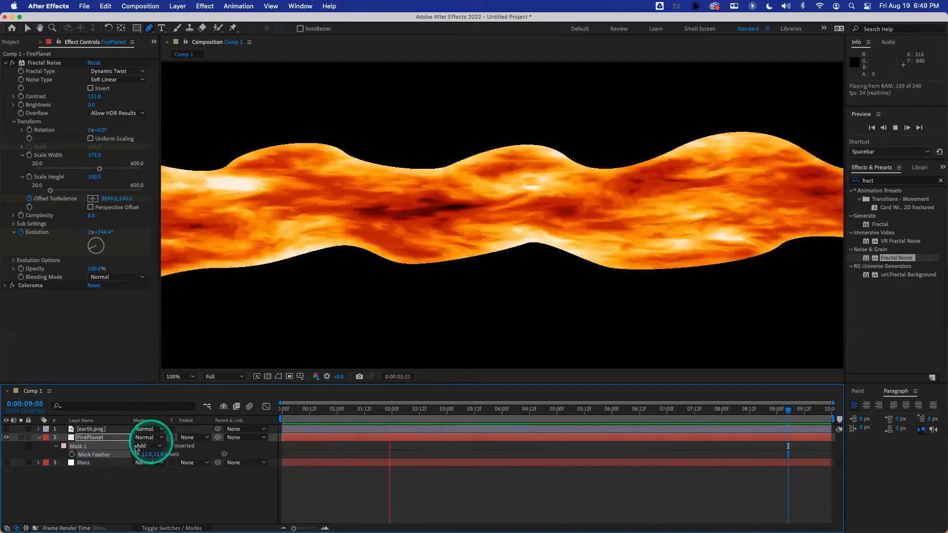
drag(146, 454, 166, 454)
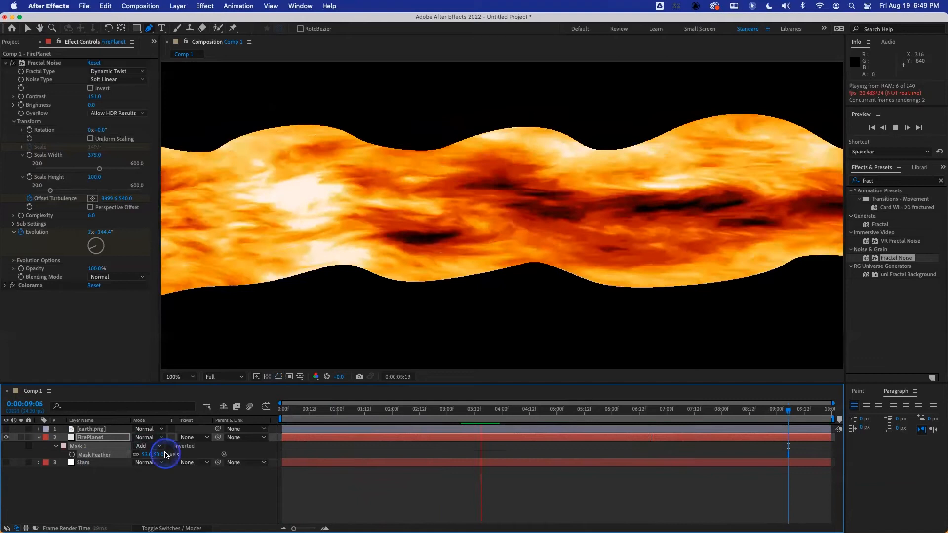
key(space)
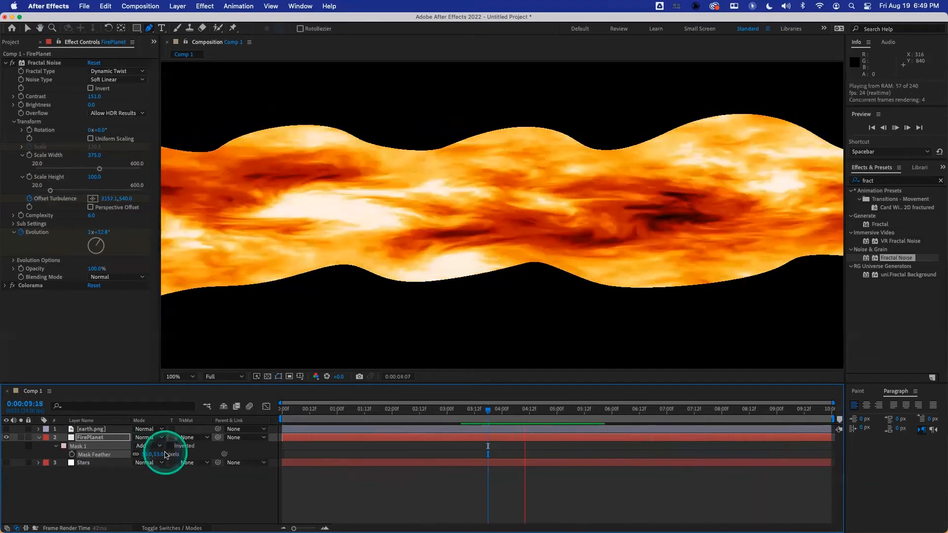
Set Mask 1's Mask Feather to 75 pixels and preview the fire band from the first frame.
drag(150, 454, 161, 454)
key(space)
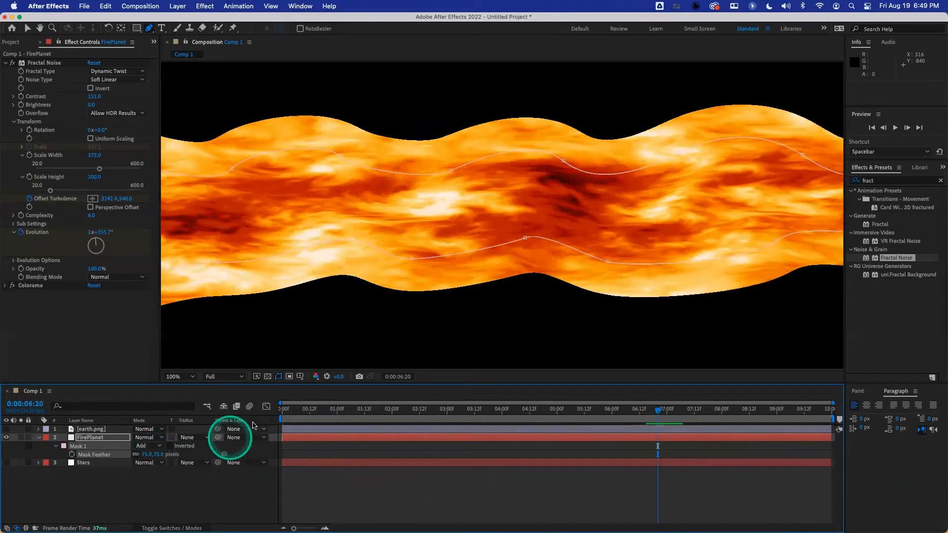
drag(296, 412, 269, 413)
key(space)
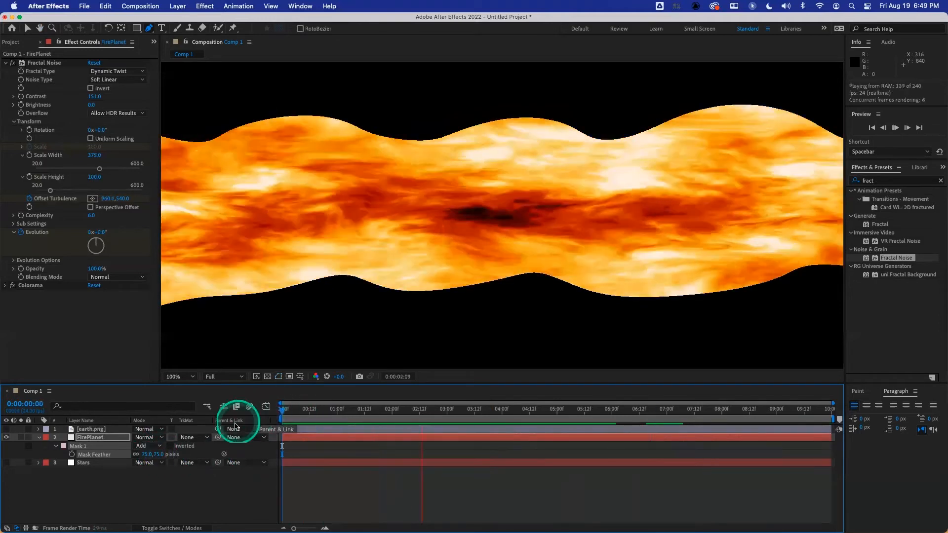
key(space)
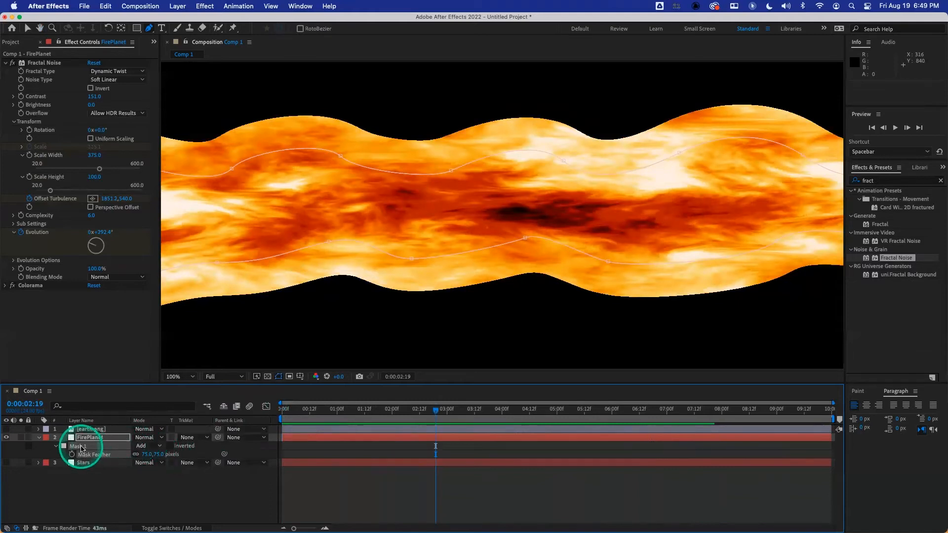
Expand FirePlanet's layer properties to examine the order of its Masks, Effects and Transform groups.
click(81, 448)
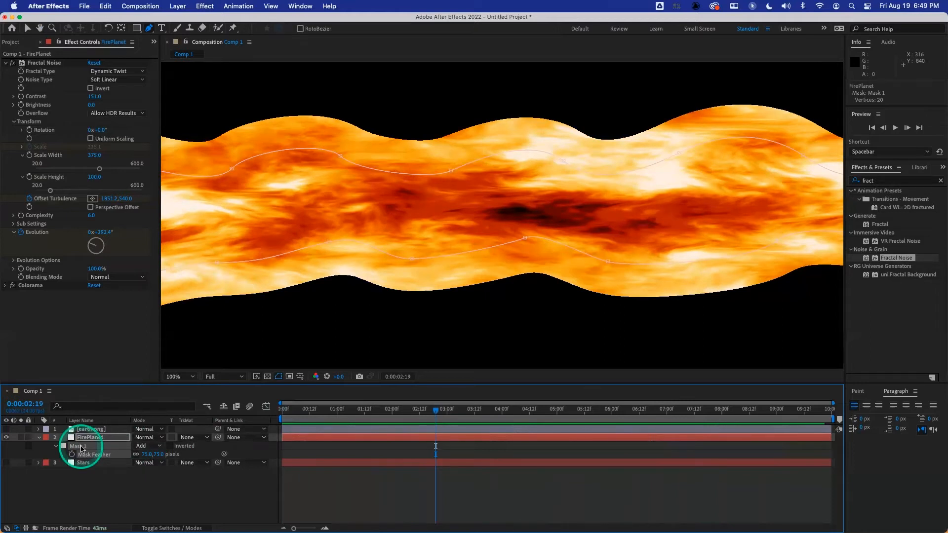
click(38, 437)
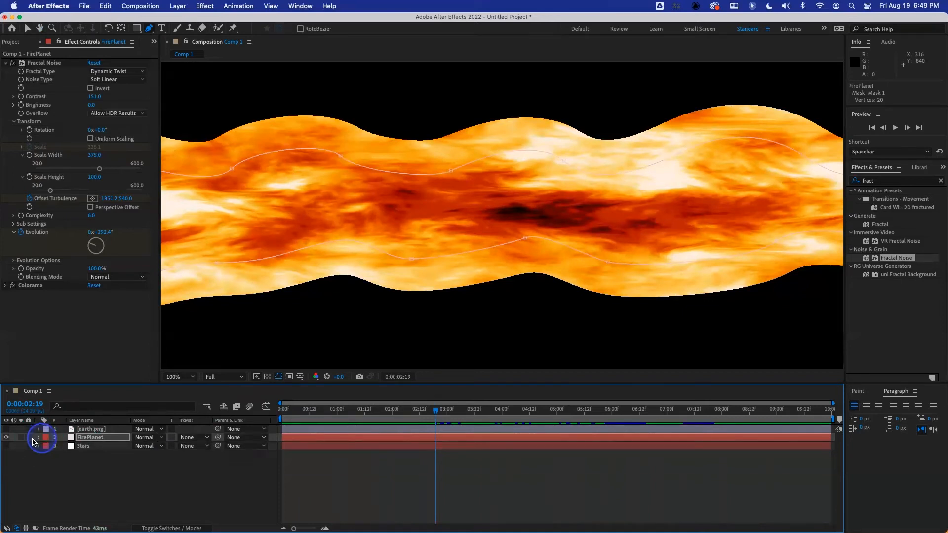
click(38, 437)
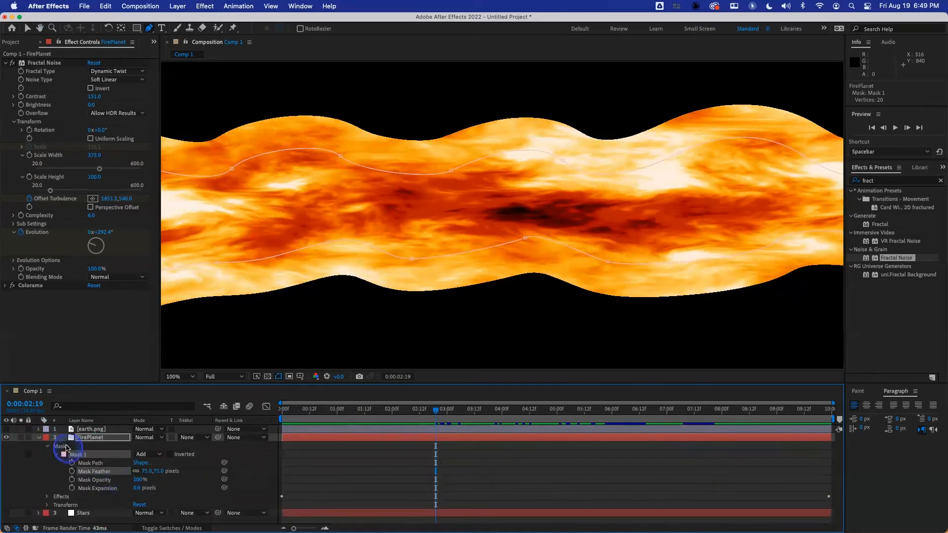
click(65, 447)
click(65, 455)
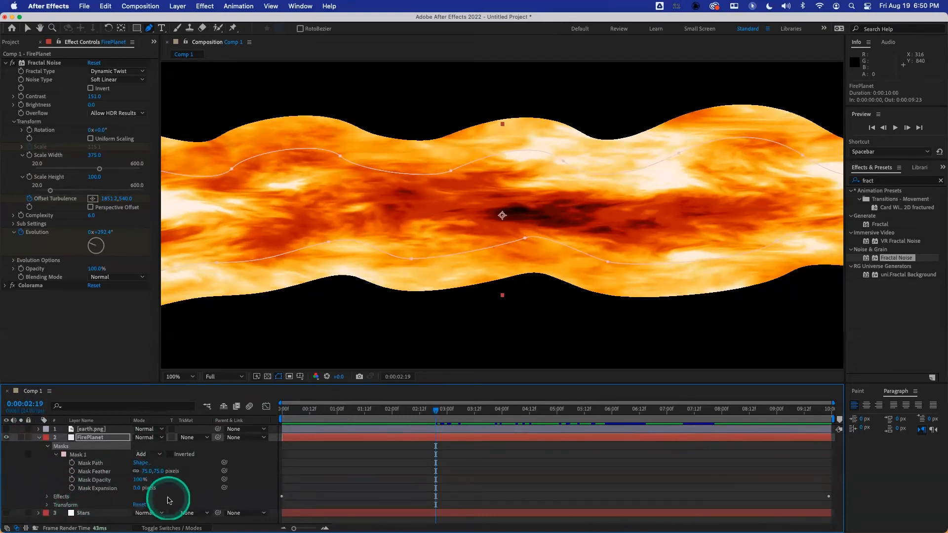
Show the layer switches and toggle all of FirePlanet's effects off and back on to compare the feathered mask.
click(159, 527)
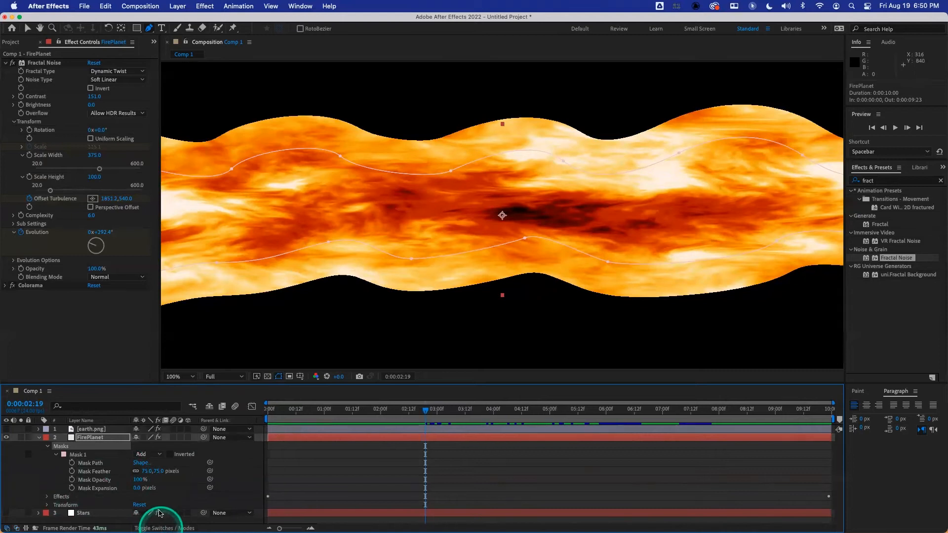
click(158, 437)
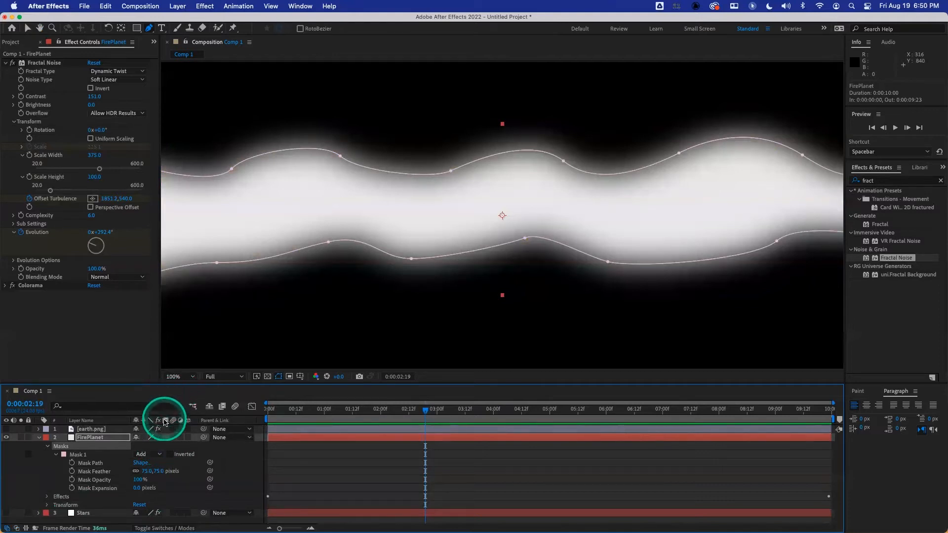
click(158, 437)
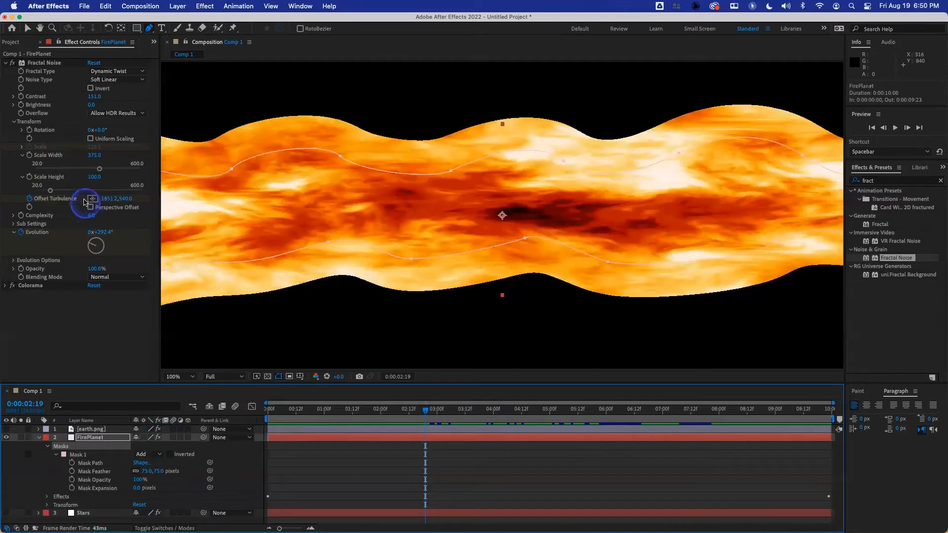
Disable FirePlanet's Colorama and Fractal Noise effects and set Mask 1's Mask Feather to 74 pixels.
click(12, 285)
click(14, 63)
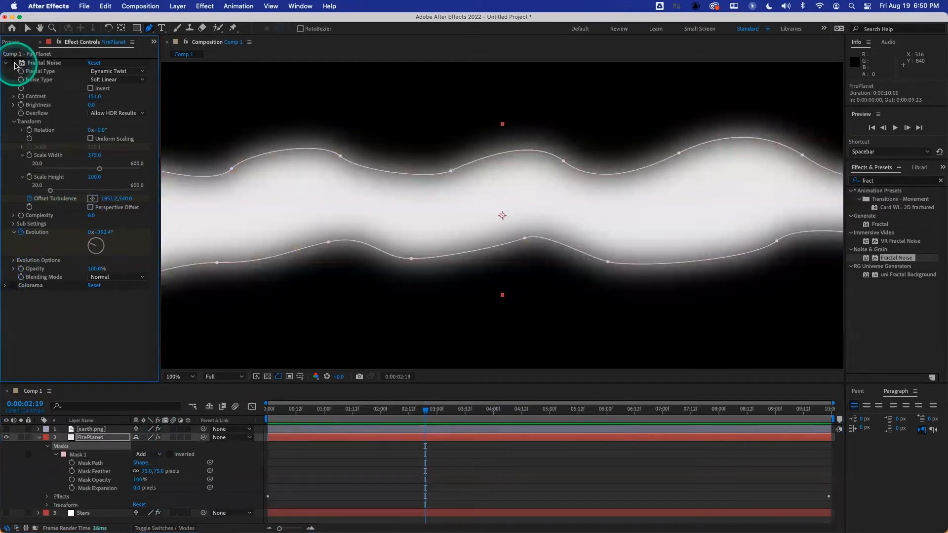
drag(153, 470, 144, 472)
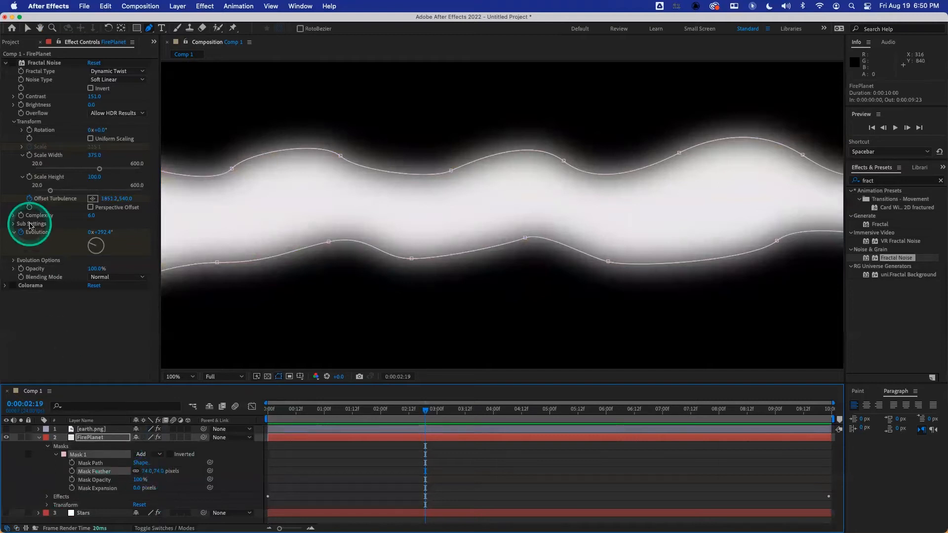
Re-enable the Fractal Noise and Colorama effects and set Mask 1's Mask Feather to 58 pixels.
click(12, 64)
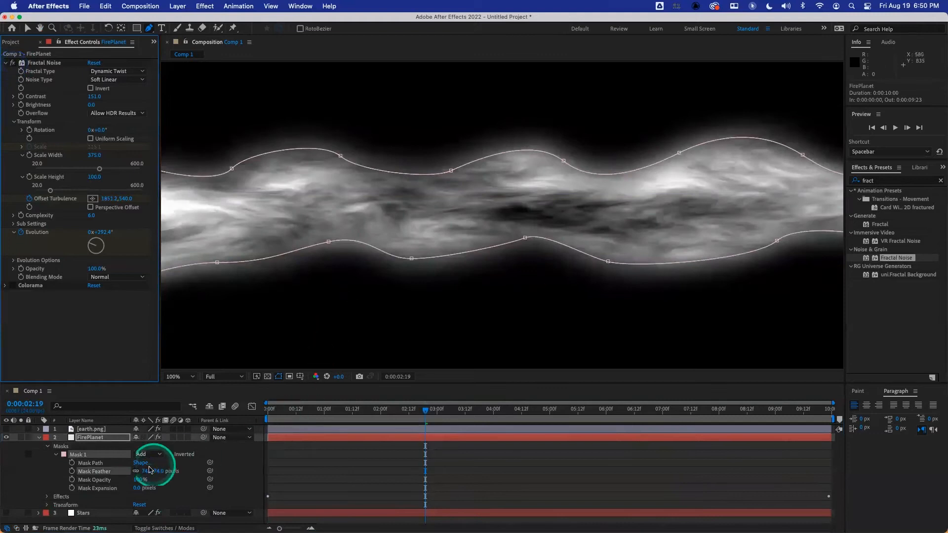
drag(148, 471, 136, 453)
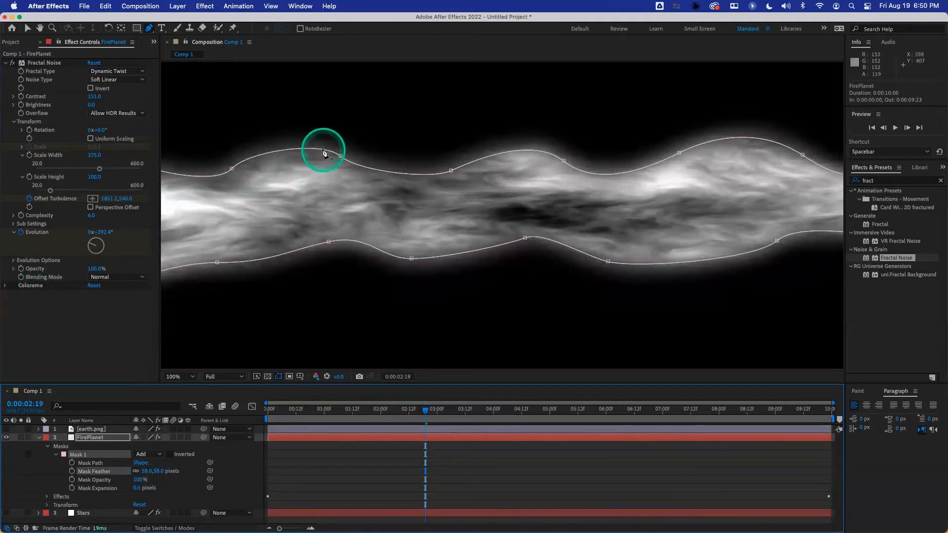
key(v)
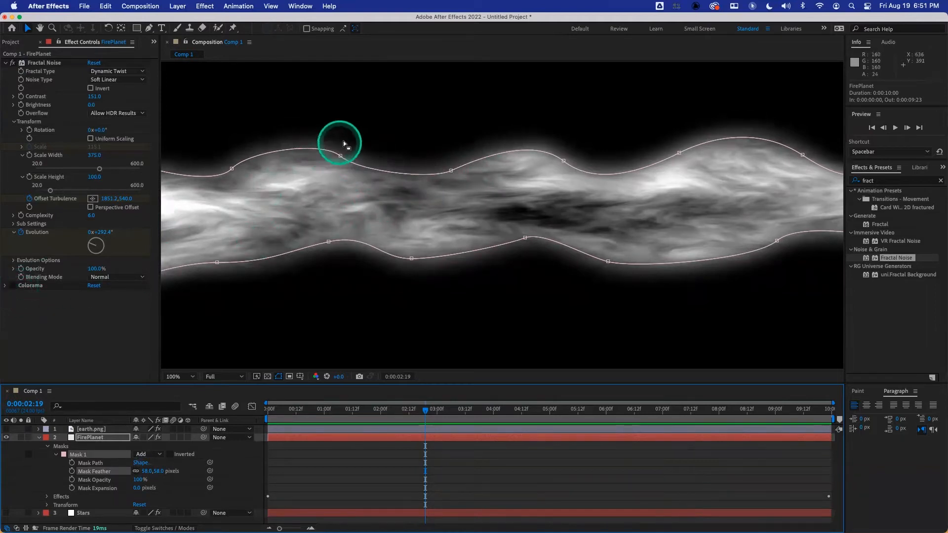
click(12, 286)
click(12, 287)
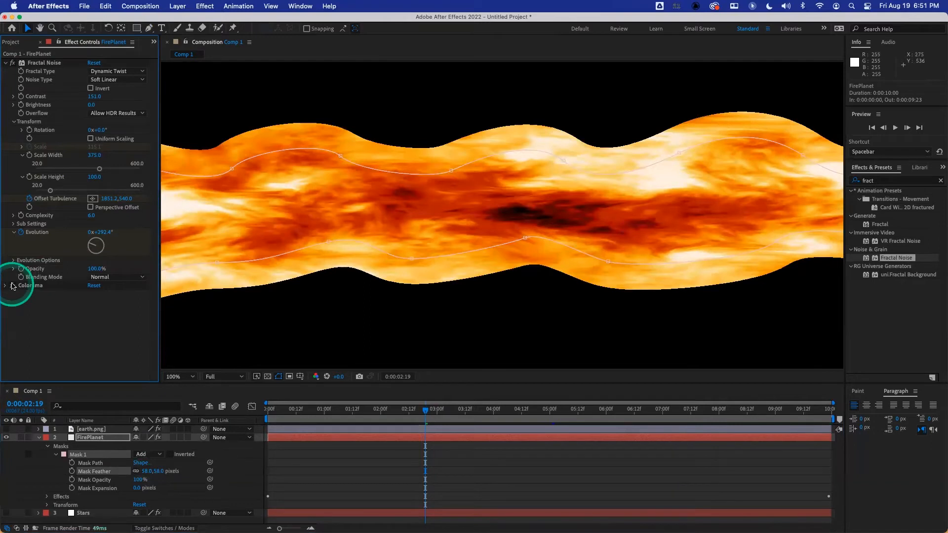
Reset Mask 1's Mask Feather to 0 and raise it to 22 pixels to compare the band's edges.
click(147, 471)
text(0)
key(Return)
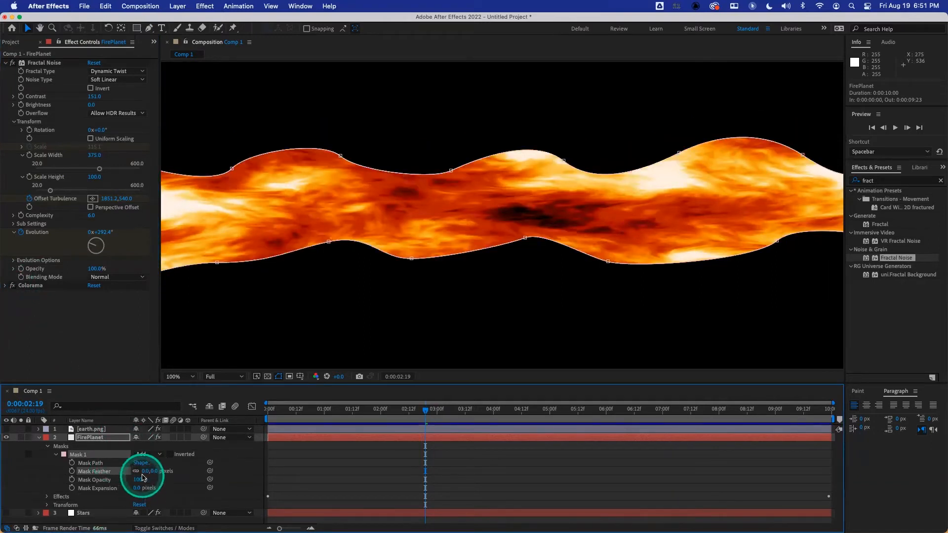
drag(144, 472, 155, 470)
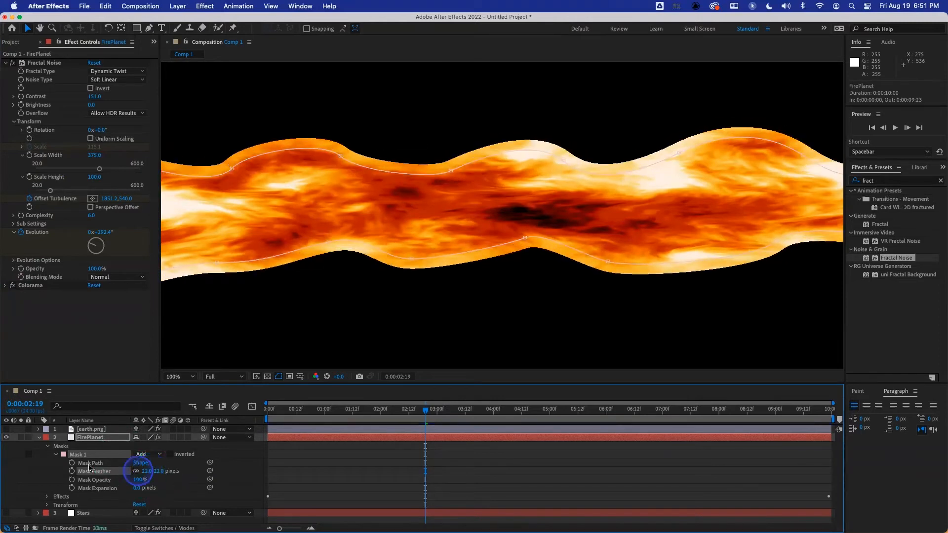
Rename the FirePlanet layer as streamofFire.
click(88, 438)
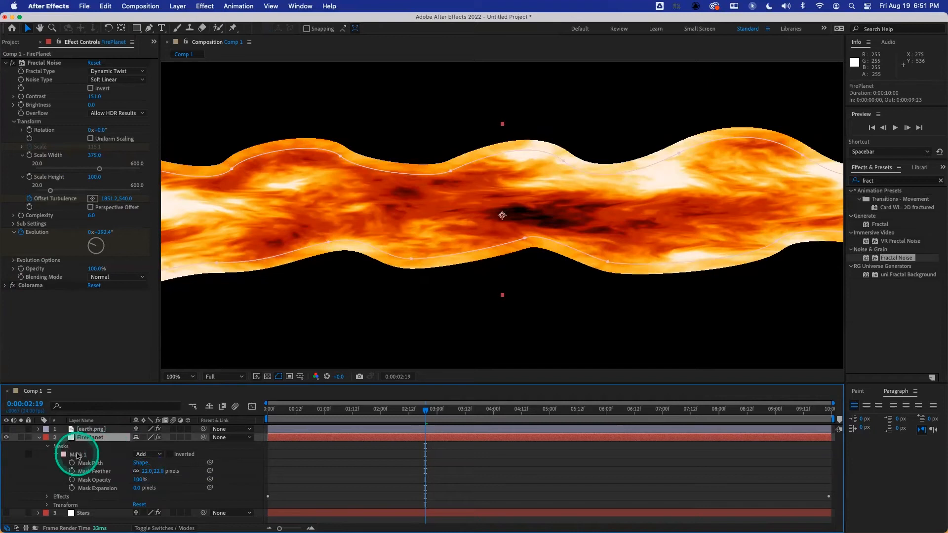
click(78, 455)
click(94, 440)
click(99, 438)
text(streamofFire)
key(Return)
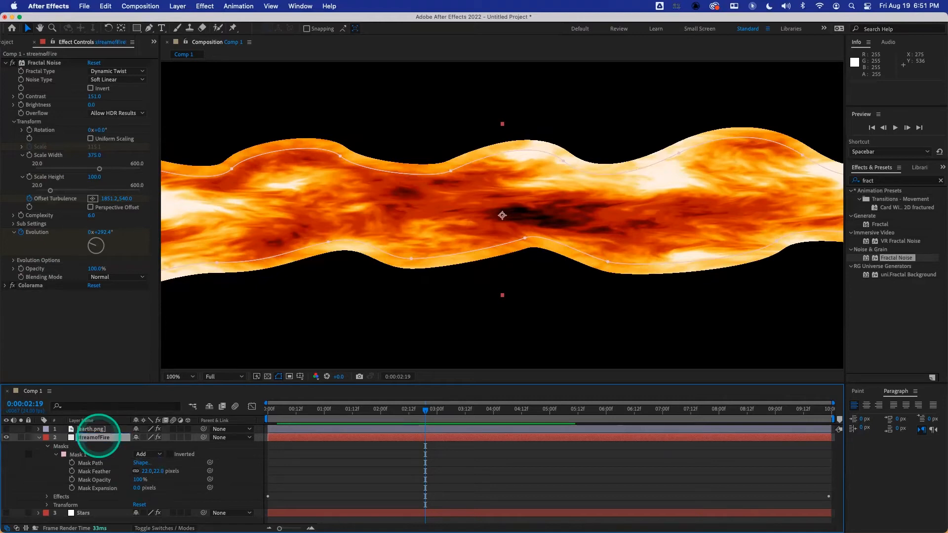
Delete the earth.png and Stars layers from Comp 1.
click(97, 429)
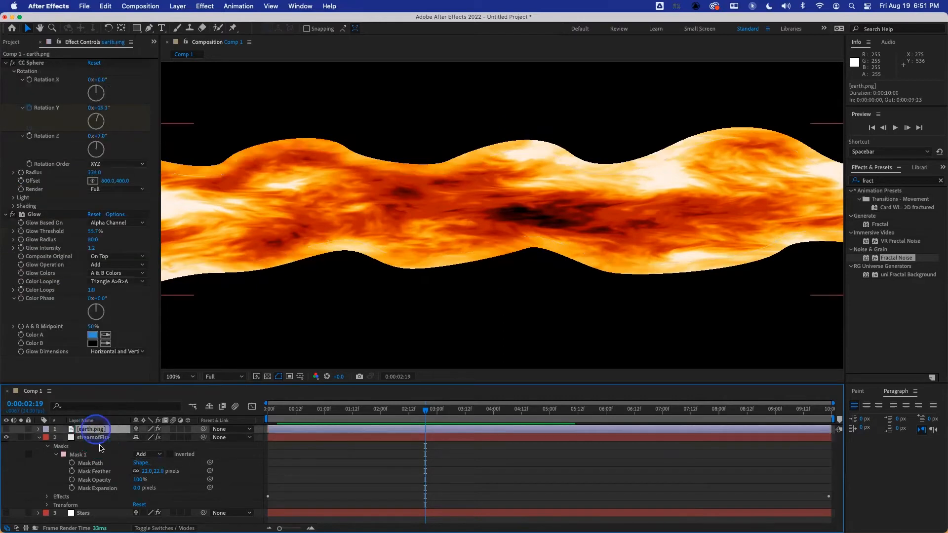
key(Delete)
click(89, 504)
key(Delete)
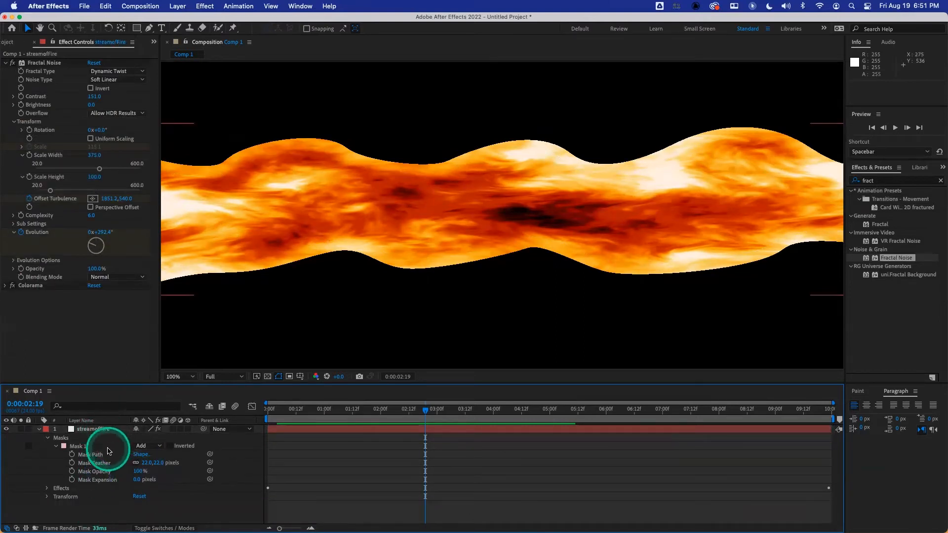
Examine the order of streamofFire's Masks and Effects groups, including where Colorama sits among the effects.
click(82, 447)
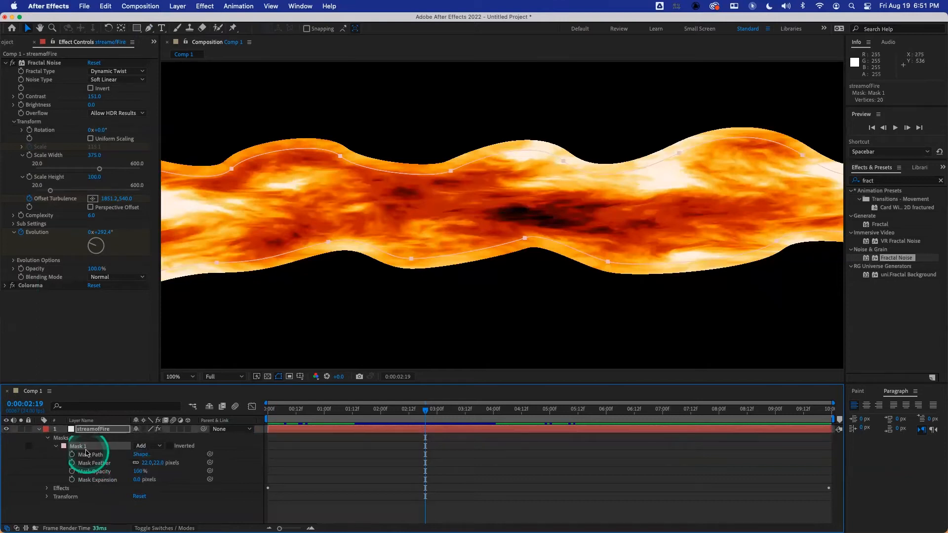
click(61, 438)
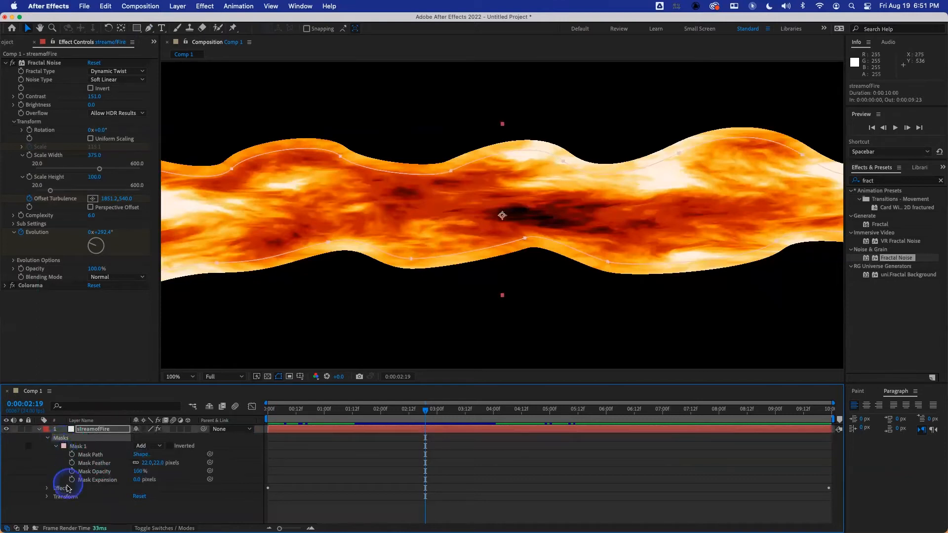
click(65, 438)
click(65, 438)
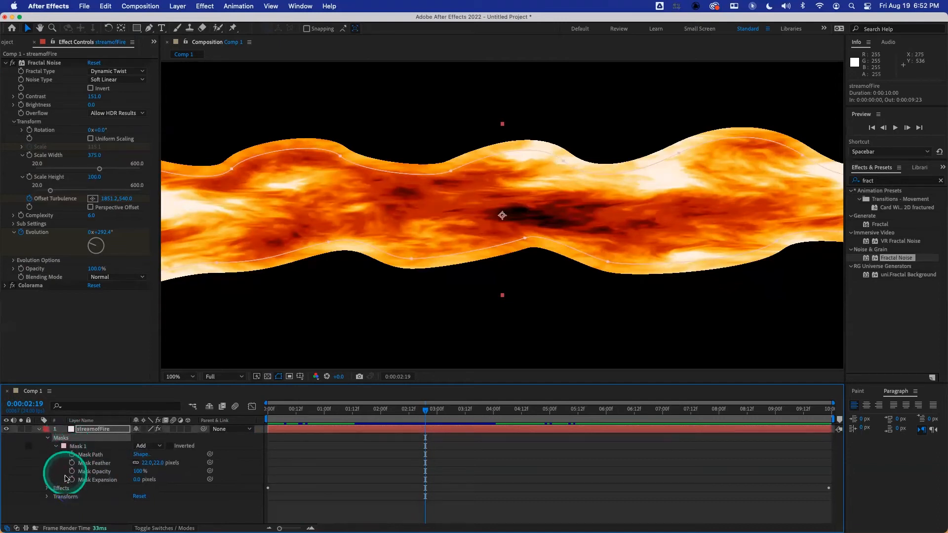
click(62, 488)
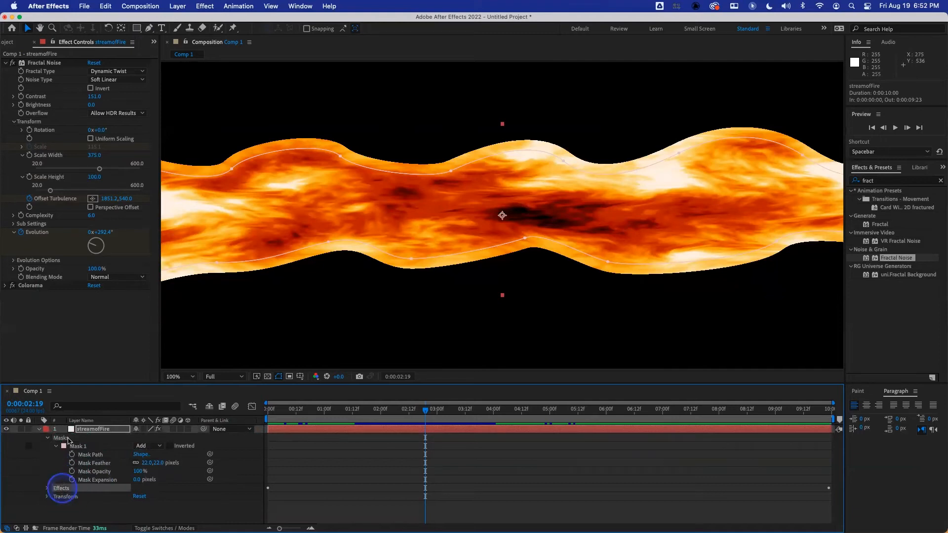
click(67, 487)
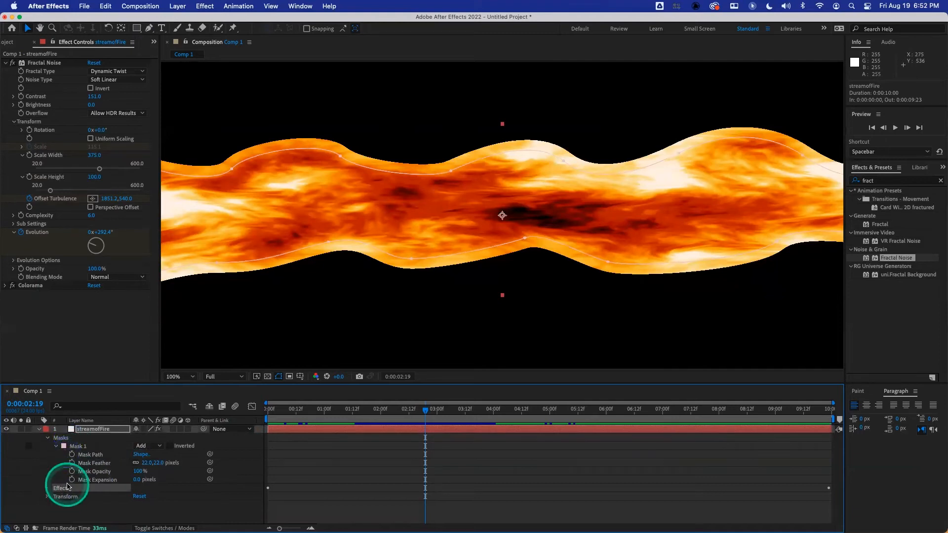
click(66, 433)
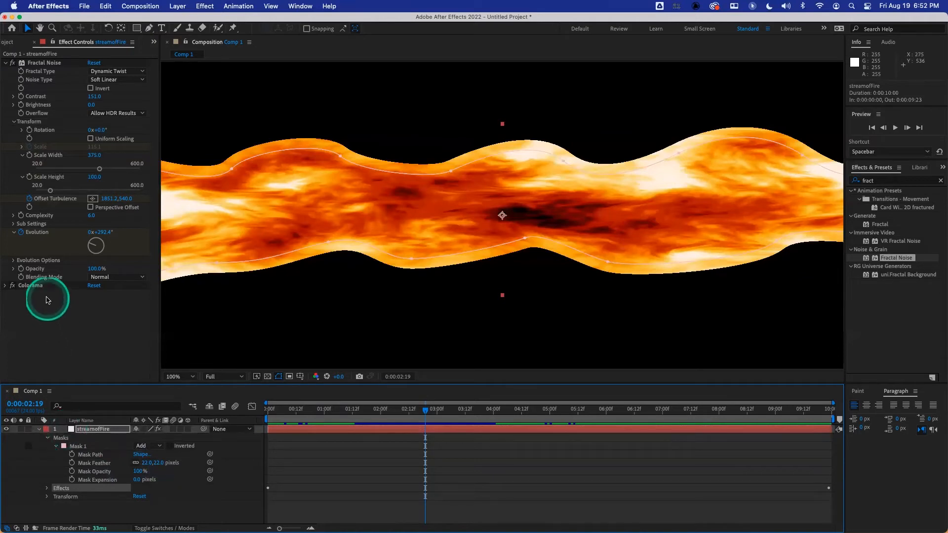
click(38, 288)
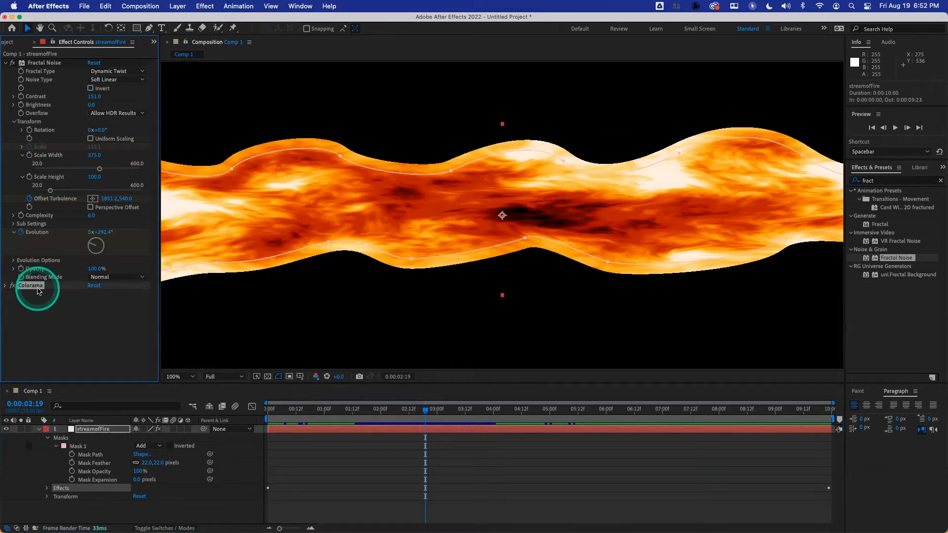
Delete Mask 1 from streamofFire and preview the full-frame fire texture from the first frame.
drag(313, 409, 251, 410)
click(148, 463)
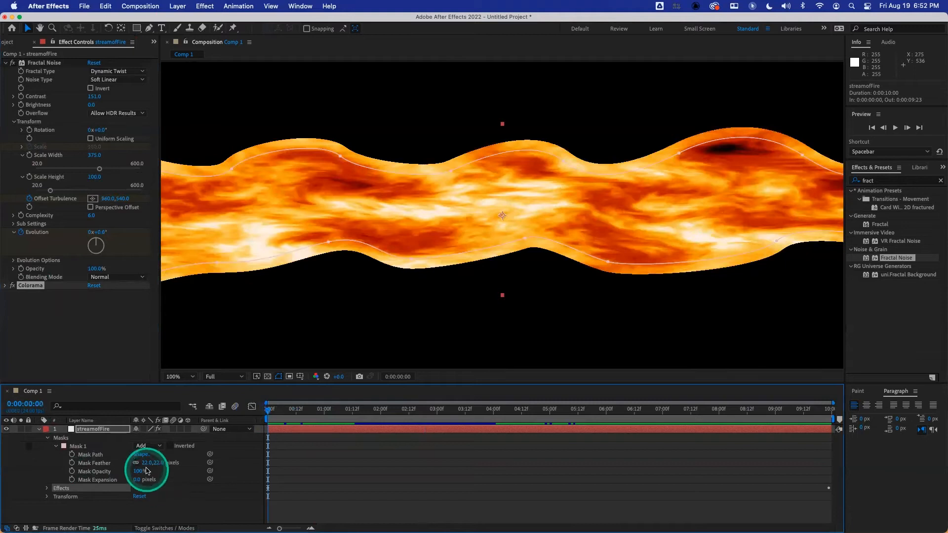
click(79, 446)
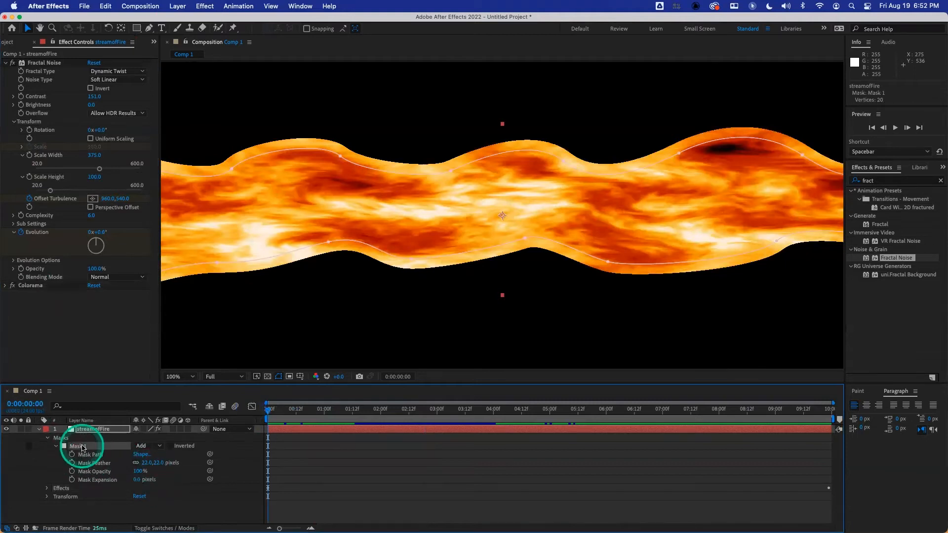
key(Delete)
key(space)
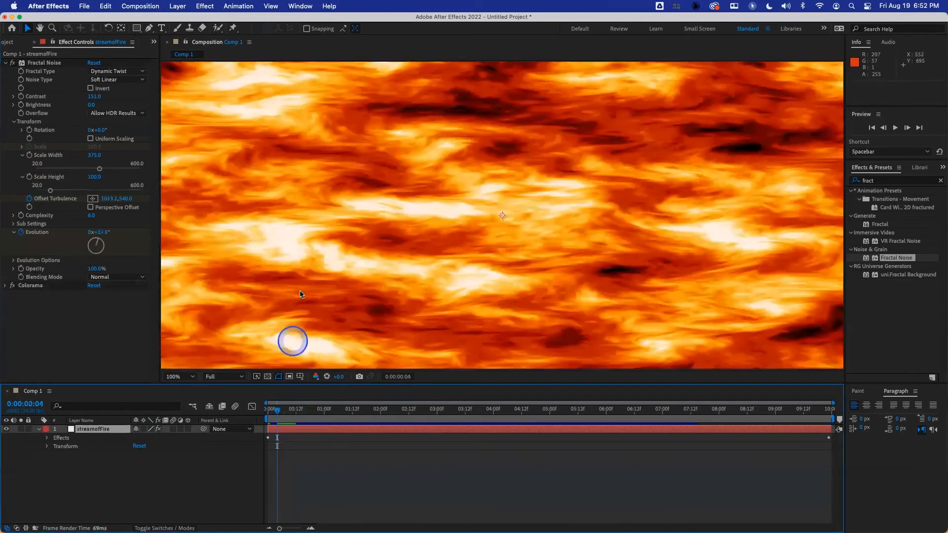
scroll(301, 290, down, 2)
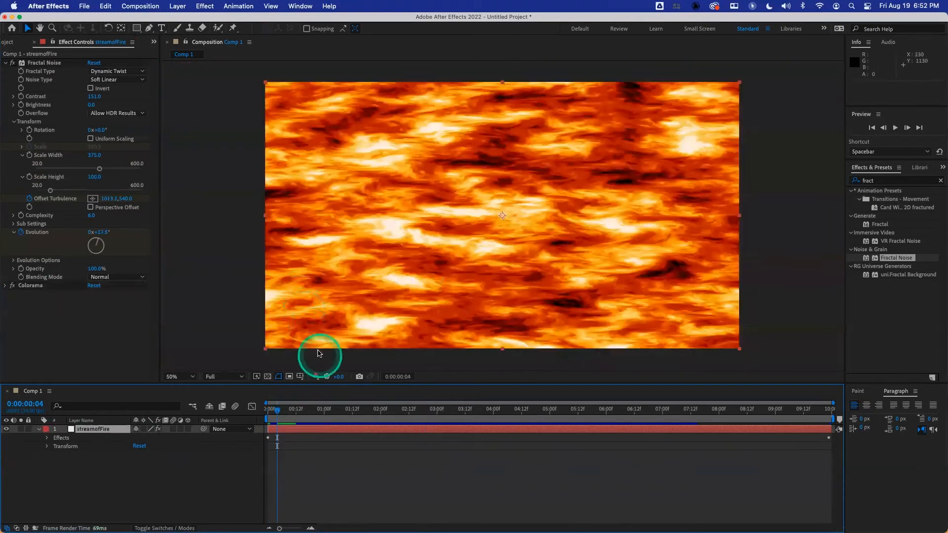
click(267, 413)
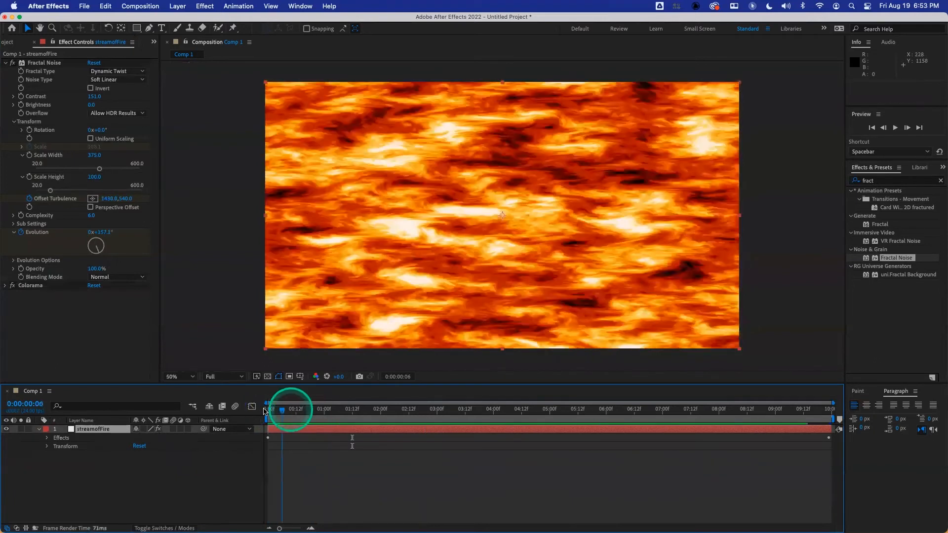
Add Comp 1 to the Render Queue.
click(99, 98)
click(84, 7)
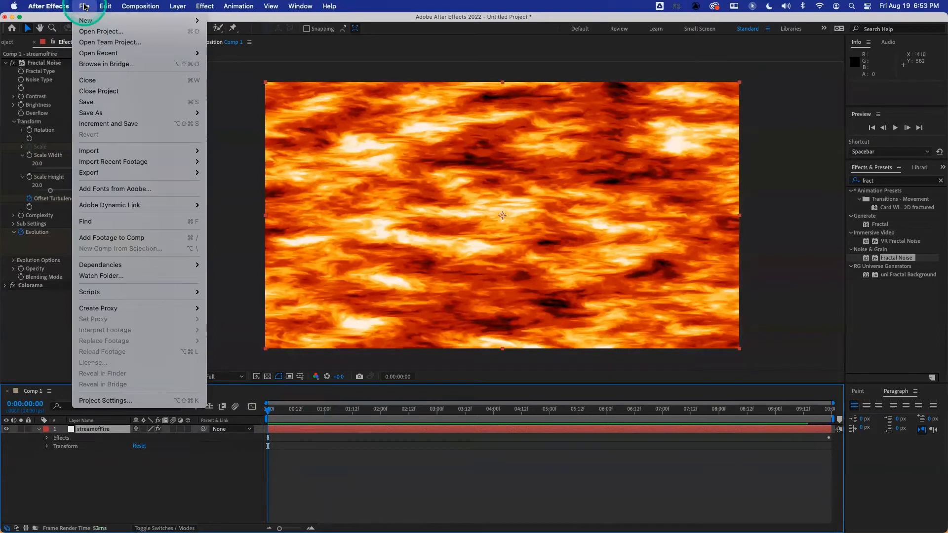
mouse_move(140, 6)
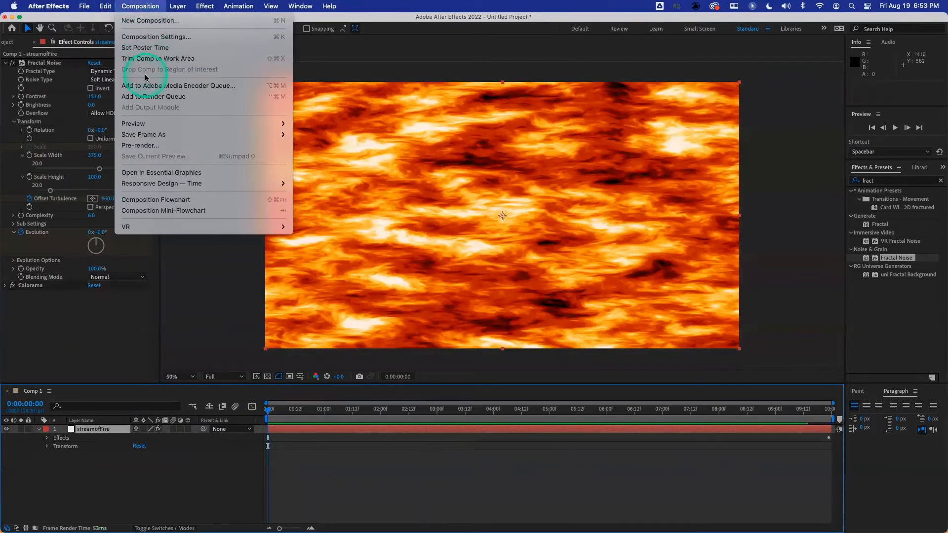
click(154, 103)
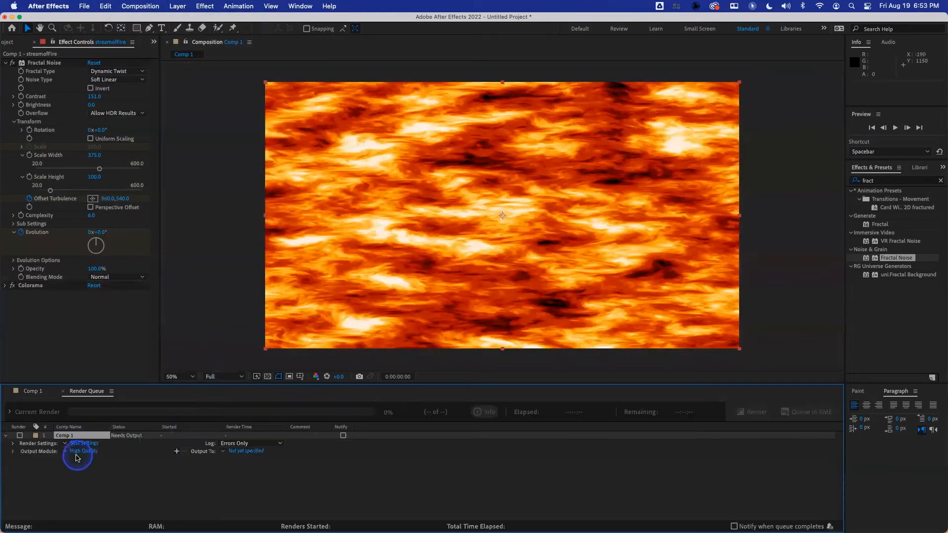
Check the output module presets and accept QuickTime output with the Apple ProRes 422 codec.
click(65, 451)
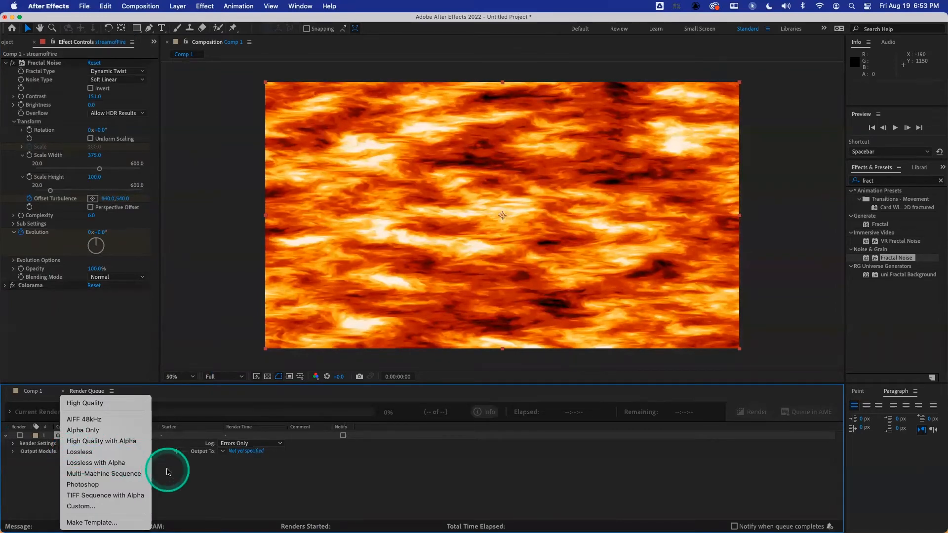
click(167, 471)
click(81, 451)
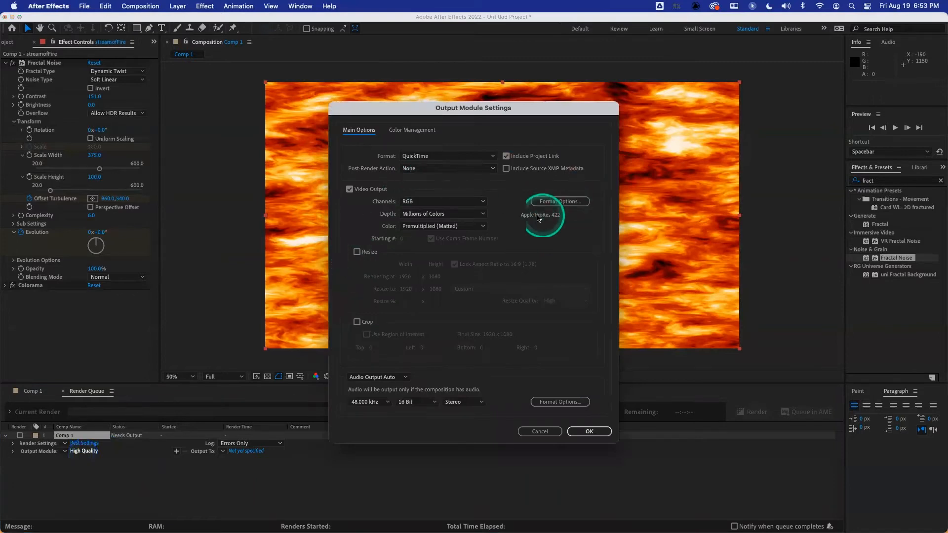
click(588, 431)
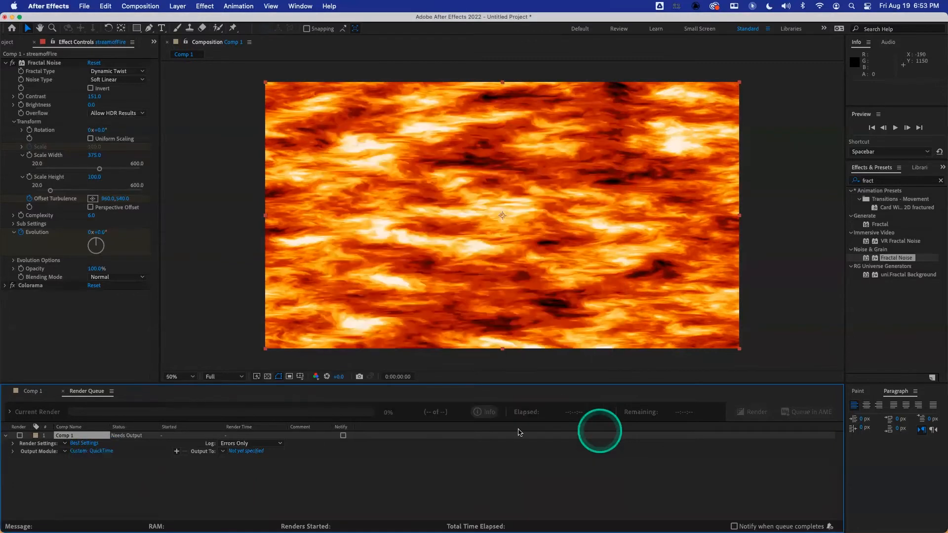
Set the render's output file to StreamOFire.mov on the Desktop.
click(253, 455)
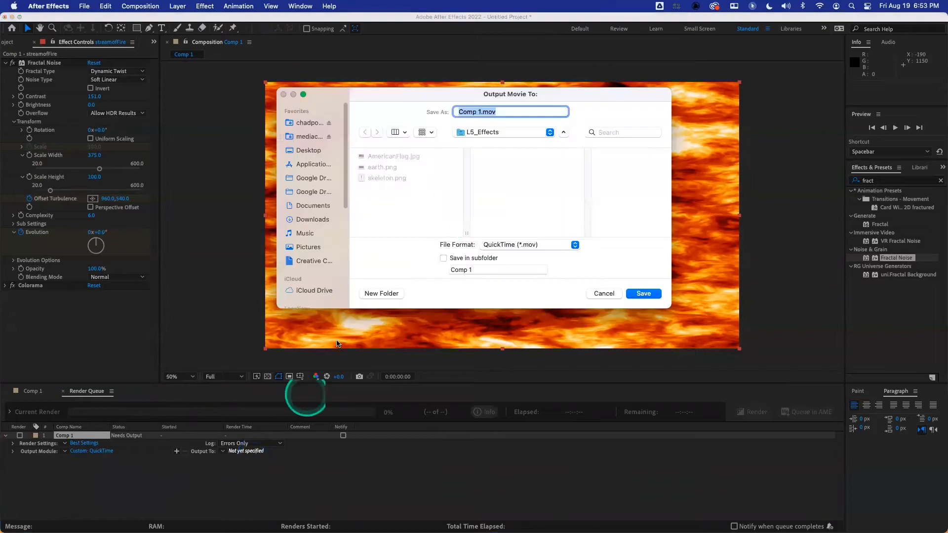
click(312, 150)
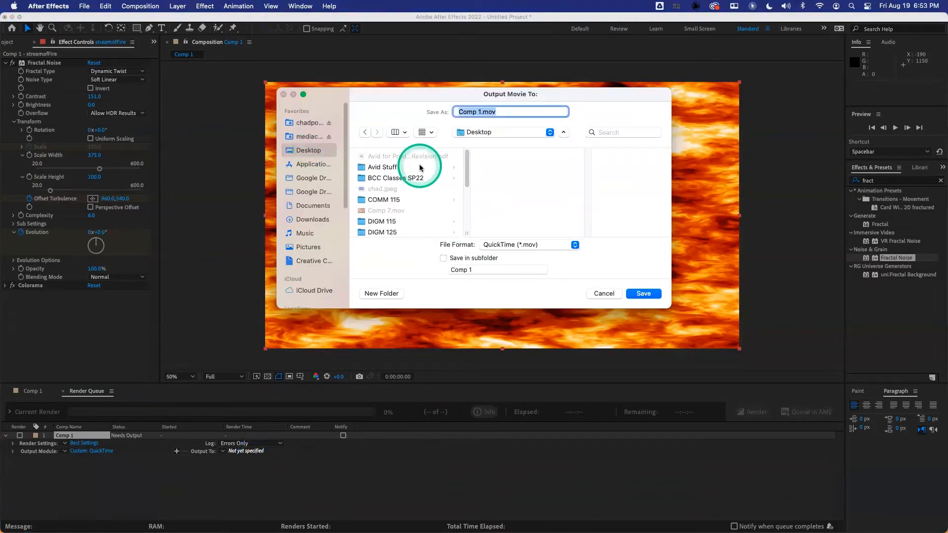
text(S)
click(641, 294)
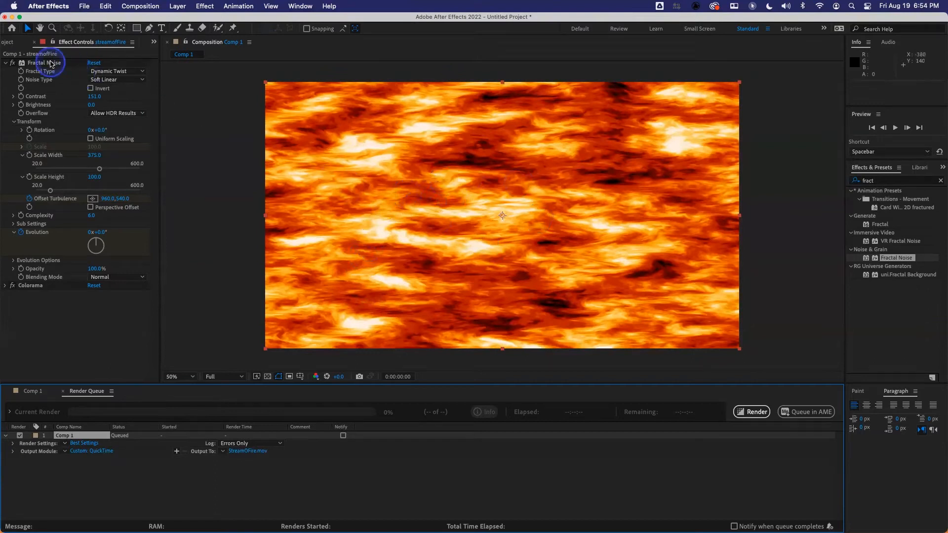
Review the streamofFire layer's Fractal Noise and Colorama effects and render the queued Comp 1.
click(51, 64)
click(46, 286)
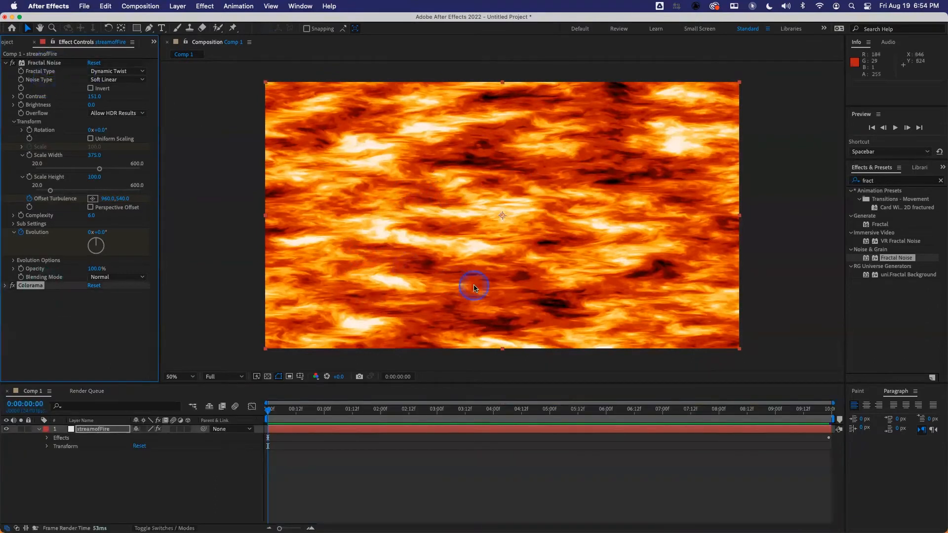
click(80, 392)
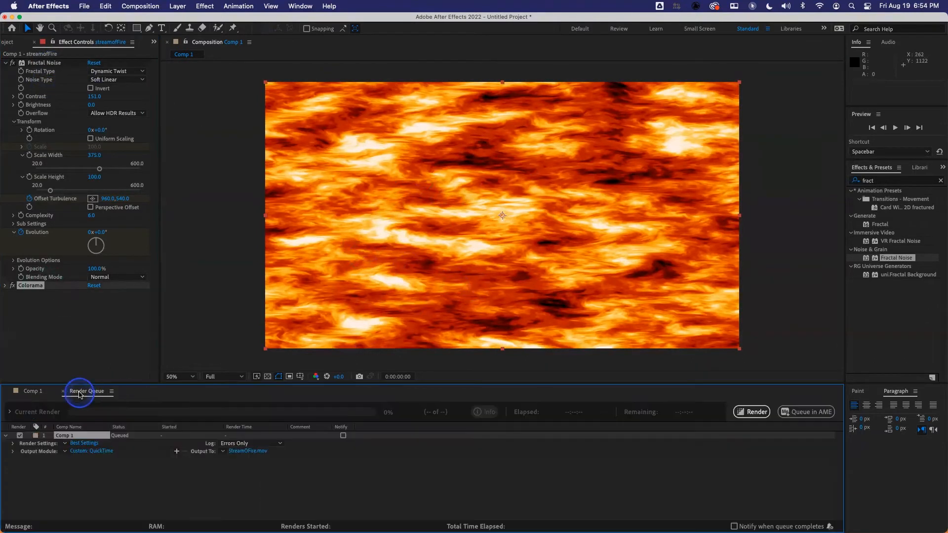
click(755, 411)
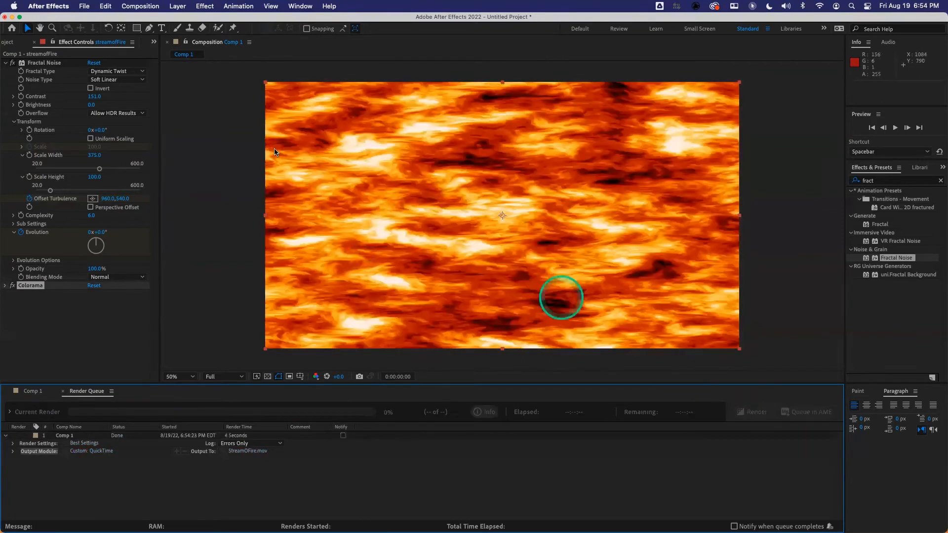
Import the rendered StreamOFire.mov from the Desktop into the project.
click(10, 42)
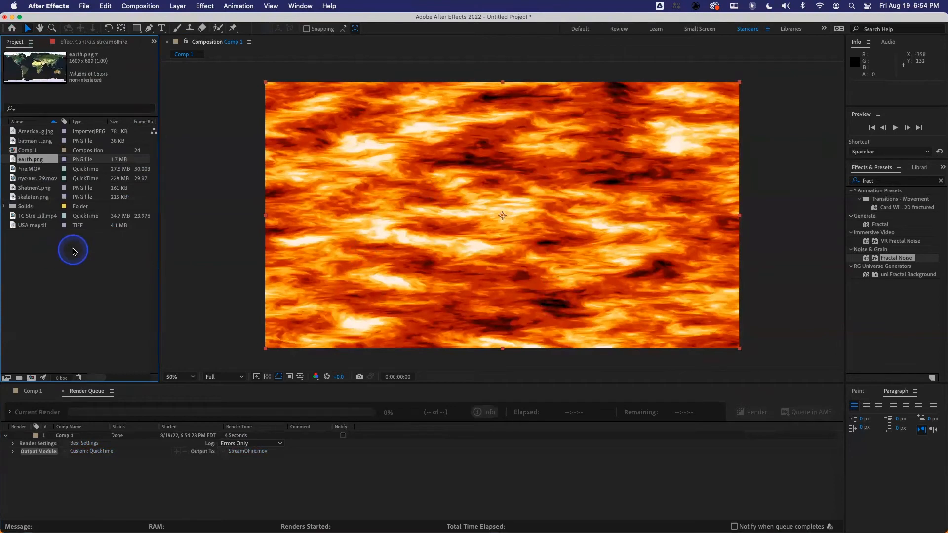
double_click(73, 251)
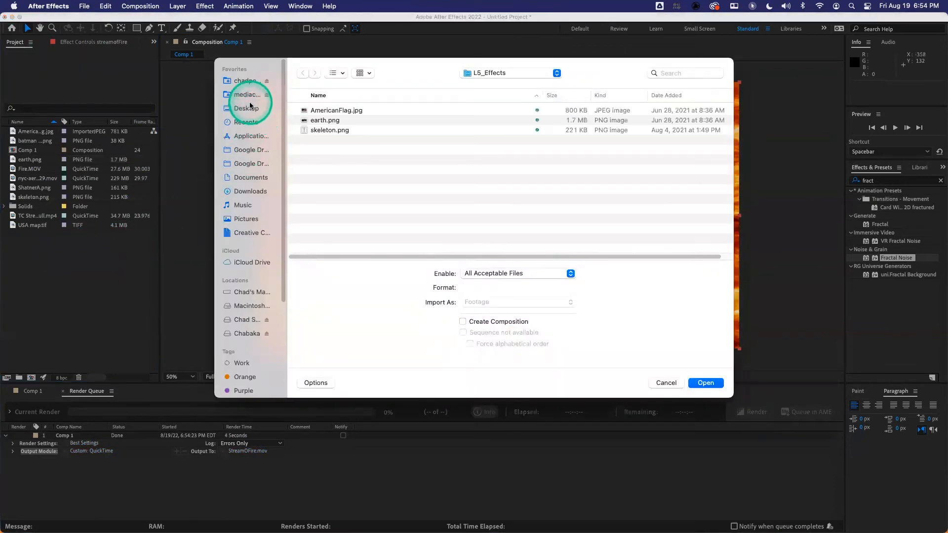
click(251, 107)
scroll(347, 204, down, 5)
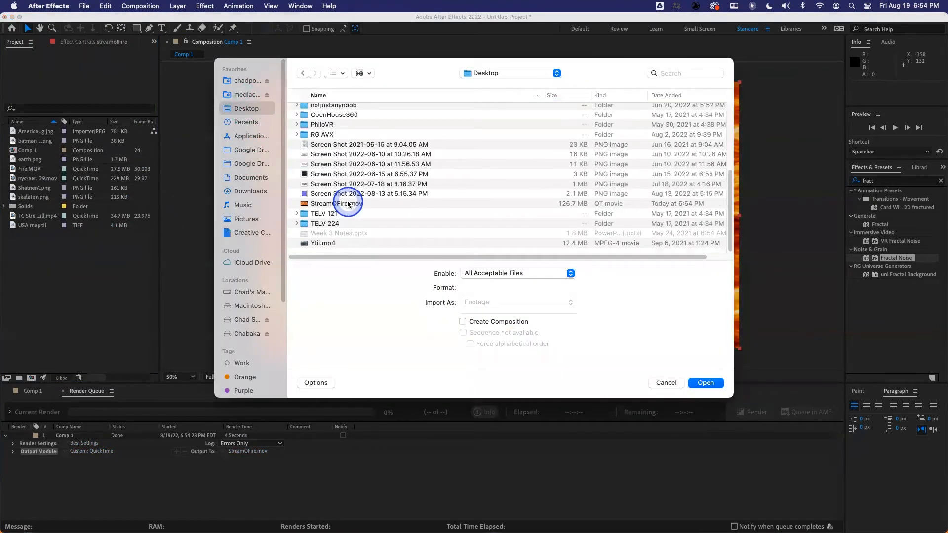
click(348, 204)
click(705, 383)
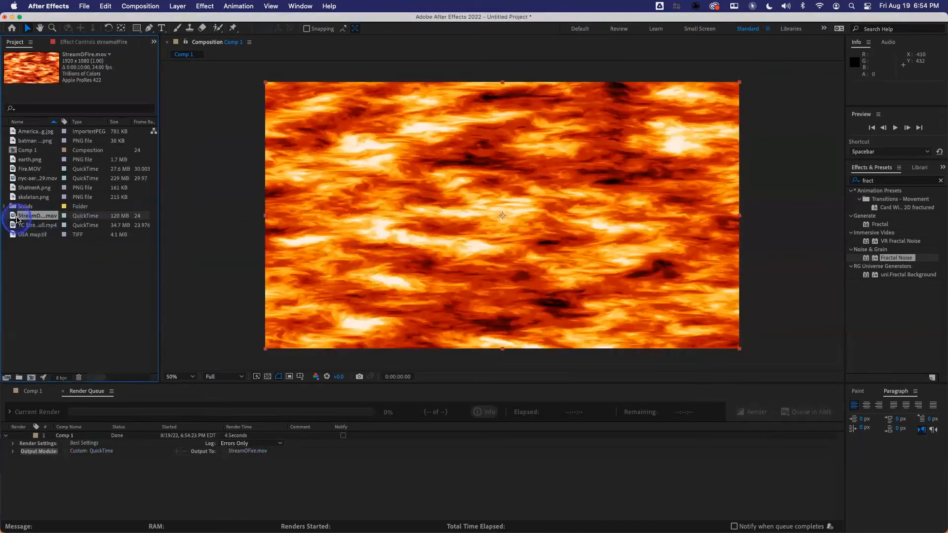
Create a new composition from the StreamOFire.mov footage and preview its playback from the start.
drag(19, 218, 31, 379)
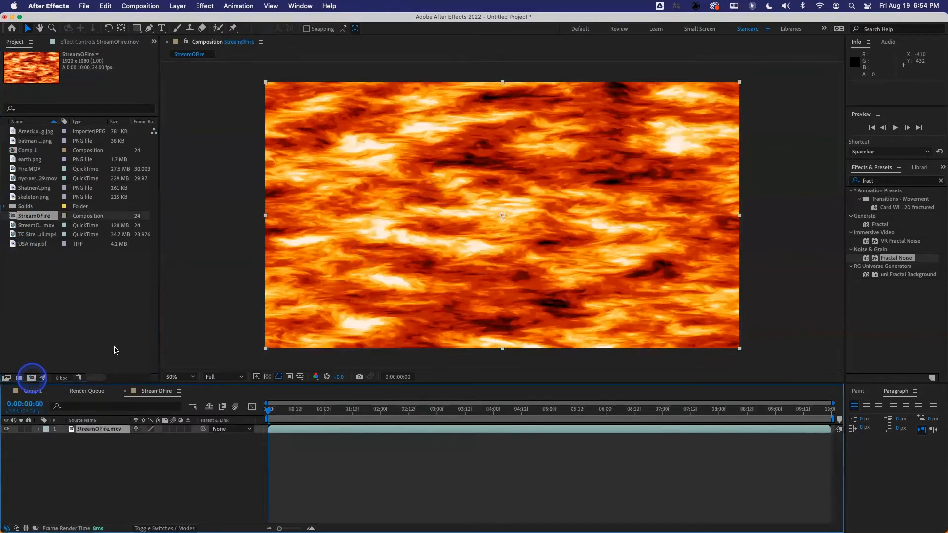
click(39, 429)
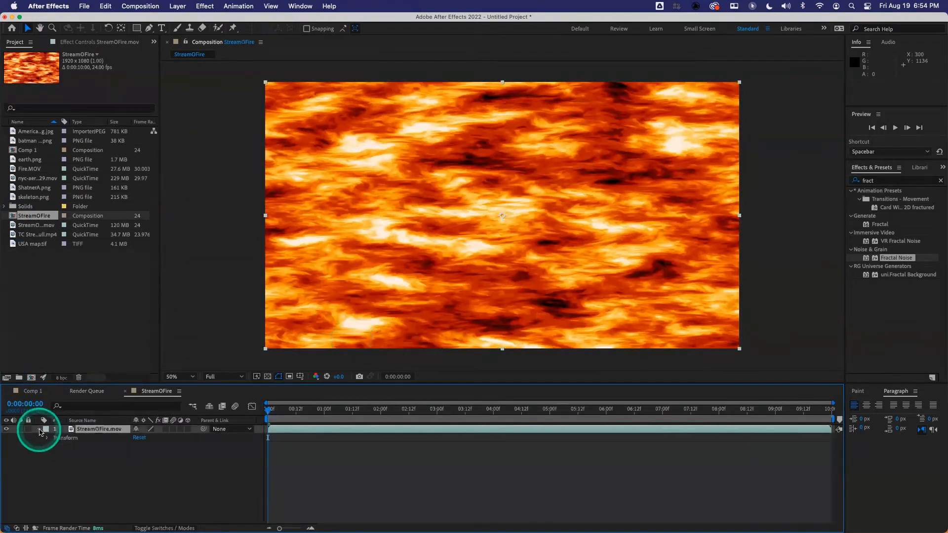
click(312, 413)
click(262, 409)
key(space)
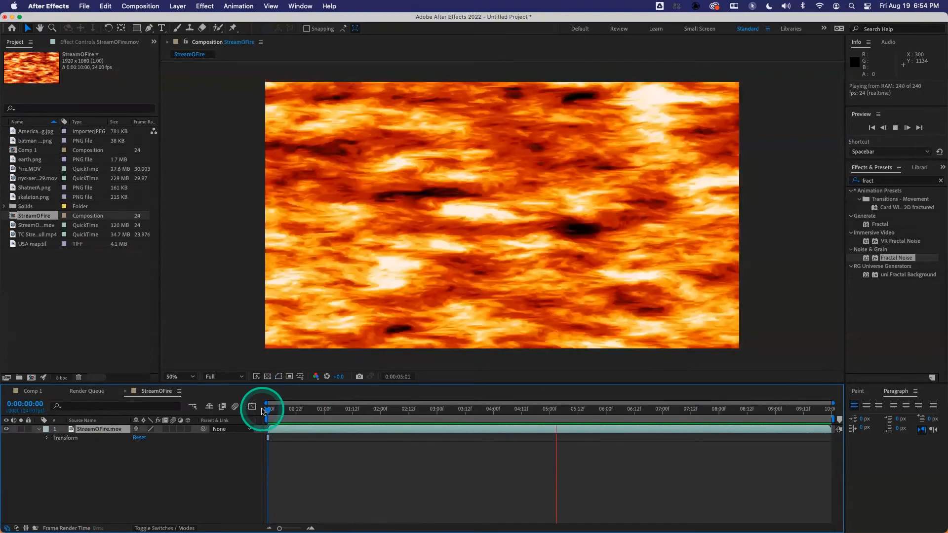
key(space)
Draw a closed wavy mask with the Pen tool across the full width of the StreamOFire.mov layer, leaving a horizontal band of fire.
click(149, 28)
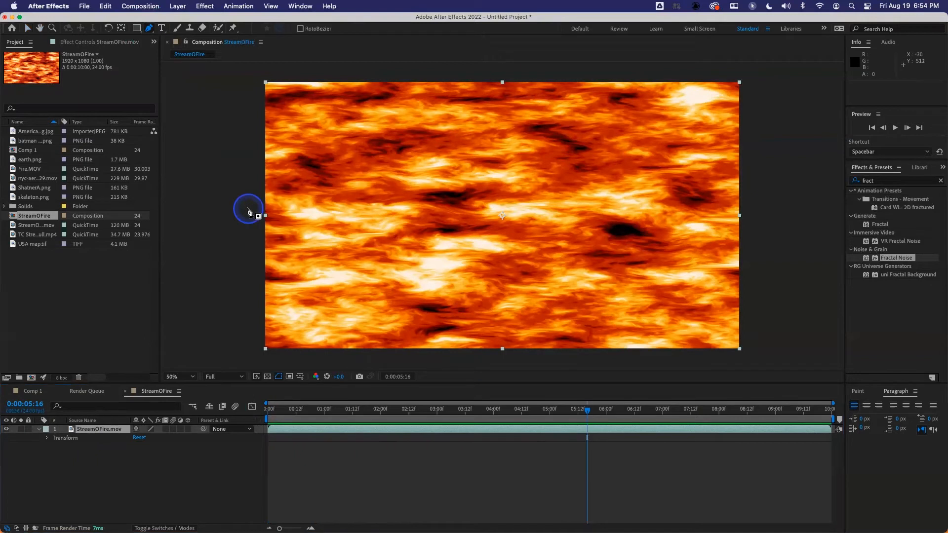
click(253, 219)
click(302, 192)
drag(354, 219, 379, 204)
drag(429, 189, 435, 195)
drag(511, 203, 614, 205)
drag(683, 168, 699, 182)
drag(741, 216, 750, 233)
drag(748, 288, 704, 275)
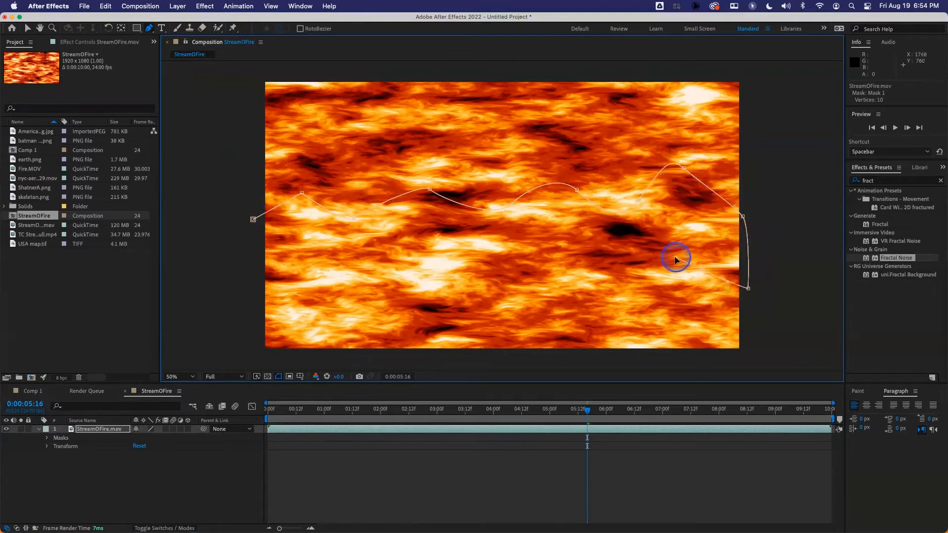
drag(631, 253, 421, 259)
drag(348, 247, 228, 225)
click(253, 220)
Set the Mask Feather of the StreamOFire.mov layer's mask to 39 pixels and preview the masked fire from the start.
key(f)
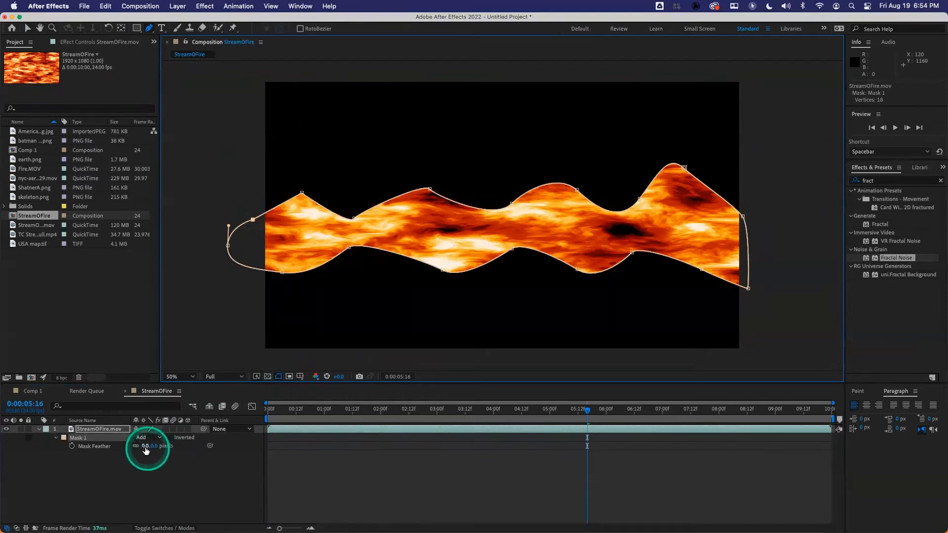
drag(145, 446, 162, 445)
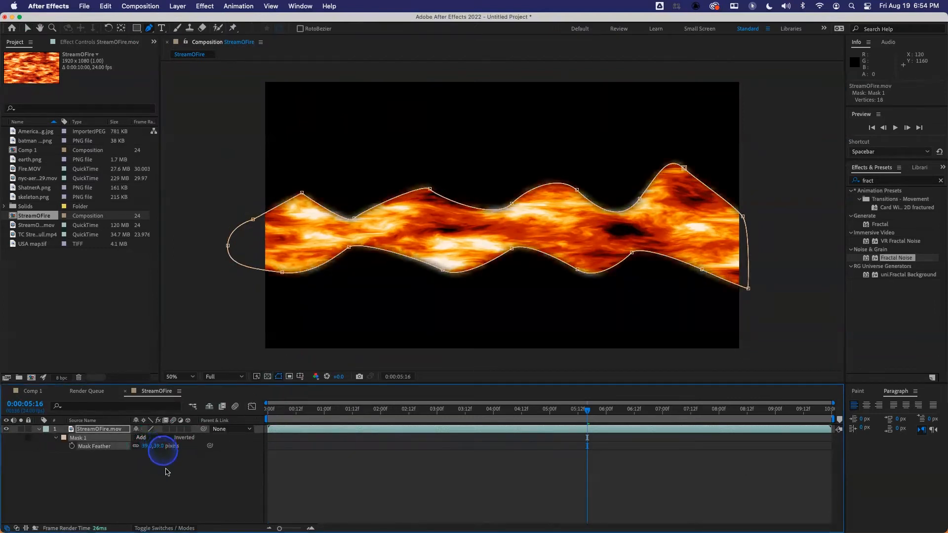
click(163, 503)
key(space)
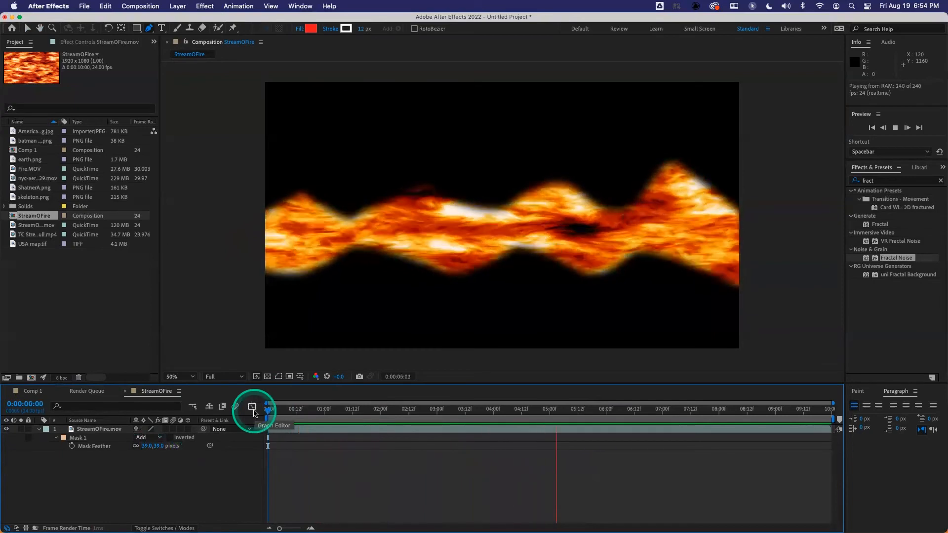
key(space)
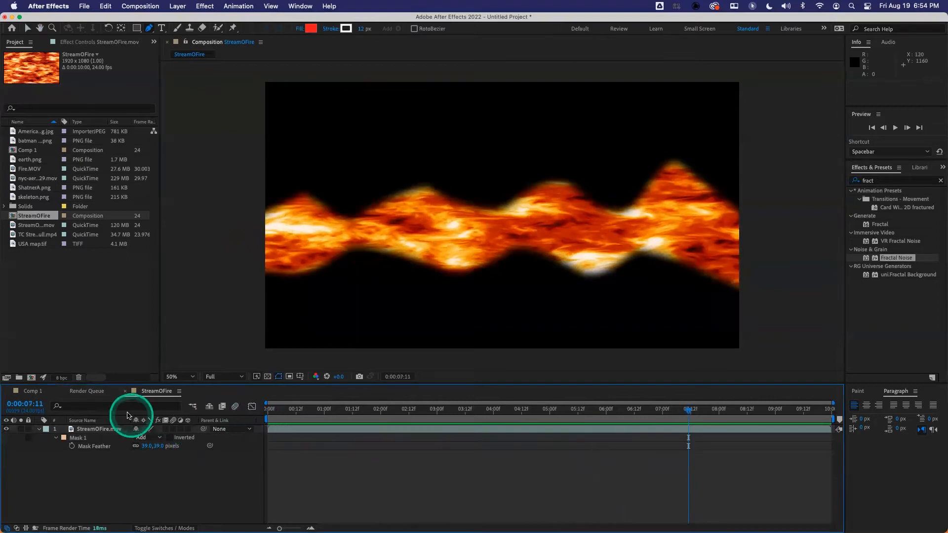
Compare the effects-based streamofFire layer in Comp 1 with the masked footage layer in the StreamOFire composition.
click(33, 391)
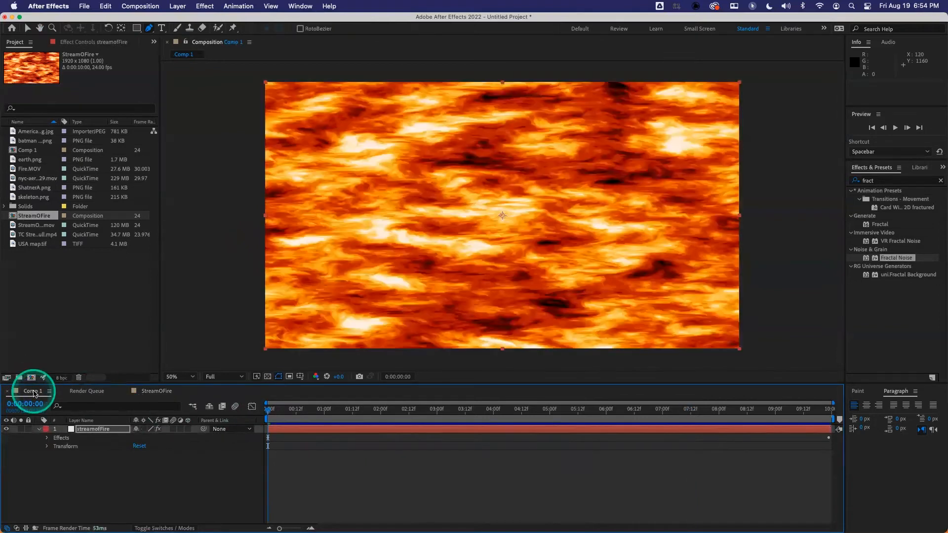
click(155, 391)
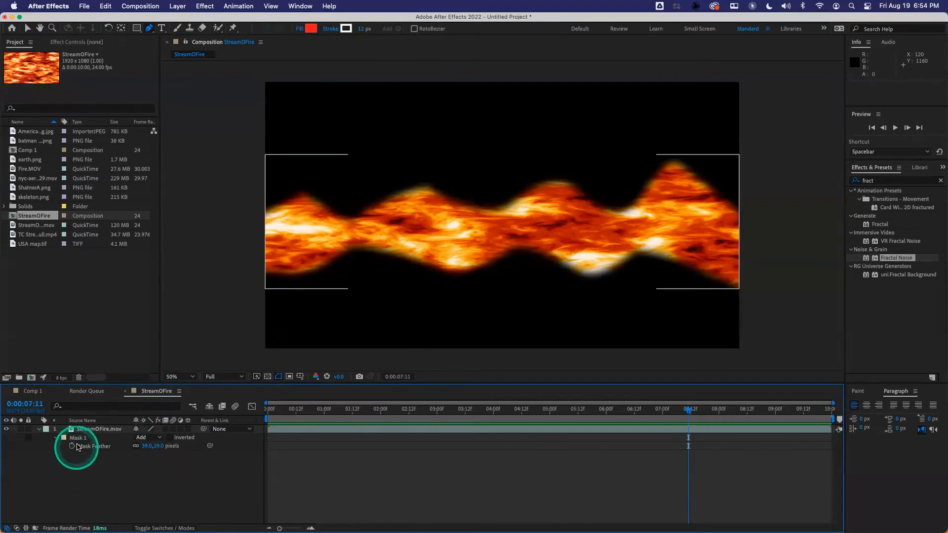
click(81, 430)
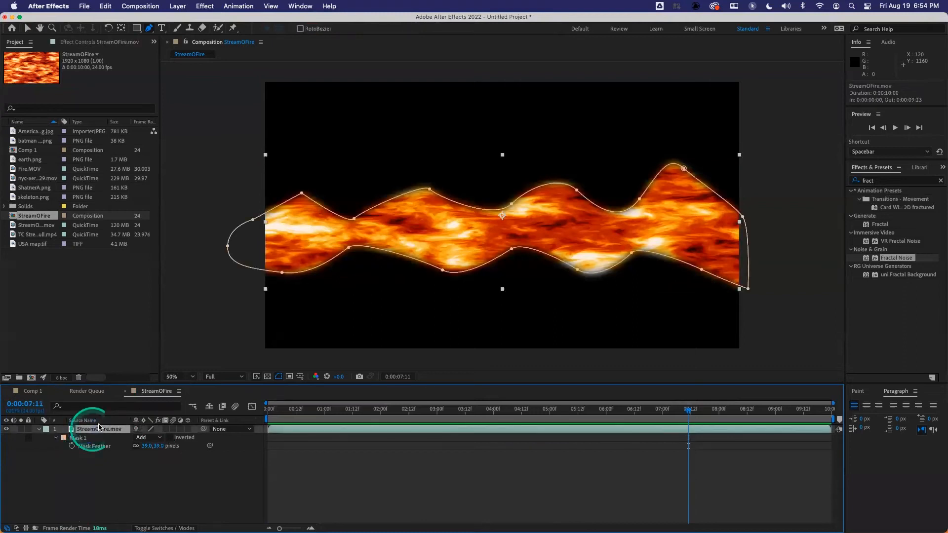
Delete the StreamOFire composition and the imported StreamOFire.mov footage from the project.
click(125, 390)
click(22, 216)
key(Delete)
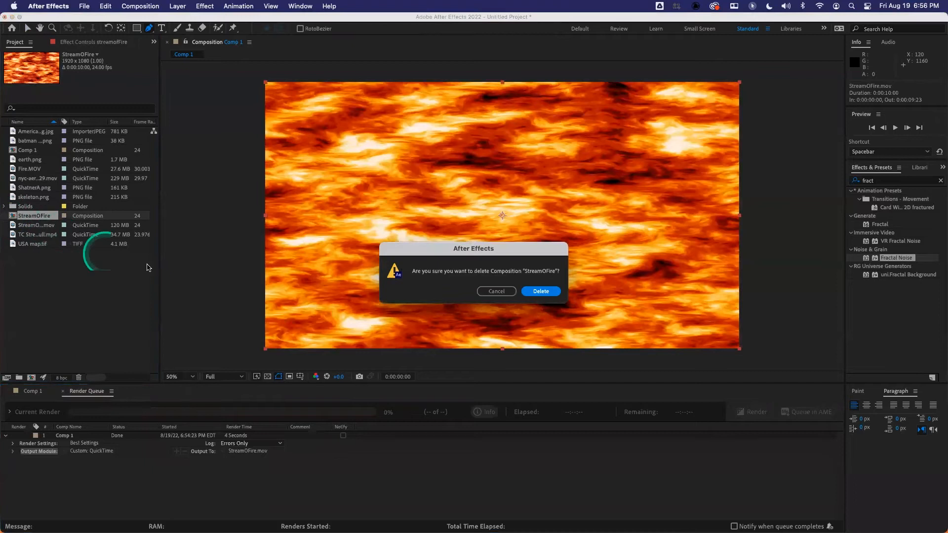
click(534, 291)
click(25, 218)
key(Delete)
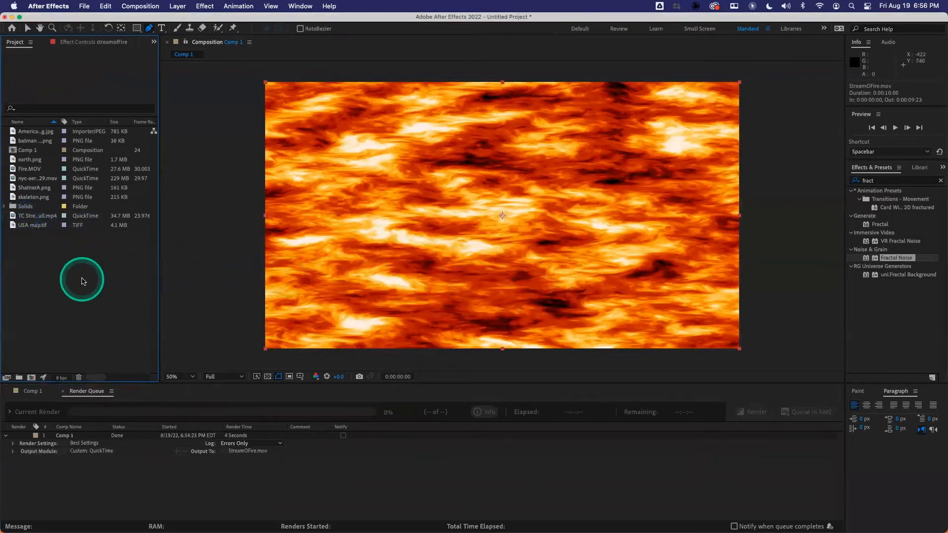
Close the Render Queue to return to Comp 1's timeline and select the streamofFire layer.
click(48, 392)
click(37, 391)
drag(291, 411, 254, 413)
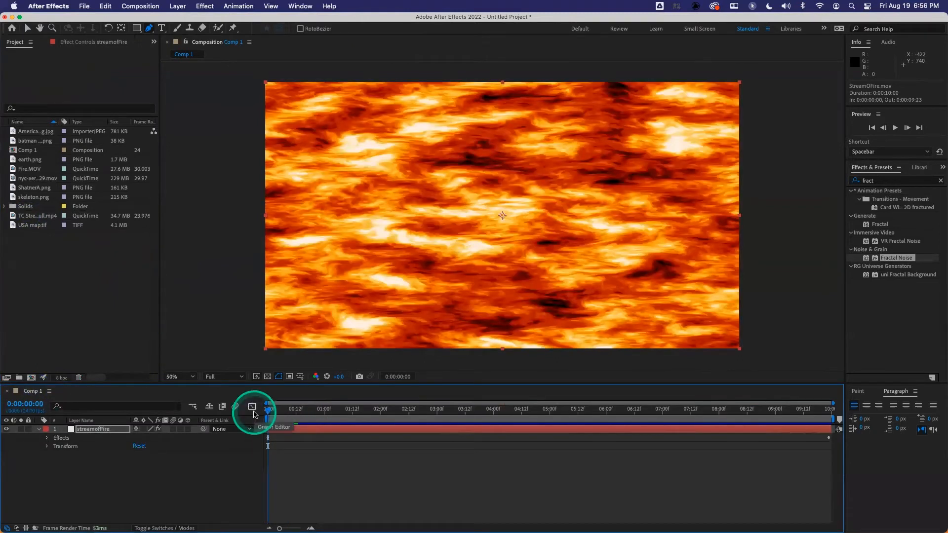
click(110, 434)
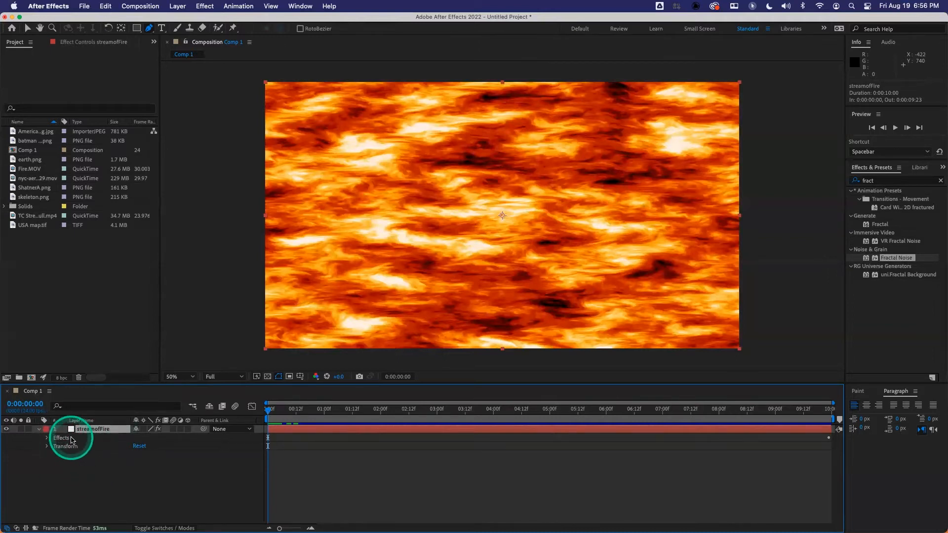
click(105, 429)
key(Return)
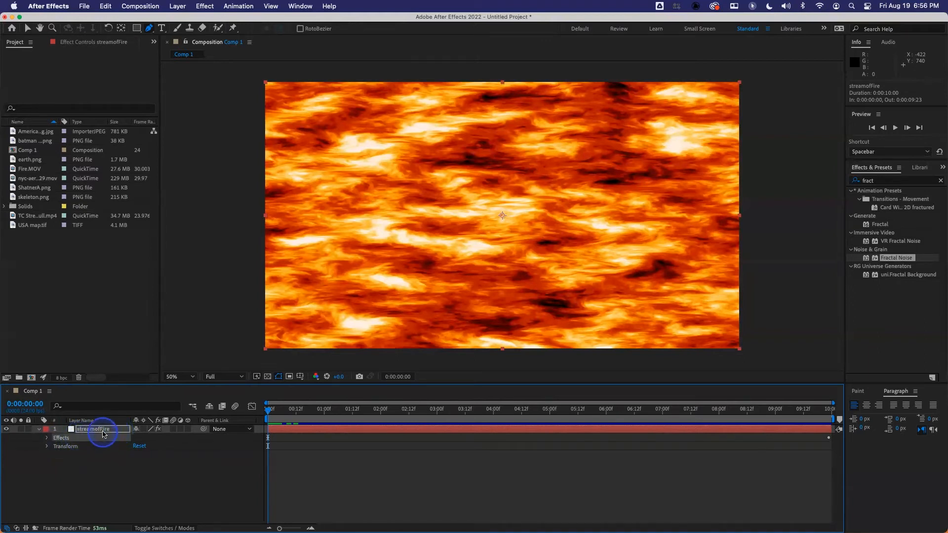
click(102, 432)
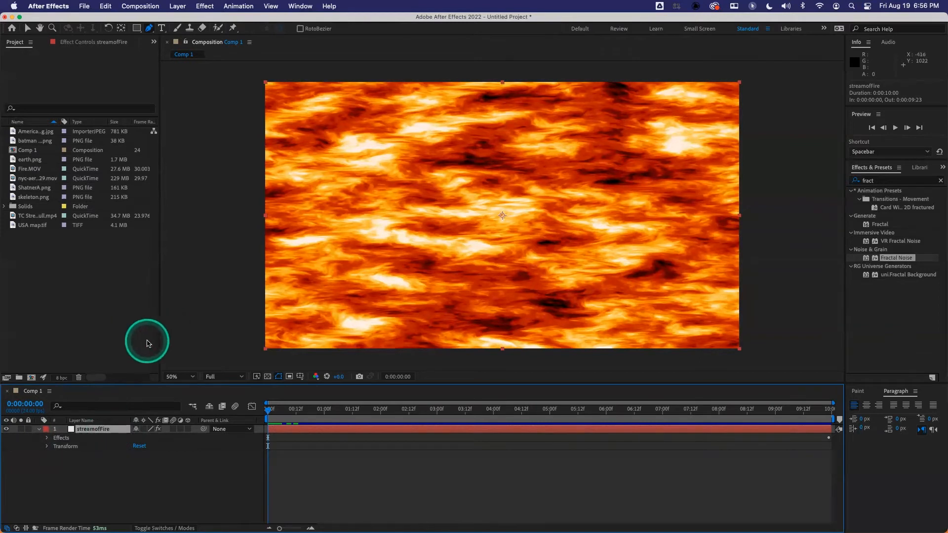
Create a new composition with the HDTV 1080 24 settings and nest Comp 1 inside it as a layer.
key(super+n)
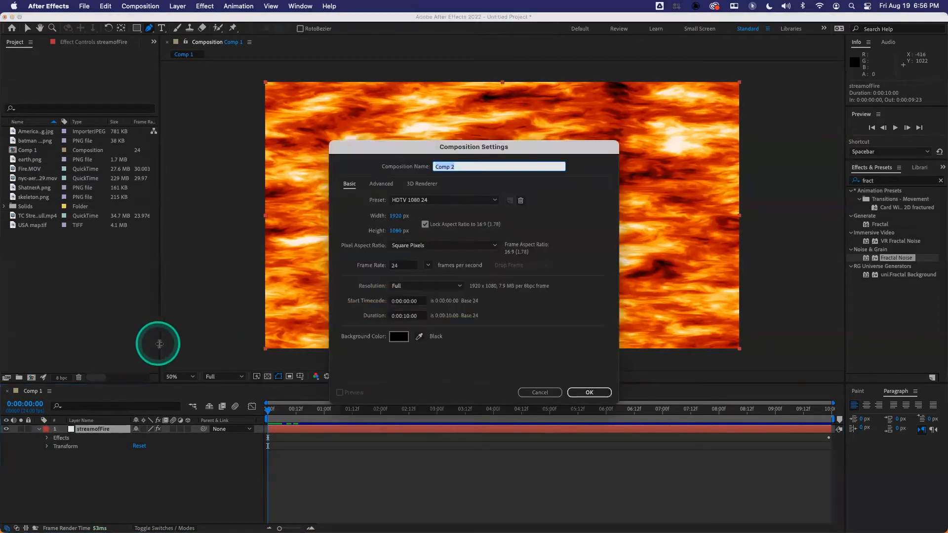
click(590, 393)
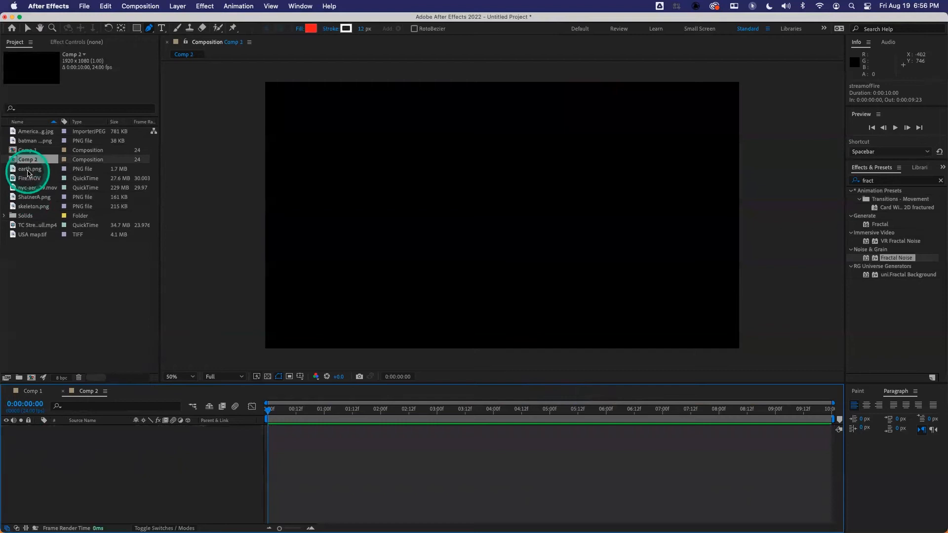
click(13, 150)
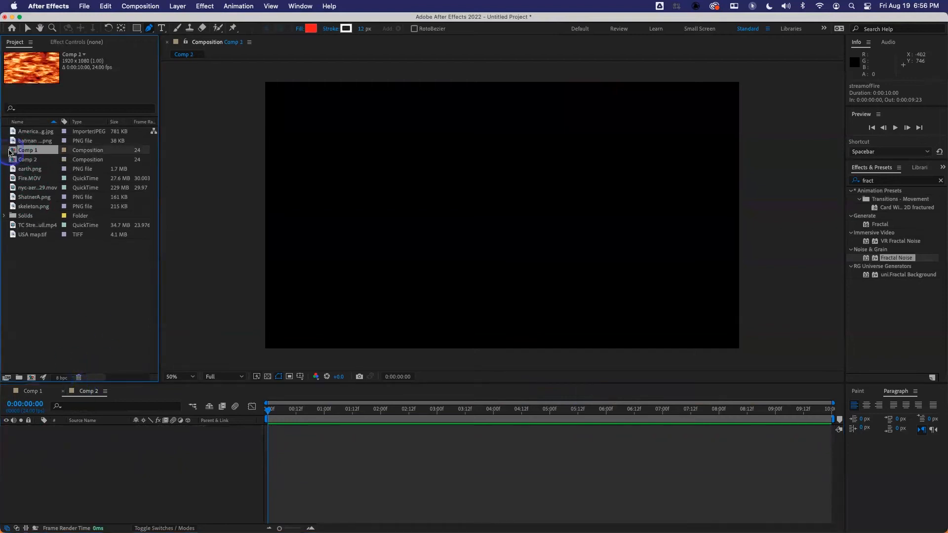
drag(13, 150, 15, 166)
drag(85, 460, 84, 461)
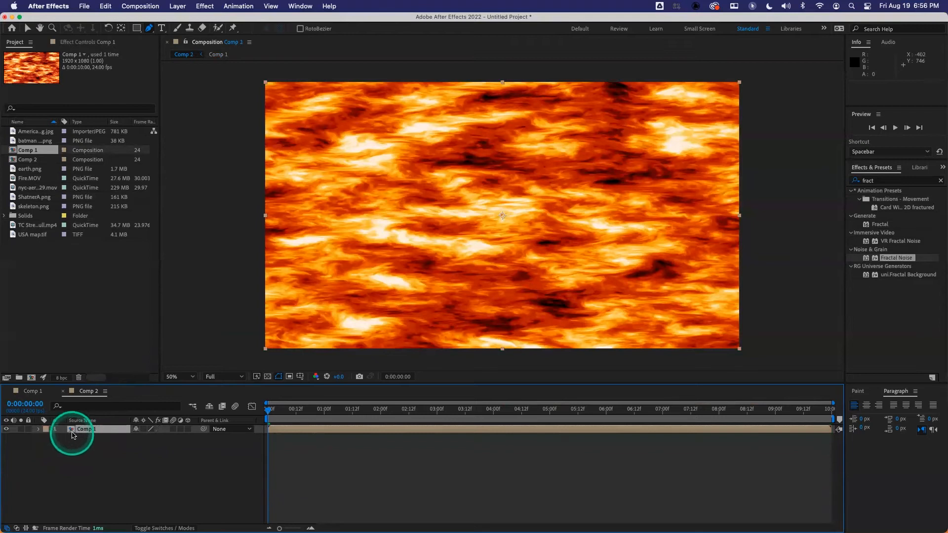
click(38, 430)
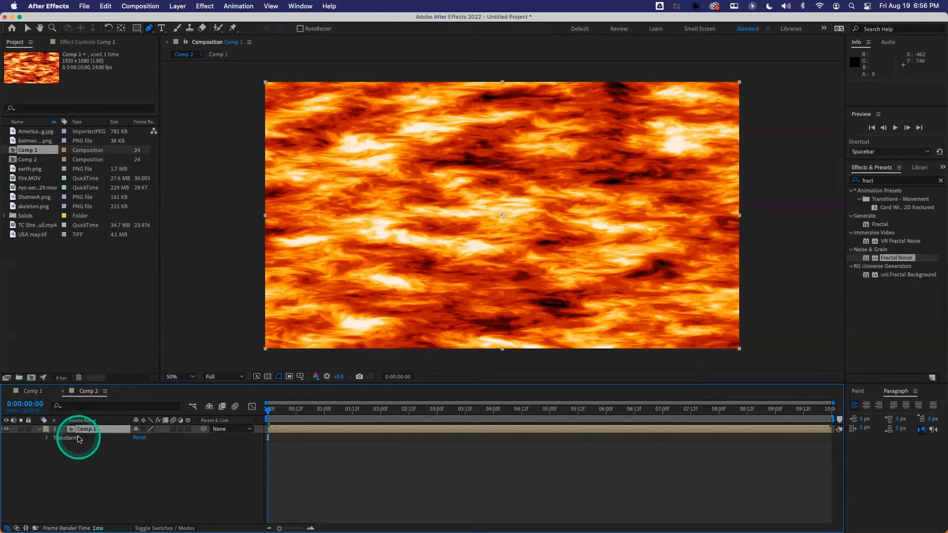
Return to Comp 1 and delete Comp 2 from the project.
click(32, 391)
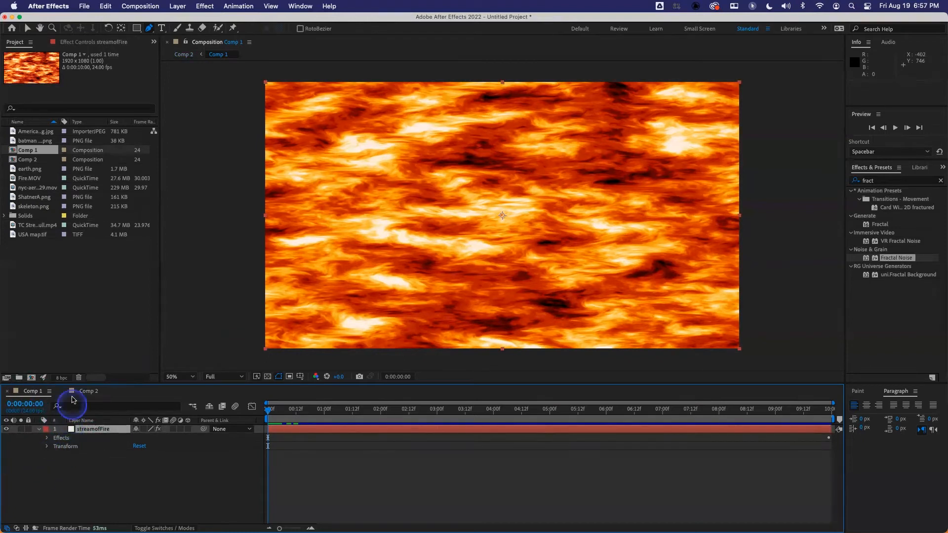
click(16, 159)
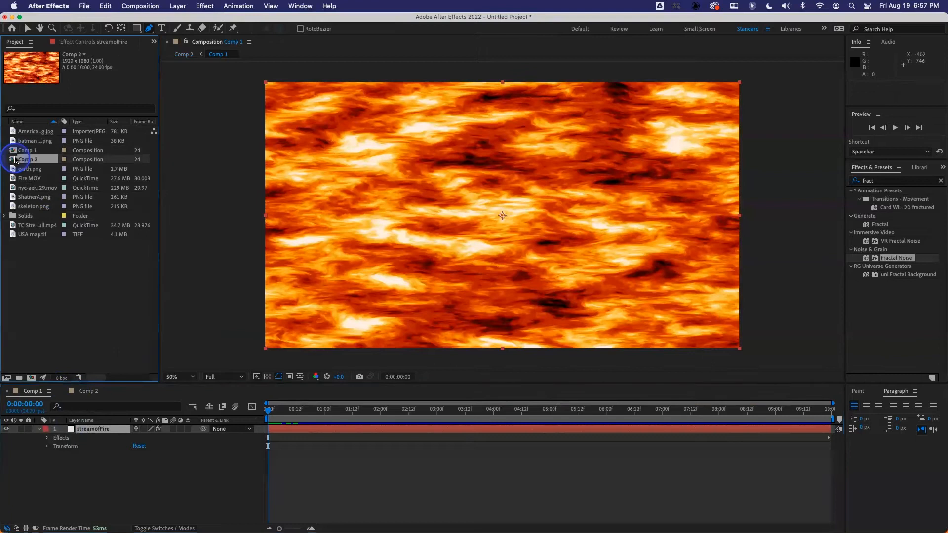
key(Delete)
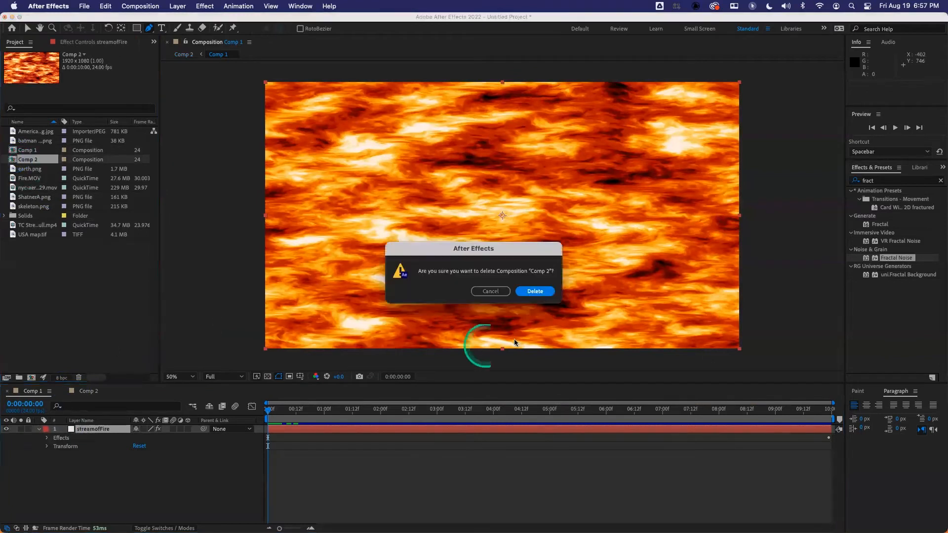
click(535, 291)
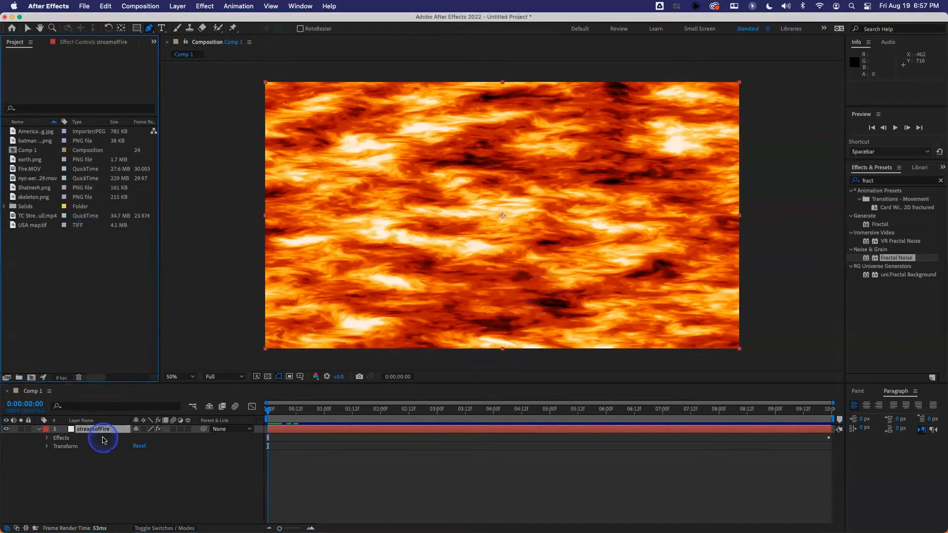
Open the Pre-compose settings for the streamofFire layer in Comp 1.
click(85, 427)
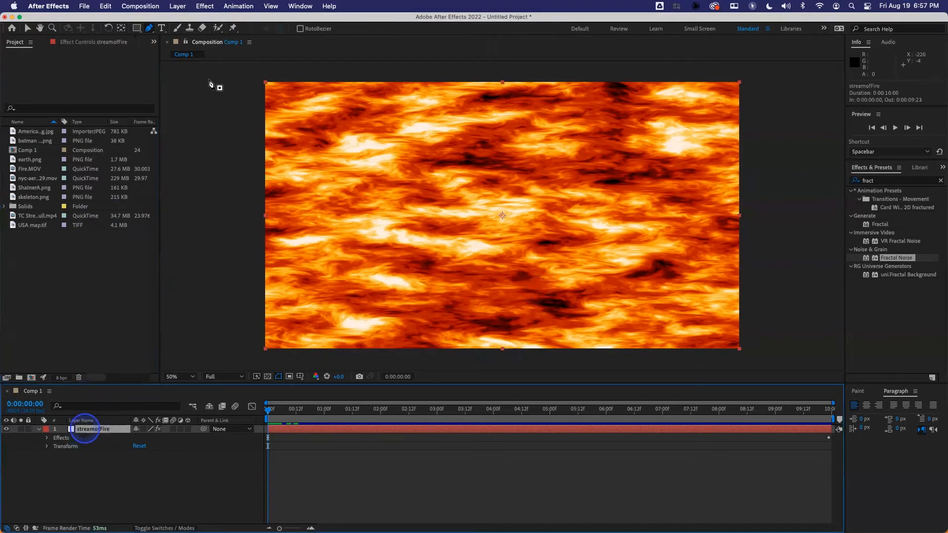
click(203, 7)
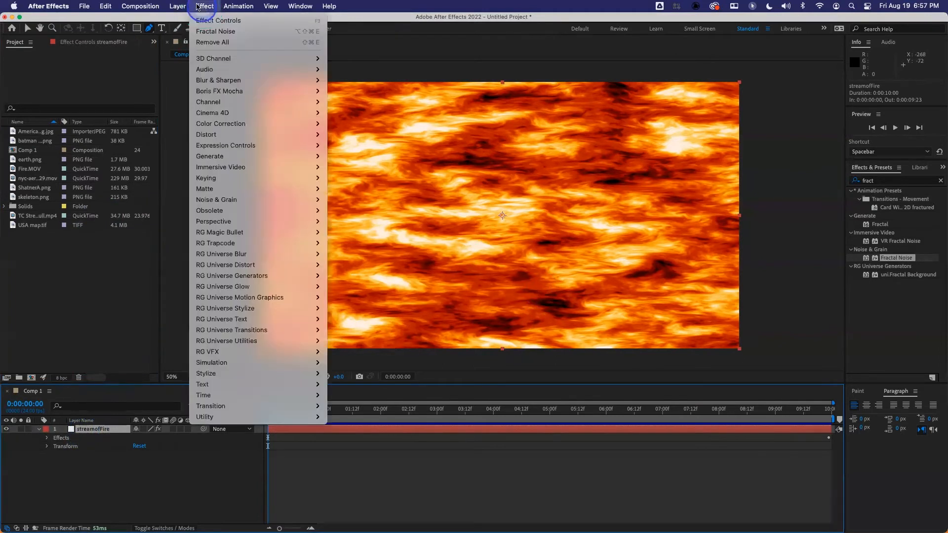
mouse_move(178, 6)
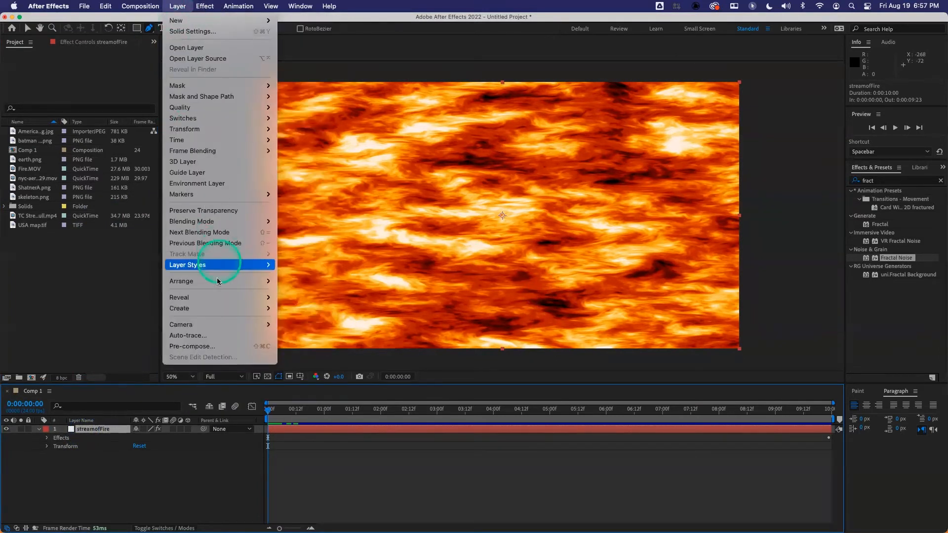
click(262, 347)
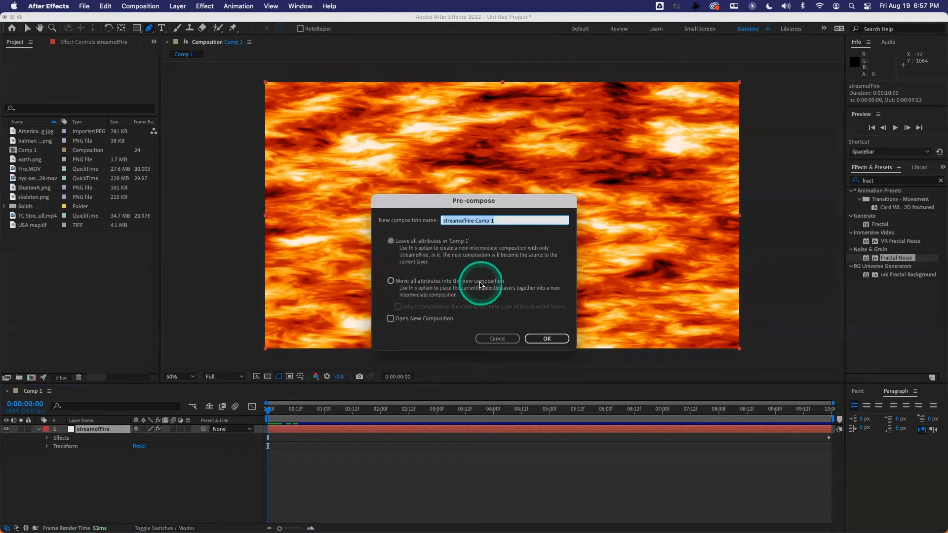
Pre-compose the streamofFire layer as "streamofFire Comp", moving all attributes into the new composition.
click(390, 282)
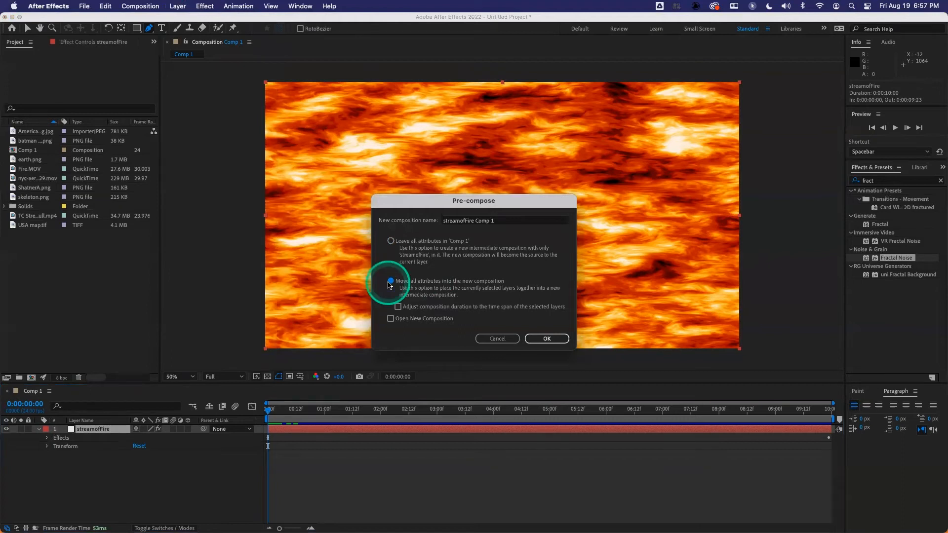
click(496, 222)
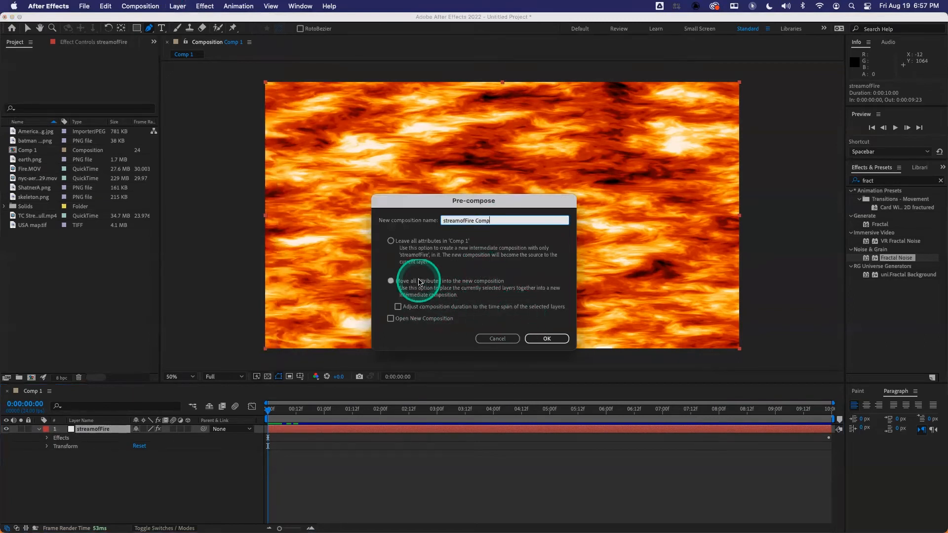
click(544, 339)
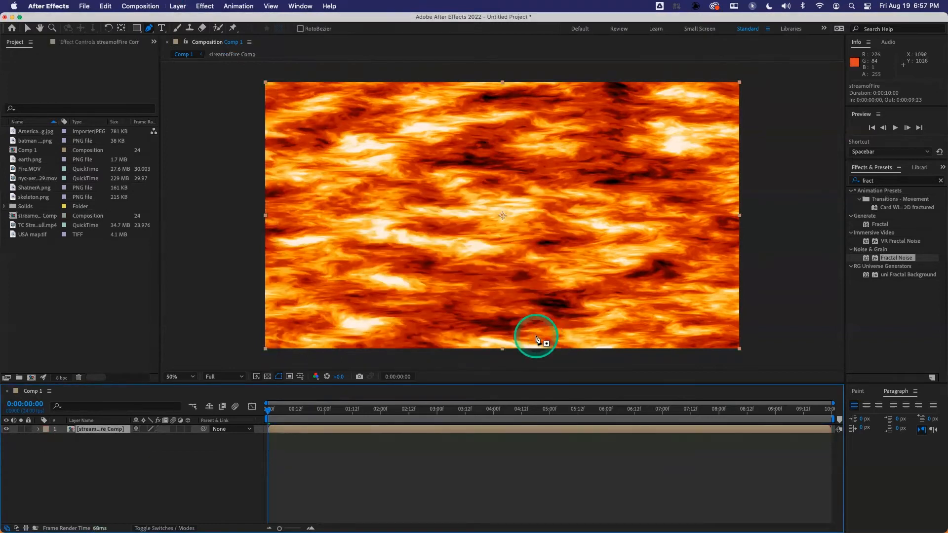
Open the nested streamofFire Comp to inspect its contents, and return to Comp 1 with the nested composition closed.
double_click(72, 430)
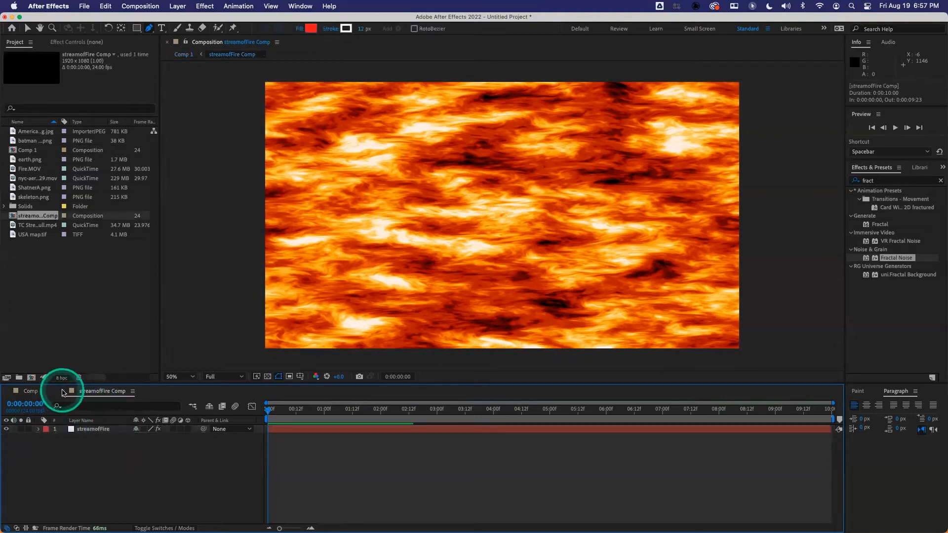
click(69, 432)
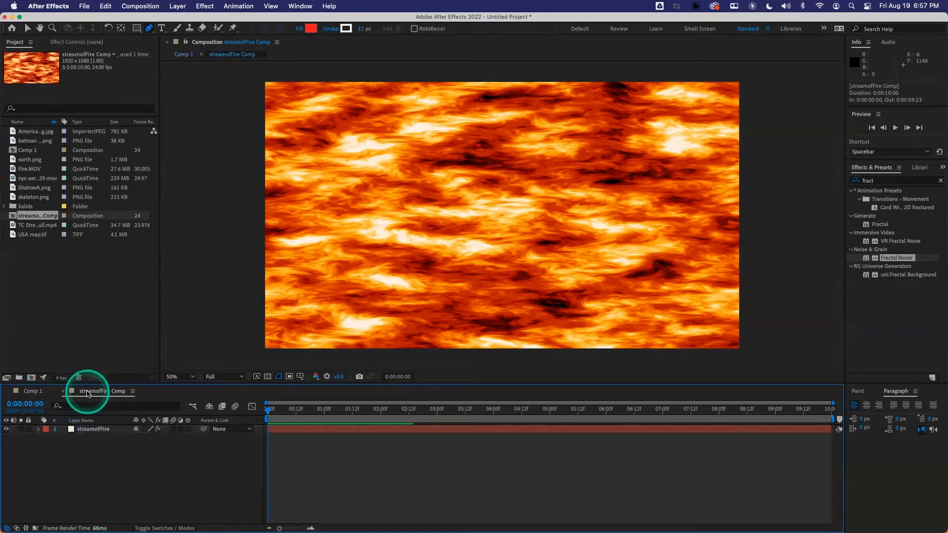
click(62, 391)
double_click(13, 217)
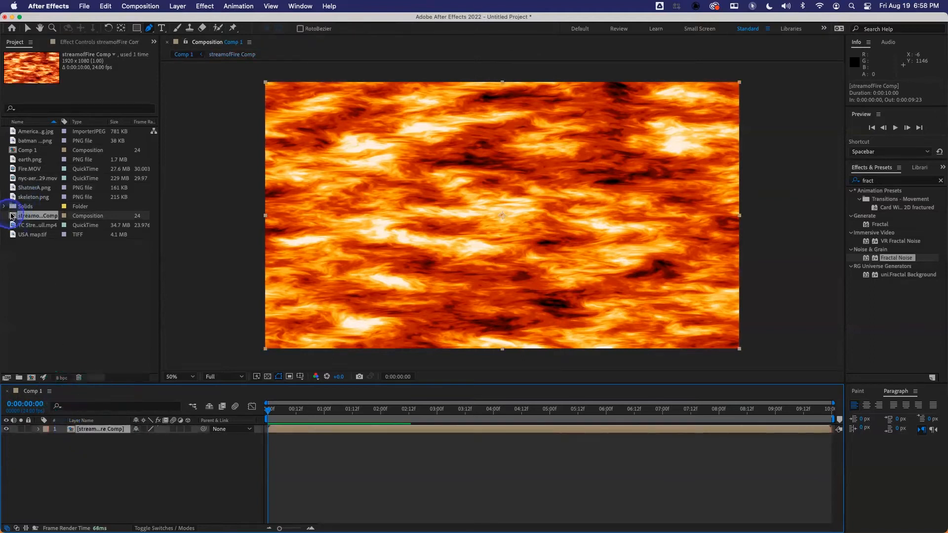
click(62, 391)
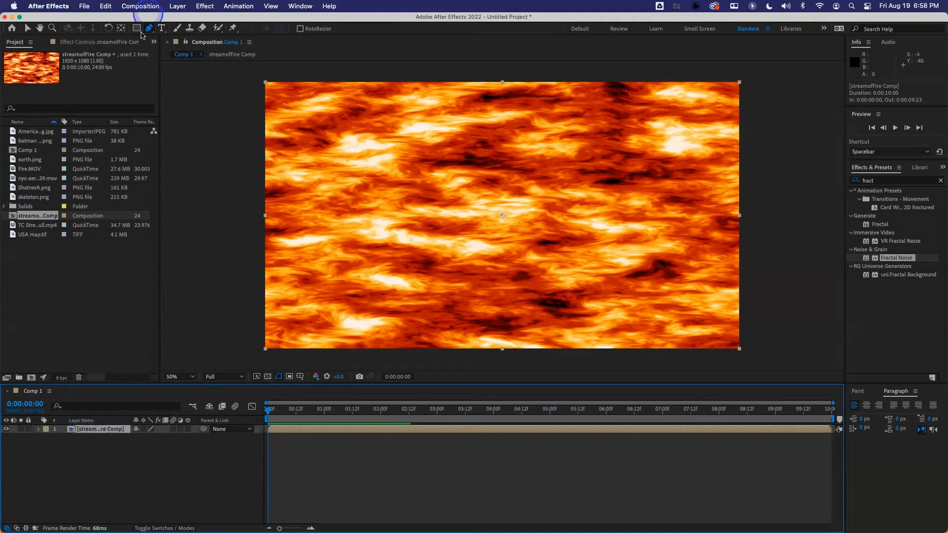
Draw a closed wavy horizontal band mask with the Pen tool across the middle of the streamofFire Comp layer, extending past both frame edges.
click(38, 429)
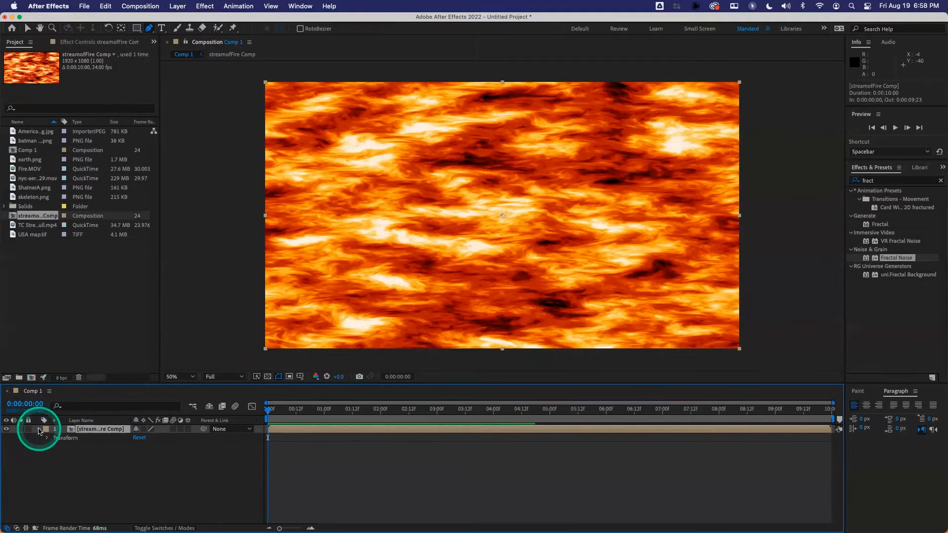
click(149, 28)
click(256, 195)
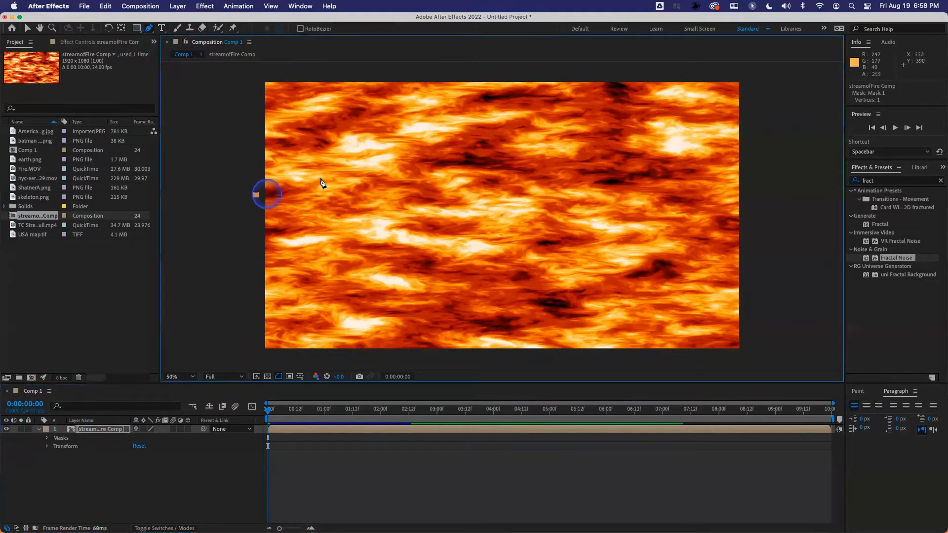
click(414, 181)
drag(485, 179, 503, 195)
drag(527, 203, 557, 179)
drag(602, 185, 621, 208)
drag(677, 186, 752, 199)
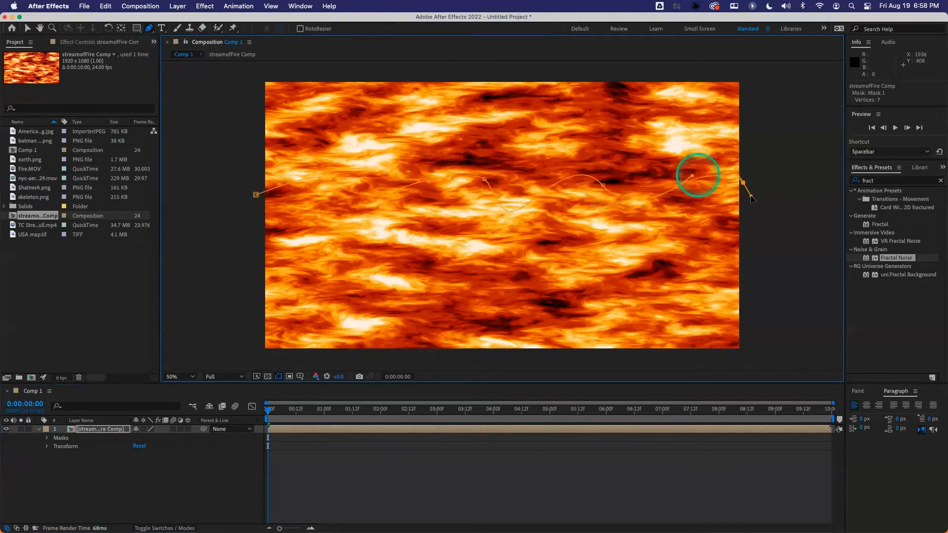
click(749, 255)
drag(750, 255, 684, 253)
drag(623, 254, 609, 245)
drag(536, 239, 520, 252)
drag(465, 252, 439, 252)
drag(383, 232, 248, 250)
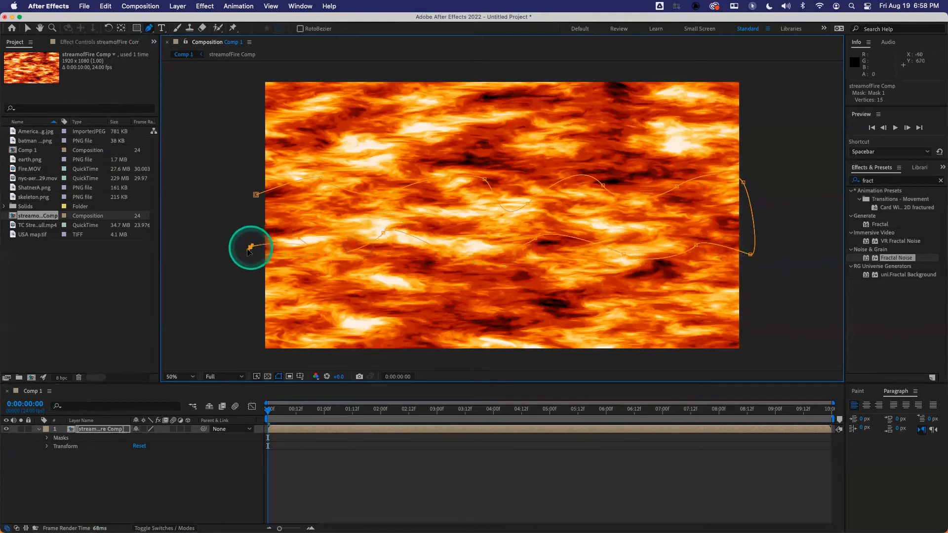
click(256, 195)
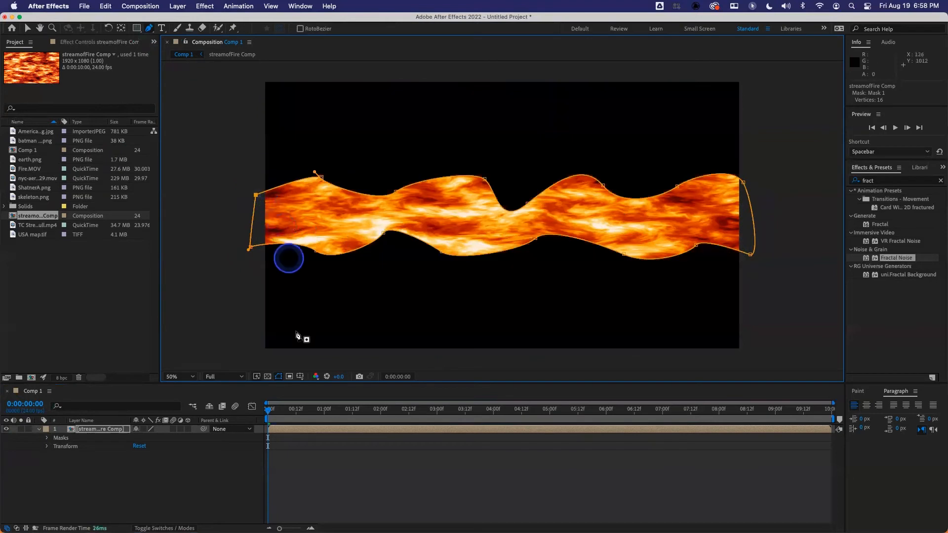
Set the Mask Feather of the wavy band mask to 39 pixels.
key(f)
drag(148, 446, 161, 447)
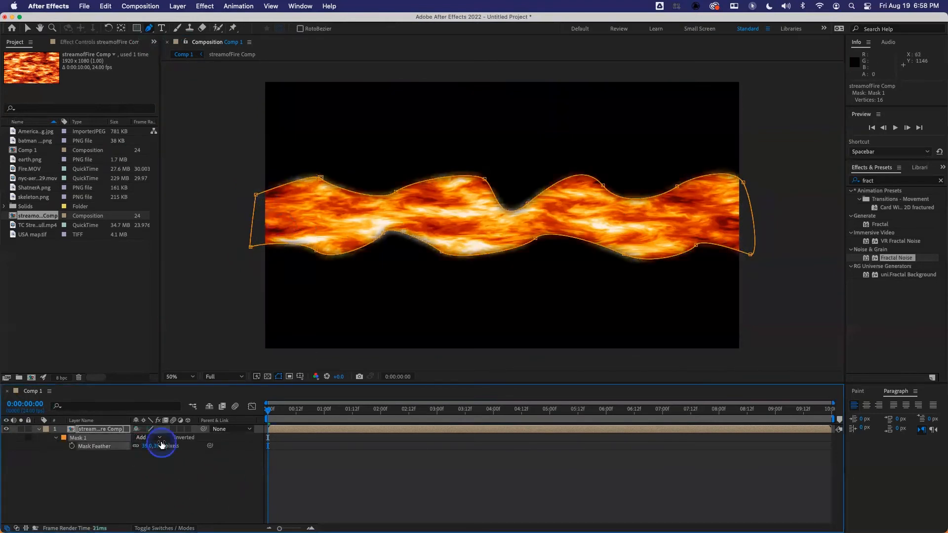
click(169, 482)
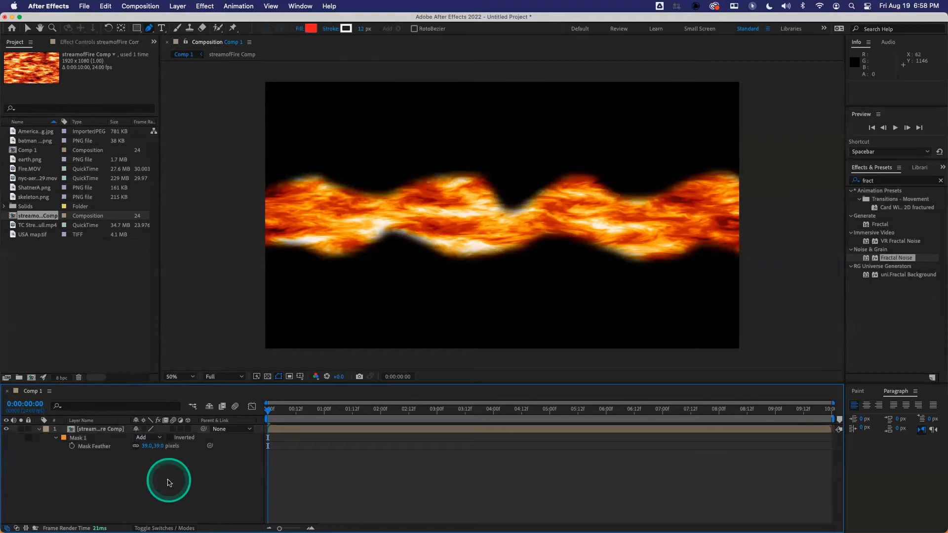
Look inside the nested fire composition, and delete Mask 1 from its layer in Comp 1.
double_click(101, 428)
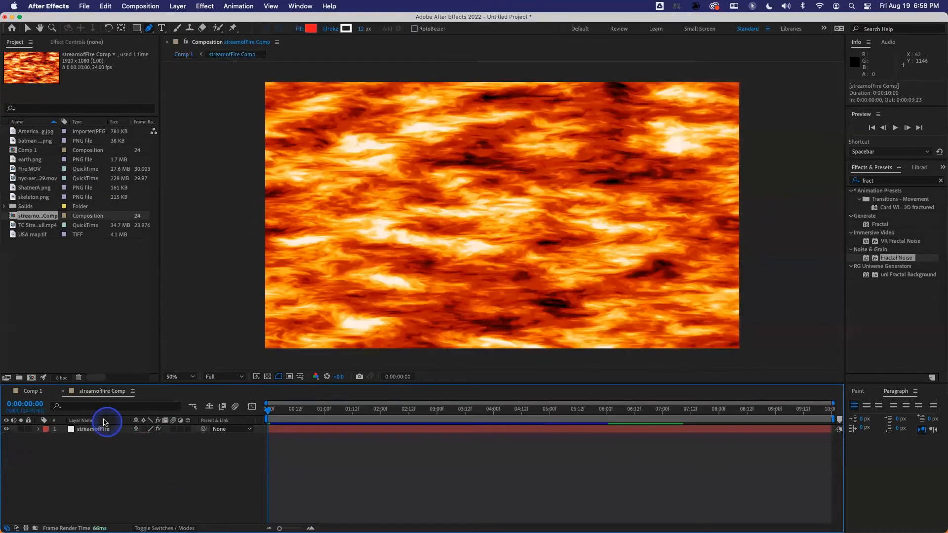
click(31, 390)
click(78, 438)
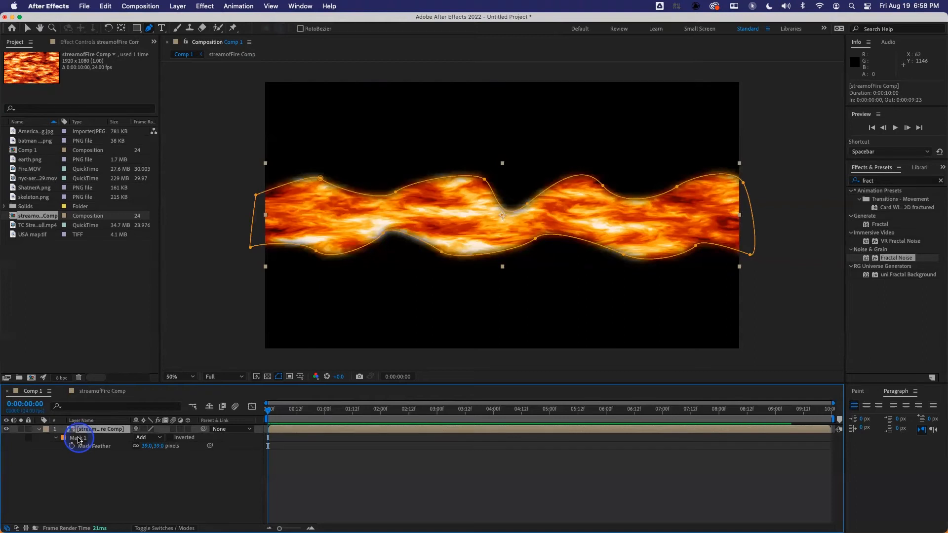
click(78, 439)
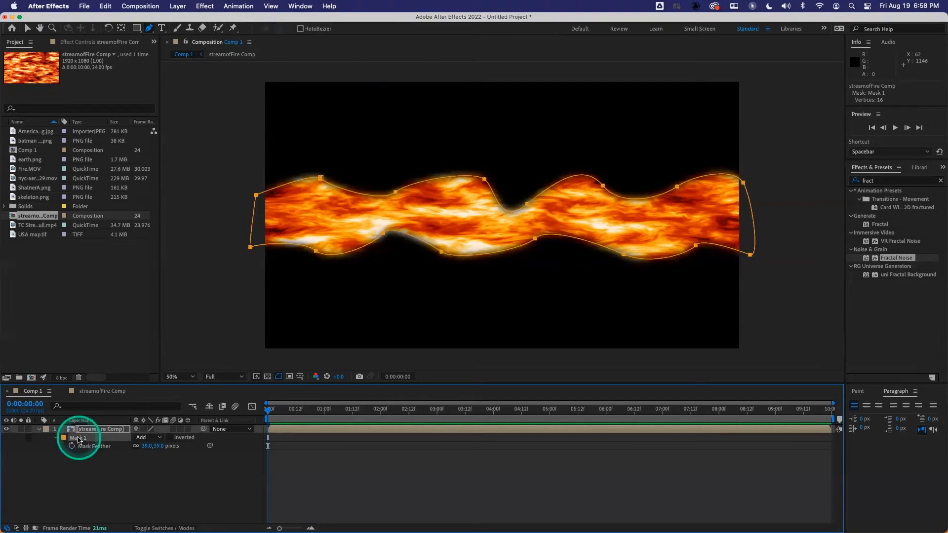
key(Delete)
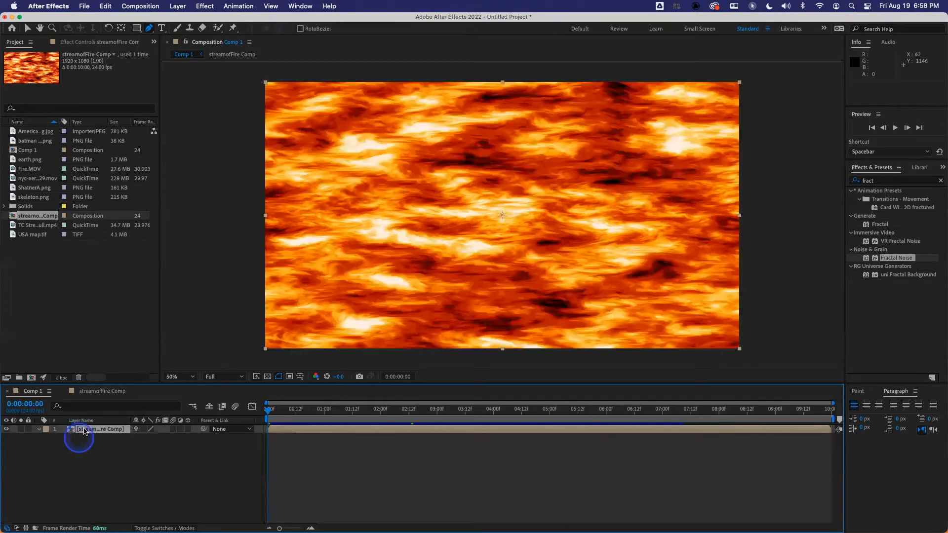
Delete the streamofFire Comp layer from Comp 1.
click(86, 431)
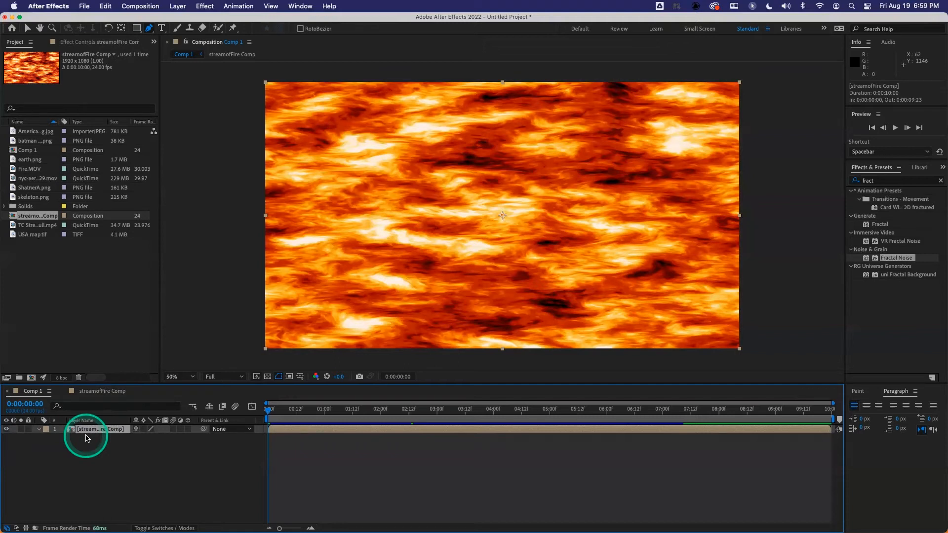
click(85, 430)
key(Delete)
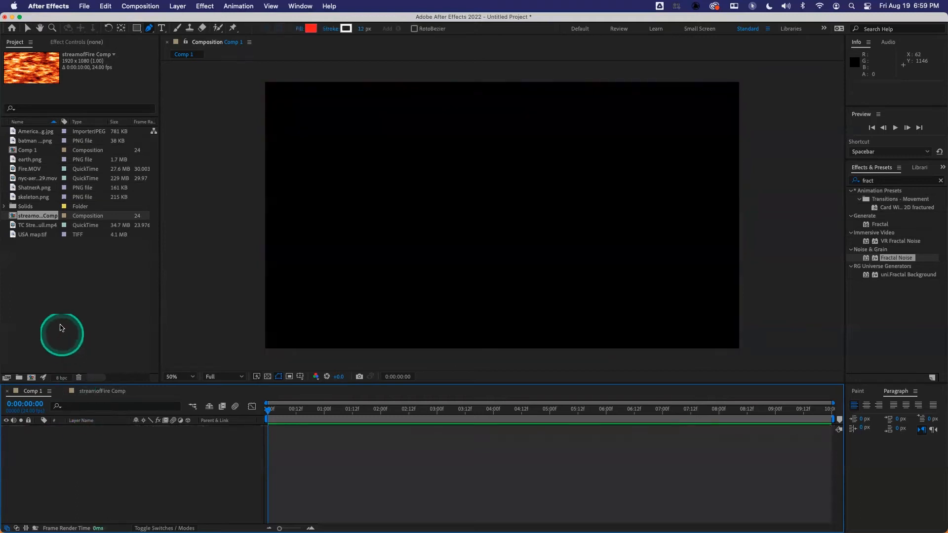
click(70, 266)
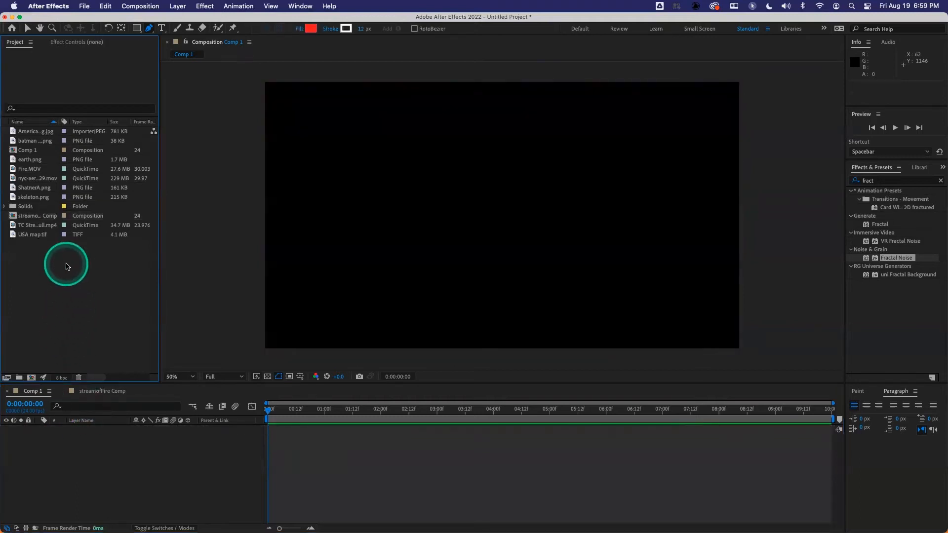
View the Fire.MOV footage in its own viewer and close it again.
click(30, 168)
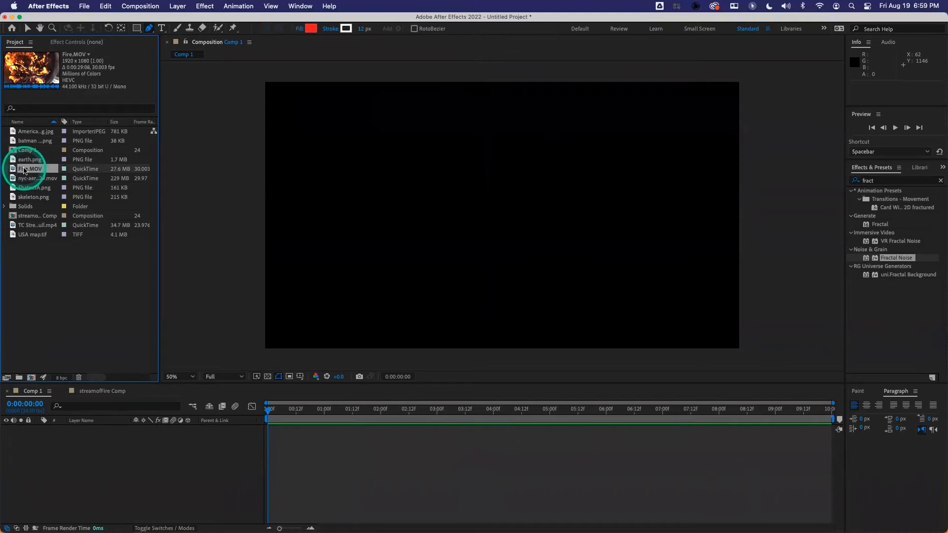
double_click(25, 170)
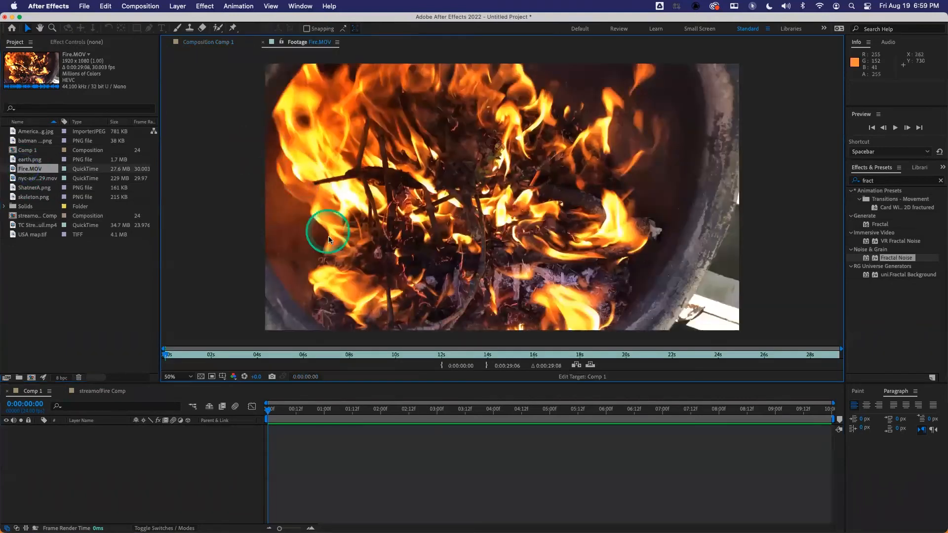
click(262, 42)
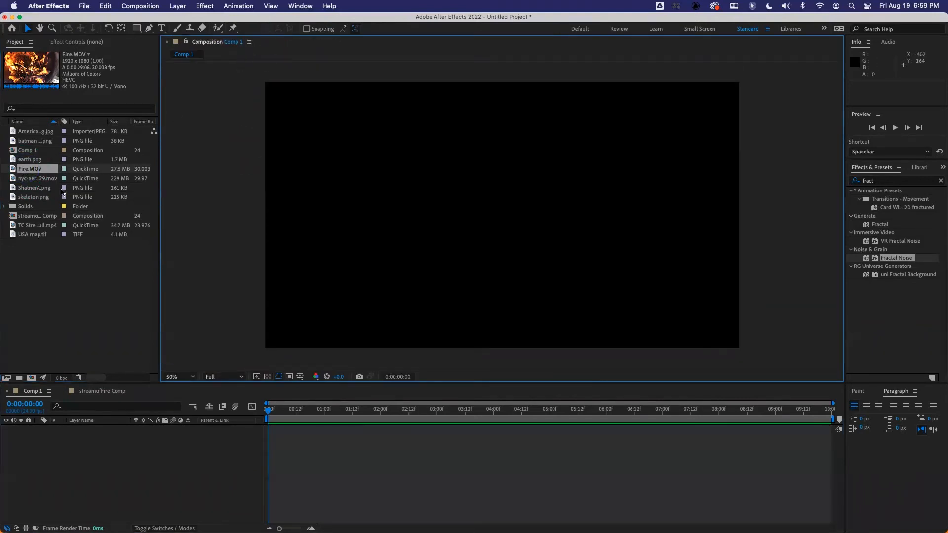
Try Fire.MOV as a layer in Comp 1, scrub it to 0:00:01:06, and remove it again.
drag(16, 170, 113, 457)
drag(262, 407, 338, 409)
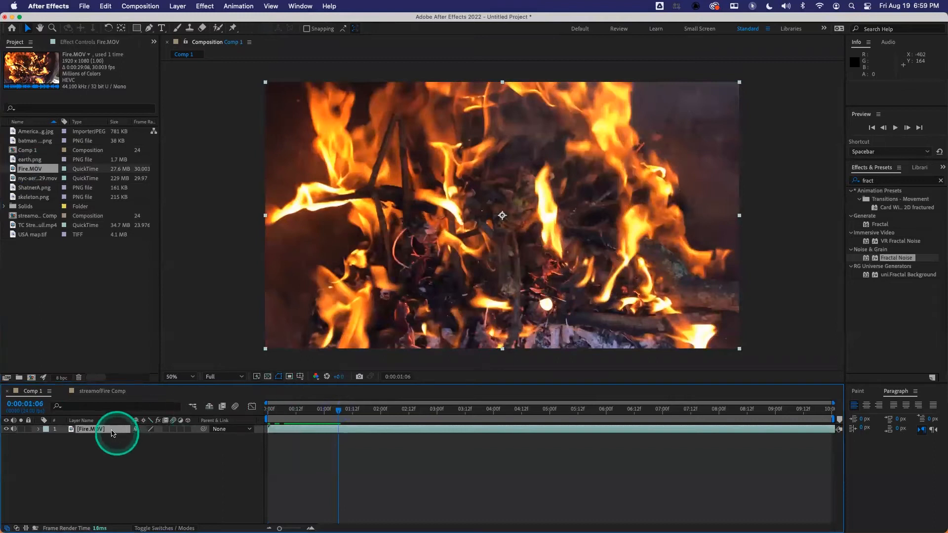
click(80, 430)
key(Delete)
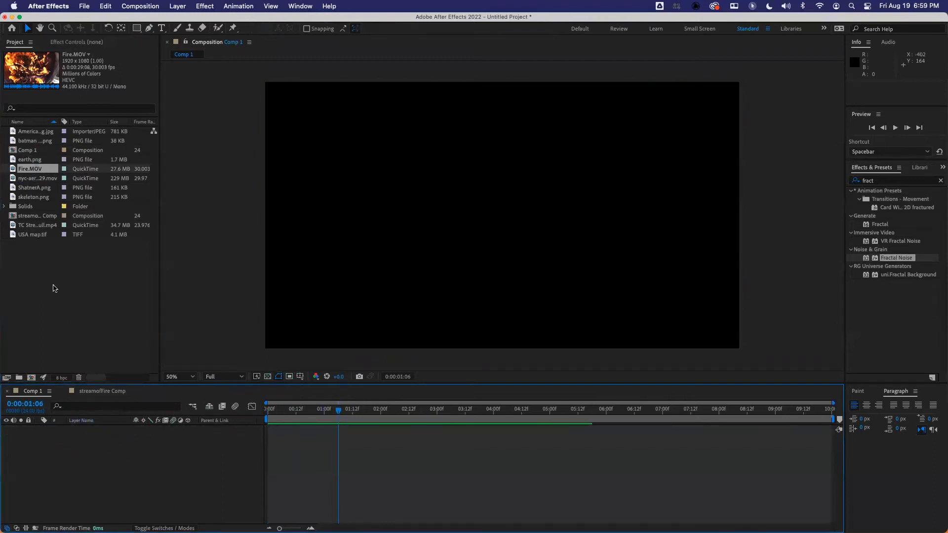
Import Grass.MOV from the L3_Blending folder and add it as a layer in Comp 1.
double_click(47, 267)
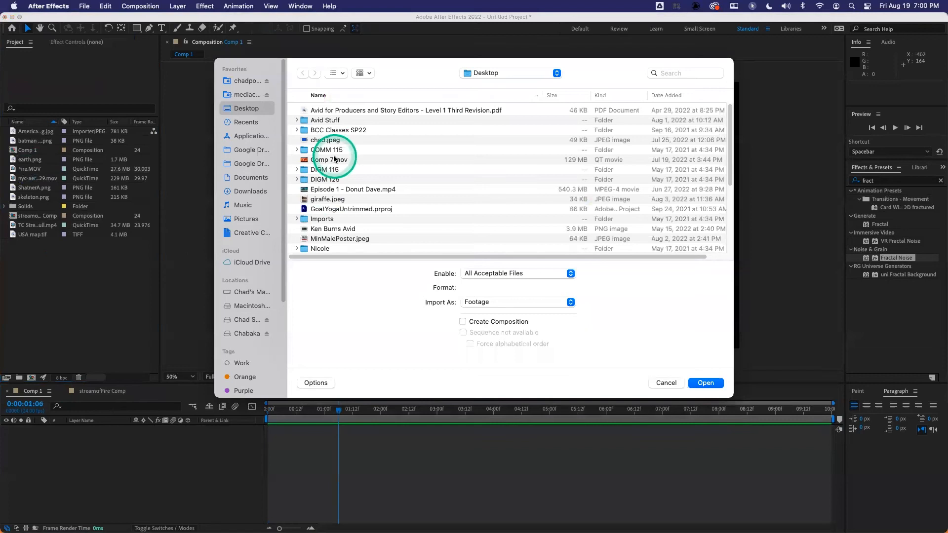
click(487, 73)
click(489, 167)
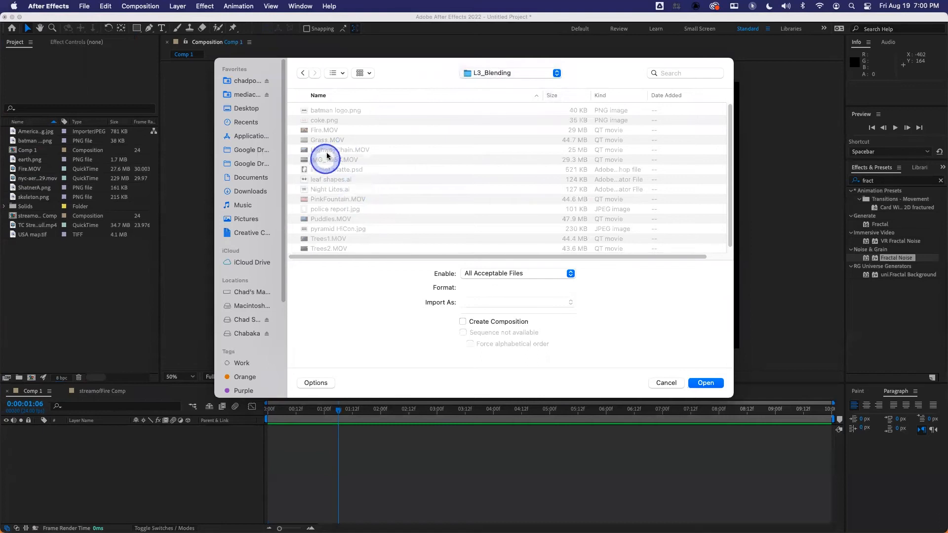
double_click(328, 140)
drag(22, 179, 84, 430)
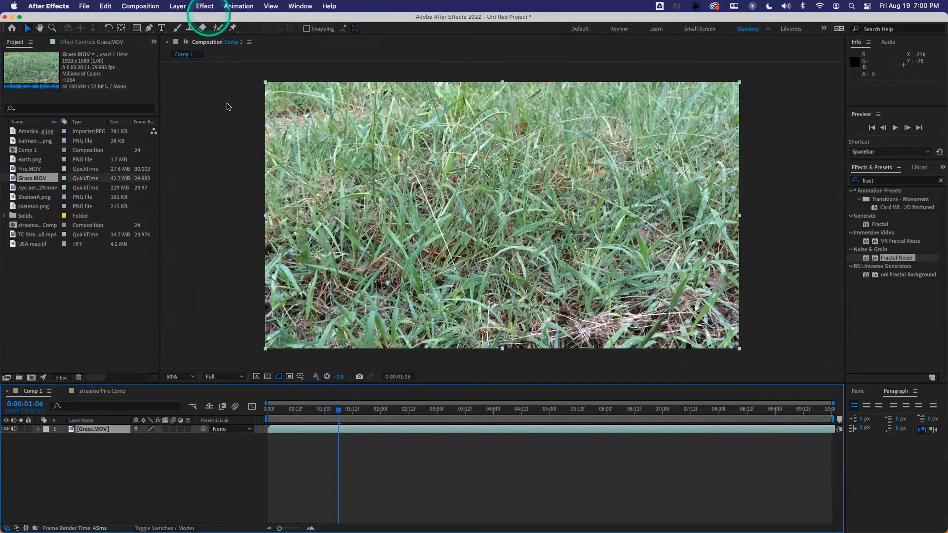
Apply the Displacement Map distortion effect to the Grass.MOV layer.
click(204, 6)
mouse_move(228, 140)
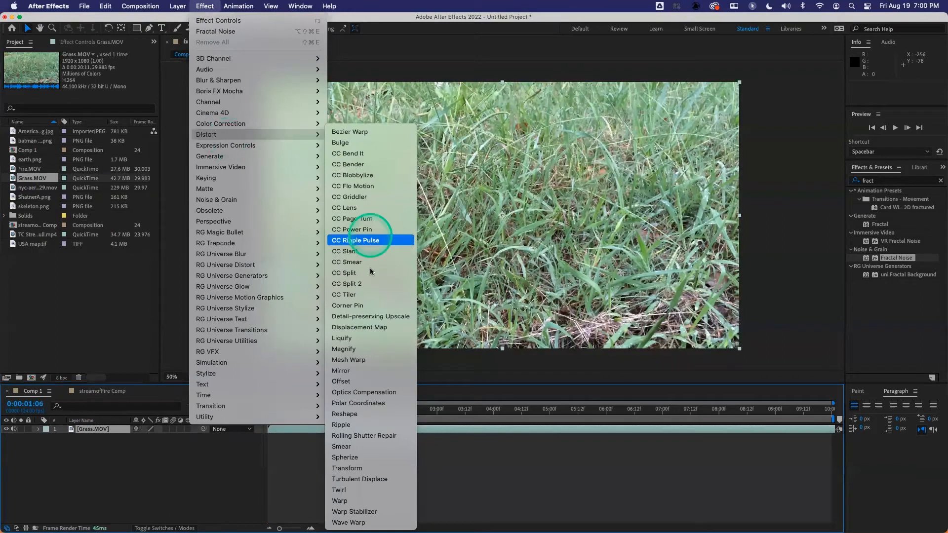
click(363, 327)
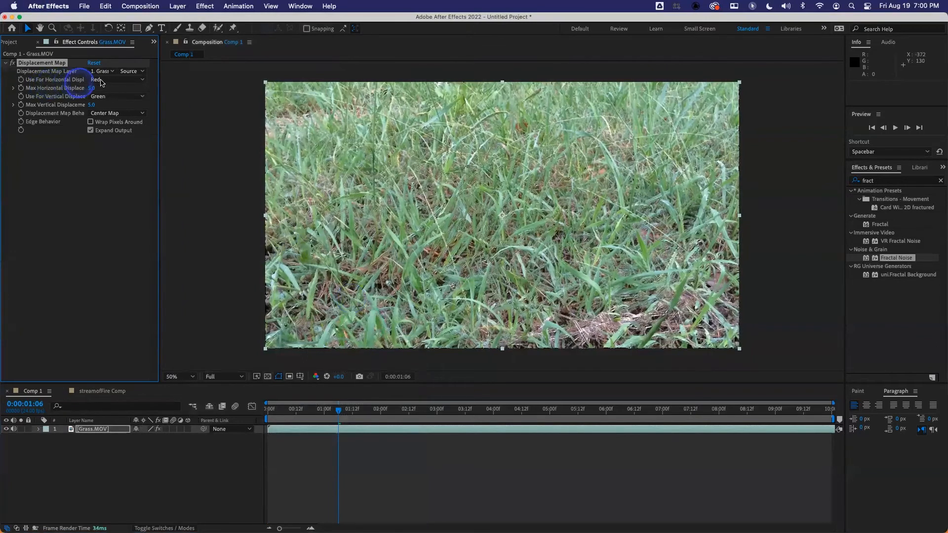
Set both the horizontal and the vertical displacement source of the Displacement Map effect to Luminance.
click(101, 80)
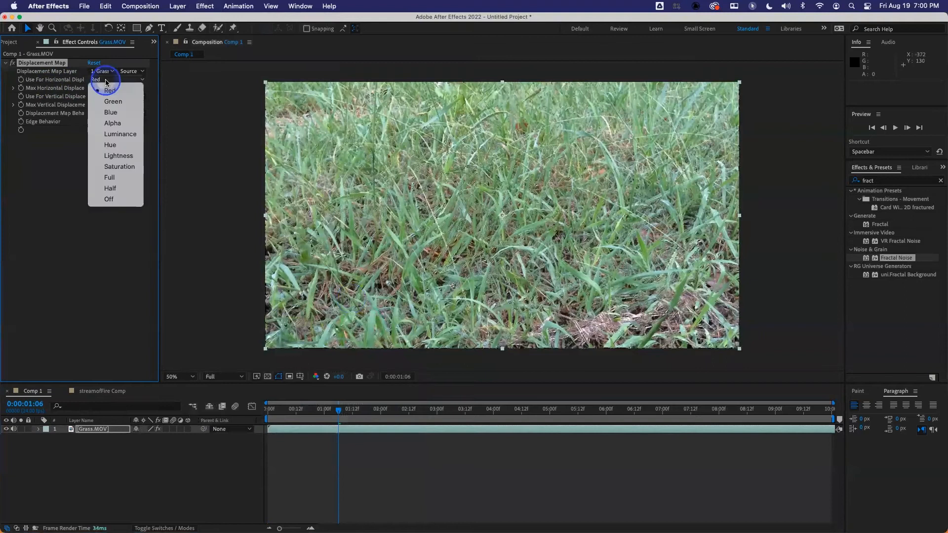
click(123, 134)
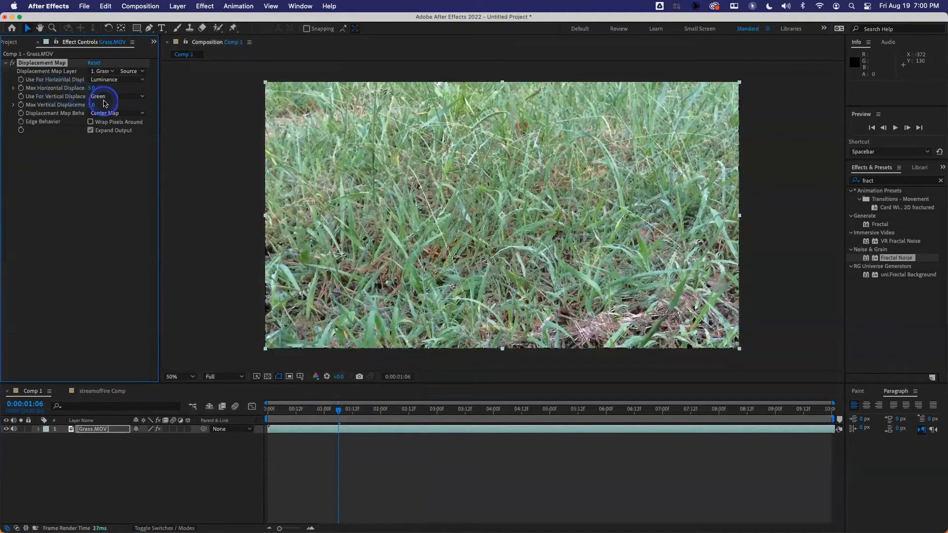
click(105, 97)
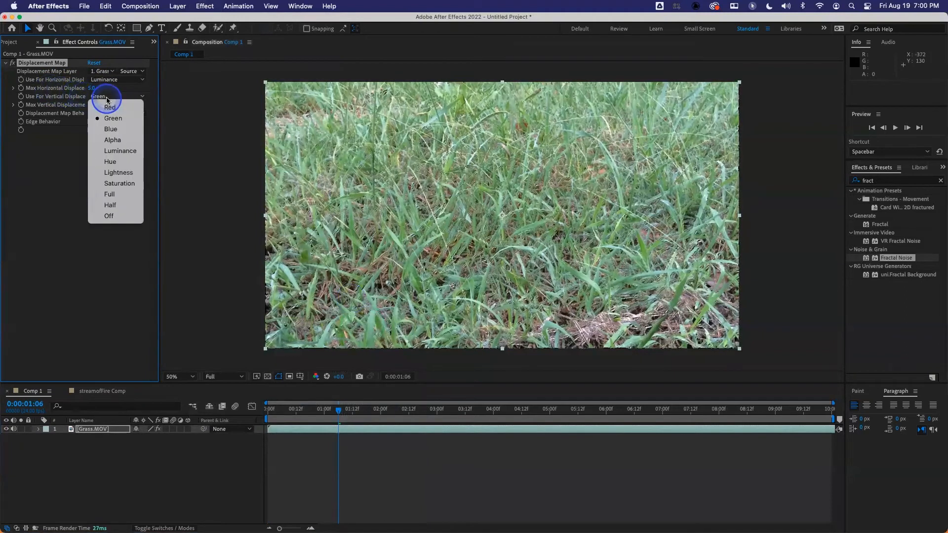
click(120, 150)
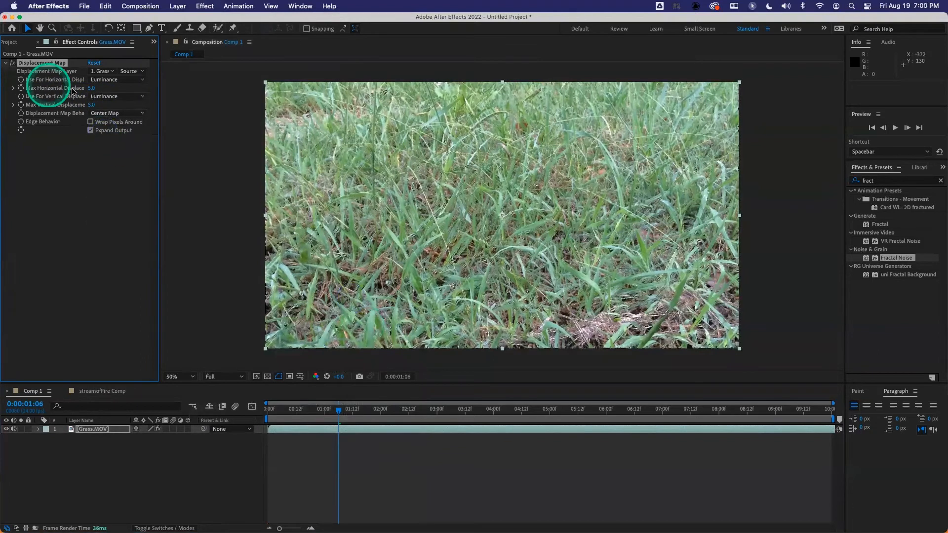
Set the Displacement Map's maximum displacement to 56 horizontally and 69 vertically, and mute the Grass.MOV layer's audio.
drag(91, 88, 123, 104)
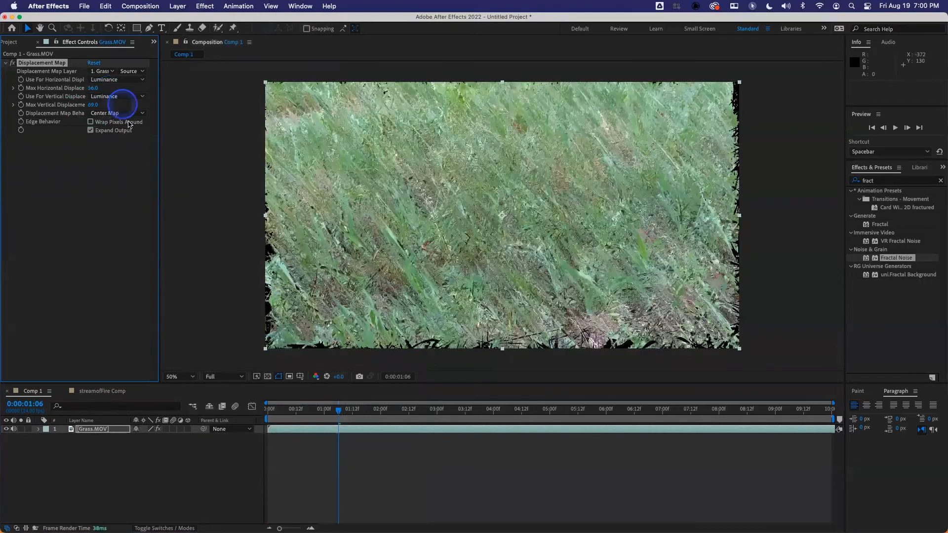
click(22, 425)
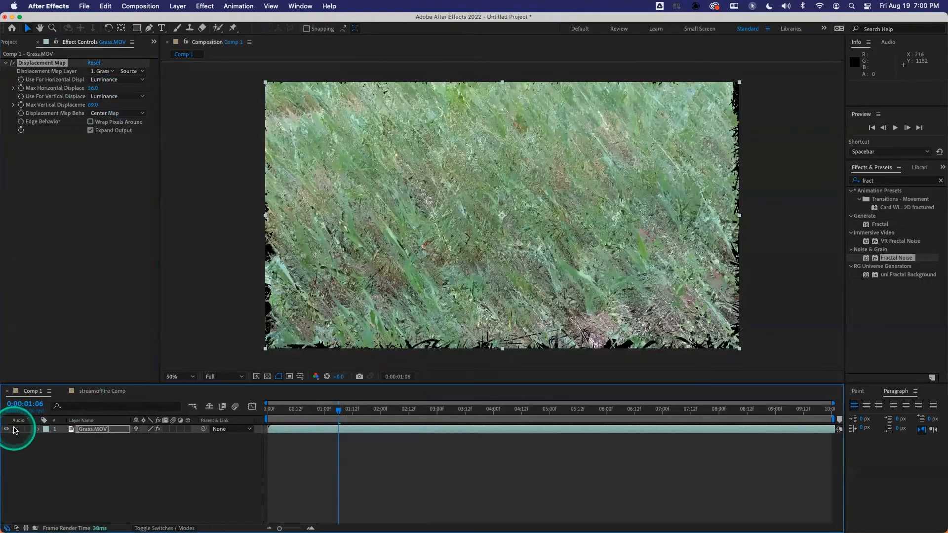
Play Comp 1 from the first frame and examine the displaced grass up close at 100% magnification.
click(311, 419)
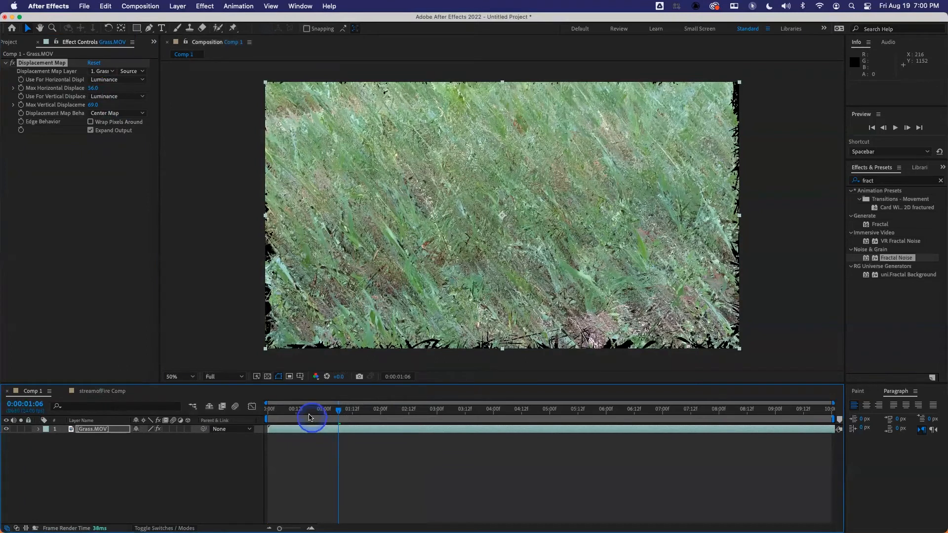
click(262, 408)
key(space)
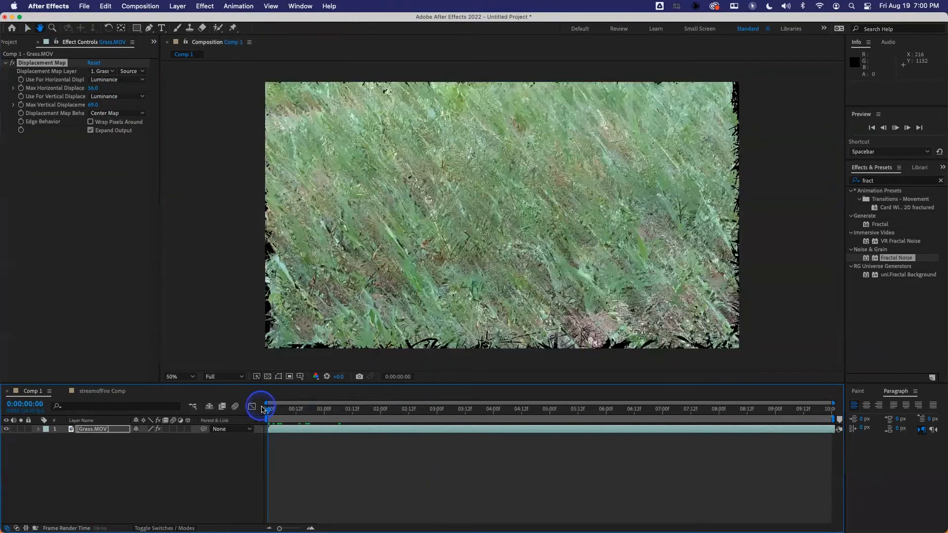
click(309, 295)
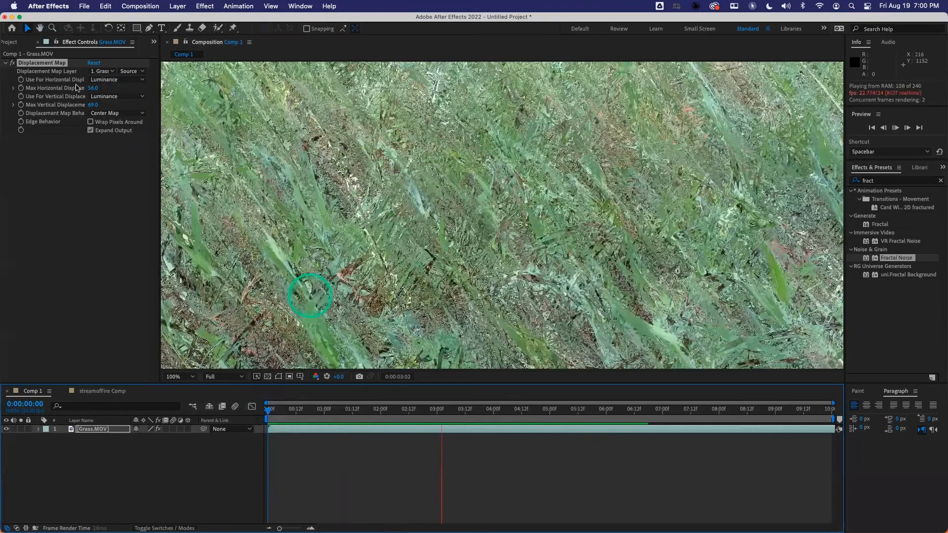
Try a maximum horizontal displacement of 252 with a much stronger vertical displacement, and play back the result.
drag(143, 98, 142, 95)
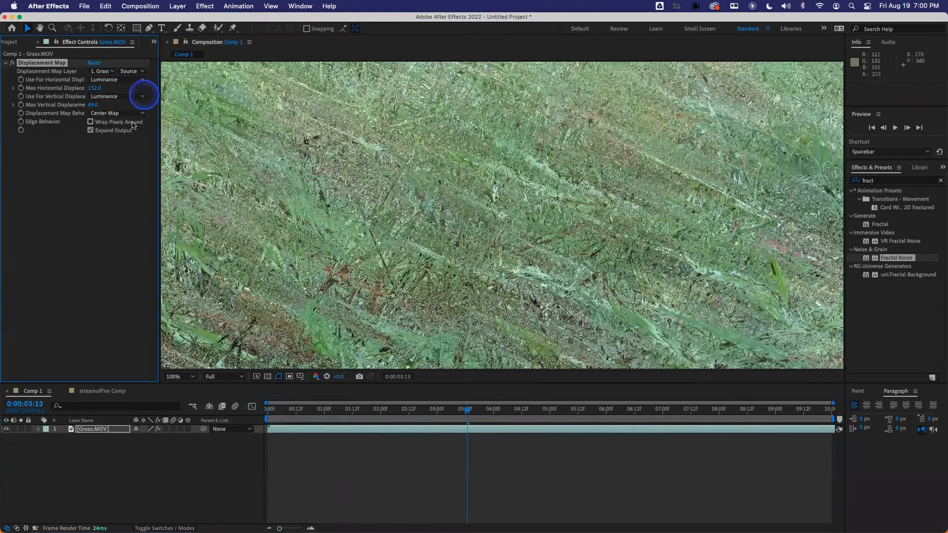
click(120, 174)
key(space)
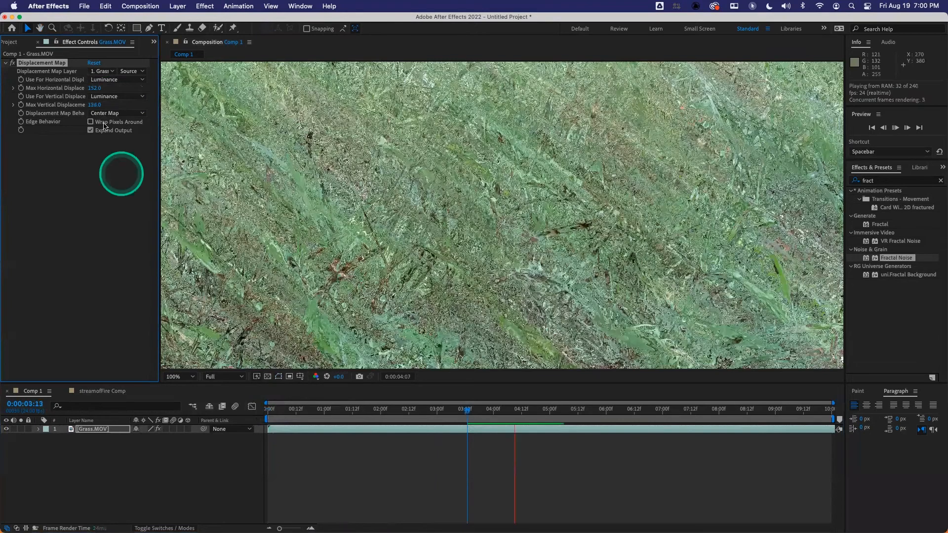
Reset the Displacement Map effect on Grass.MOV and set both its horizontal and vertical displacement sources to Luminance.
click(107, 79)
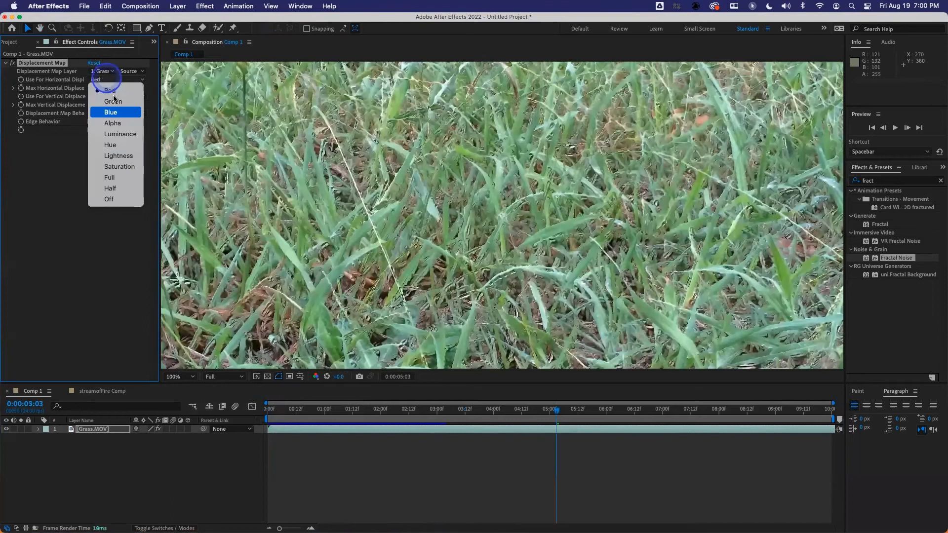
click(120, 134)
click(109, 97)
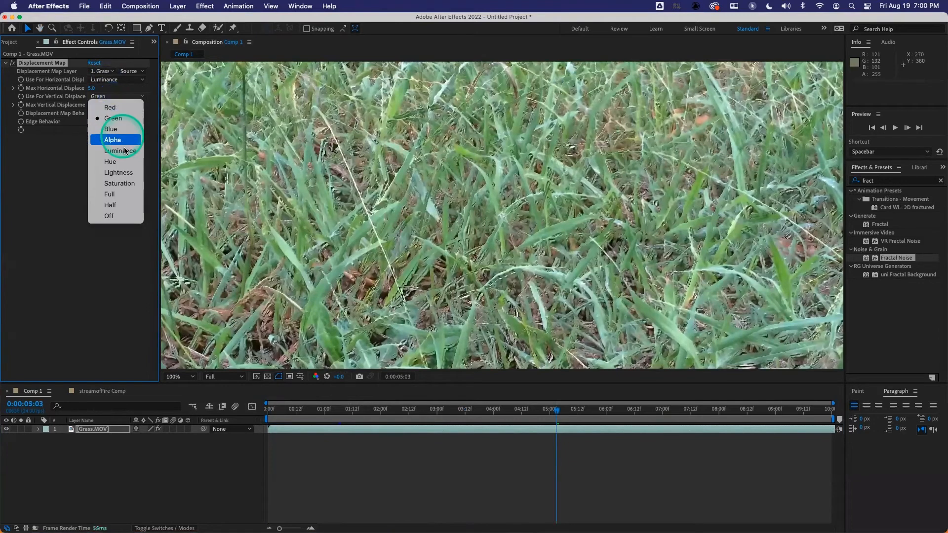
click(123, 151)
Add ShatnerA.png from the project's footage to Comp 1 as a layer beneath Grass.MOV.
click(9, 43)
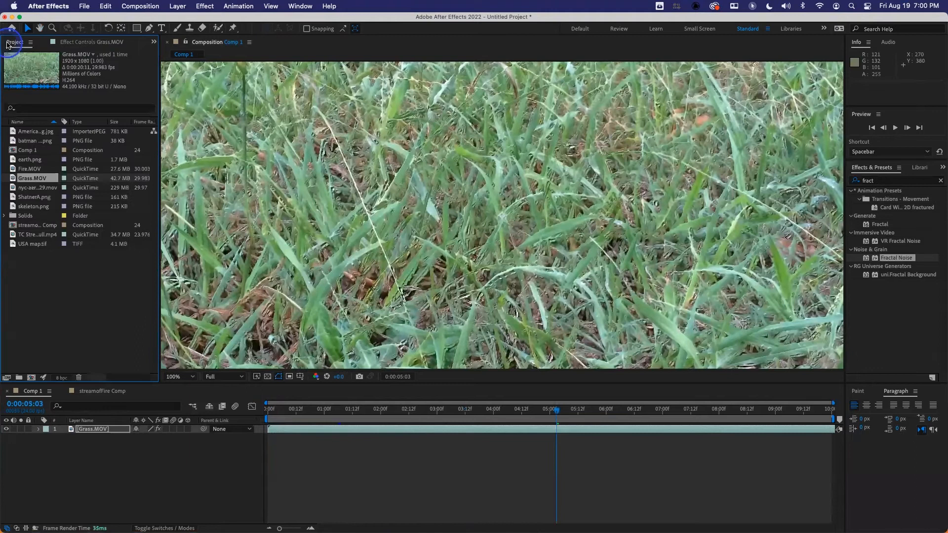
click(81, 257)
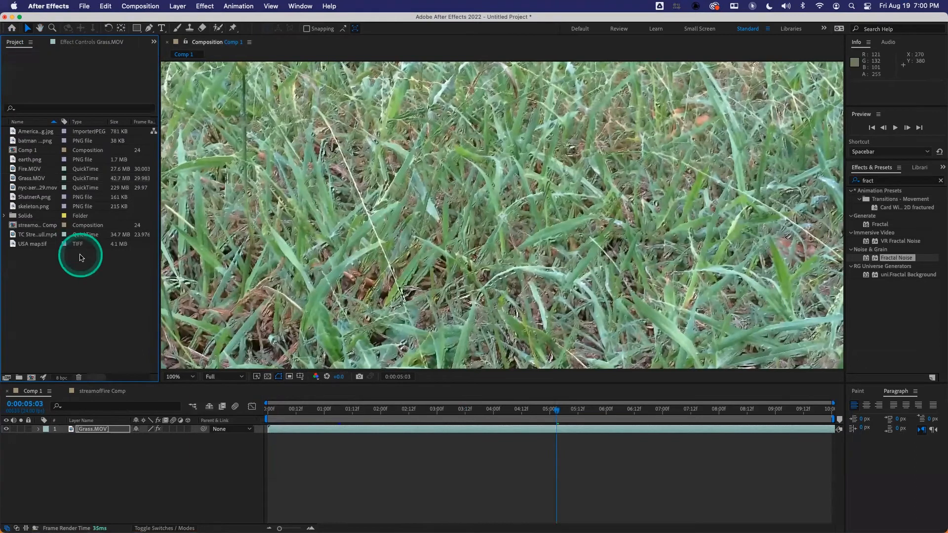
click(336, 225)
scroll(336, 226, down, 2)
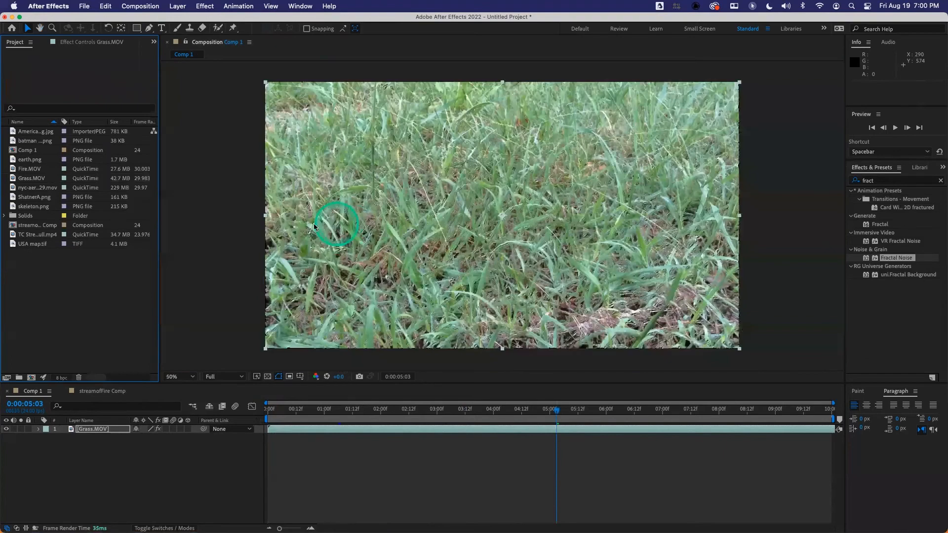
click(36, 199)
drag(35, 201, 103, 450)
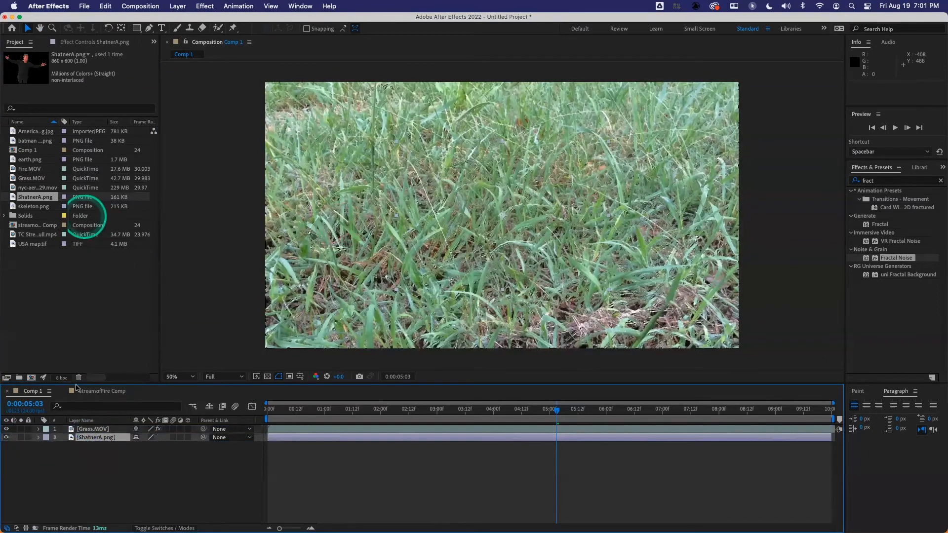
Choose ShatnerA.png as the displacement map layer for the effect on Grass.MOV.
click(93, 429)
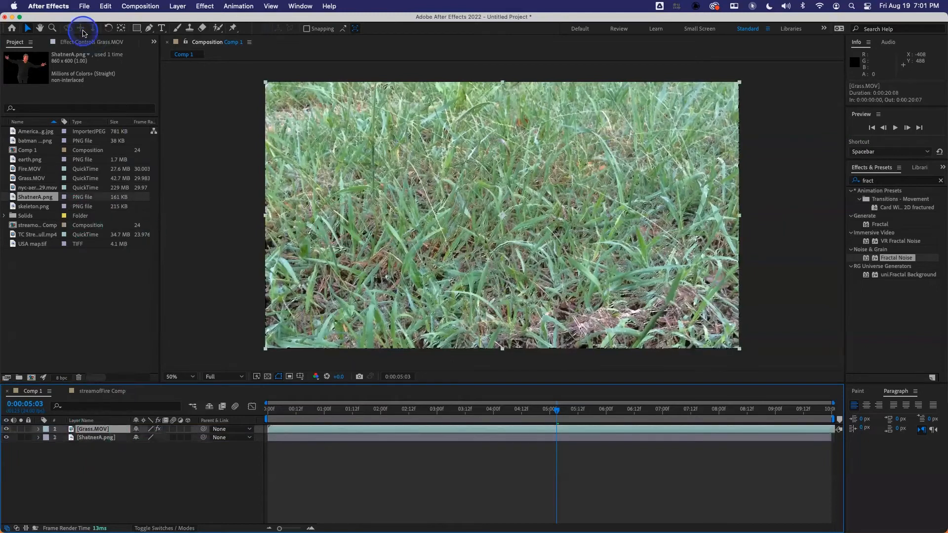
click(89, 44)
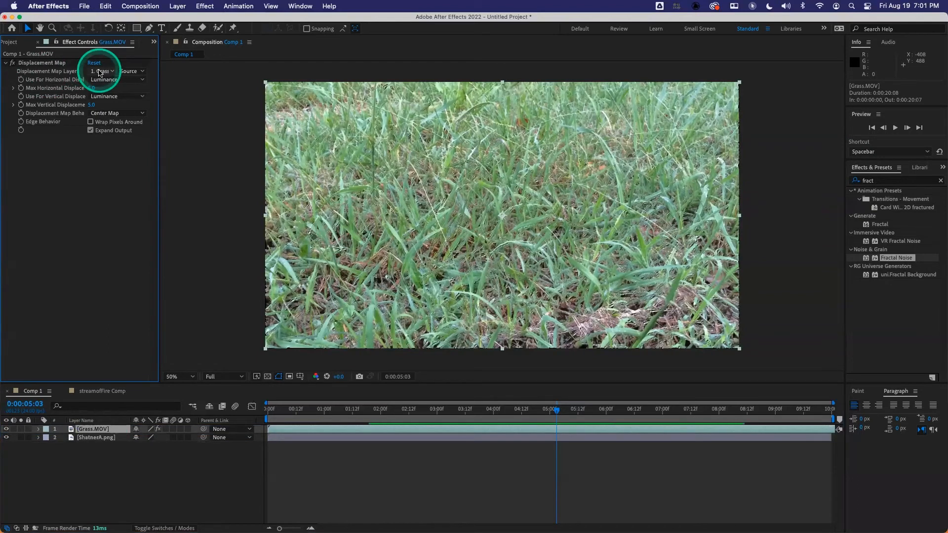
click(100, 73)
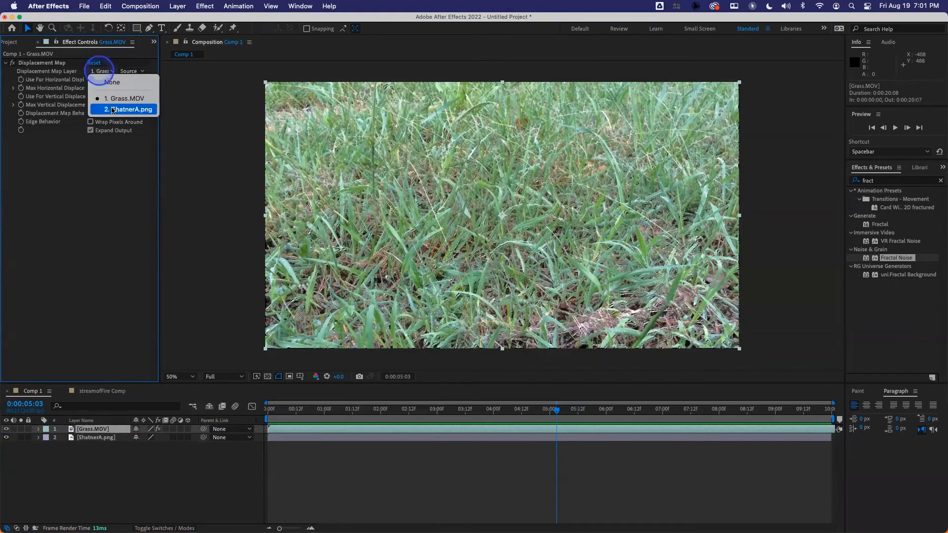
click(113, 110)
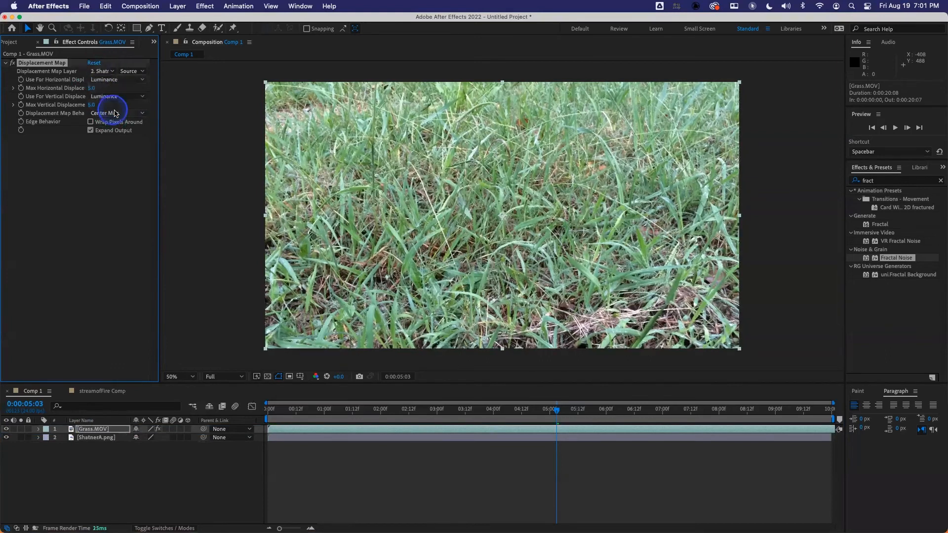
Set the maximum displacement to 49 horizontally and 38 vertically, judging the distortion up close at 0:00:03:01.
mouse_move(91, 88)
mouse_down()
mouse_move(106, 88)
mouse_move(93, 105)
mouse_move(100, 91)
mouse_up()
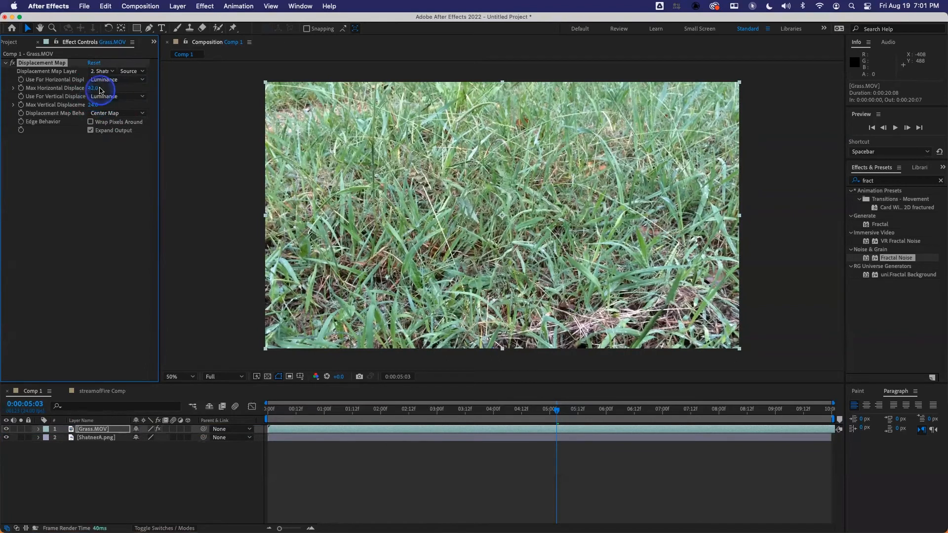
drag(478, 407, 438, 407)
key(period)
click(506, 131)
click(511, 148)
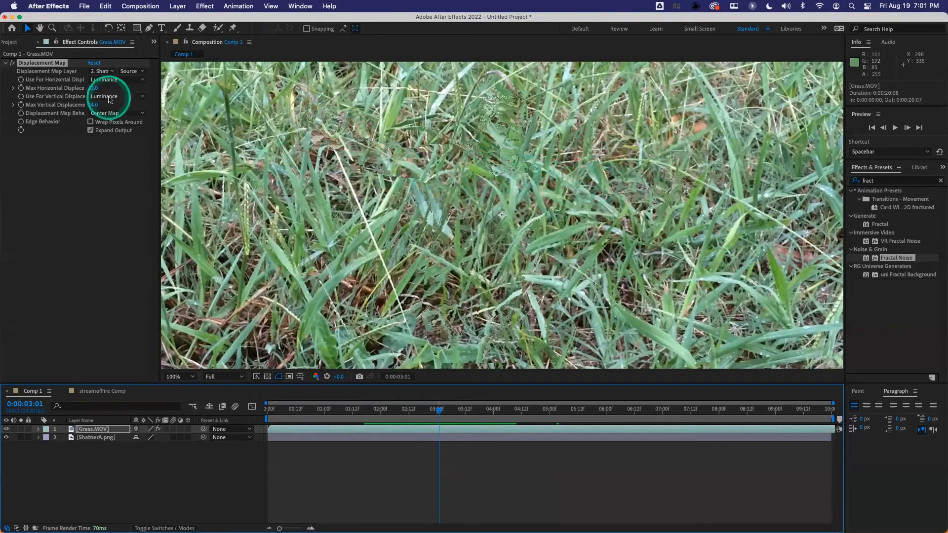
drag(93, 89, 100, 108)
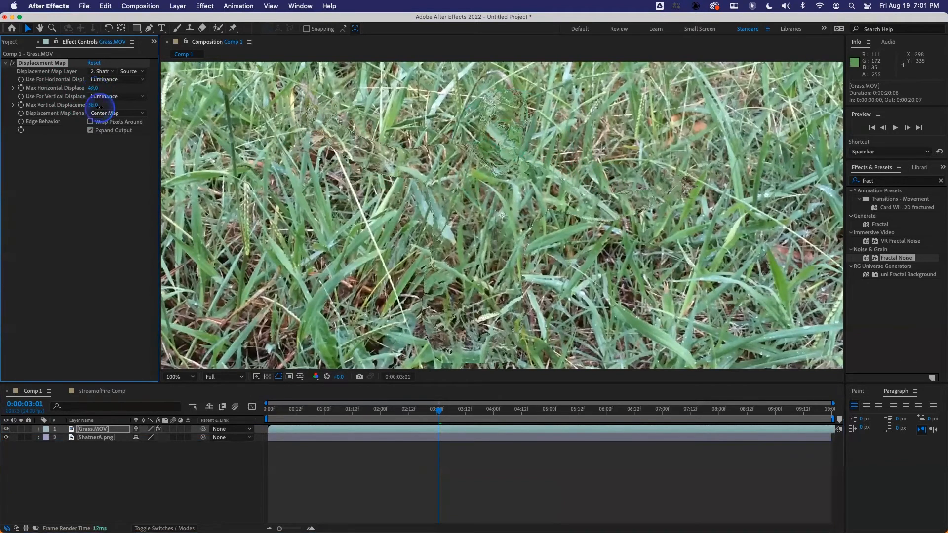
Delete the ShatnerA.png layer from Comp 1.
click(94, 437)
key(Delete)
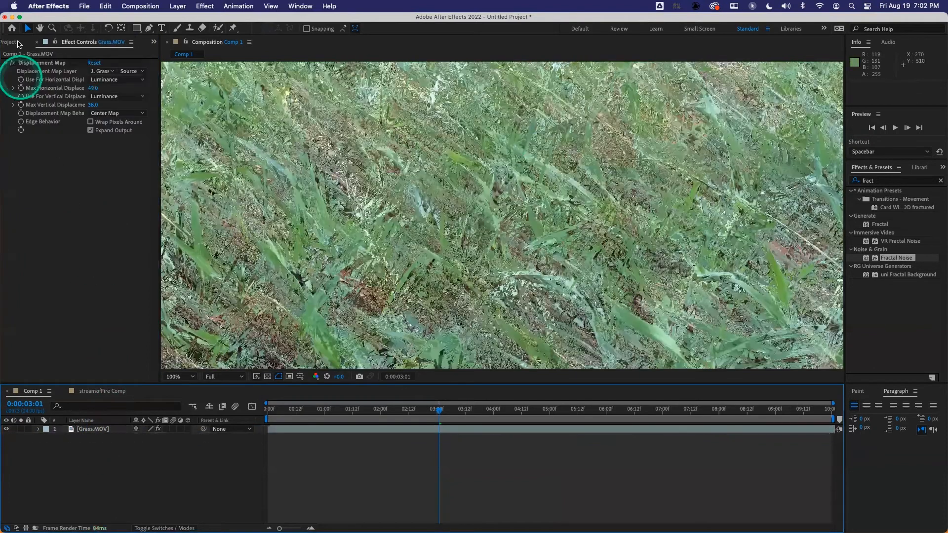
double_click(86, 282)
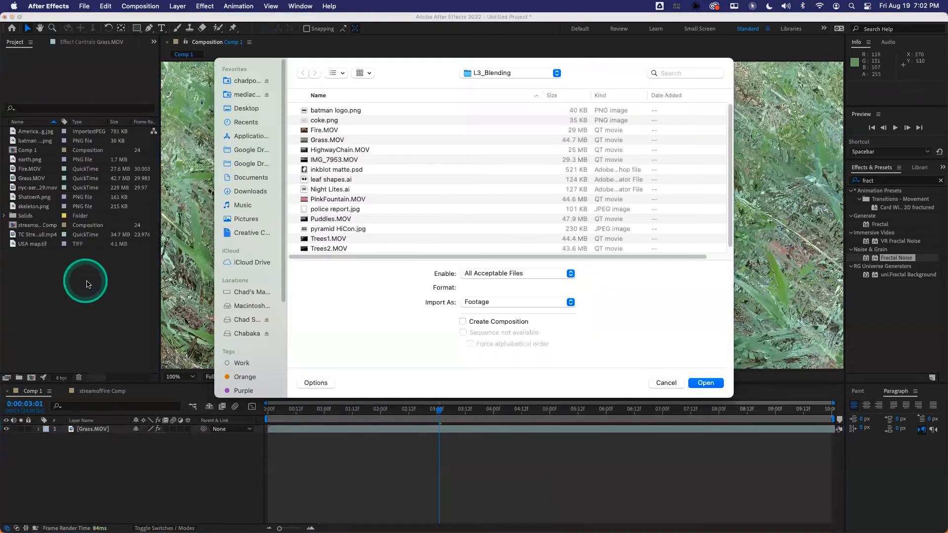
click(491, 72)
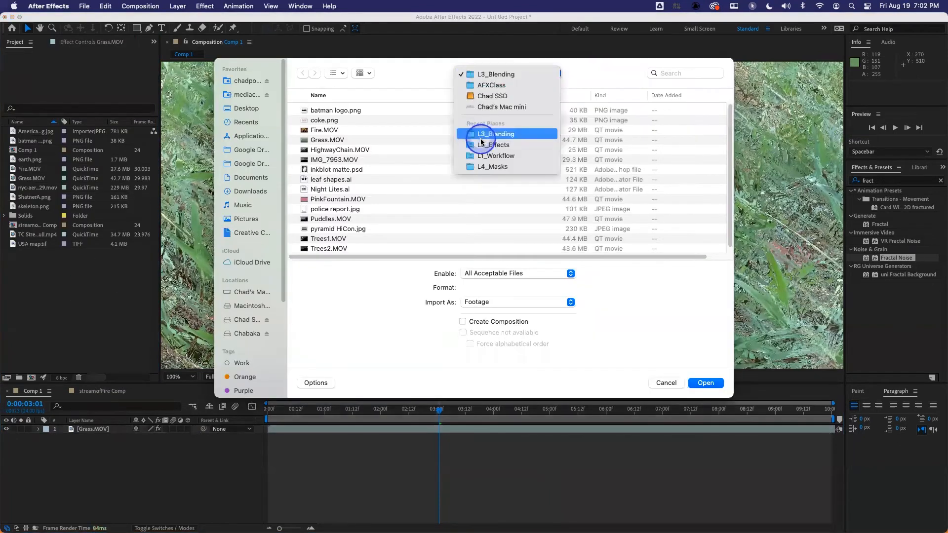
click(492, 167)
double_click(343, 129)
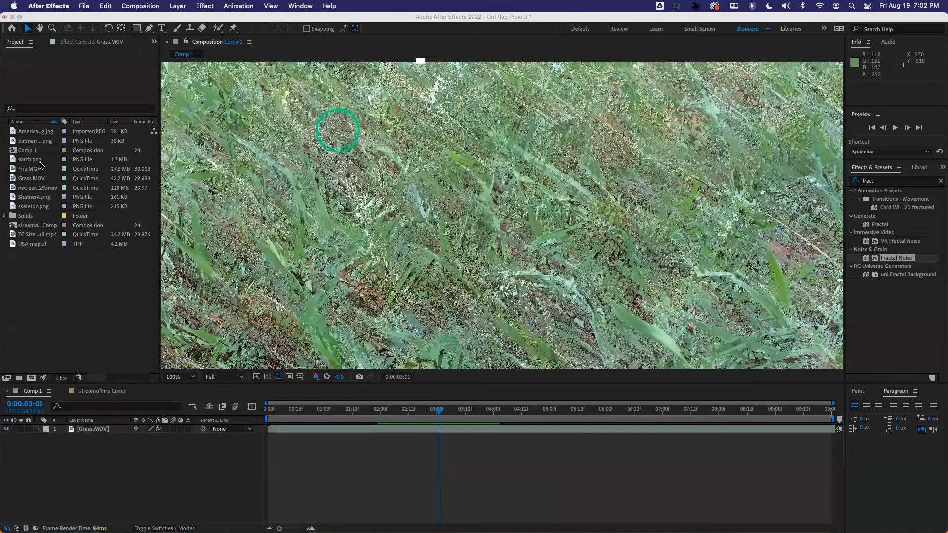
drag(38, 150, 81, 444)
click(14, 437)
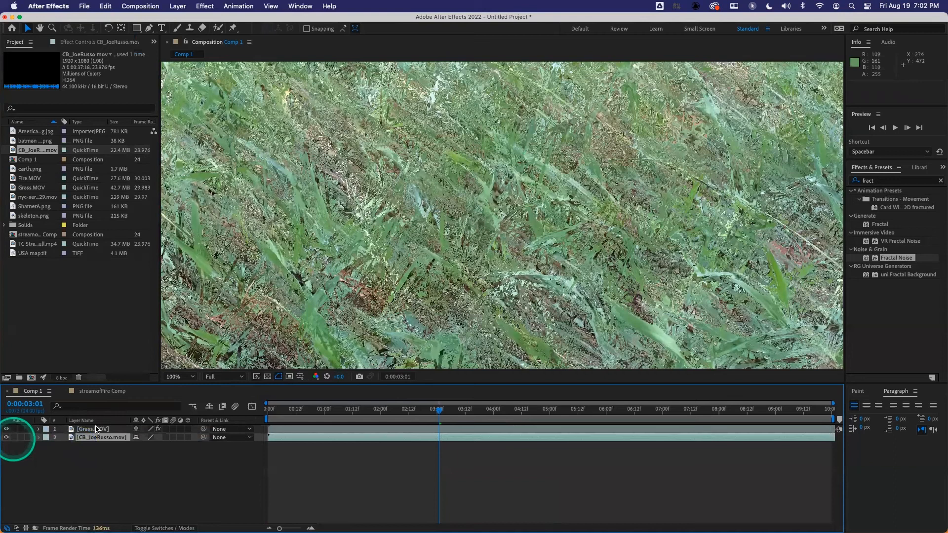
Hide Grass.MOV temporarily to examine the CB_JoeRusso.mov footage underneath, and show the grass again.
click(96, 43)
click(7, 429)
scroll(380, 242, up, 1)
scroll(380, 241, down, 1)
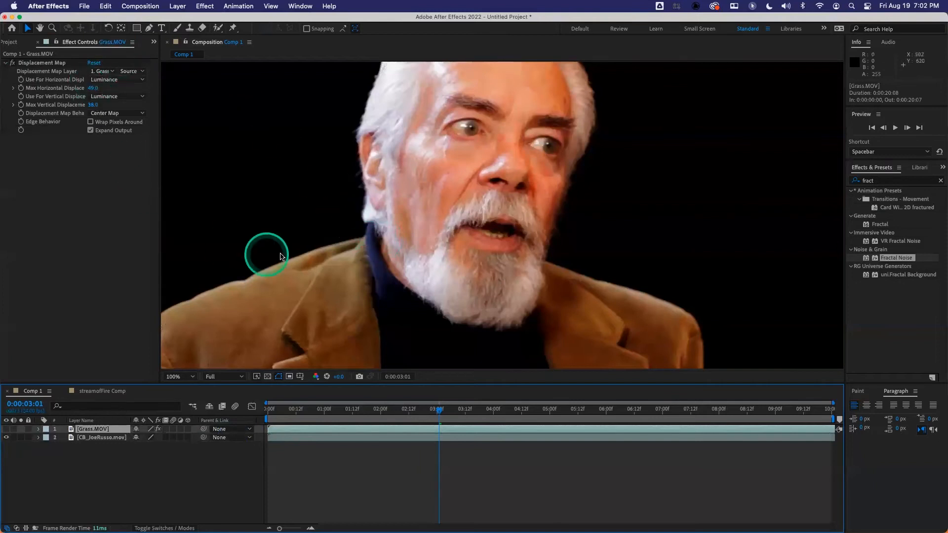
scroll(230, 245, down, 2)
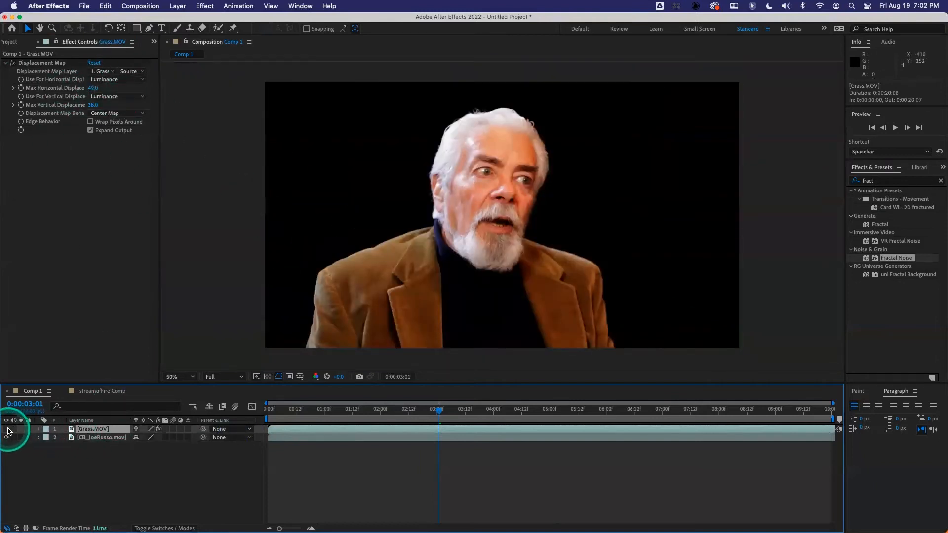
click(7, 430)
Use CB_JoeRusso.mov as the displacement map layer for Grass.MOV and enable Wrap Pixels Around.
click(102, 71)
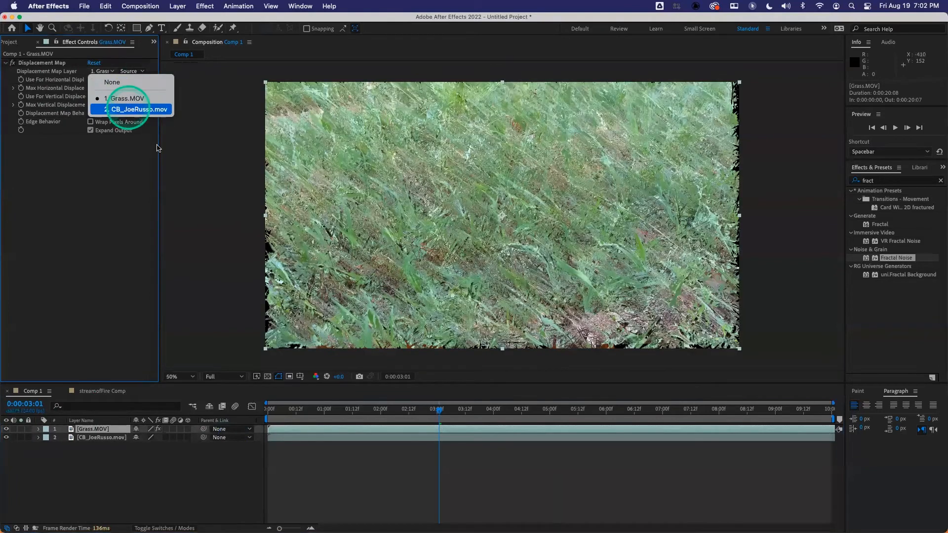
click(132, 111)
click(91, 122)
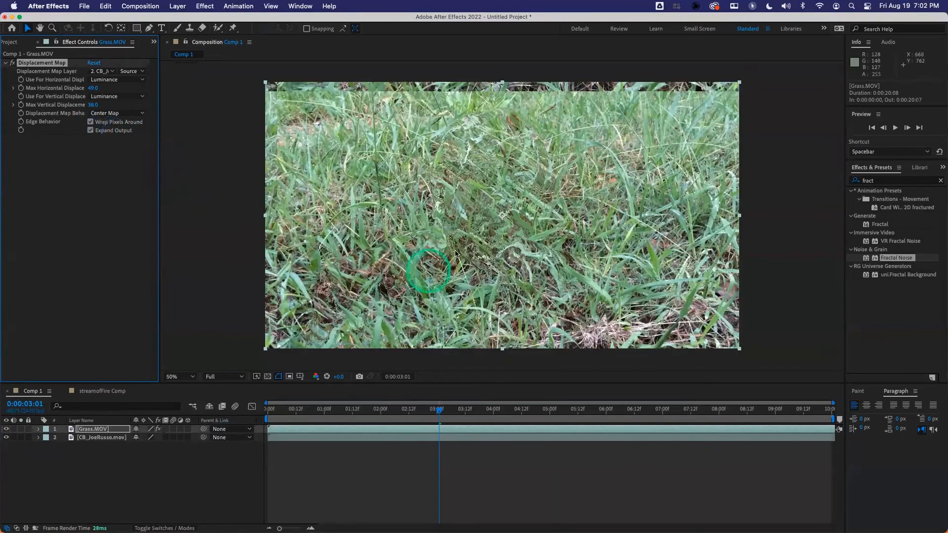
Scale the Grass.MOV layer up to 115% so its displaced edges fall outside the frame.
key(s)
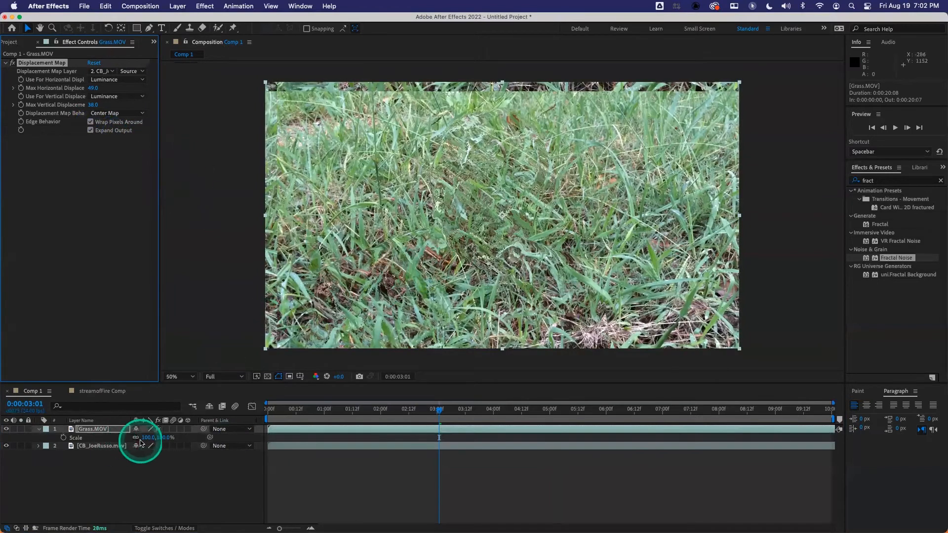
drag(152, 437, 275, 450)
Preview Comp 1 from the first frame and examine the moving figure in the grass, both up close and in full view.
click(285, 410)
click(494, 192)
key(space)
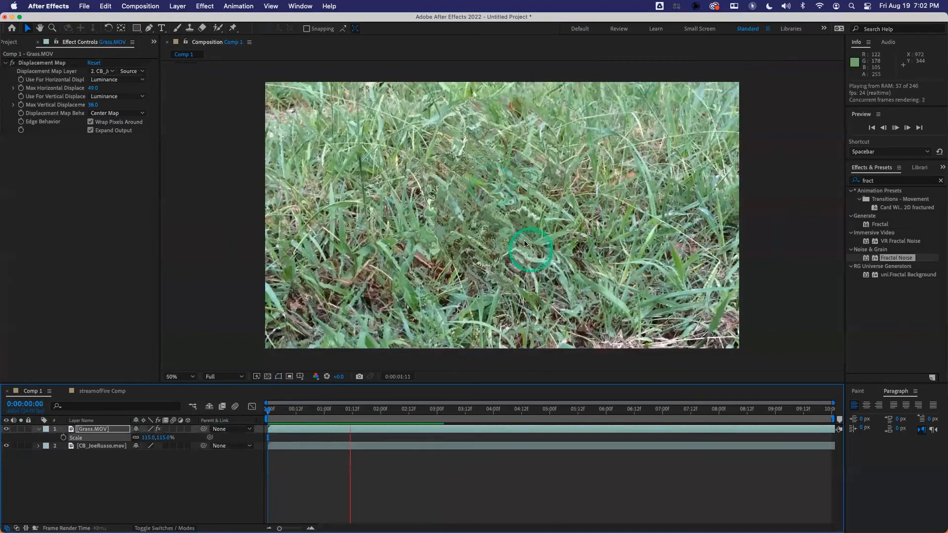
key(period)
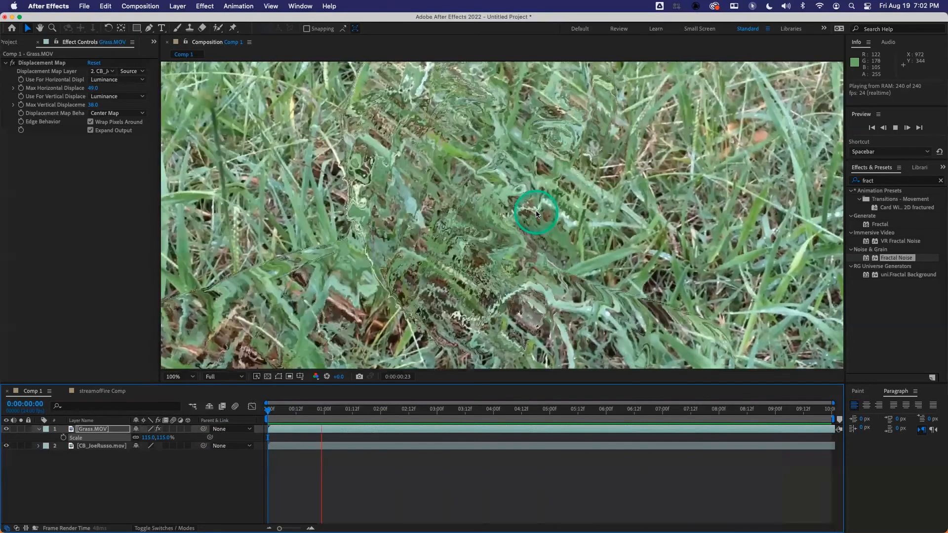
scroll(536, 213, up, 1)
scroll(535, 211, down, 2)
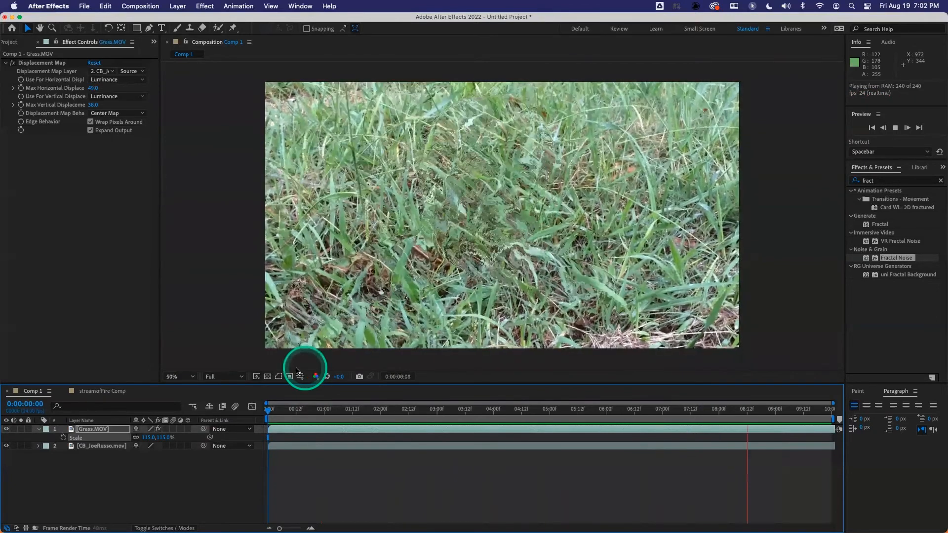
click(269, 408)
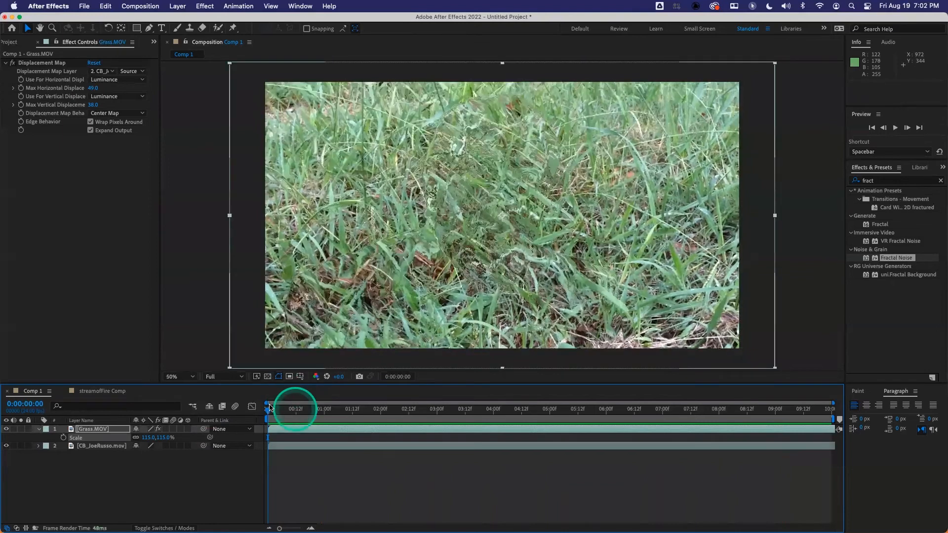
key(space)
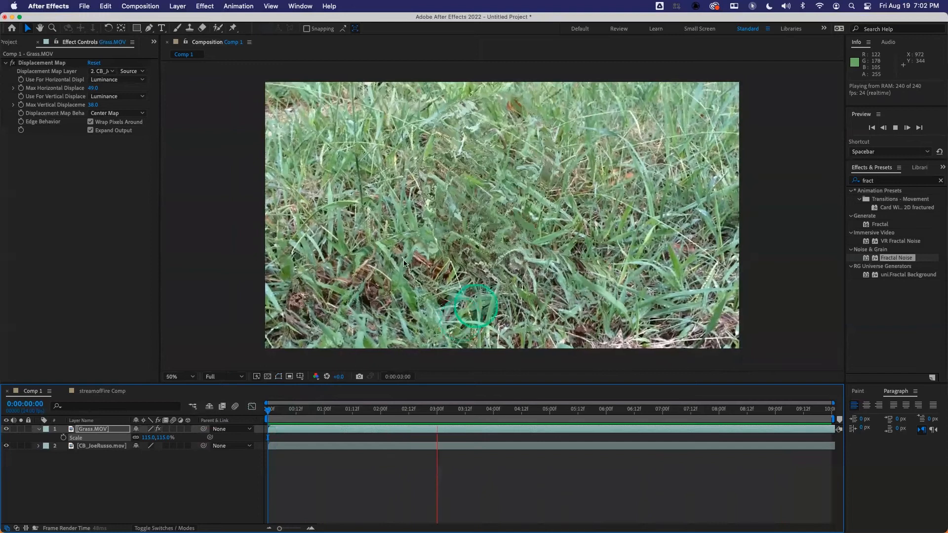
Set the Displacement Map on Grass.MOV to use Green for horizontal displacement and Lightness for vertical displacement.
click(125, 80)
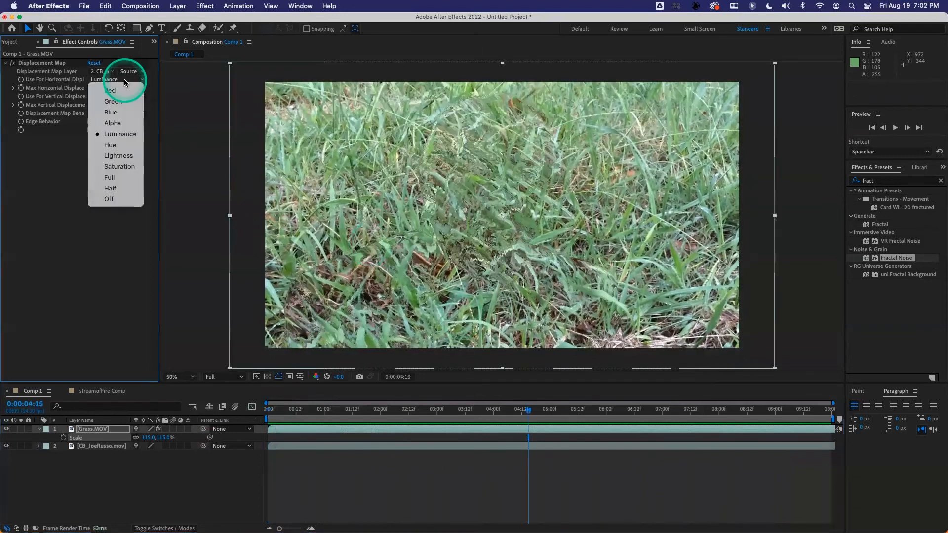
click(124, 101)
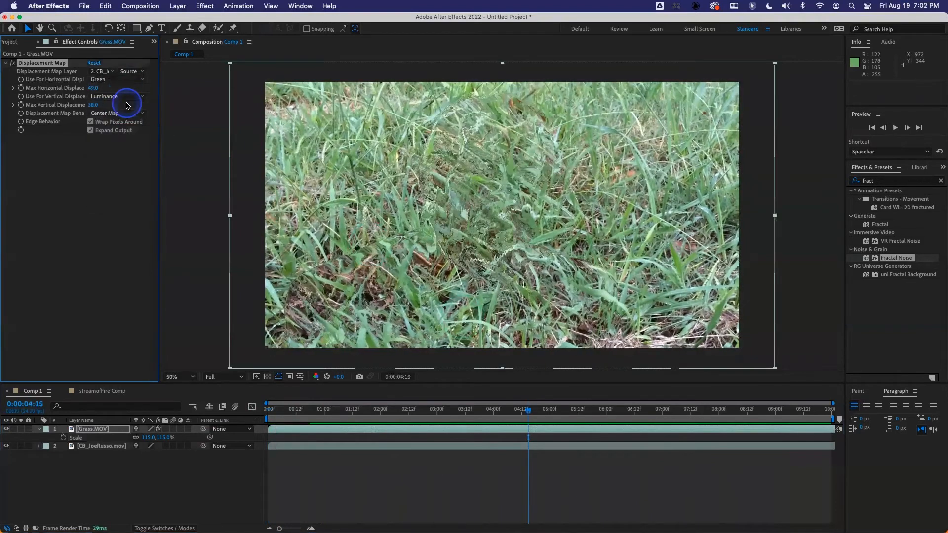
click(116, 96)
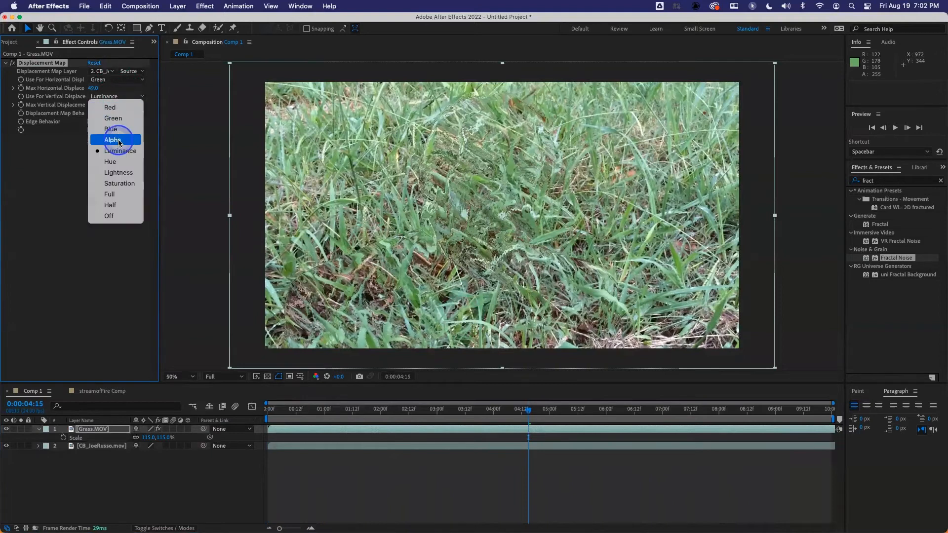
click(118, 172)
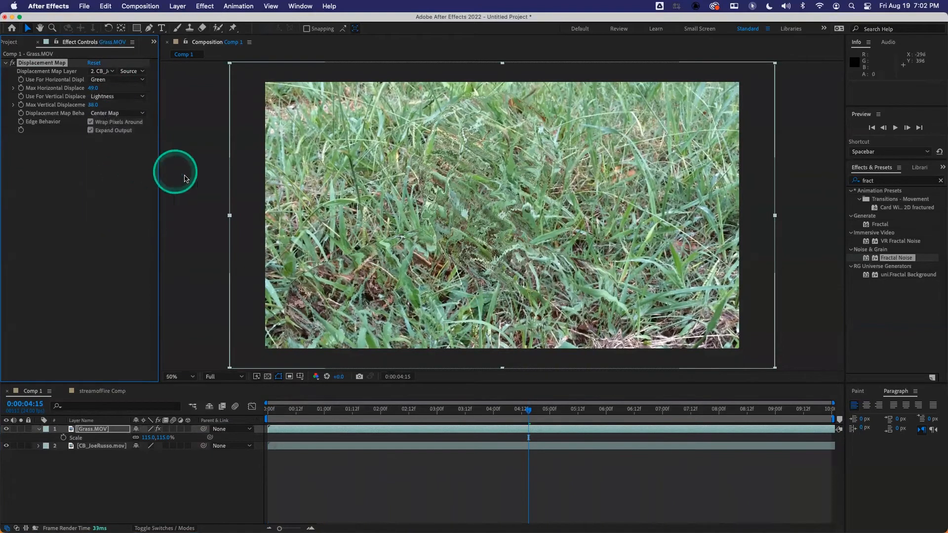
Preview the displaced grass up close from 0:00:01:05.
drag(361, 410, 336, 409)
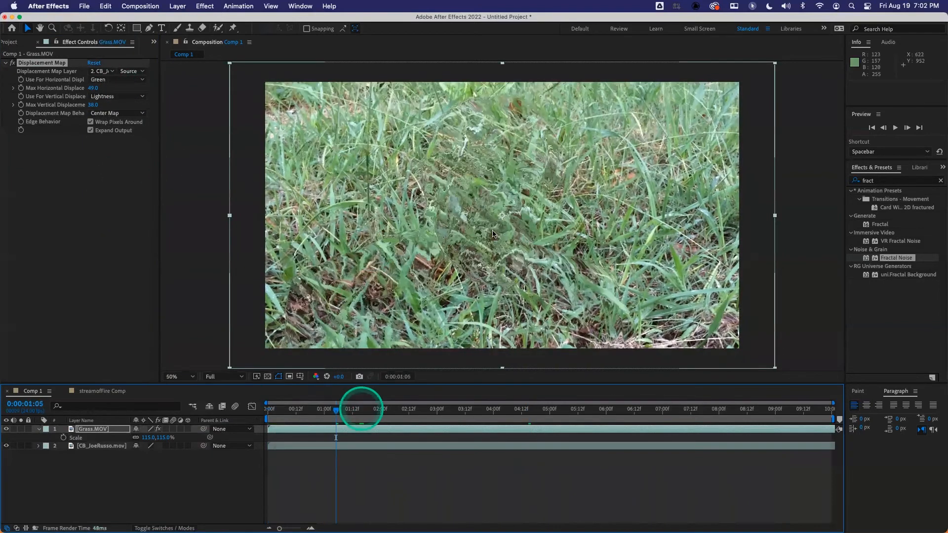
scroll(493, 234, up, 1)
key(space)
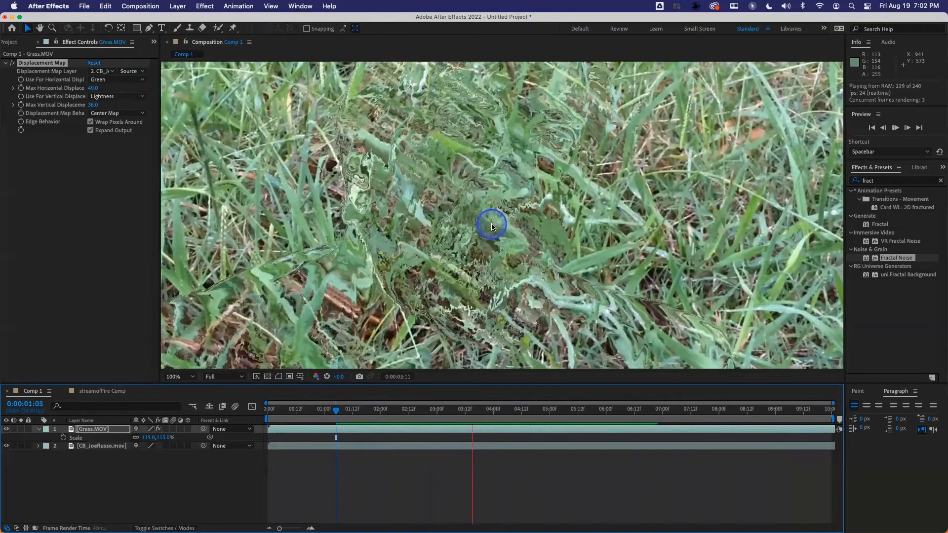
key(space)
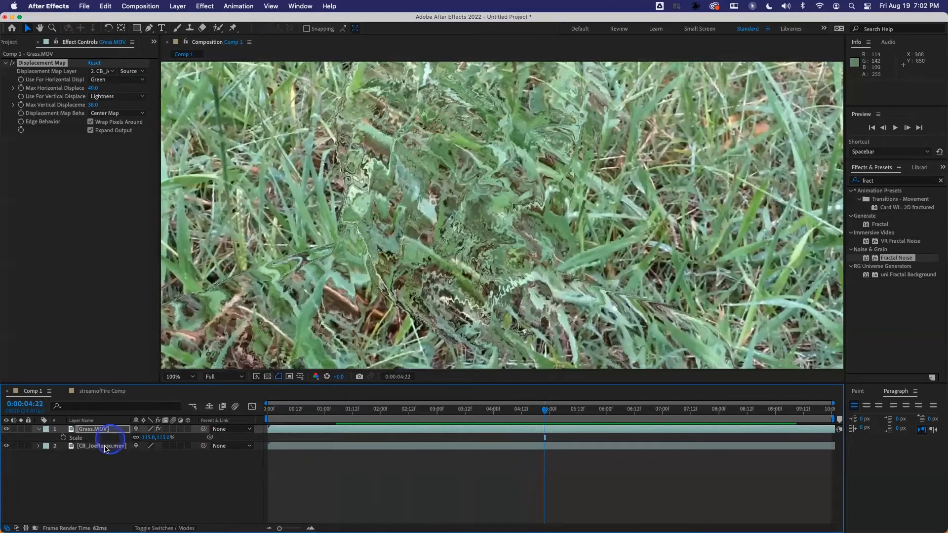
click(105, 447)
key(super+d)
drag(105, 447, 102, 427)
key(period)
key(comma)
key(comma)
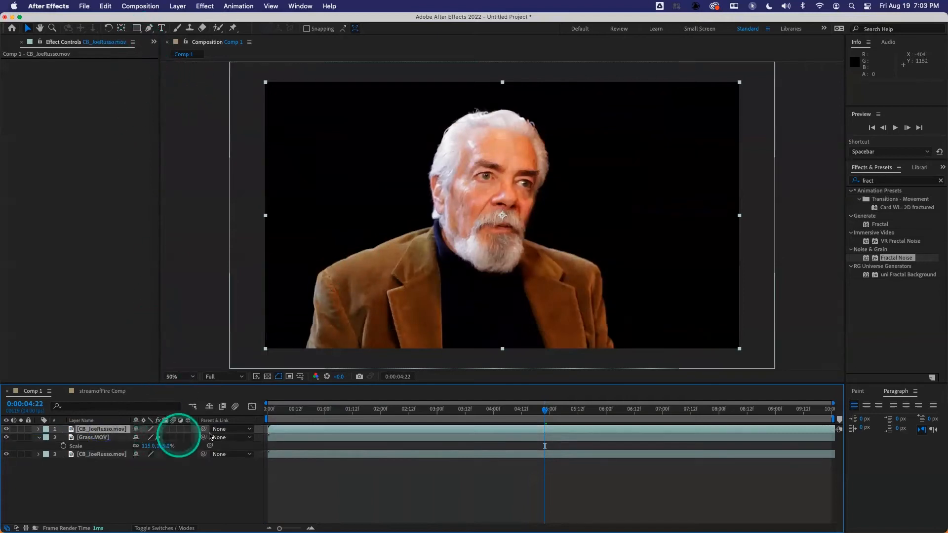
click(338, 411)
drag(338, 413, 359, 415)
click(96, 429)
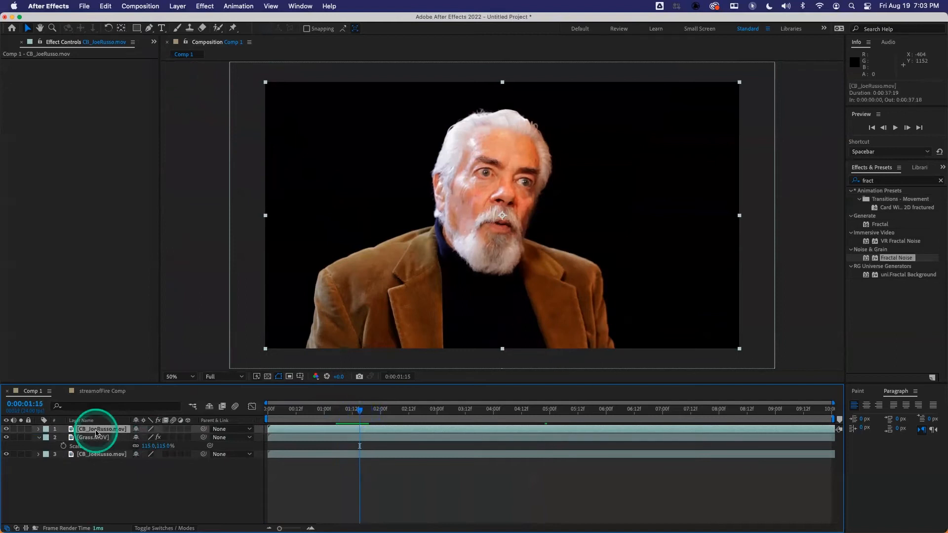
key(Delete)
Preview Comp 1 from the first frame in full view and return to the start.
drag(330, 410, 242, 411)
key(space)
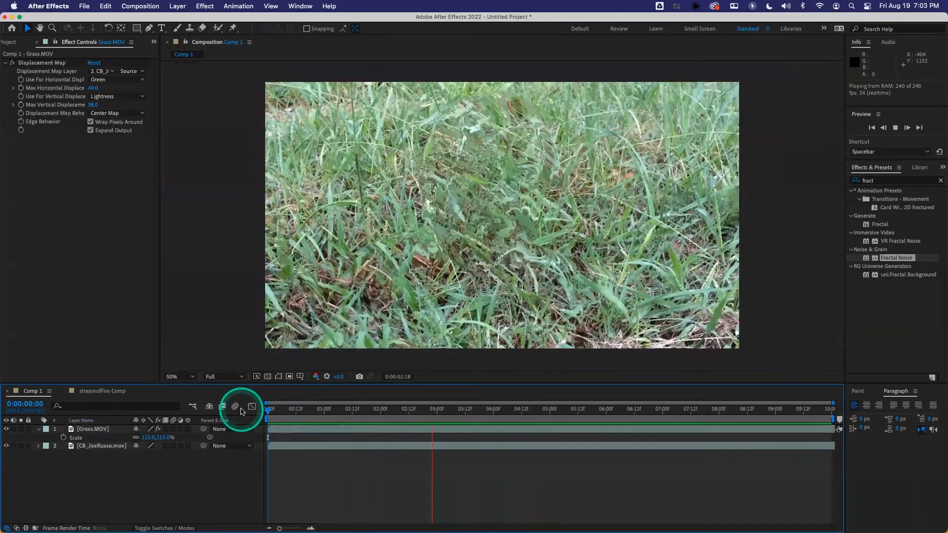
key(space)
click(271, 411)
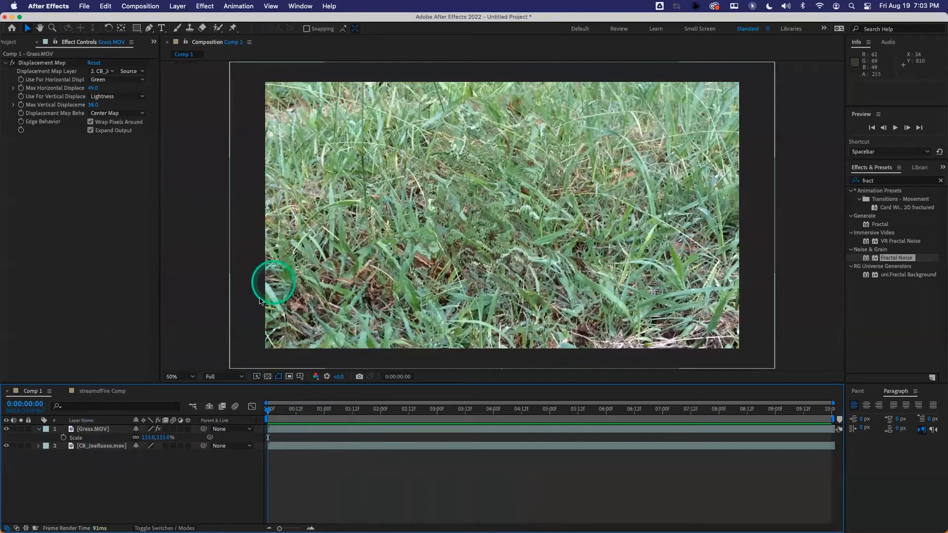
Compare CB_JoeRusso.mov with the displaced grass by hiding and showing Grass.MOV, and preview the result up close from 0:00:00:11.
click(97, 446)
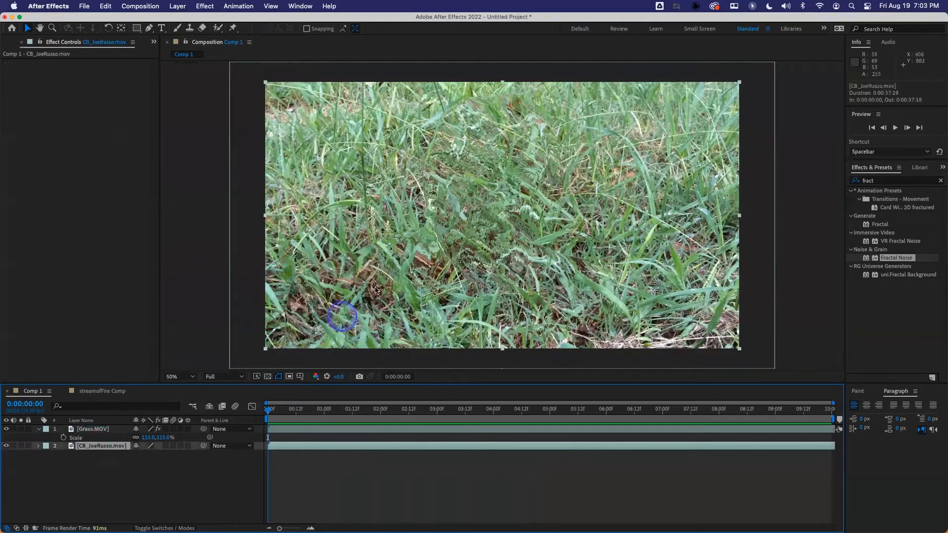
click(6, 429)
click(6, 429)
click(6, 429)
click(6, 429)
key(period)
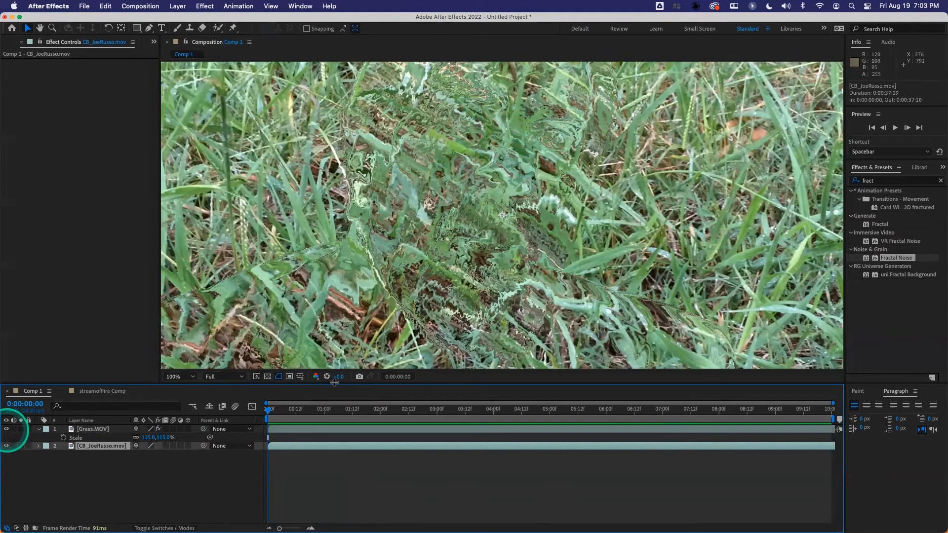
click(294, 409)
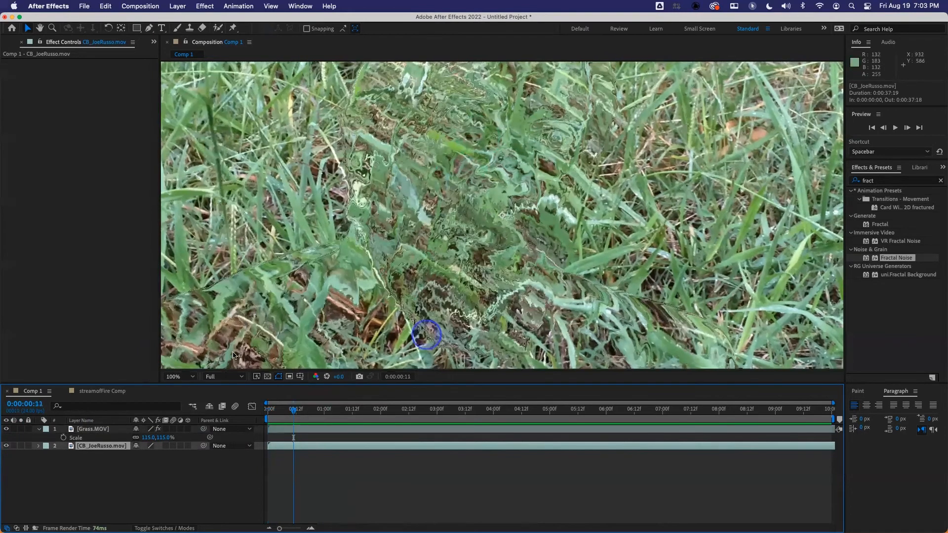
key(space)
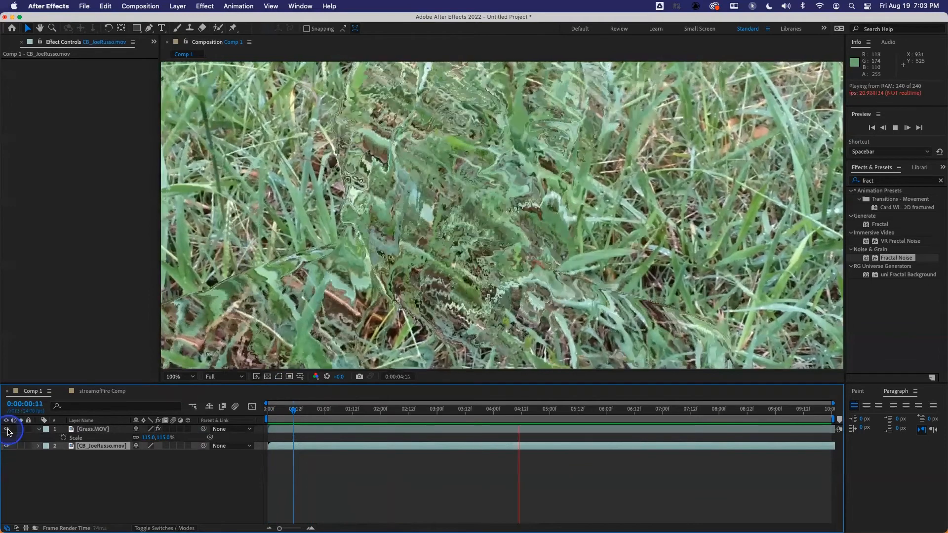
Scale the CB_JoeRusso.mov layer down to 31% with Grass.MOV hidden, and show the grass again.
click(6, 430)
click(100, 446)
key(s)
drag(159, 454, 116, 454)
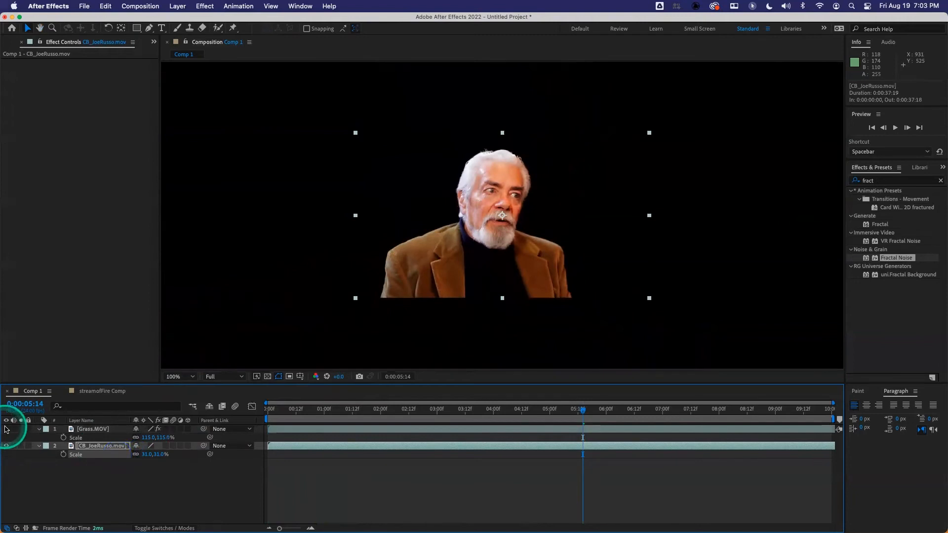
click(6, 429)
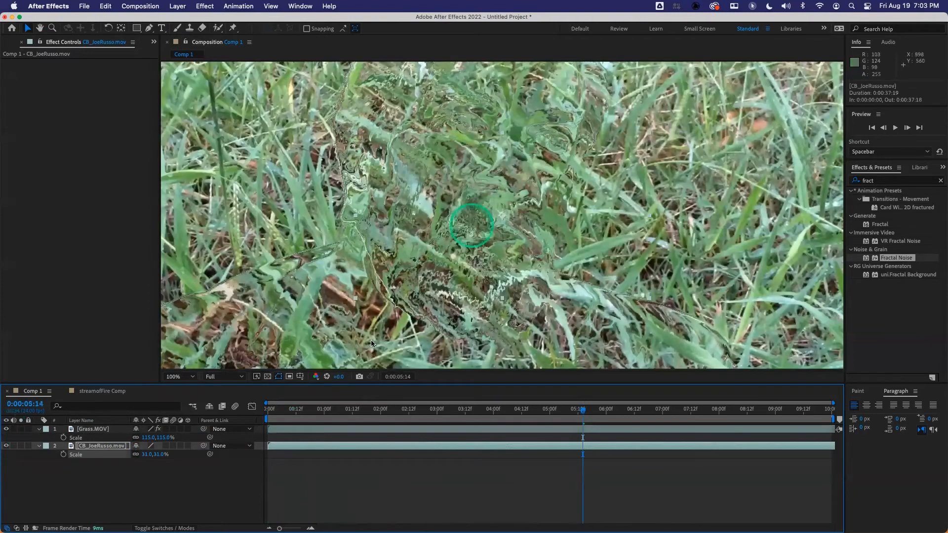
Rotate the CB_JoeRusso.mov layer to 183° with Grass.MOV hidden, and preview the displaced grass.
click(6, 429)
key(r)
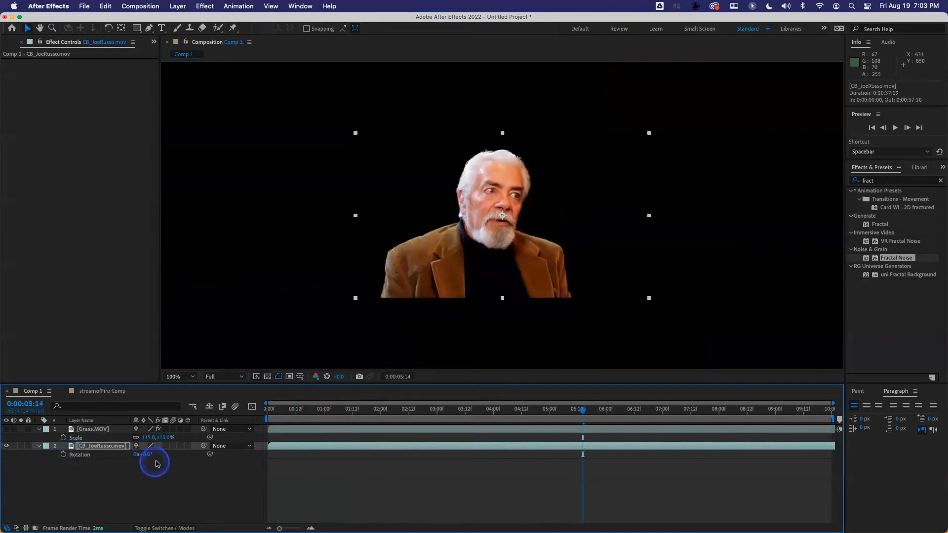
drag(148, 454, 240, 453)
click(6, 429)
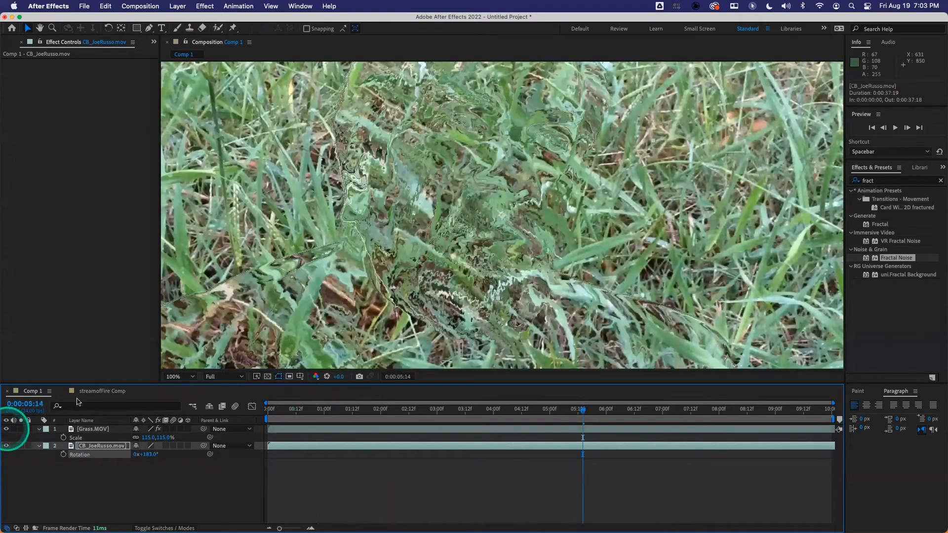
key(space)
Move the CB_JoeRusso.mov layer to about 513, 639 with Grass.MOV hidden, and preview the displaced grass with that layer showing again.
click(6, 429)
drag(525, 205, 307, 256)
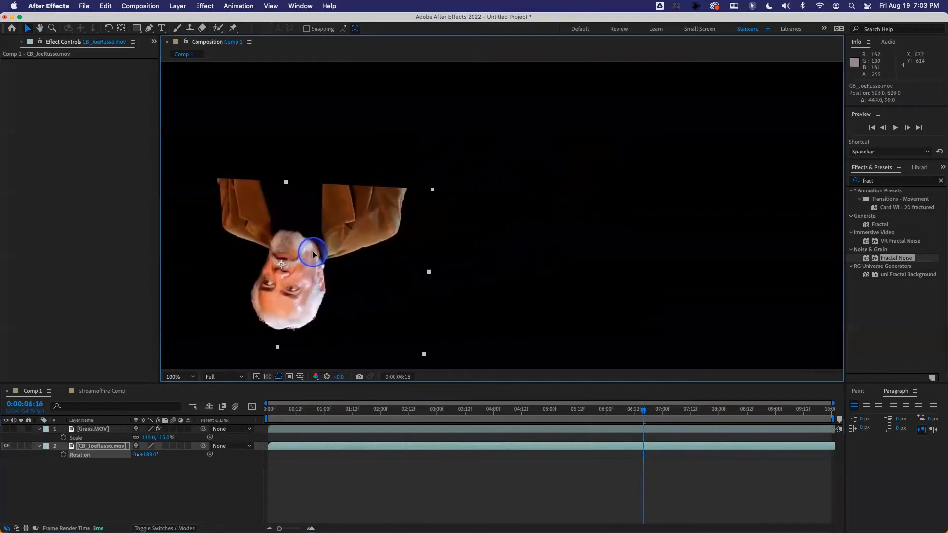
click(6, 430)
key(space)
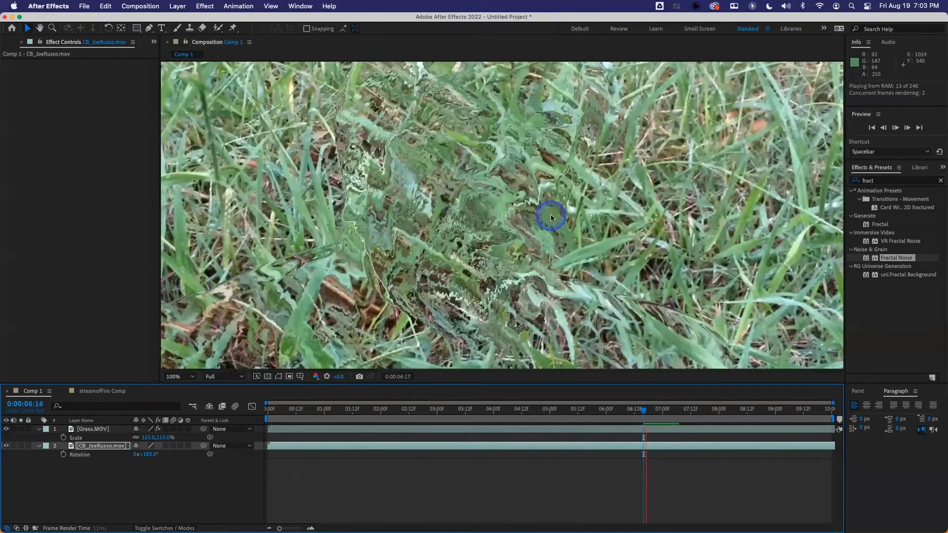
key(space)
drag(325, 410, 205, 424)
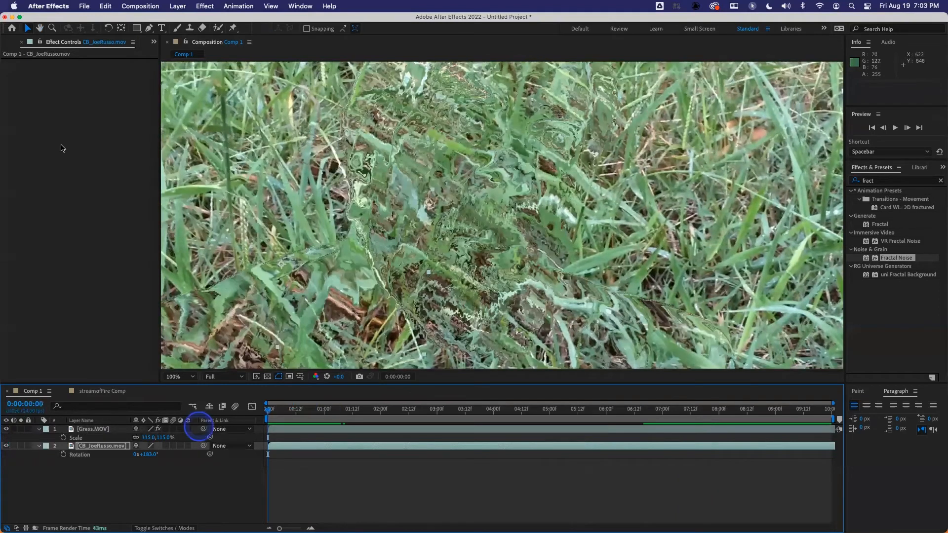
Try Effects & Masks for the displacement map layer of Grass.MOV, and switch it back to Source.
click(199, 427)
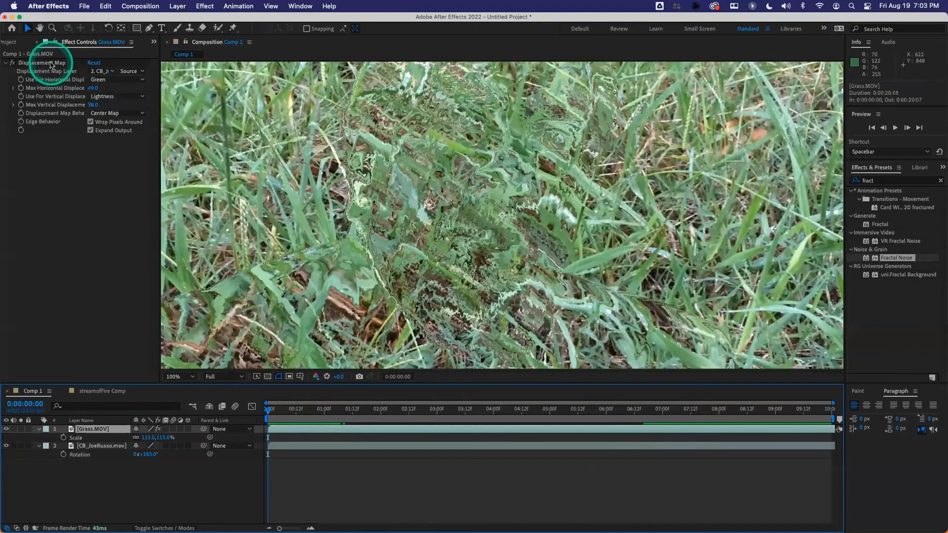
click(125, 70)
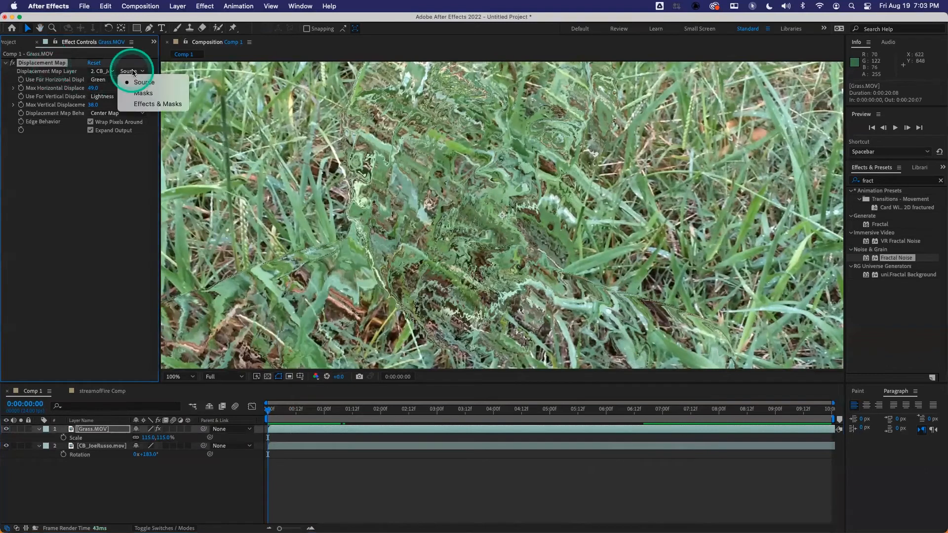
click(156, 104)
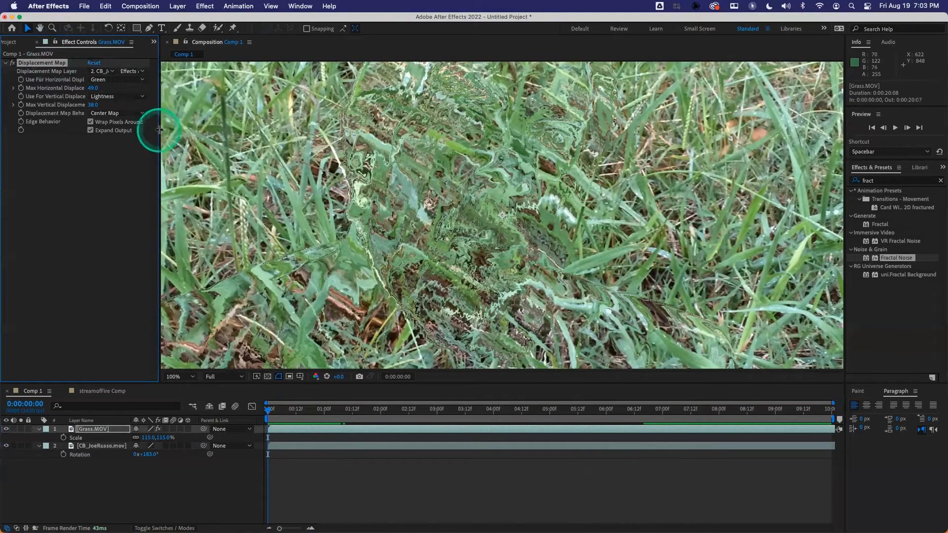
click(130, 71)
click(139, 83)
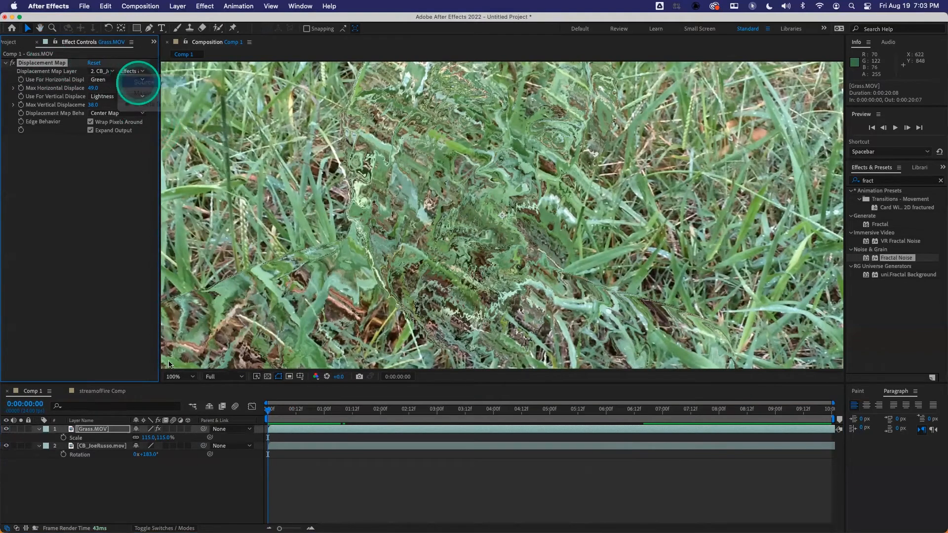
Hide Grass.MOV and rotate the CB_JoeRusso.mov layer to 330.9°.
click(117, 445)
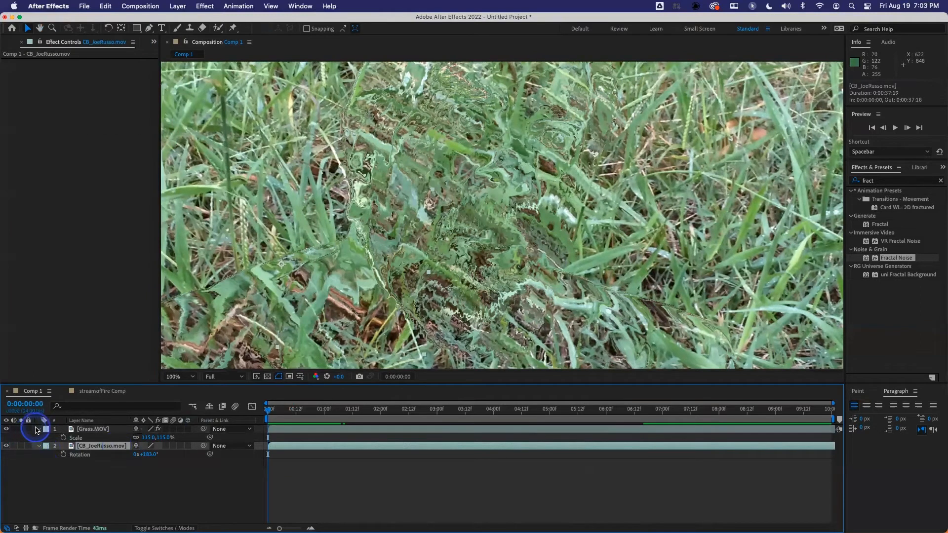
click(5, 429)
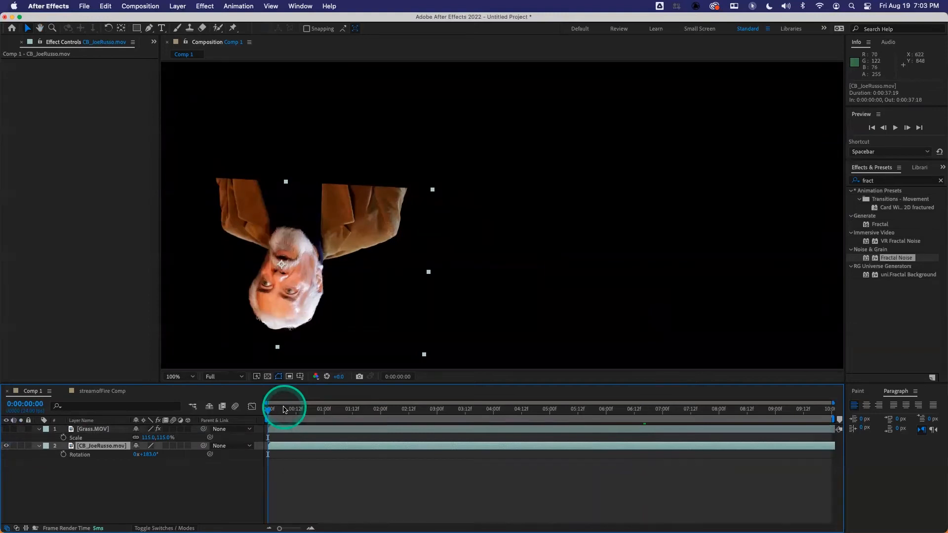
drag(290, 262, 401, 225)
key(w)
key(v)
Move the CB_JoeRusso.mov layer to about 565, 548, scale it to 36%, and show Grass.MOV again.
drag(475, 292, 313, 254)
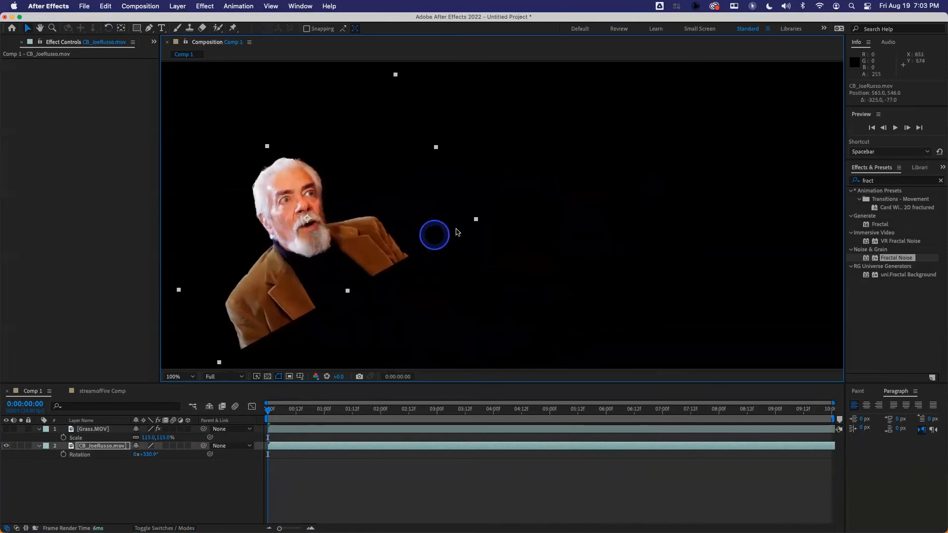
drag(475, 220, 481, 239)
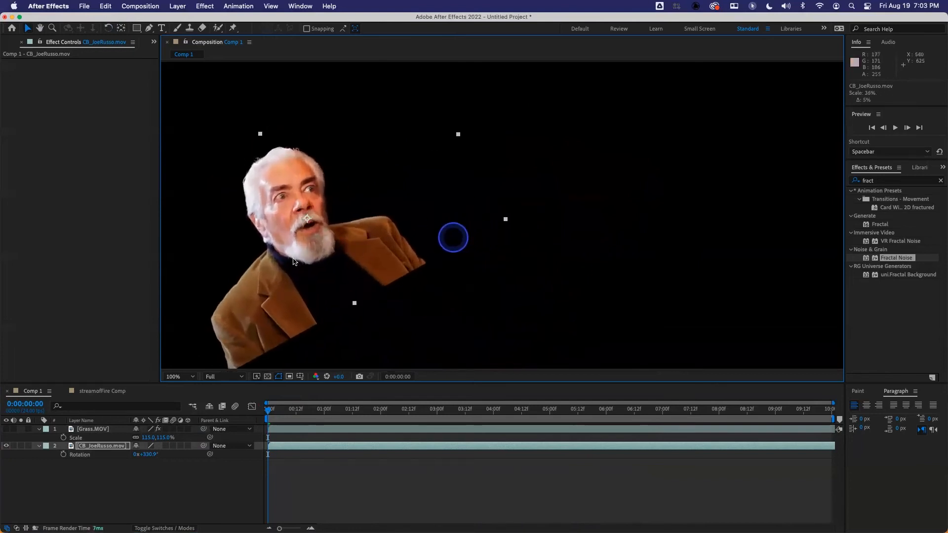
click(6, 428)
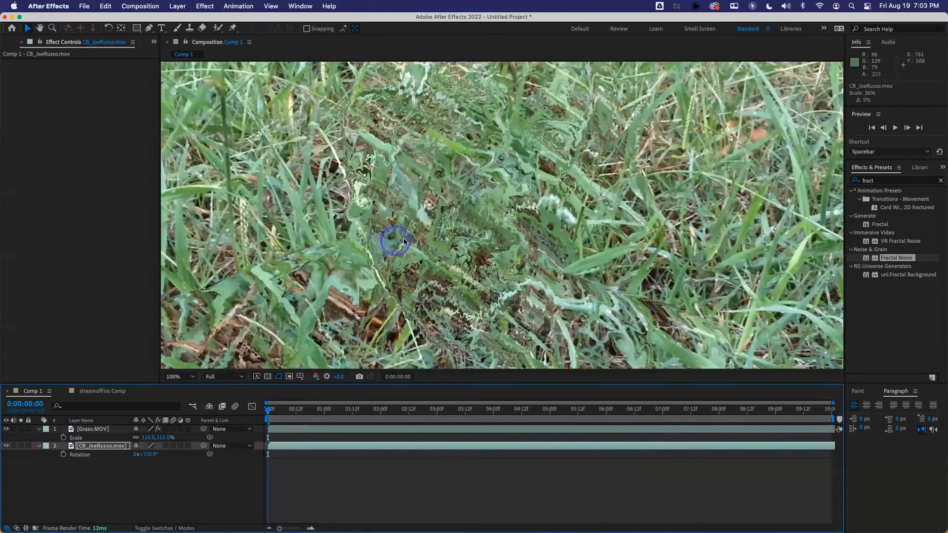
Examine the displaced grass in full view and up close, with the Displacement Map settings of Grass.MOV shown.
key(period)
key(comma)
key(comma)
key(comma)
key(comma)
key(comma)
key(comma)
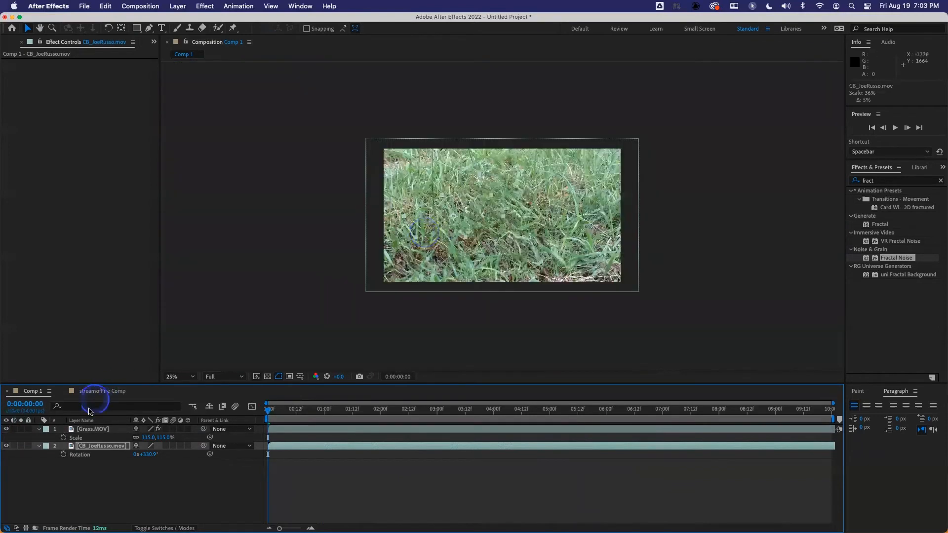
click(91, 429)
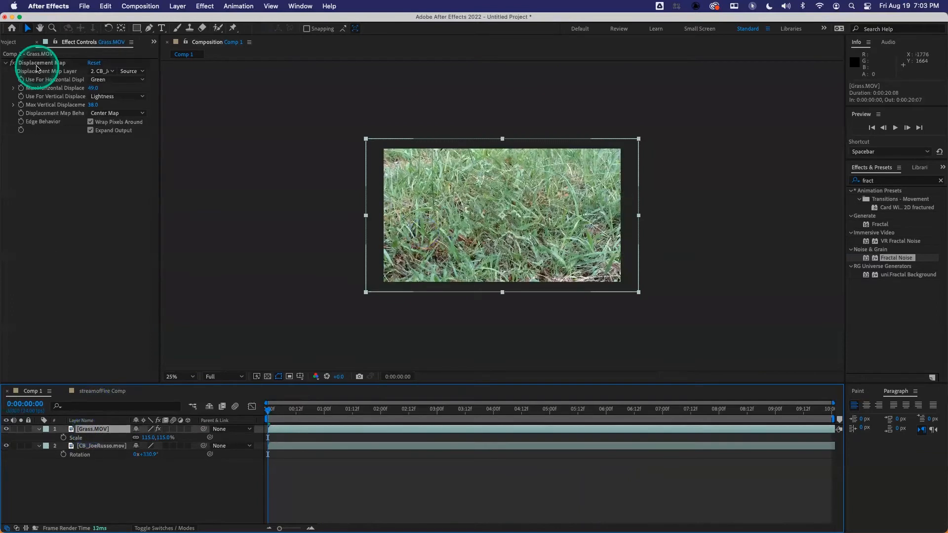
key(period)
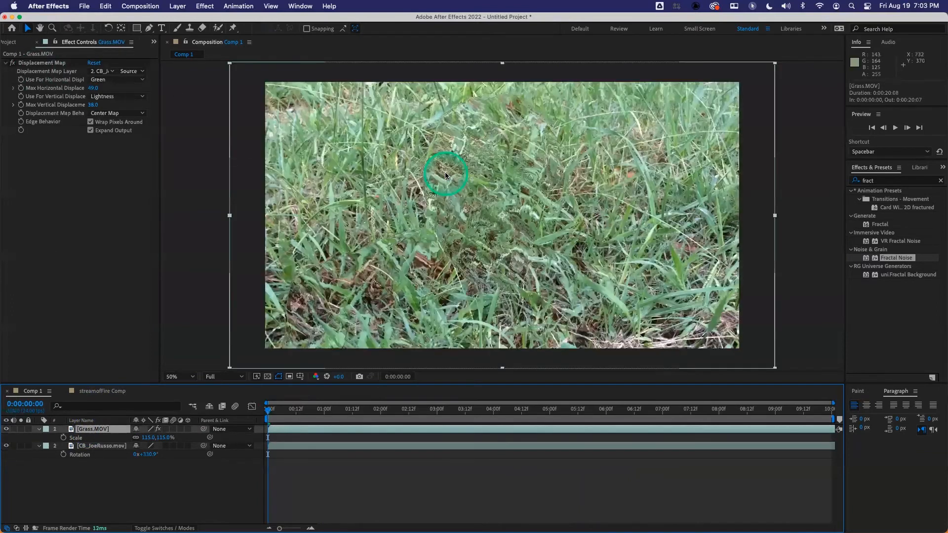
key(period)
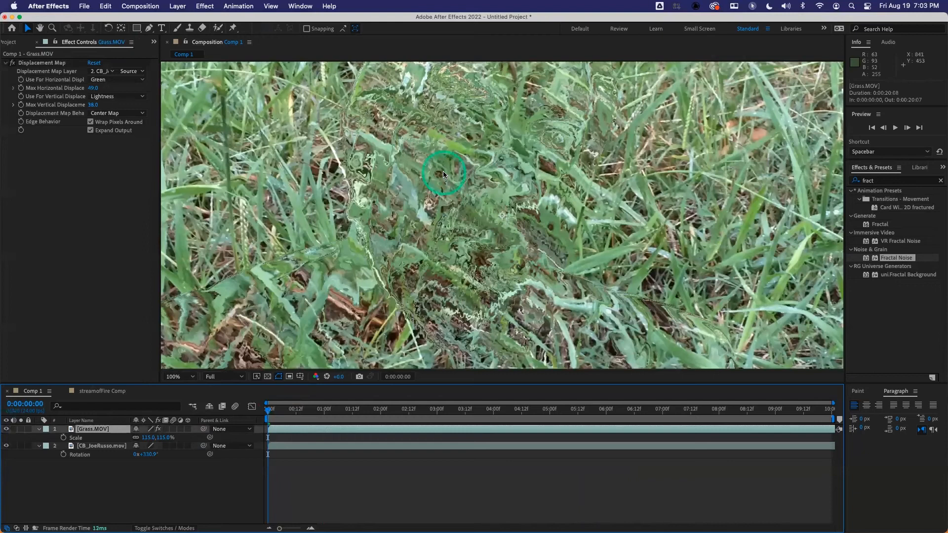
Pre-compose the CB_JoeRusso.mov layer as CB_JoeRusso.mov Comp 1, moving all attributes into the new composition.
key(comma)
key(period)
key(comma)
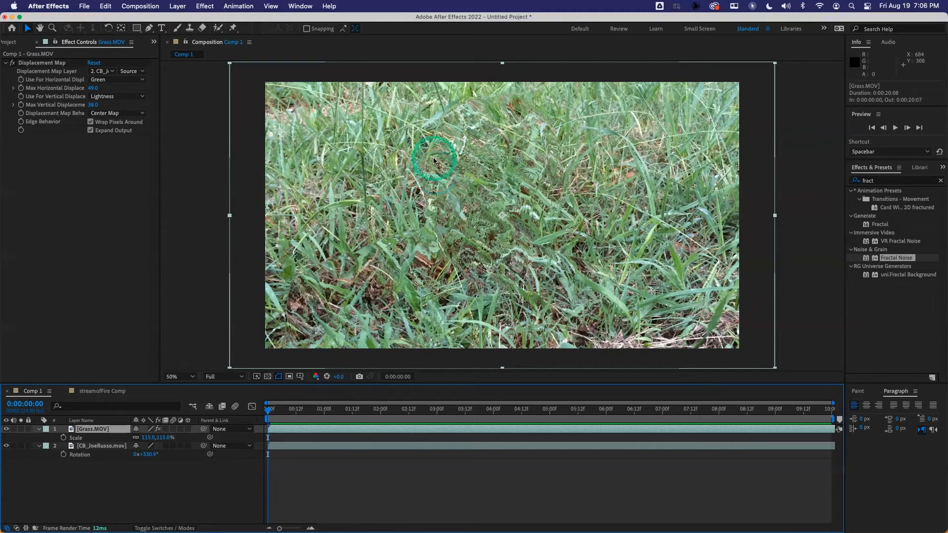
click(107, 450)
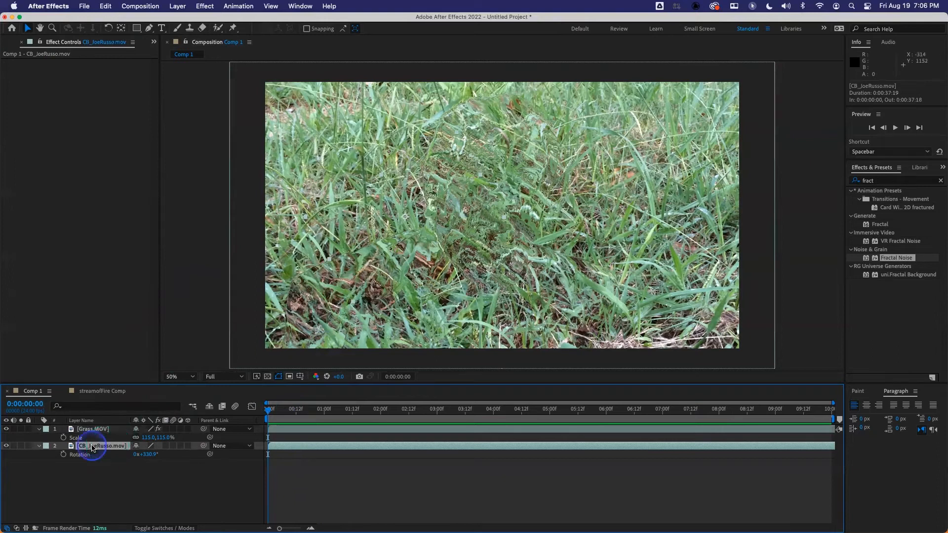
click(108, 470)
click(101, 445)
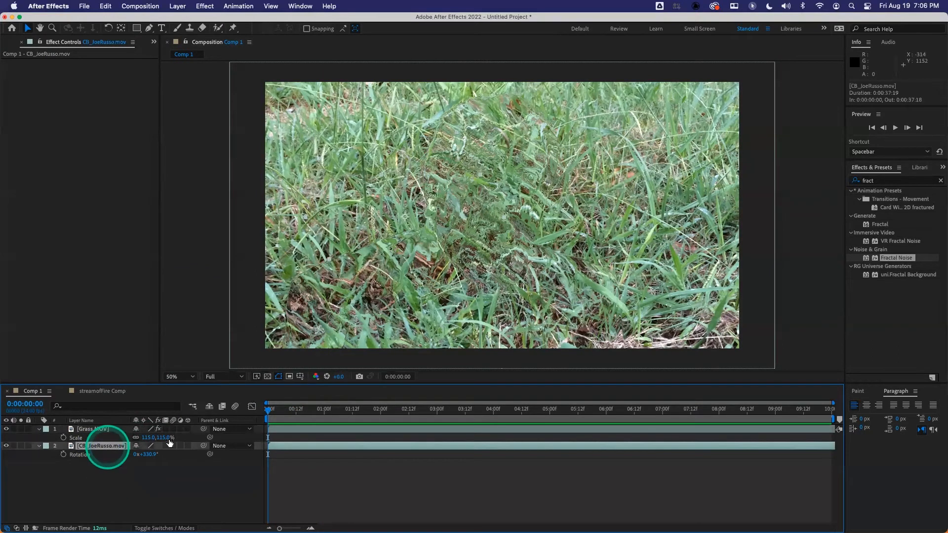
key(super+shift+c)
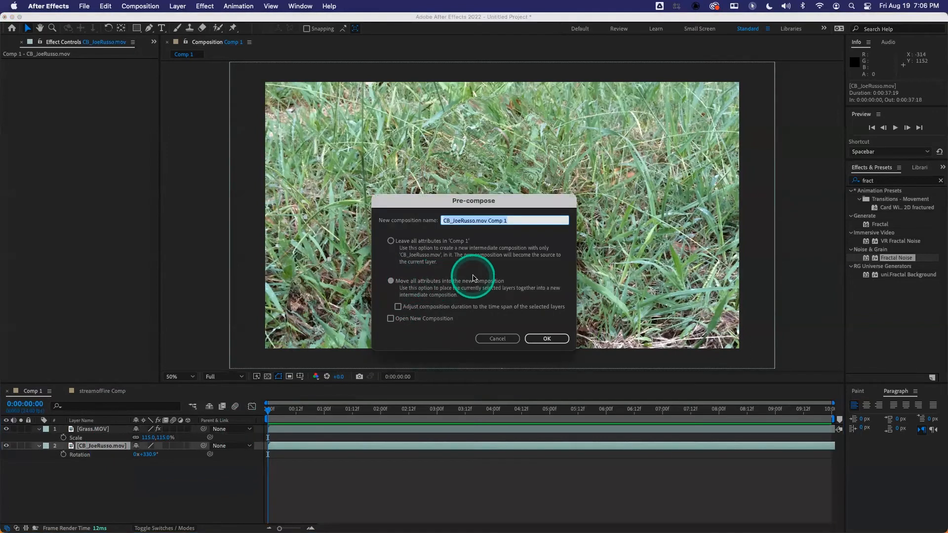
click(547, 339)
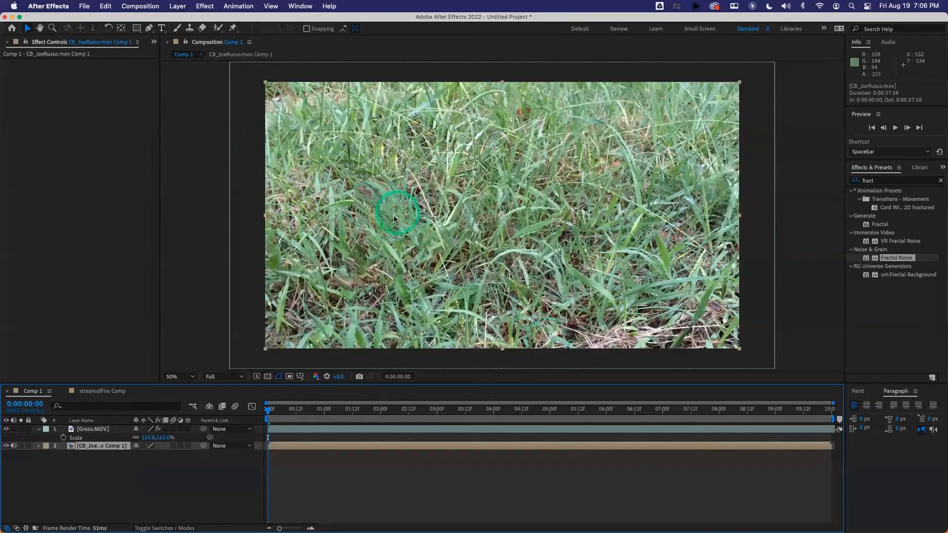
Open the CB_JoeRusso.mov Comp 1 pre-comp and close the timeline of streamofFire Comp.
click(6, 429)
click(6, 429)
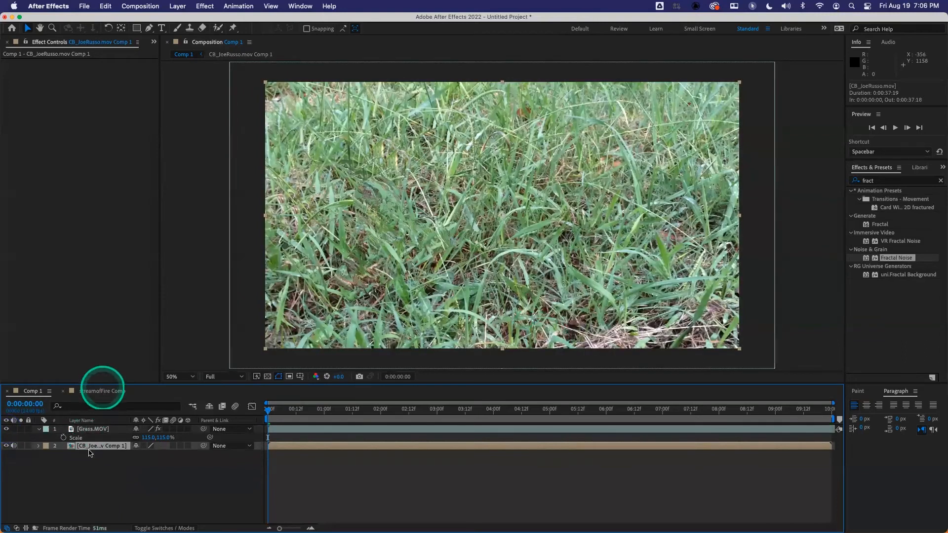
double_click(69, 445)
click(410, 258)
click(173, 365)
click(62, 391)
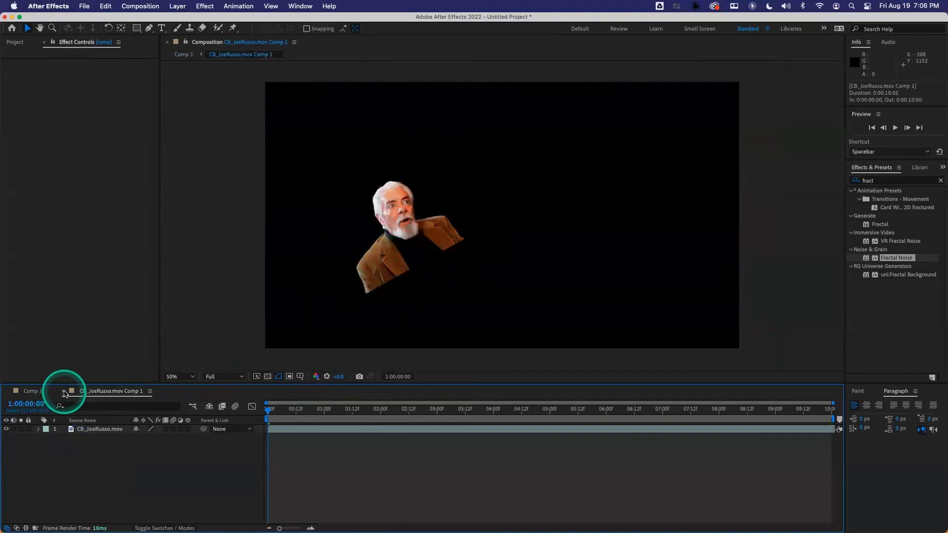
click(90, 432)
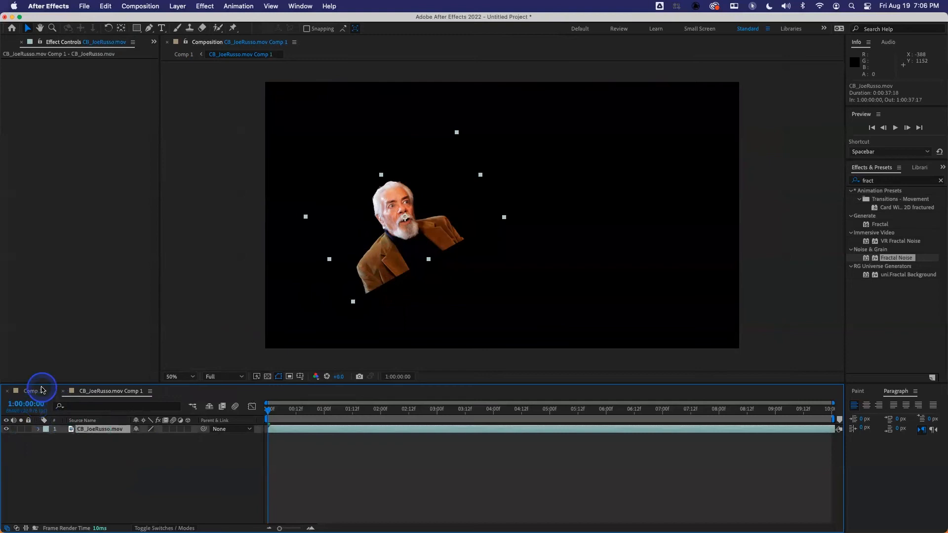
Return to Comp 1 and expand the Transform properties of the CB_JoeRusso.mov Comp 1 layer.
click(32, 391)
click(39, 445)
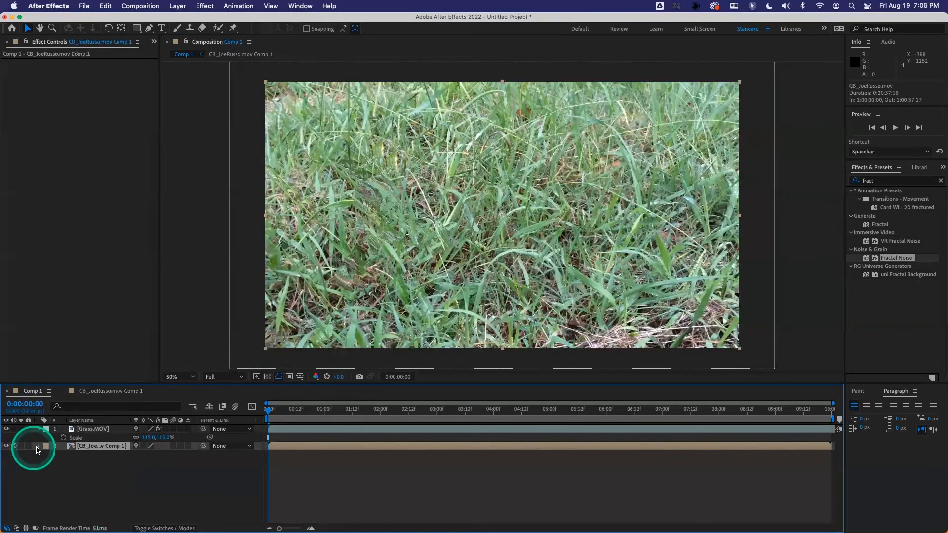
click(47, 454)
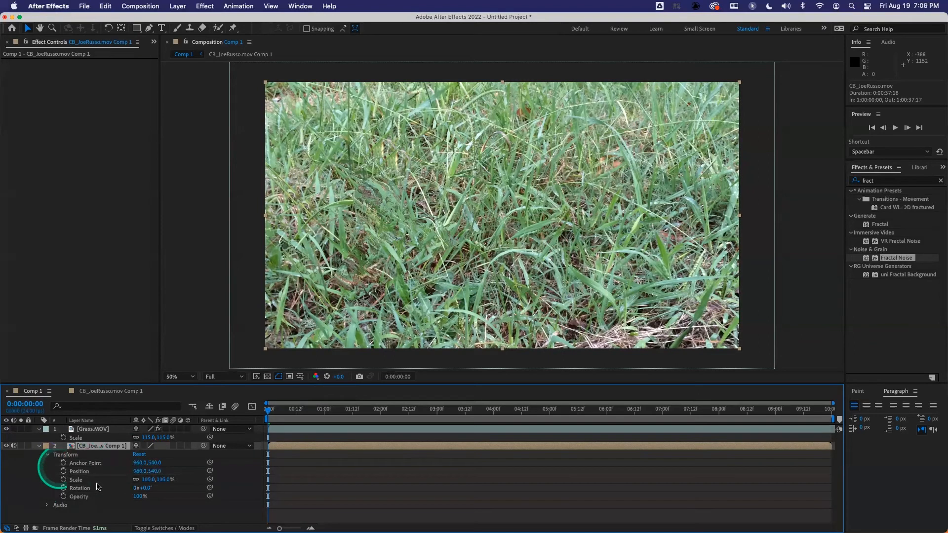
click(98, 486)
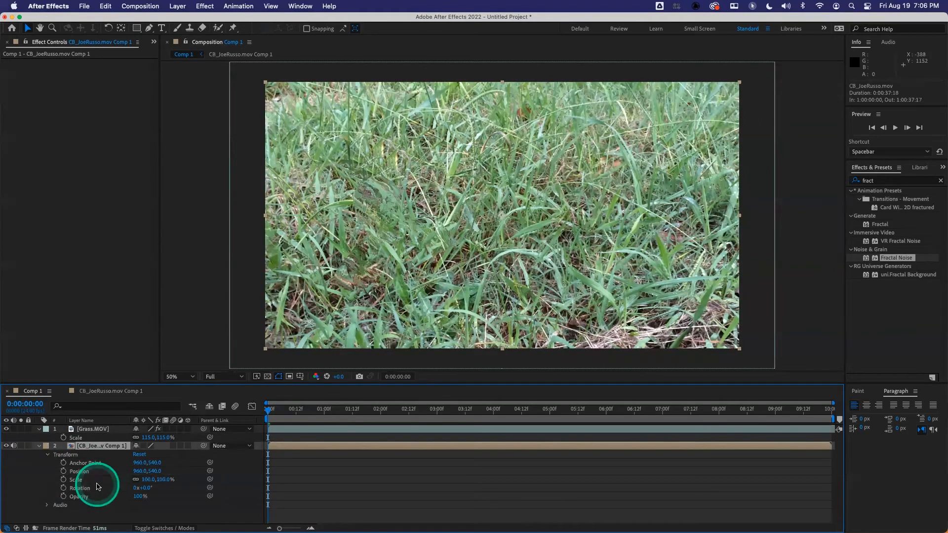
Preview the grass displaced by the pre-comp in Comp 1, starting near the beginning of the timeline.
drag(314, 406, 272, 412)
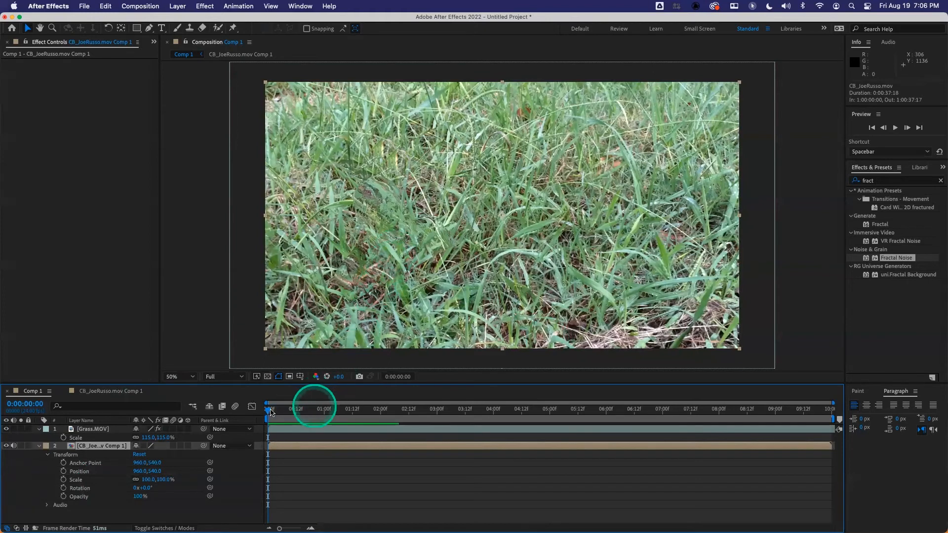
key(space)
click(385, 230)
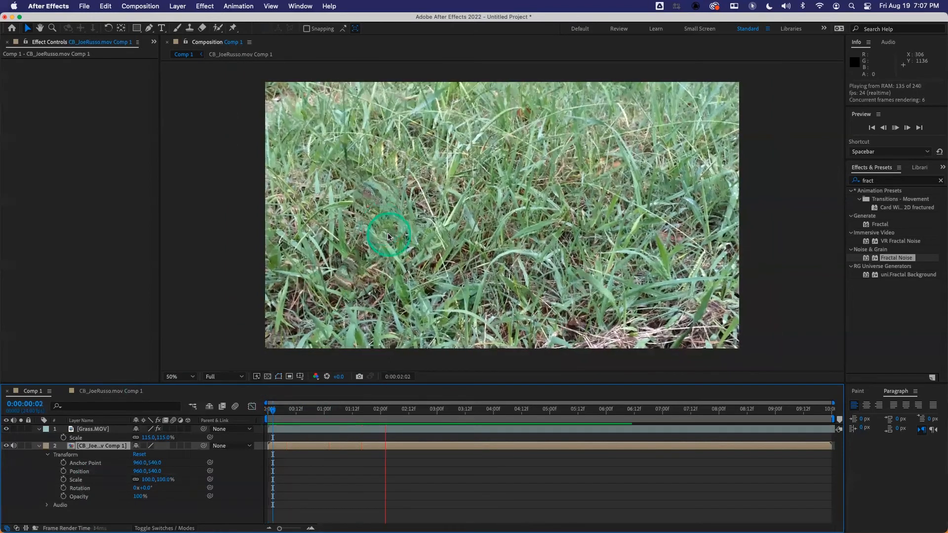
scroll(389, 235, up, 1)
Move the CB_JoeRusso.mov layer inside its pre-comp to about 1389, 358, and preview the displacement in Comp 1.
click(107, 391)
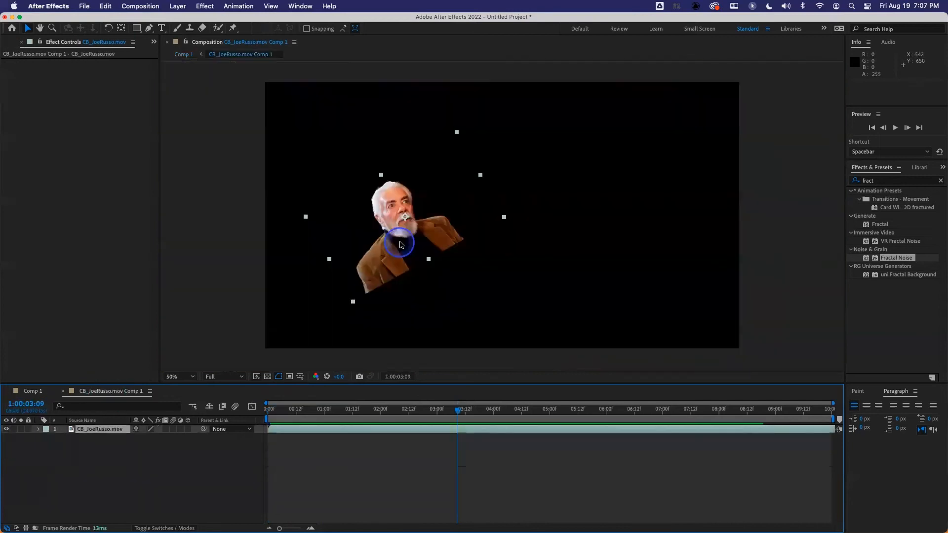
drag(398, 244, 604, 197)
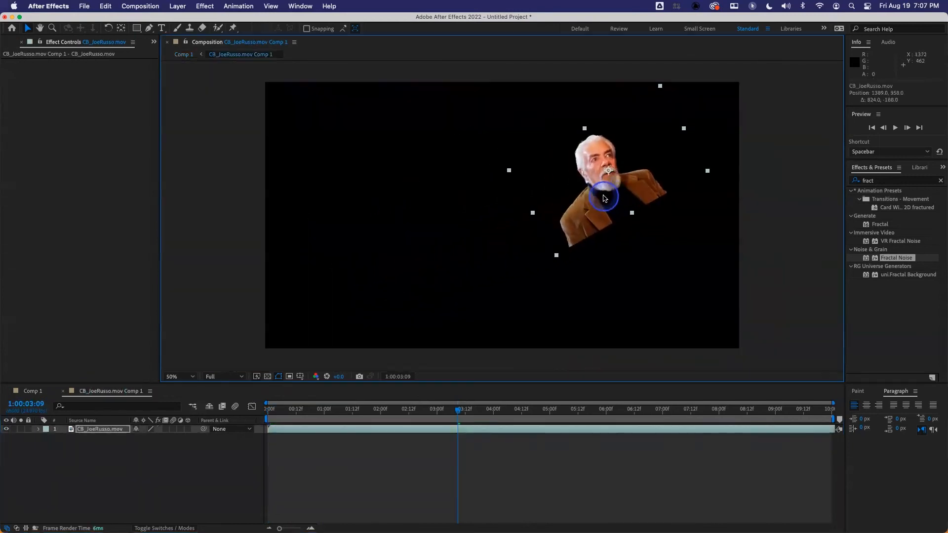
click(33, 391)
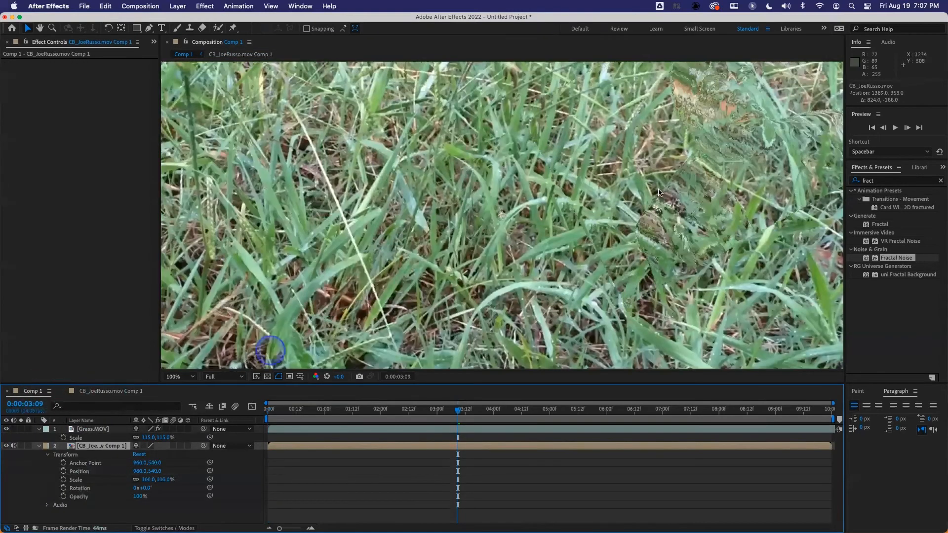
key(space)
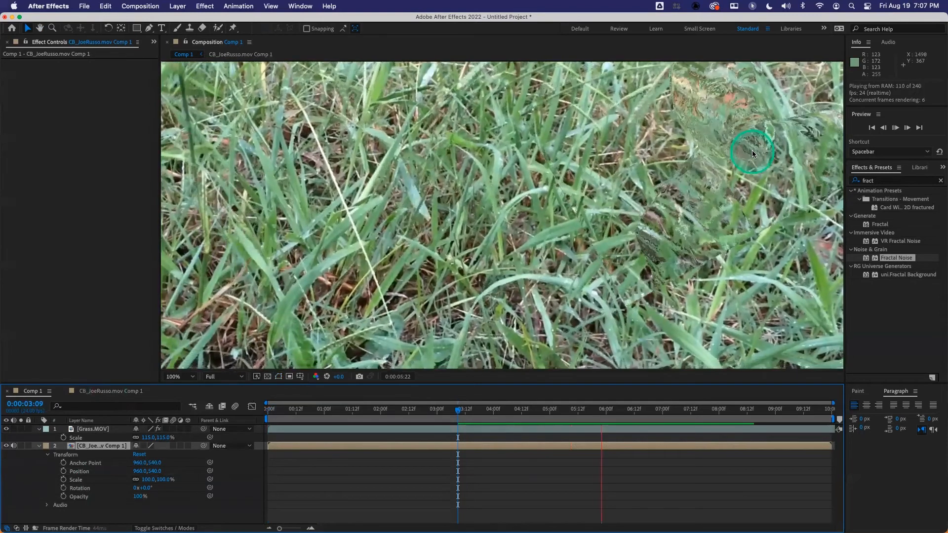
Rotate the CB_JoeRusso.mov layer inside its pre-comp to about 1x+38.2°, and preview the displacement in Comp 1.
click(127, 390)
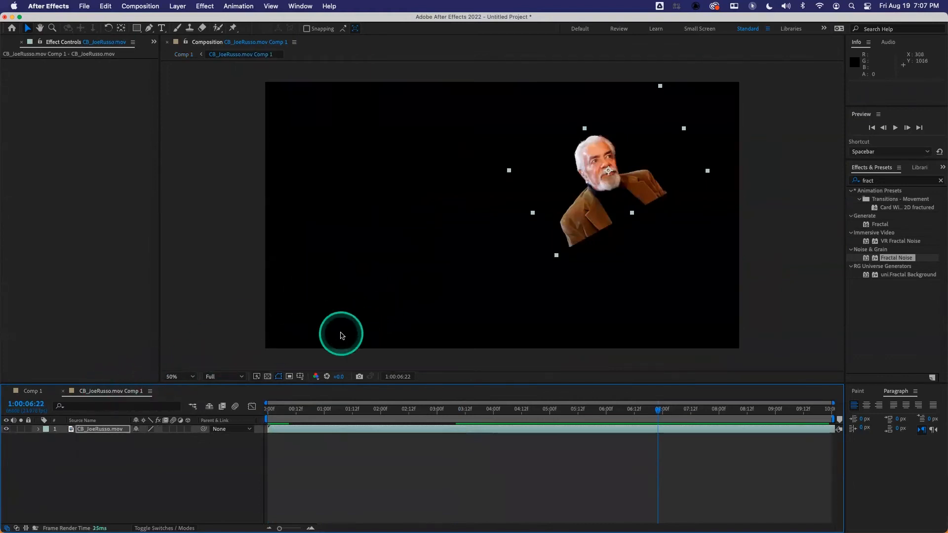
key(w)
drag(637, 188, 546, 218)
click(30, 390)
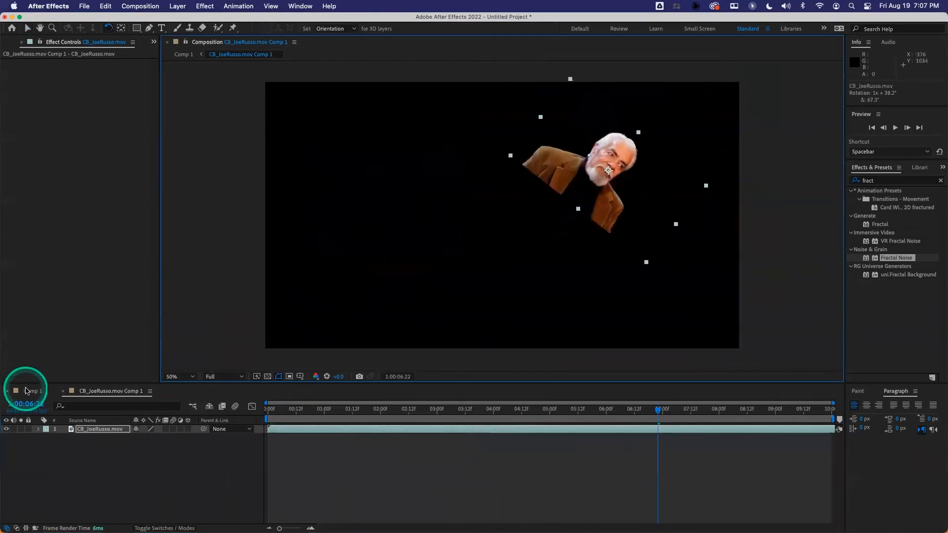
key(space)
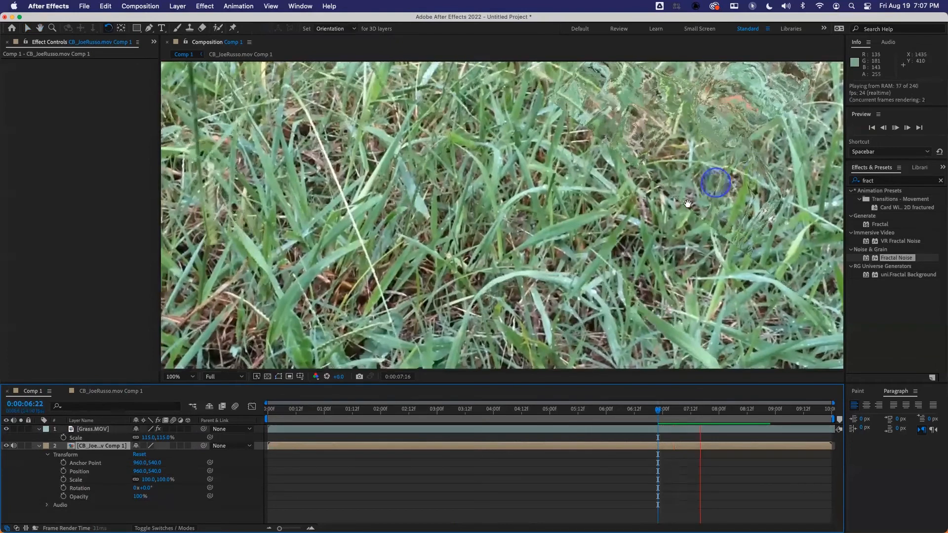
key(space)
key(space)
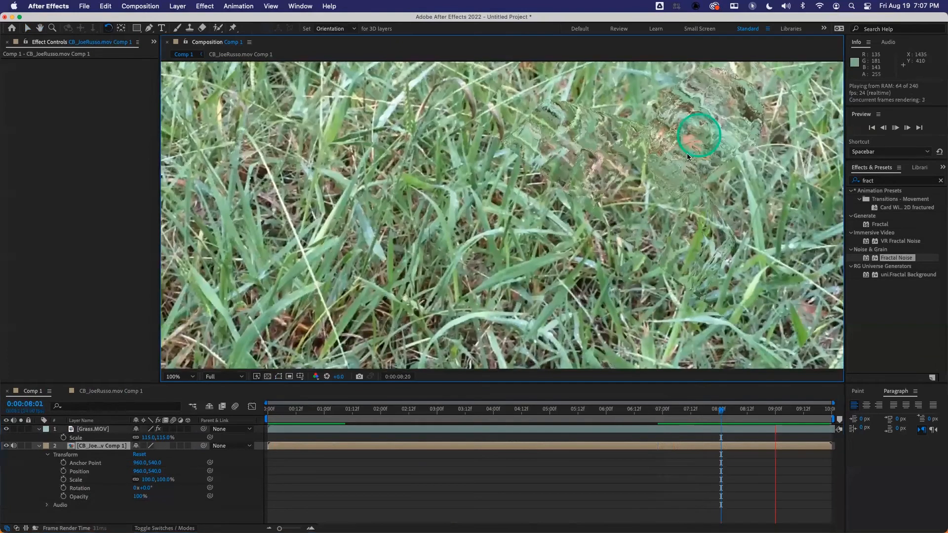
key(space)
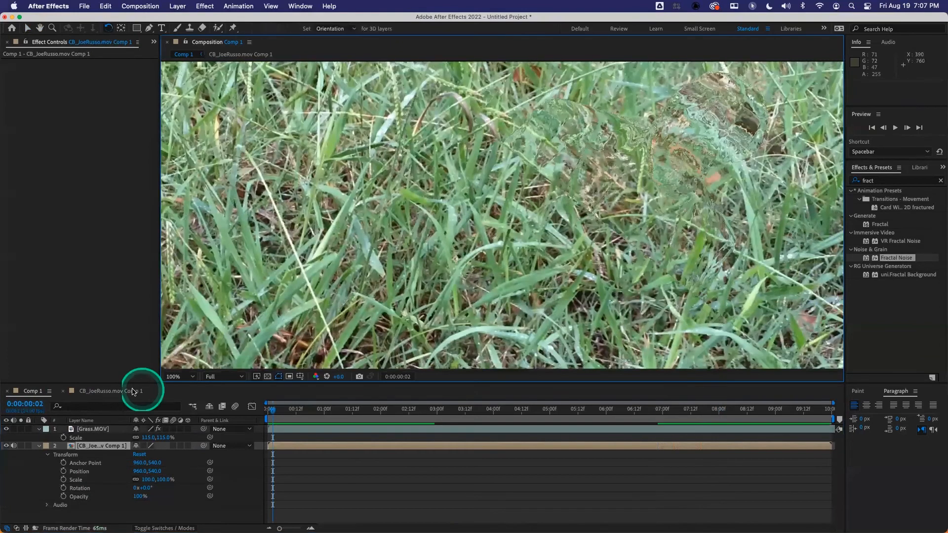
Move the CB_JoeRusso.mov layer inside its pre-comp to about 643, 652, and rotate it counterclockwise so the head tilts left.
double_click(620, 190)
key(v)
drag(606, 193, 421, 265)
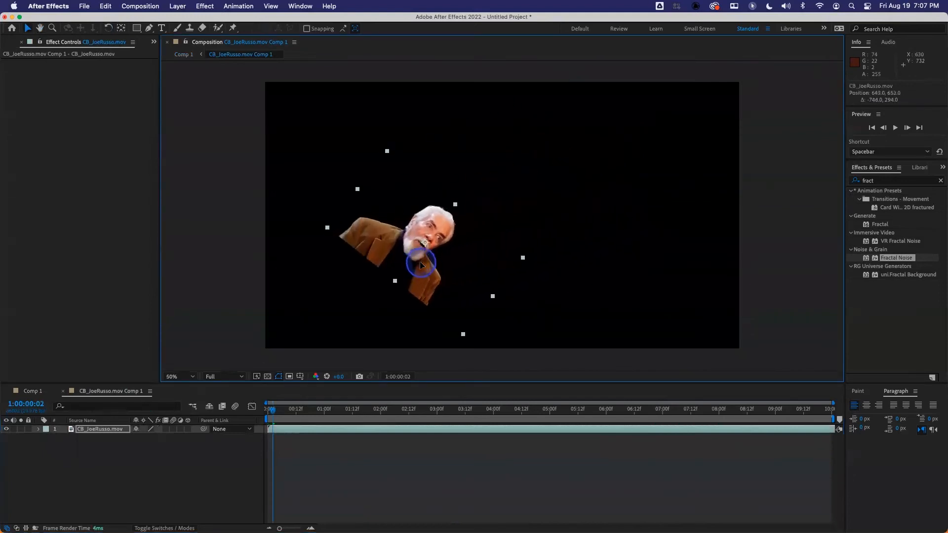
key(w)
drag(445, 219, 292, 253)
Preview the displacement in the lower left of the grass in Comp 1, replaying it from the first frame.
click(41, 390)
click(265, 315)
key(space)
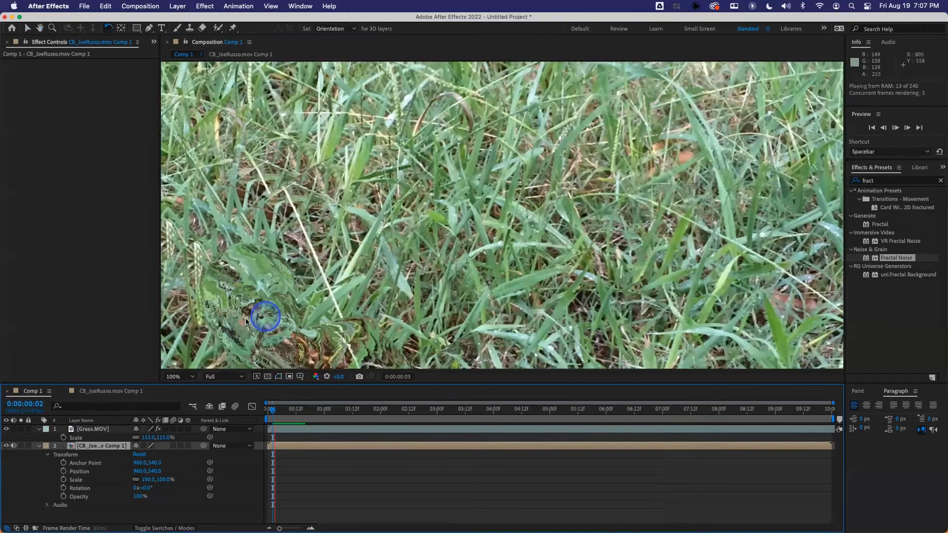
click(307, 313)
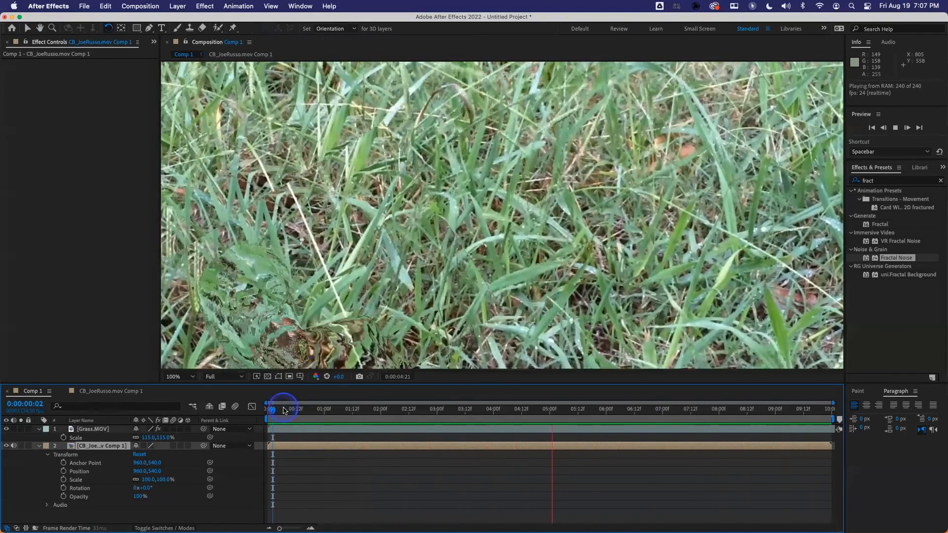
click(267, 408)
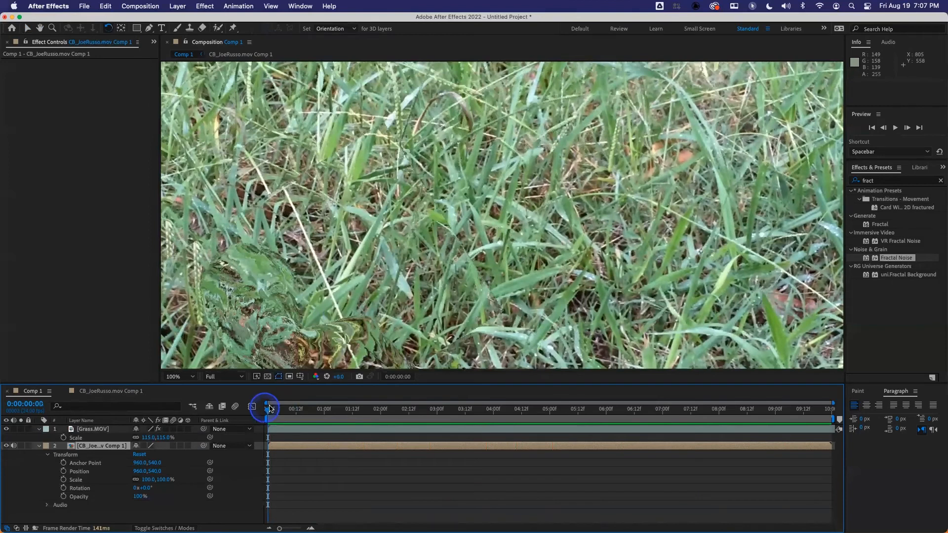
key(space)
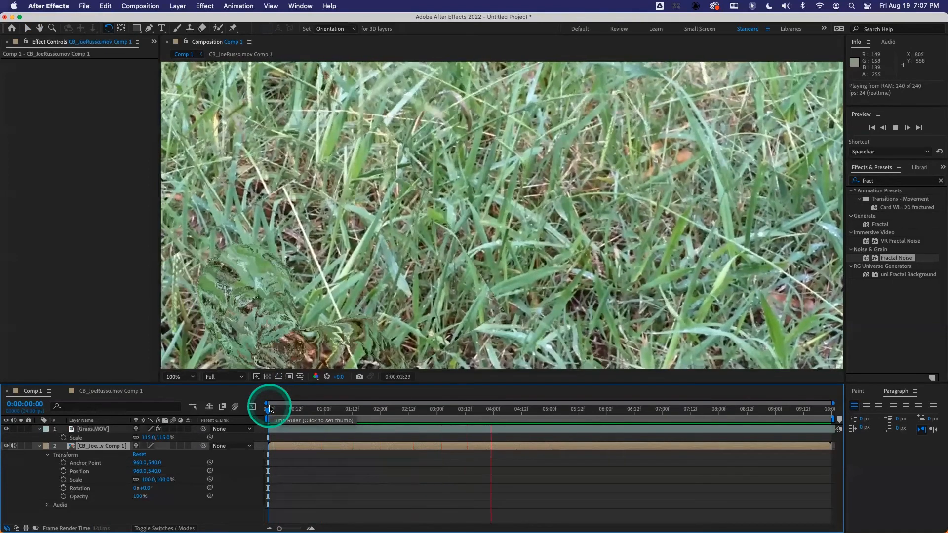
key(space)
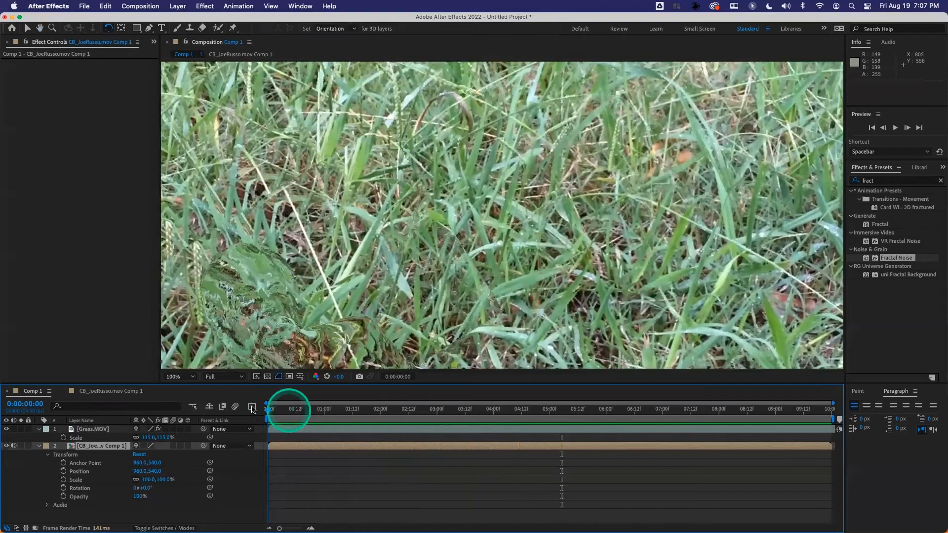
key(space)
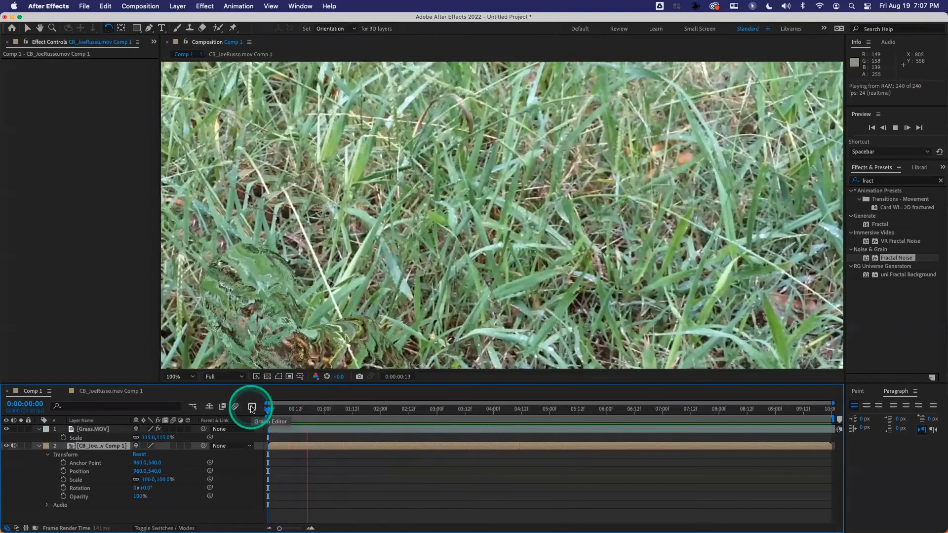
click(260, 327)
Move the CB_JoeRusso.mov layer inside its pre-comp to about 1031, 456, near the middle of the frame.
click(106, 390)
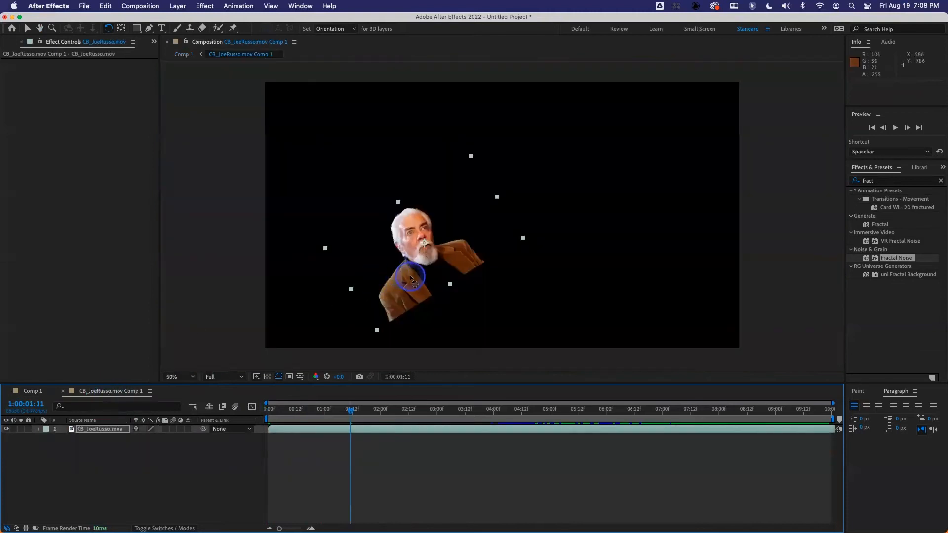
key(v)
drag(425, 278, 522, 230)
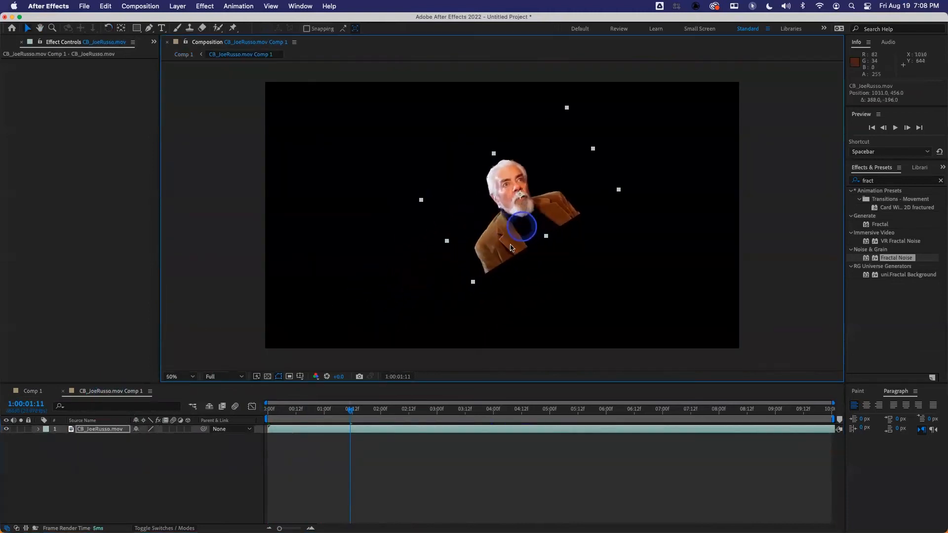
Preview the centred displacement in Comp 1 from the first frame and again from 0:00:04:14.
click(33, 391)
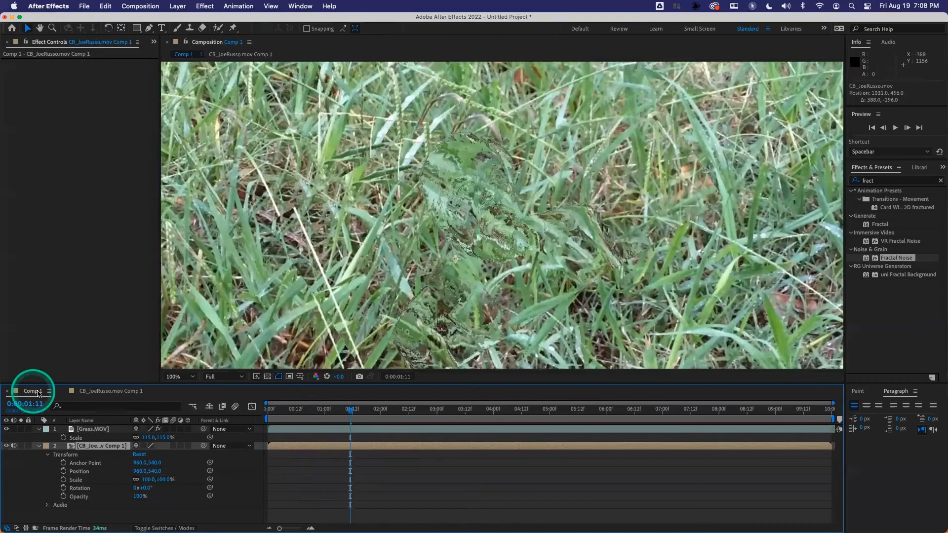
click(292, 406)
key(space)
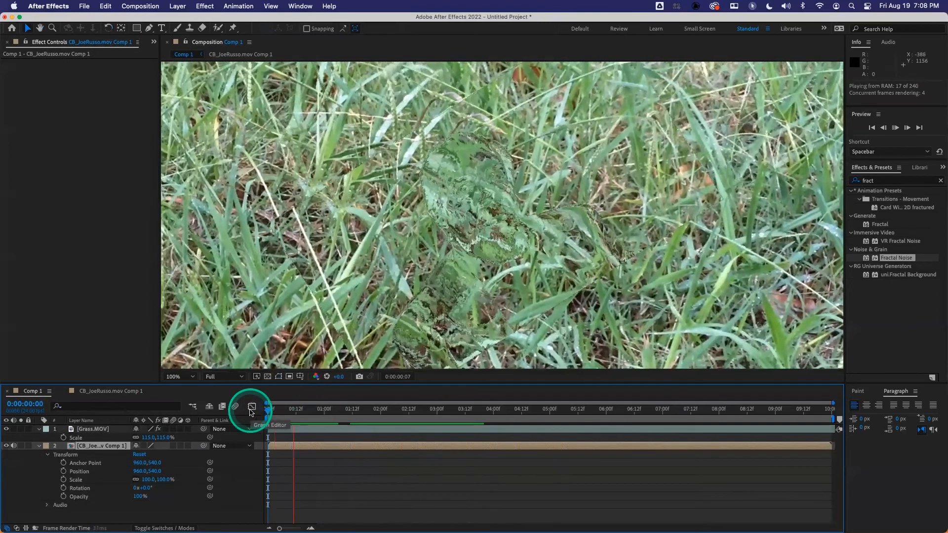
drag(268, 408, 526, 412)
key(space)
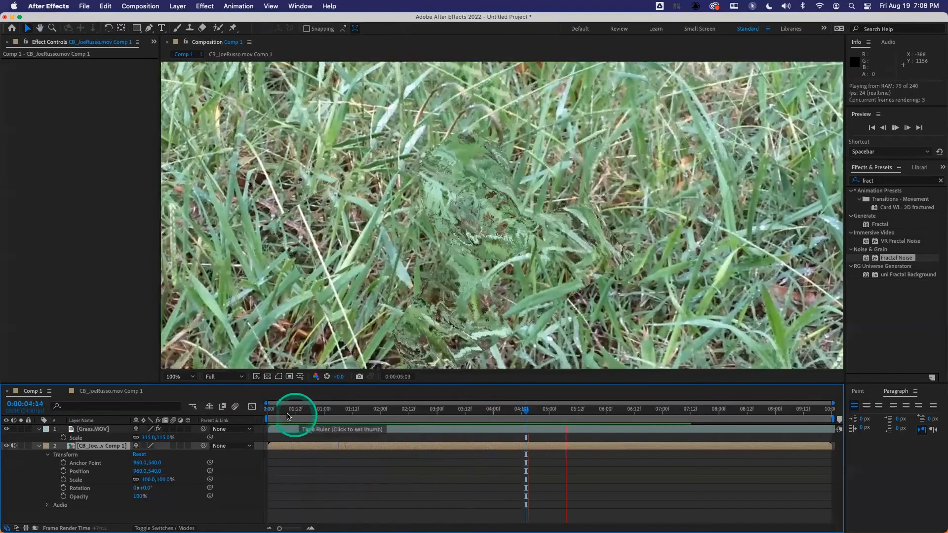
key(space)
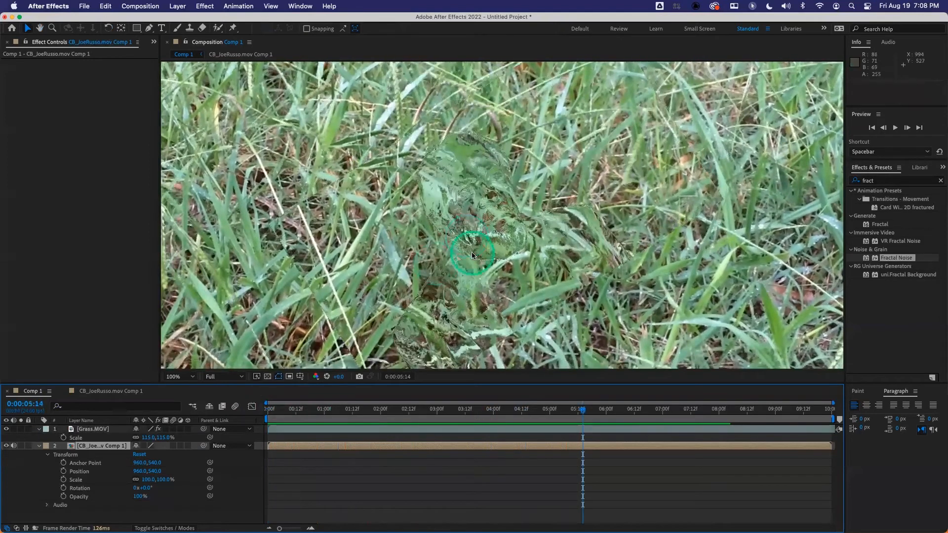
Remove the Displacement Map effect from the Grass.MOV layer in Comp 1.
click(98, 397)
click(33, 390)
click(92, 429)
click(52, 63)
key(Delete)
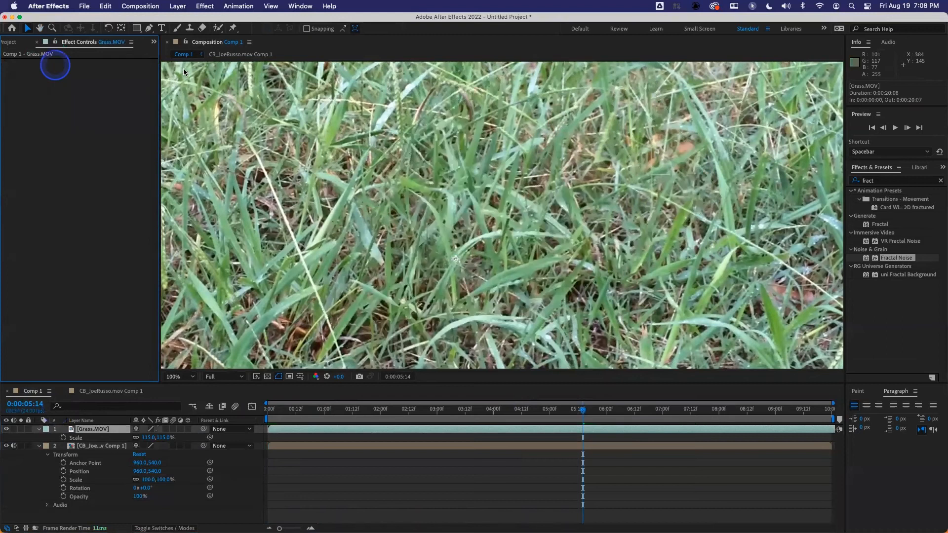
Apply Compound Blur to Grass.MOV with CB_JoeRusso.mov Comp 1 as the blur layer, and preview it from the first frame.
click(291, 64)
click(203, 7)
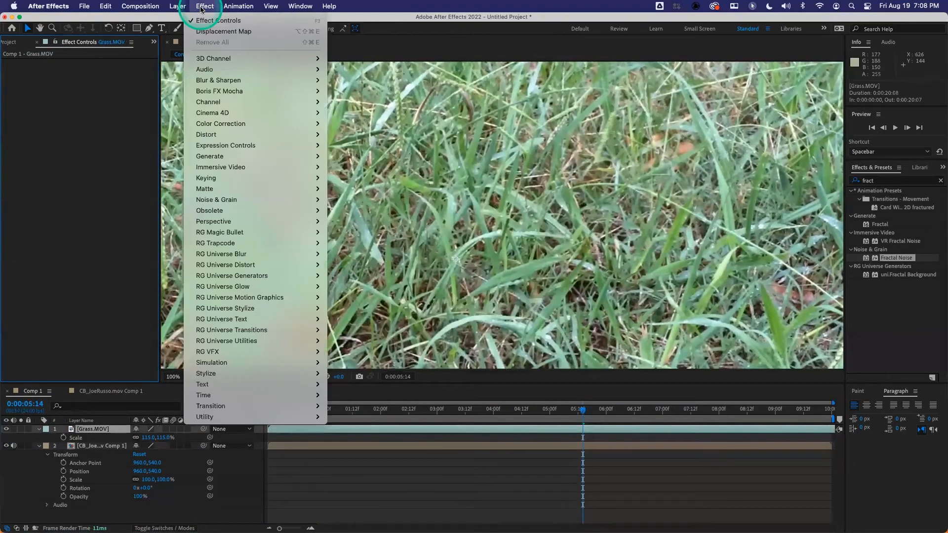
click(219, 124)
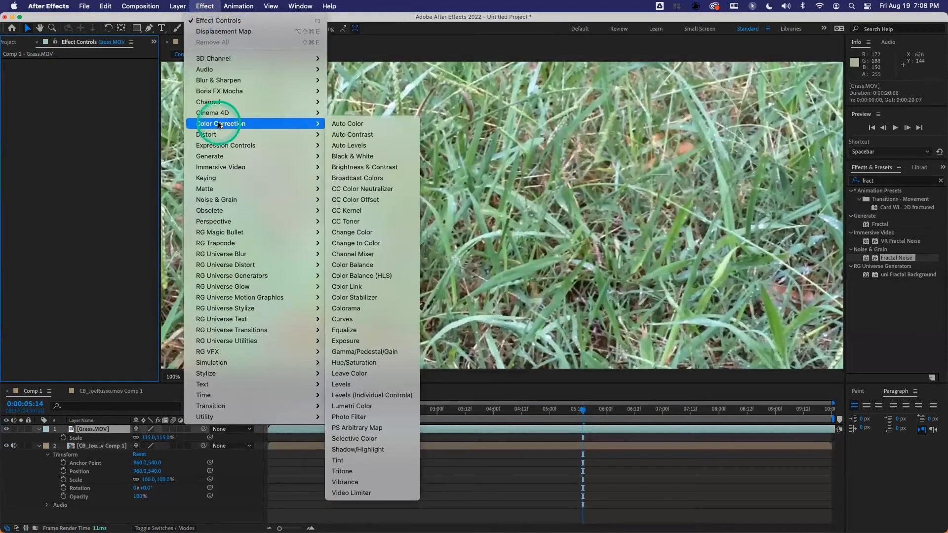
click(228, 81)
click(310, 80)
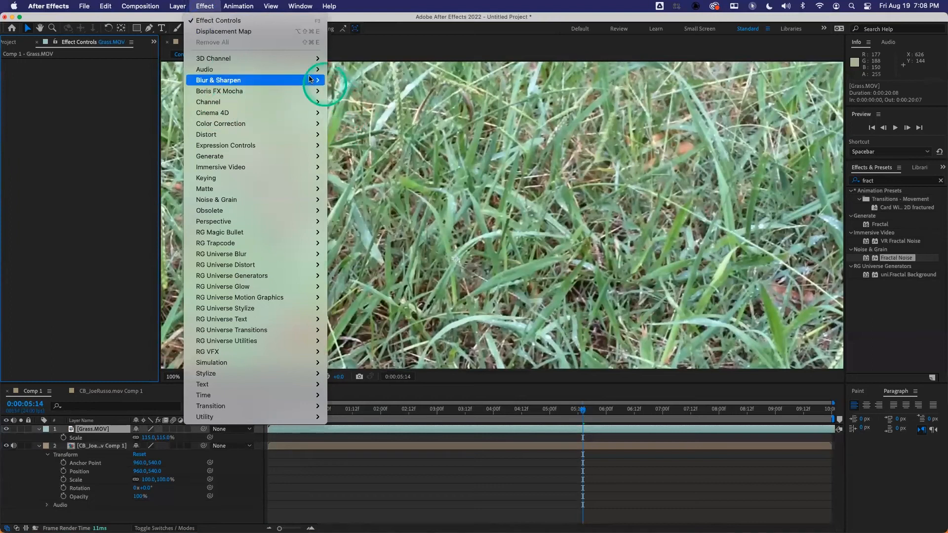
click(362, 123)
click(354, 167)
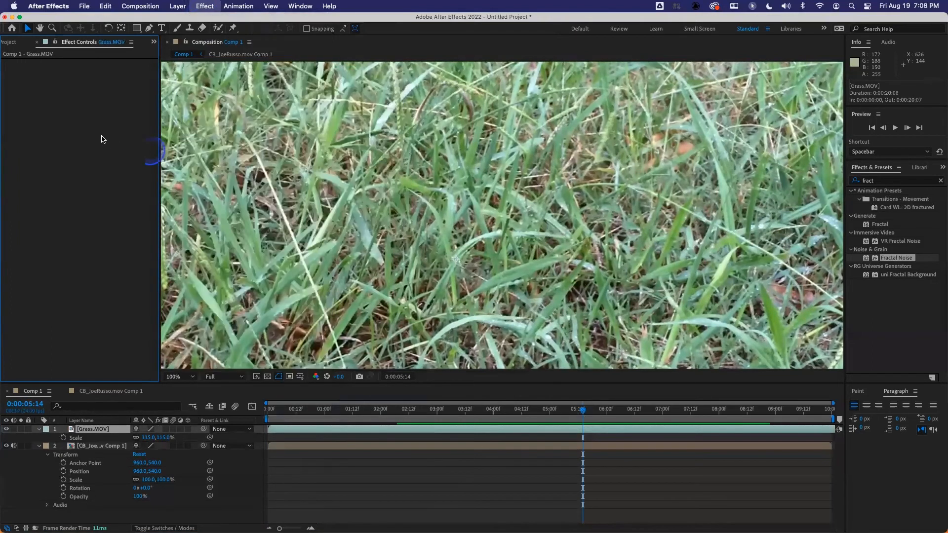
click(107, 71)
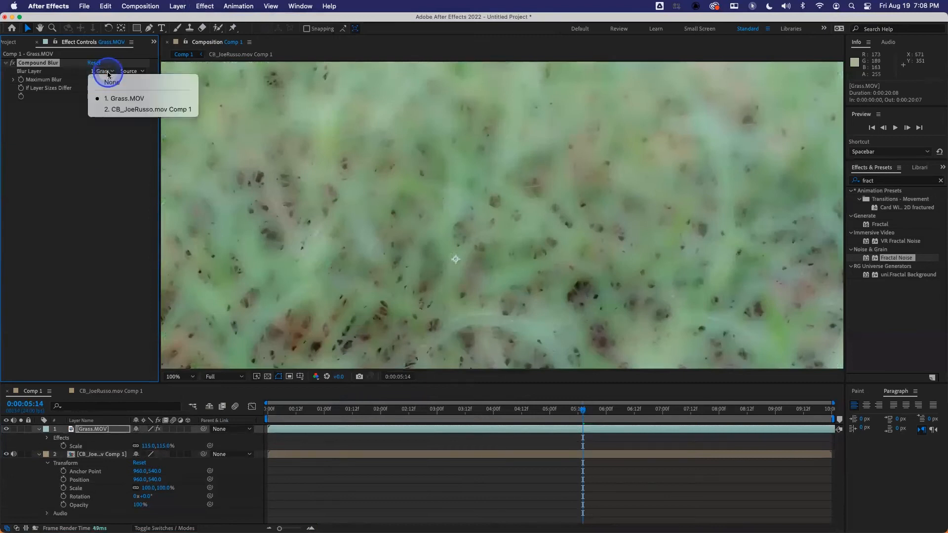
click(130, 108)
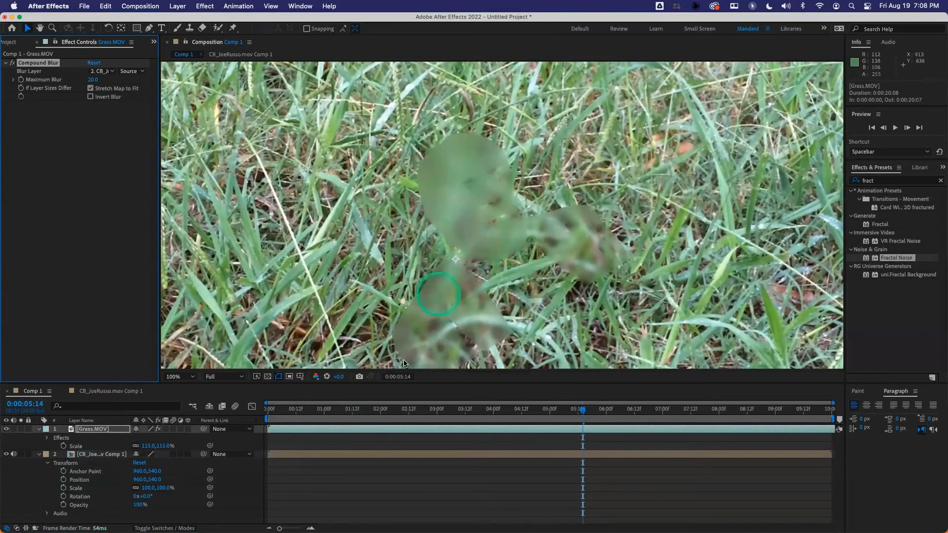
key(space)
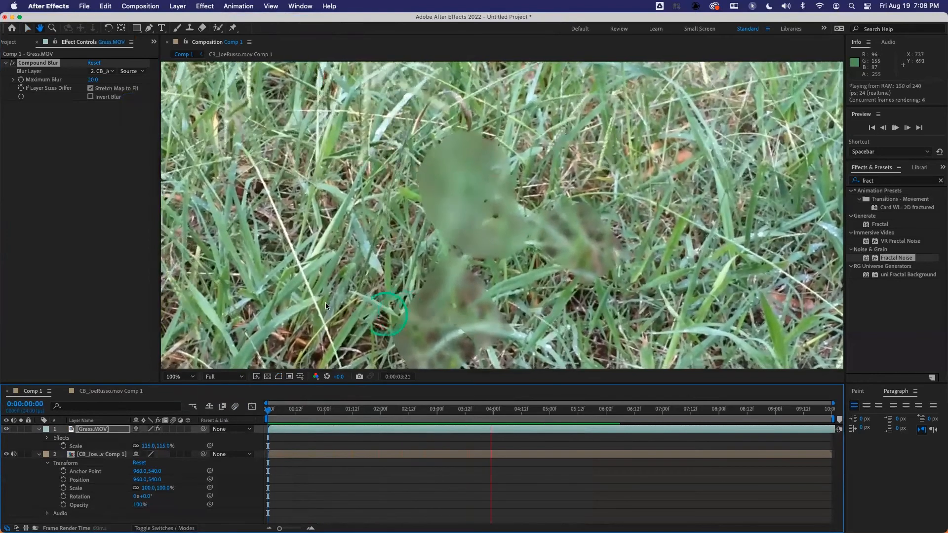
key(space)
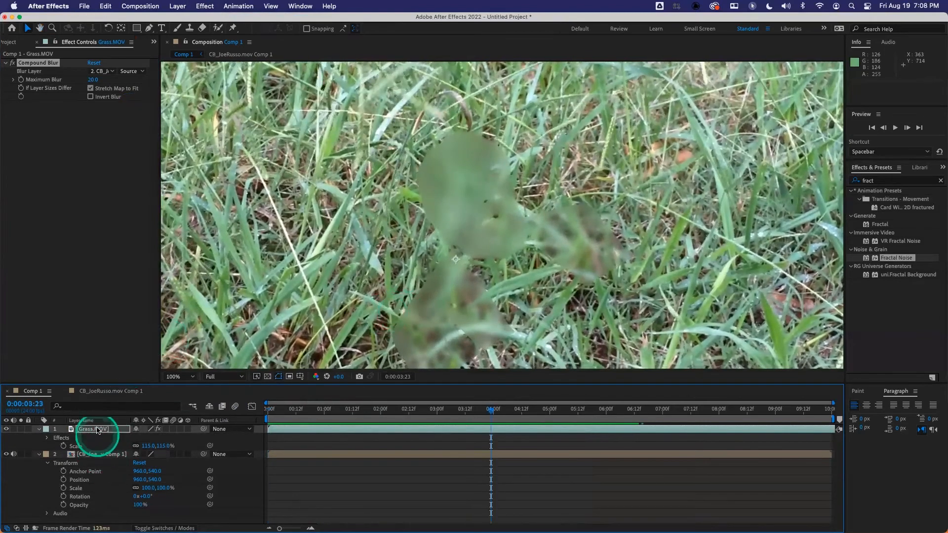
Move the CB_JoeRusso.mov layer inside its pre-comp to about 549, 350, and check the shifted blur over the whole frame in Comp 1.
click(100, 390)
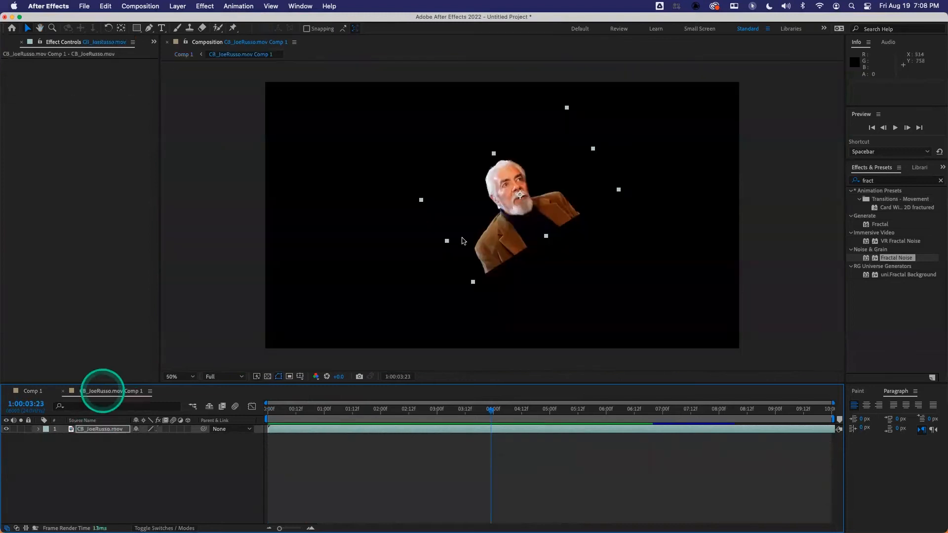
drag(533, 216, 414, 189)
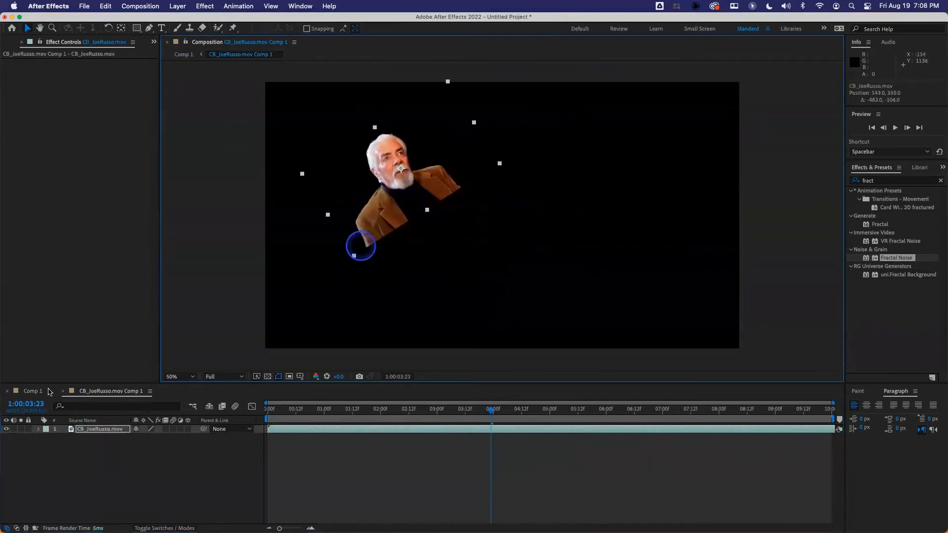
click(31, 390)
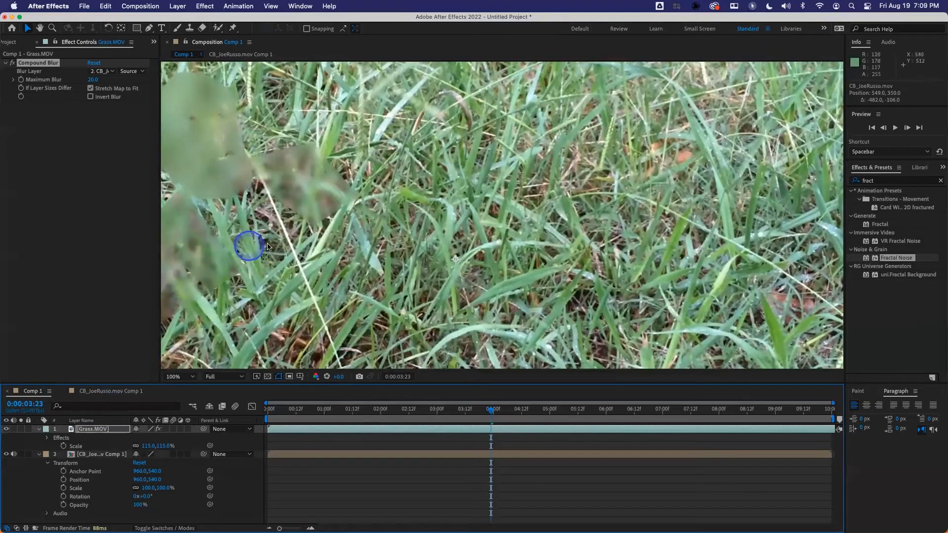
key(period)
key(comma)
key(comma)
key(comma)
key(comma)
key(comma)
key(comma)
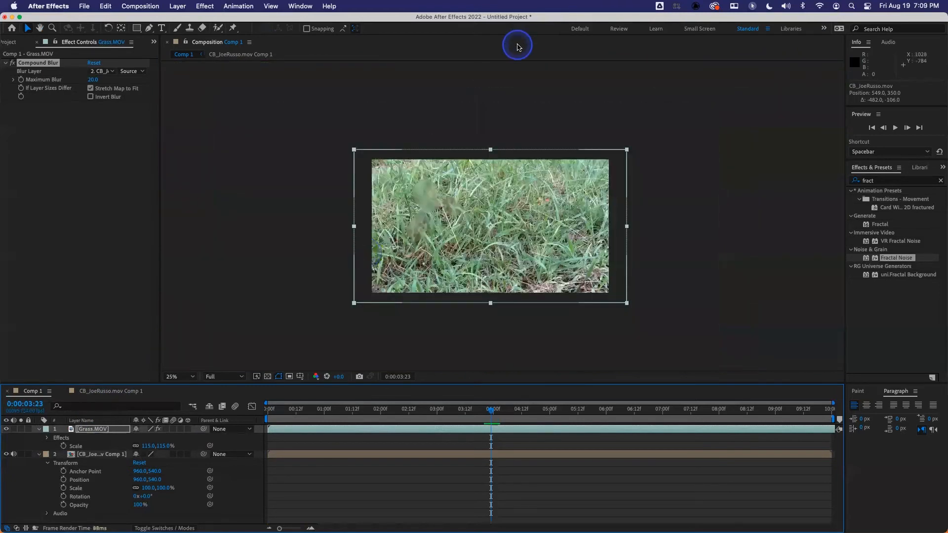
Use Zoom's annotation text to write "PEMDAS" below the grass composition.
click(654, 41)
click(396, 82)
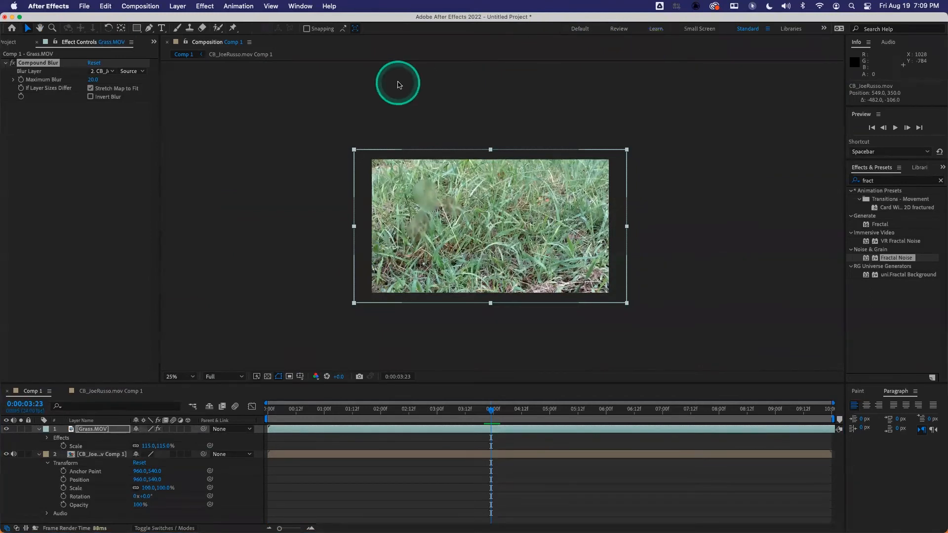
click(362, 335)
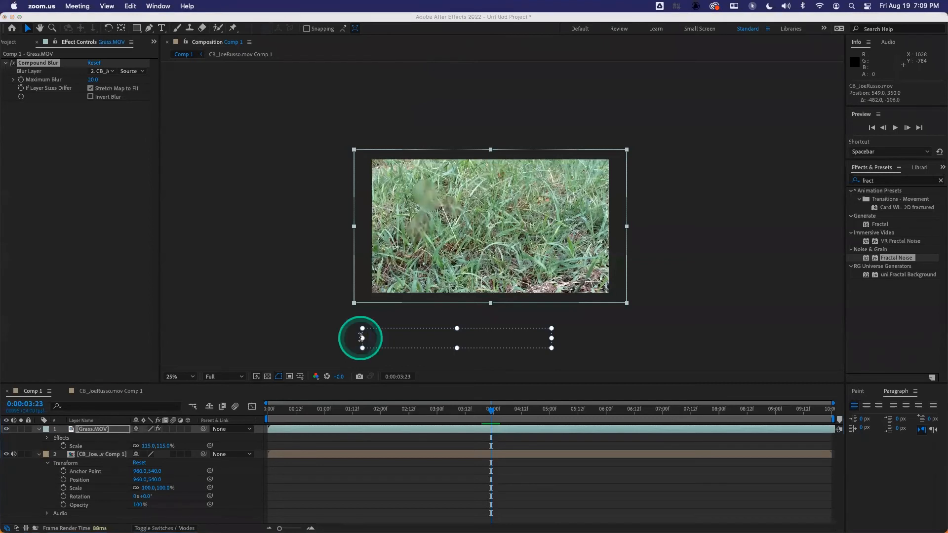
text(PEM)
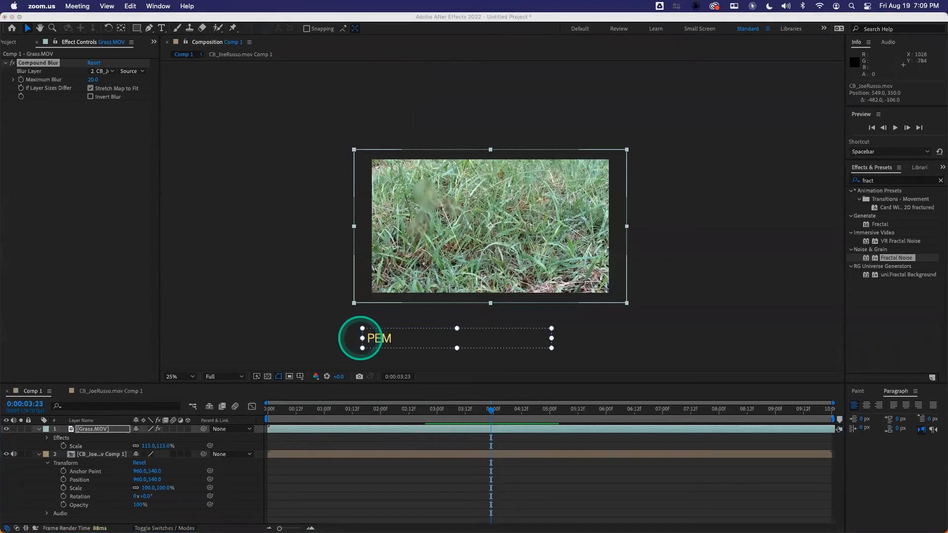
text(DAS)
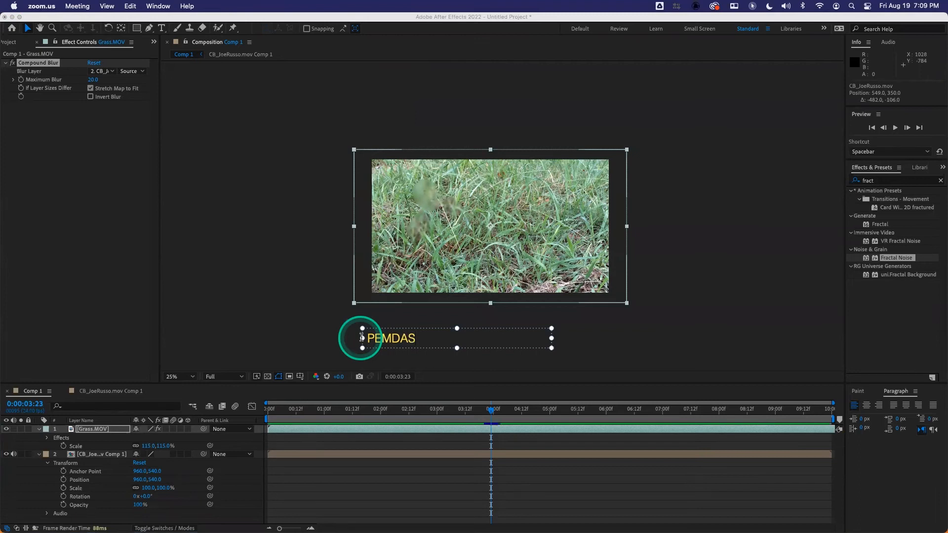
Annotate the empty area beside the composition with "(3 +2 ) * 4= 20", and clear all annotations.
click(666, 195)
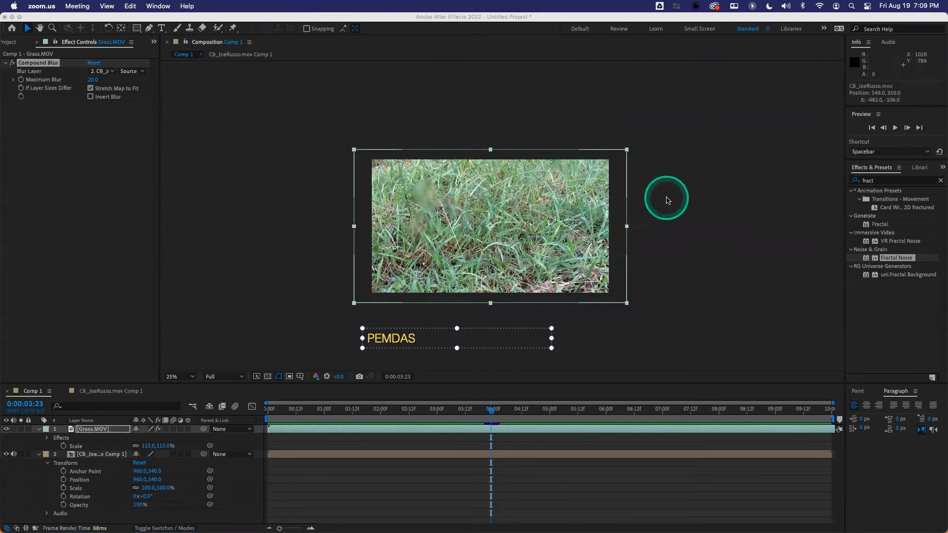
click(669, 162)
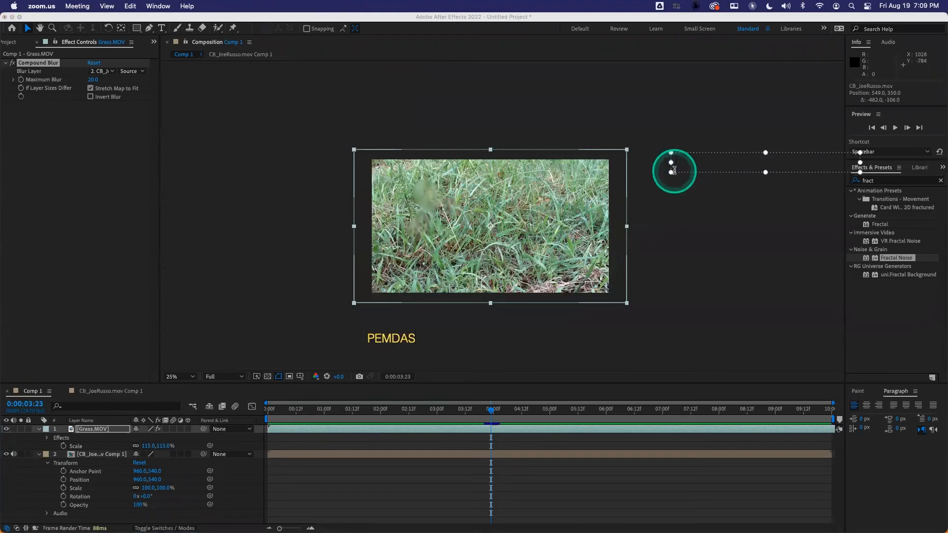
text(3 + 2 * 4)
key(BackSpace)
key(BackSpace)
key(BackSpace)
key(BackSpace)
text((3 - )
text(2)
text( ) * 4= 20)
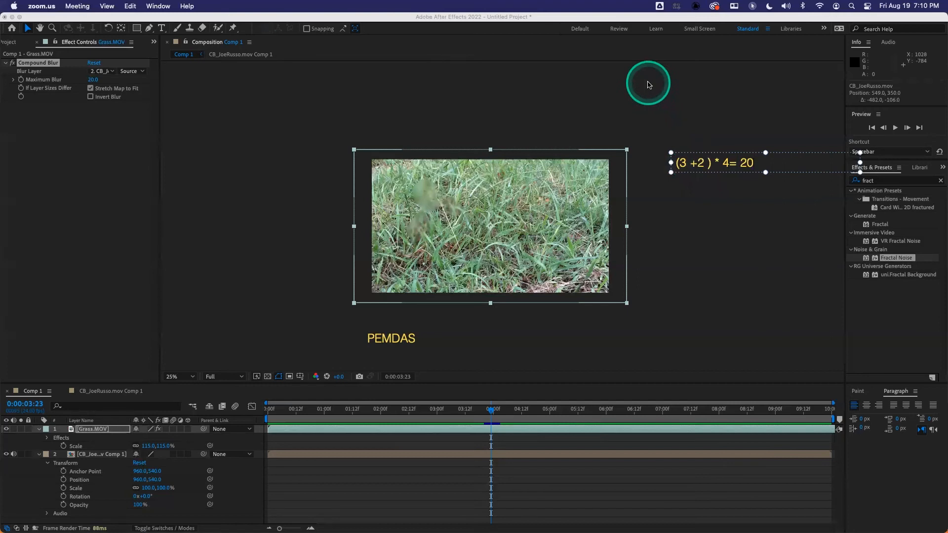
click(653, 100)
click(668, 143)
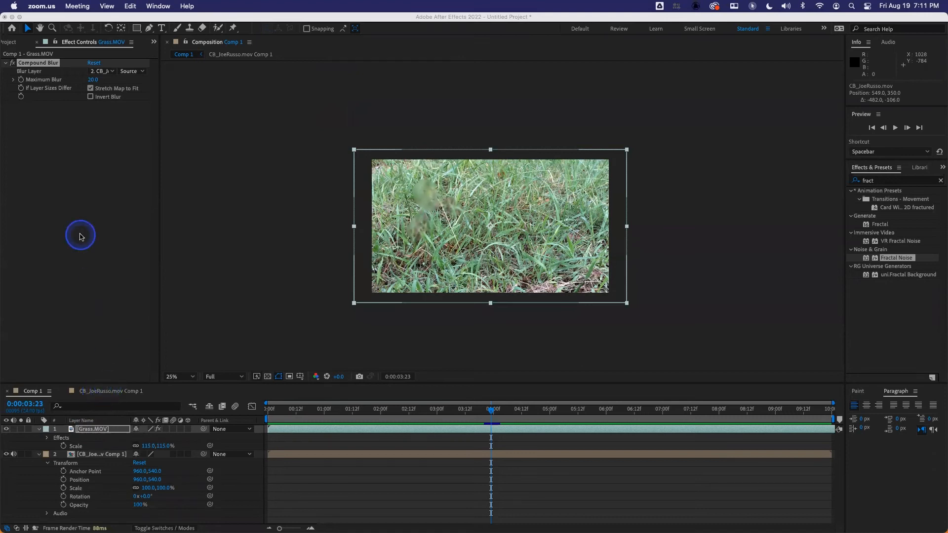
Return to After Effects, start a new project and create an HDTV 1080 24 composition named Main Comp, 10 seconds long.
click(81, 234)
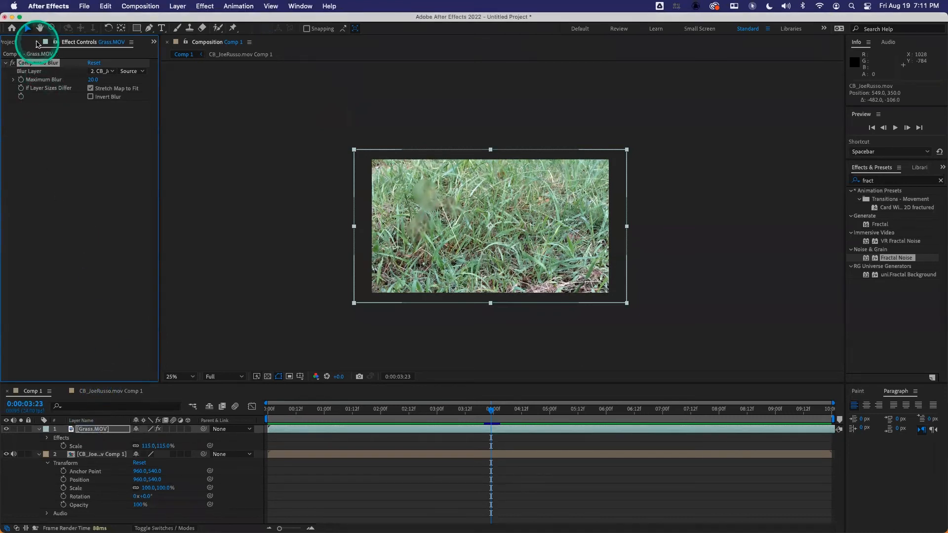
click(30, 42)
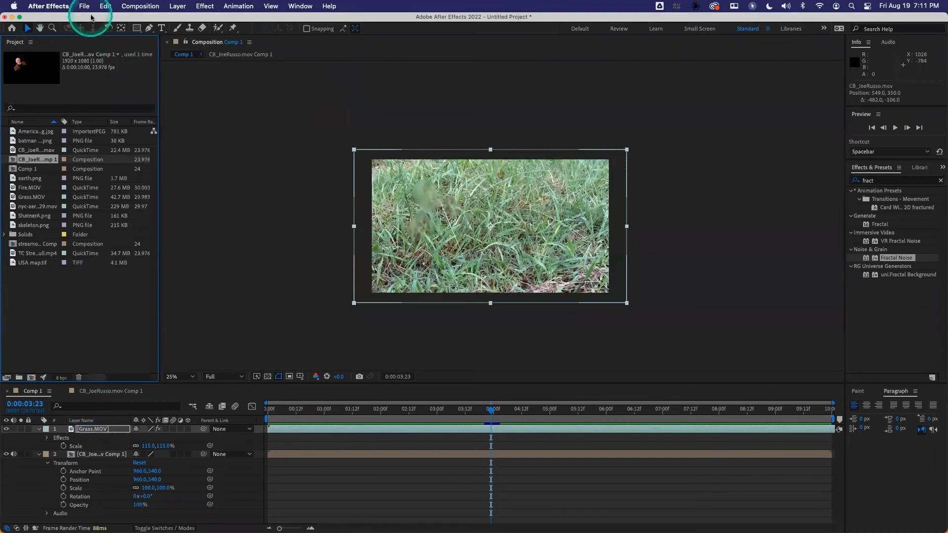
click(85, 6)
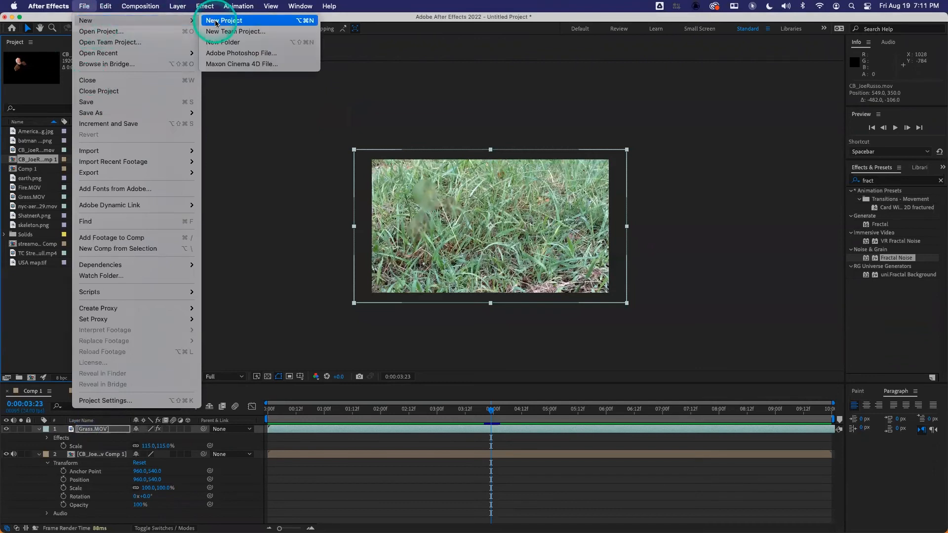
click(222, 21)
click(450, 292)
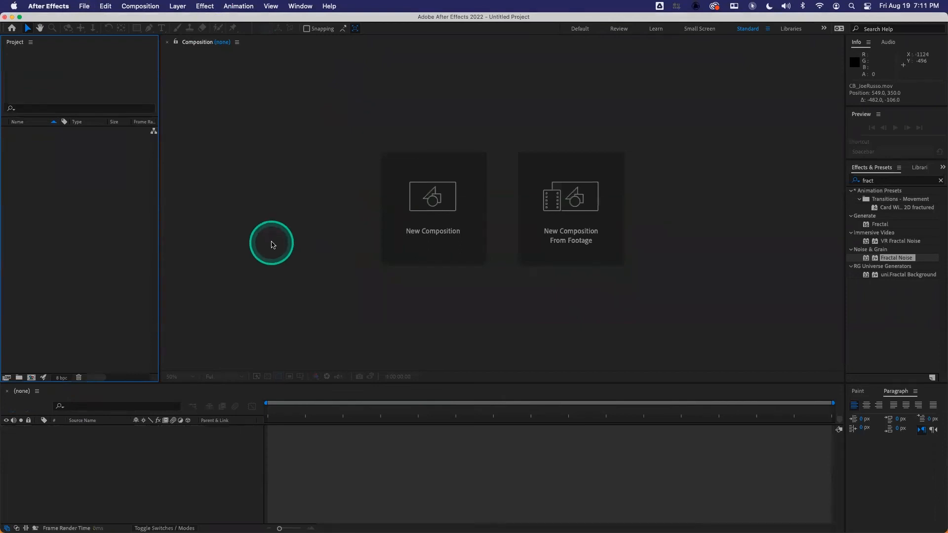
click(449, 232)
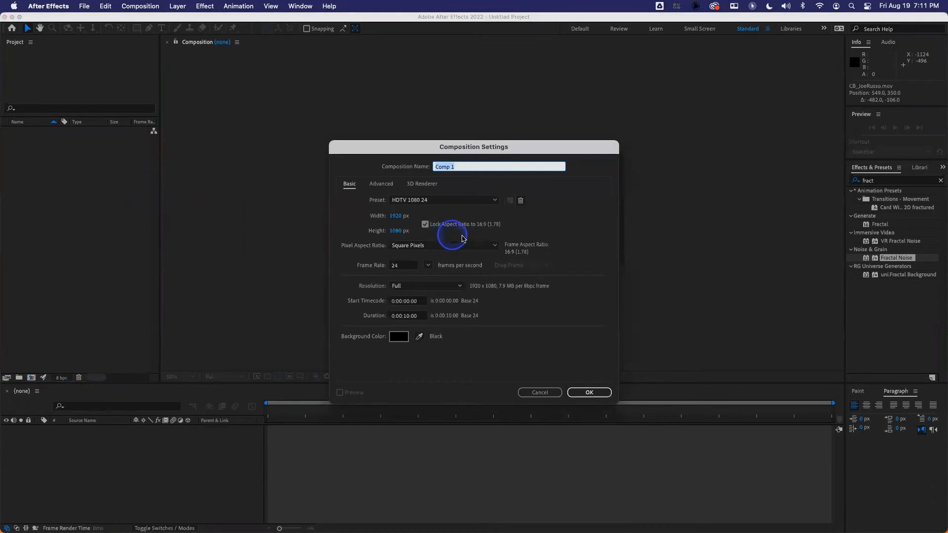
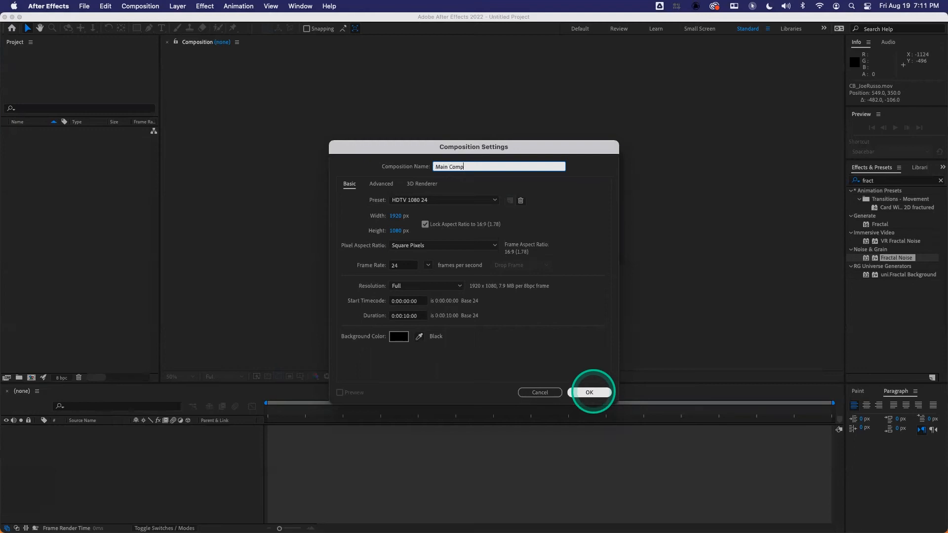
click(591, 393)
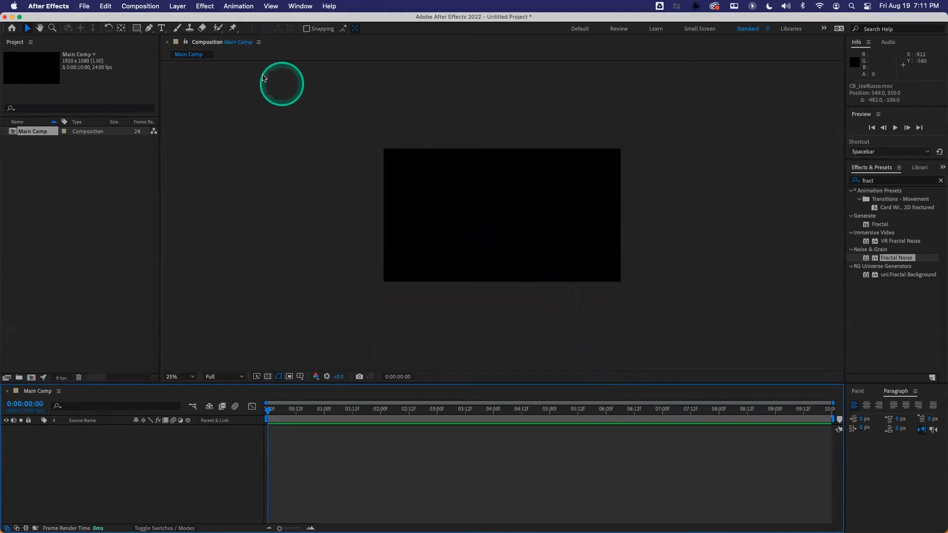
Add a text layer reading "YOUR NAME" in the lower part of Main Comp.
click(163, 29)
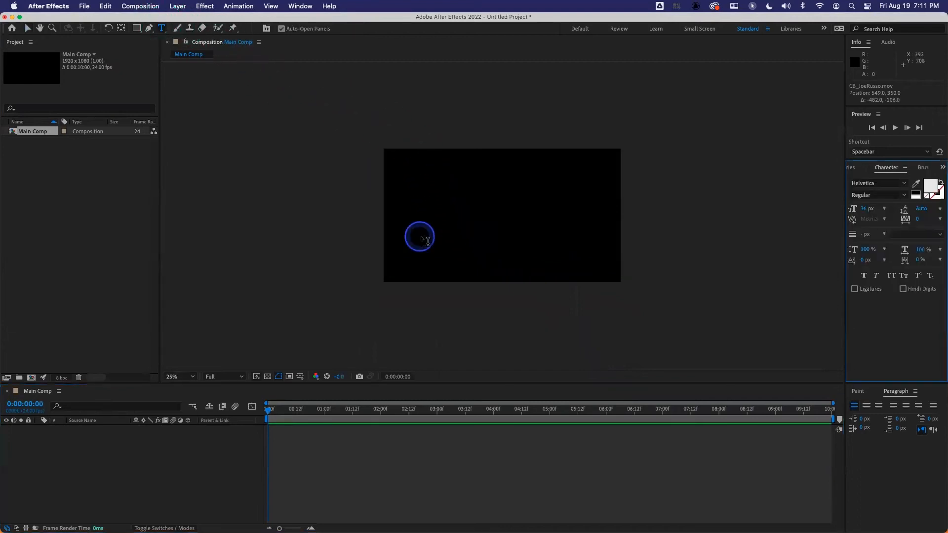
click(448, 240)
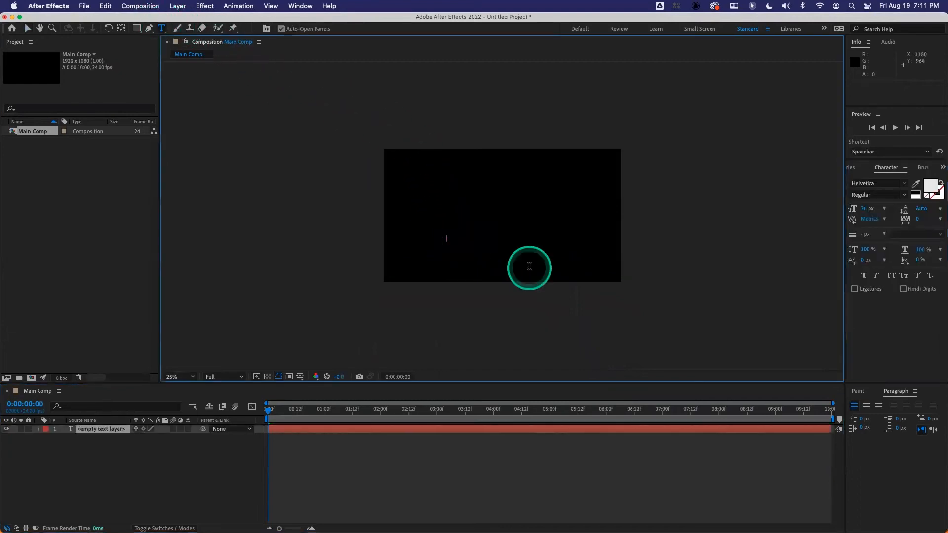
text(YOUR NAME)
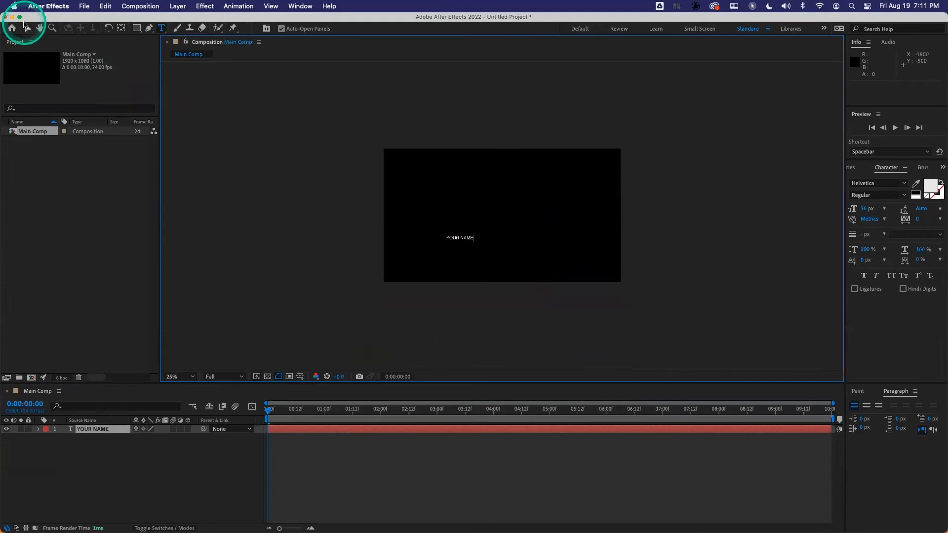
click(26, 26)
Set the YOUR NAME text to 180 px in the Impact font.
drag(866, 210, 933, 204)
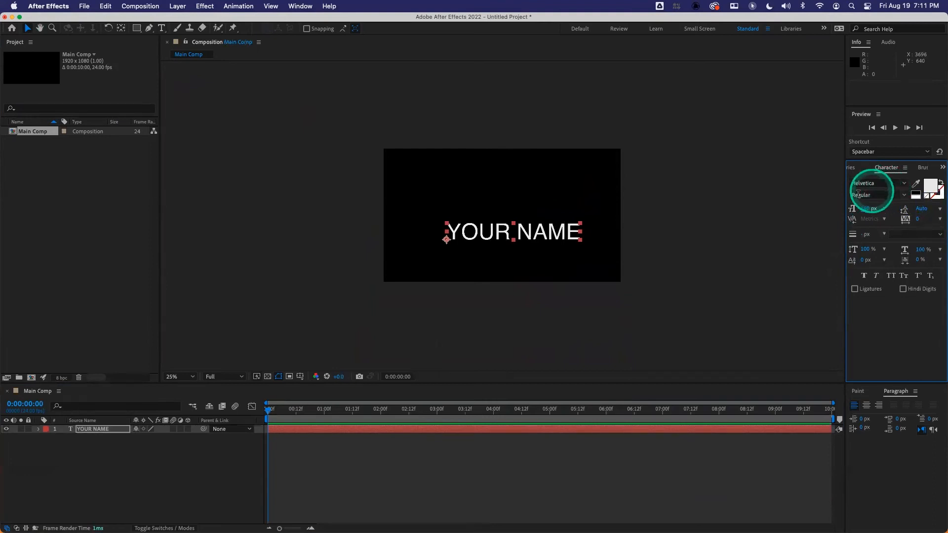
click(901, 187)
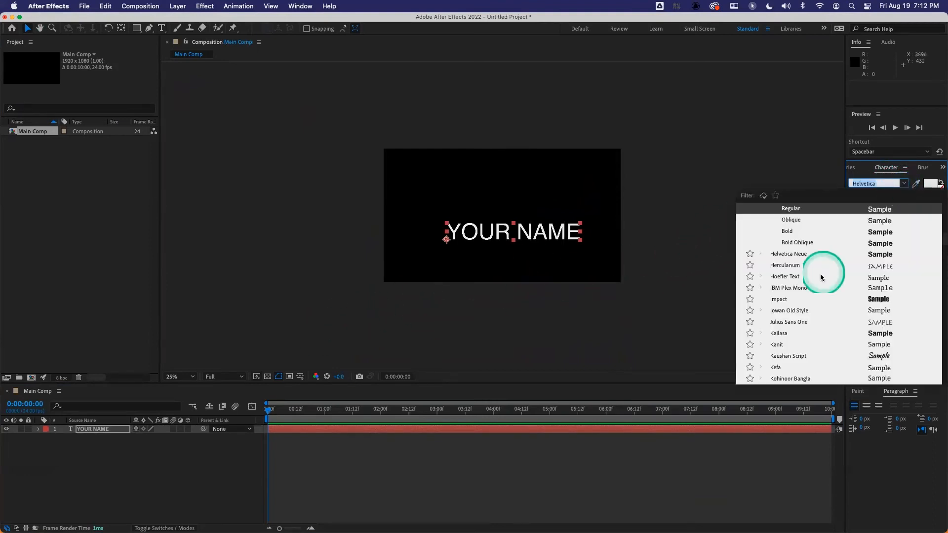
click(793, 300)
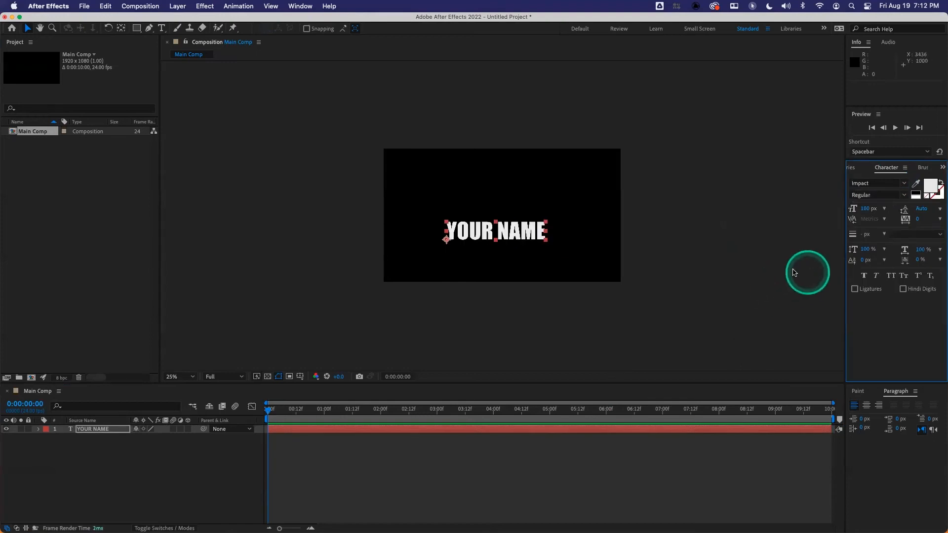
key(period)
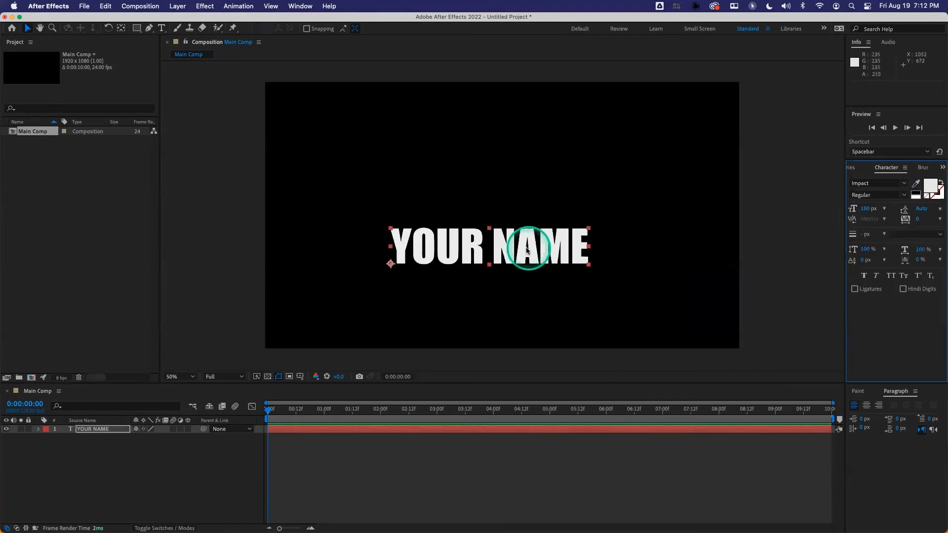
Move the YOUR NAME text toward the lower-right part of the frame and pre-compose it as Name Source.
drag(515, 250, 583, 275)
click(111, 434)
click(97, 430)
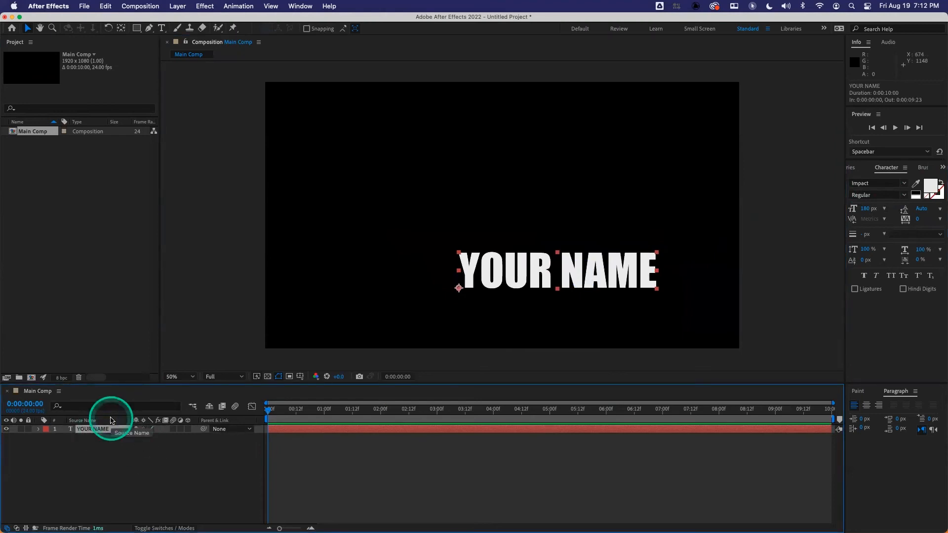
key(super+shift+c)
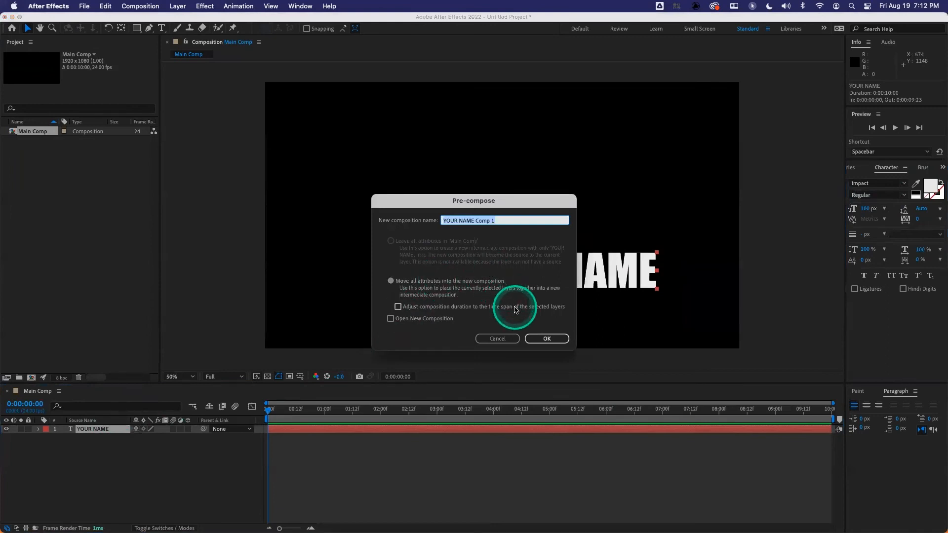
text(Name Source)
click(543, 339)
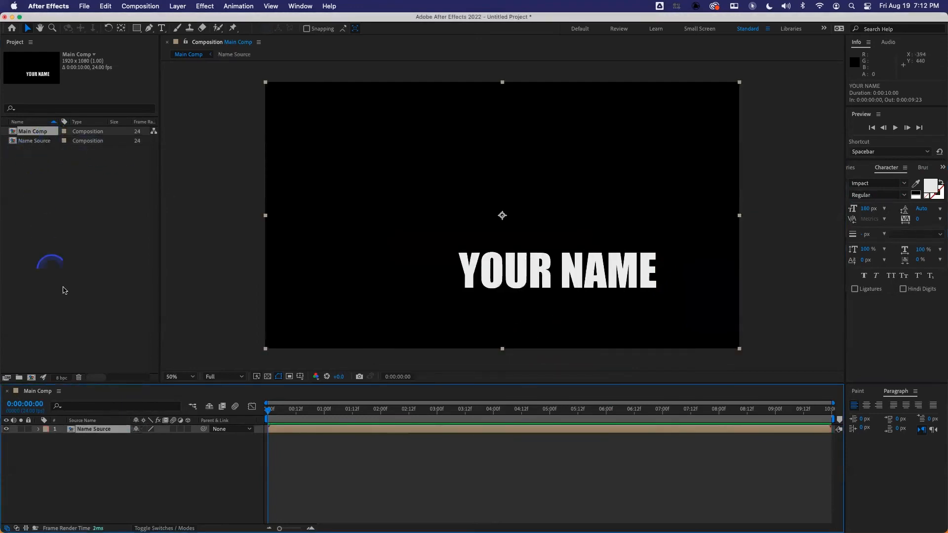
Apply the Fractal Noise effect to the Name Source layer in Main Comp.
drag(97, 435, 521, 281)
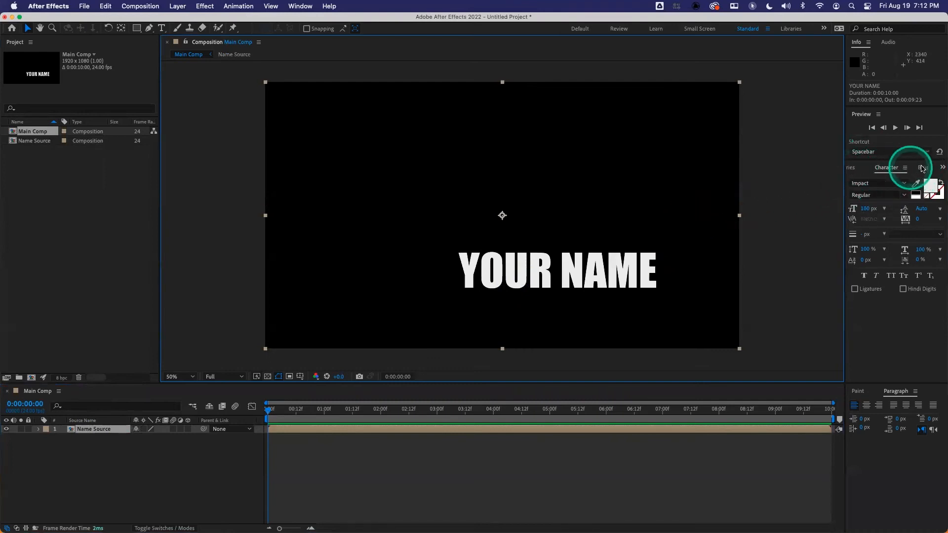
click(942, 167)
click(928, 175)
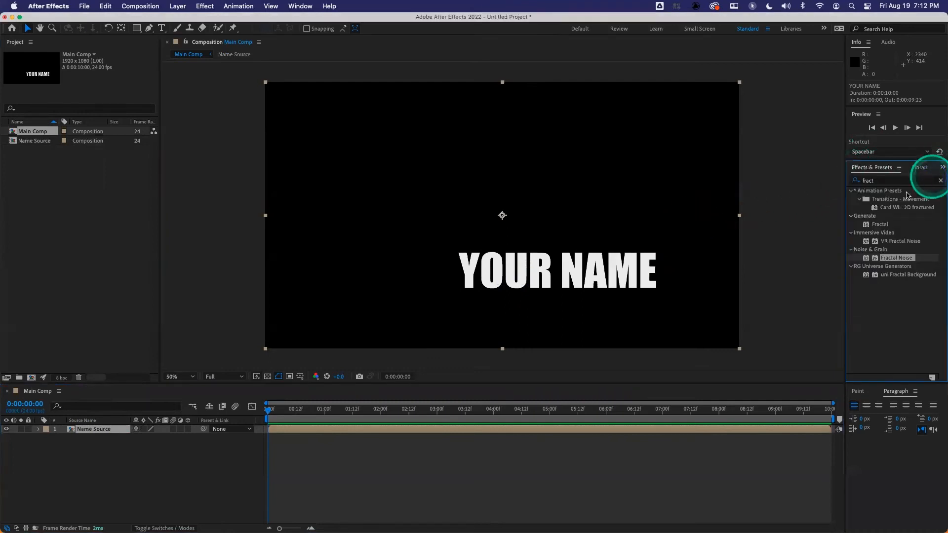
click(888, 259)
double_click(888, 259)
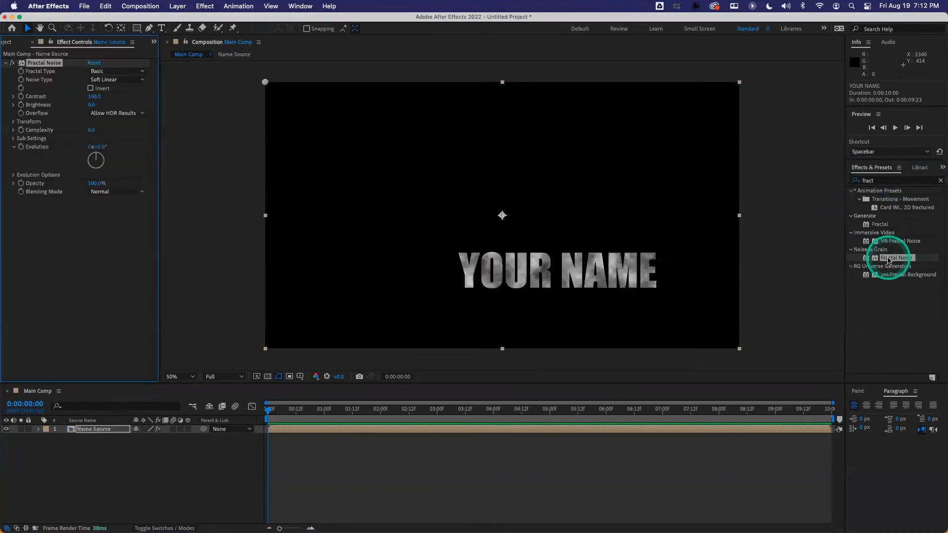
Set the Fractal Noise contrast to 280, brightness to -10 and fractal type to Dynamic Twist.
click(104, 110)
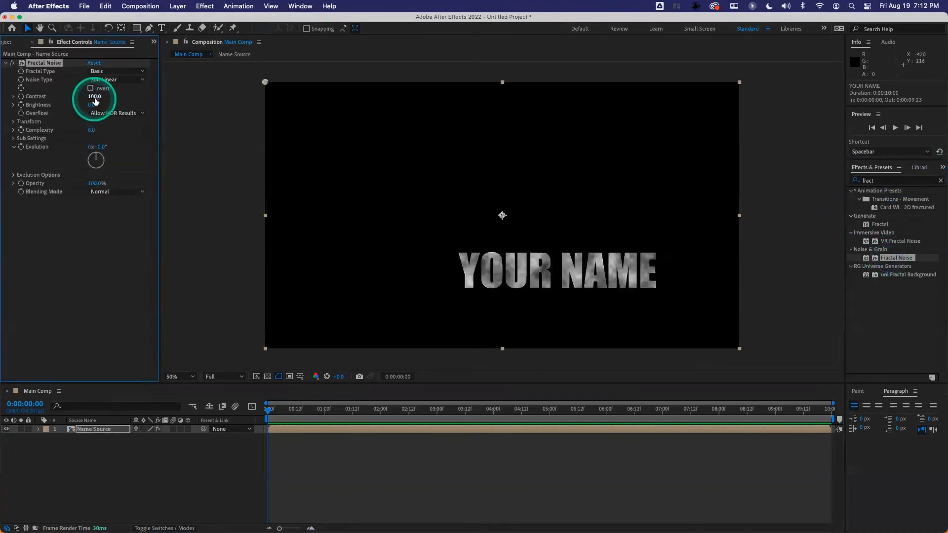
drag(93, 96, 169, 84)
click(94, 97)
click(131, 72)
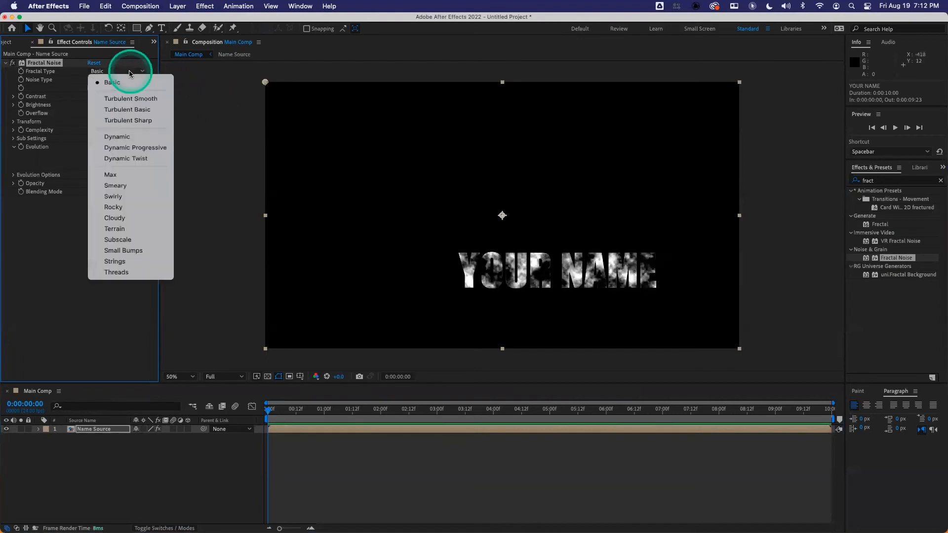
click(133, 158)
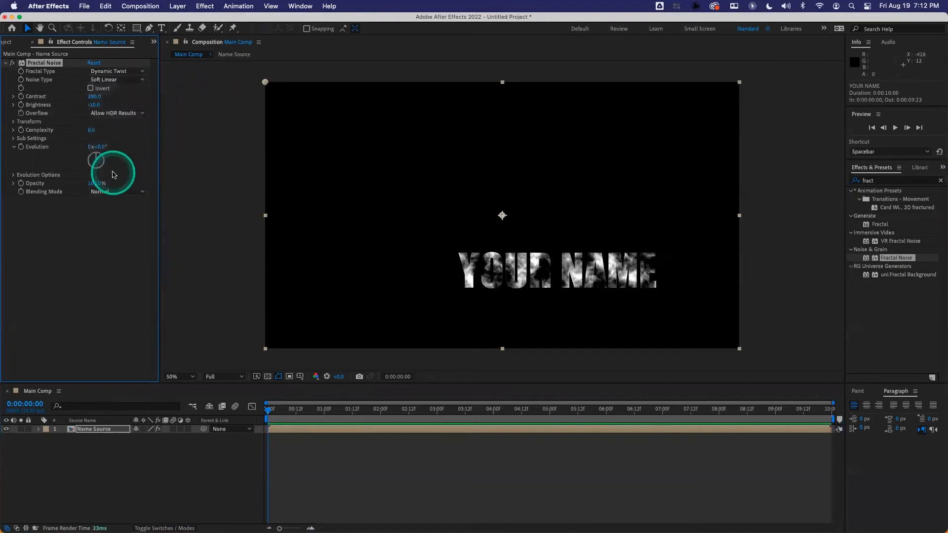
Keyframe the Fractal Noise Evolution from the start to the end of Main Comp, and preview the animation.
click(21, 146)
key(End)
click(100, 147)
drag(101, 147, 442, 157)
drag(318, 409, 267, 409)
key(space)
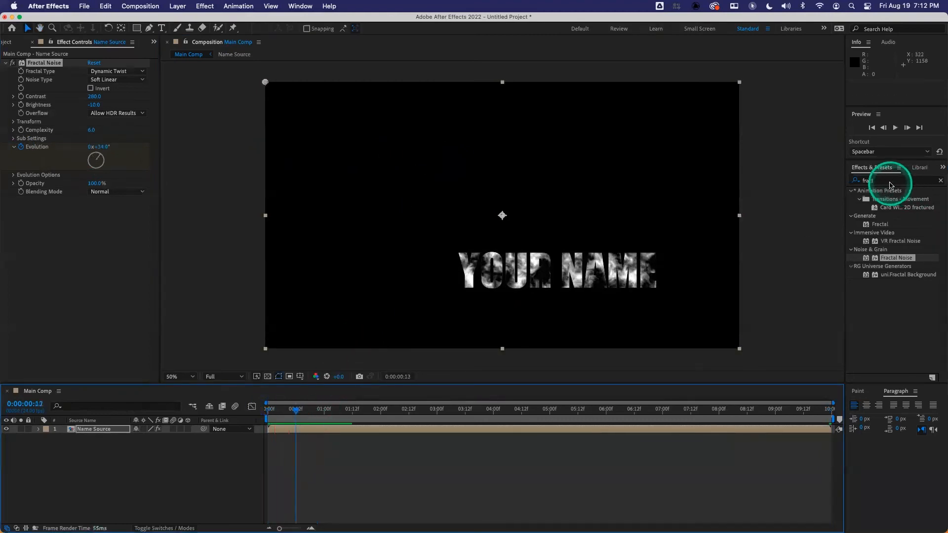
Find the Colorama effect and apply it to the Name Source layer.
click(890, 183)
text(co)
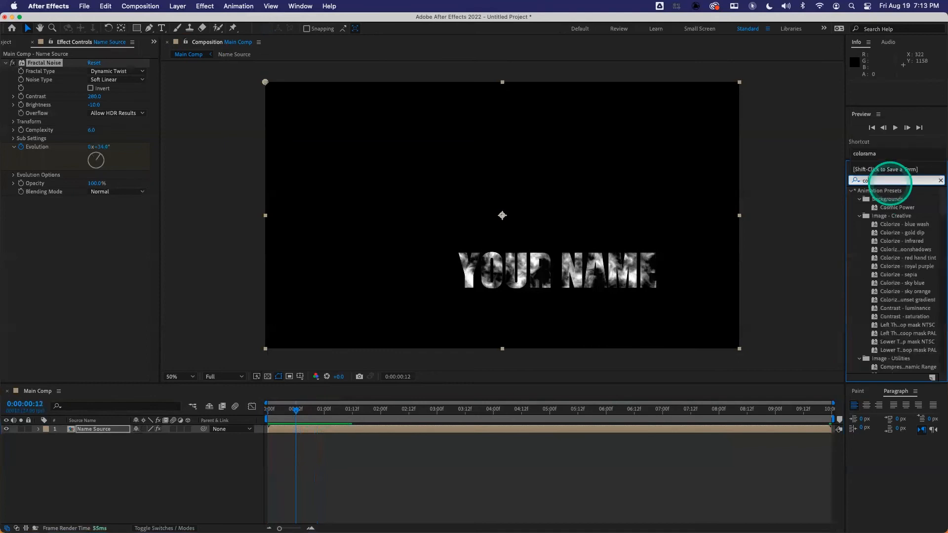
text(loram)
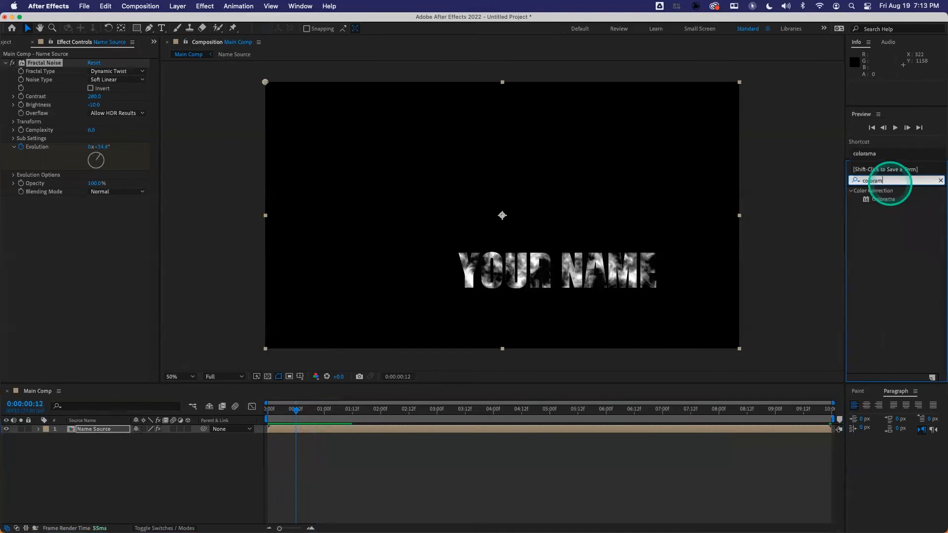
double_click(878, 200)
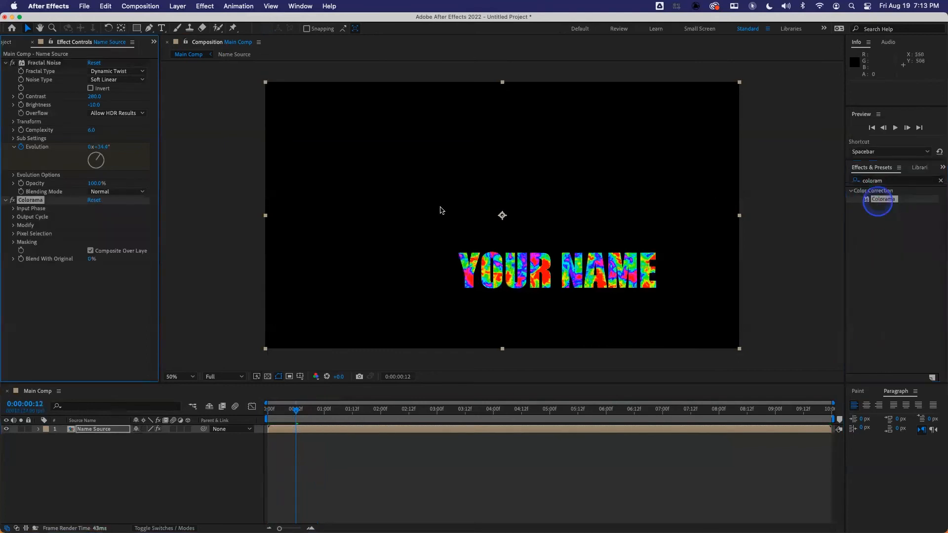
Set the Colorama output cycle to the Fire preset palette and preview the animation from the start.
click(13, 216)
click(99, 234)
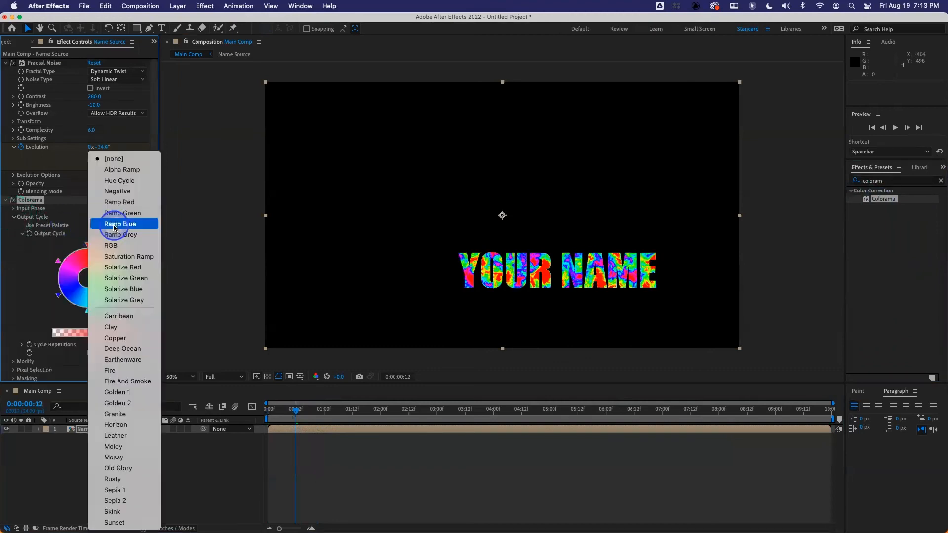
click(138, 372)
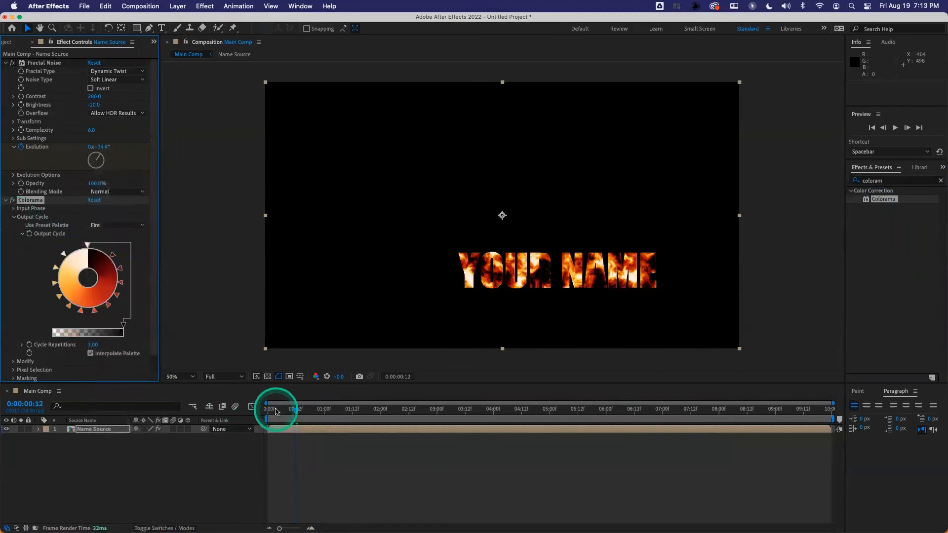
drag(274, 409, 258, 411)
key(space)
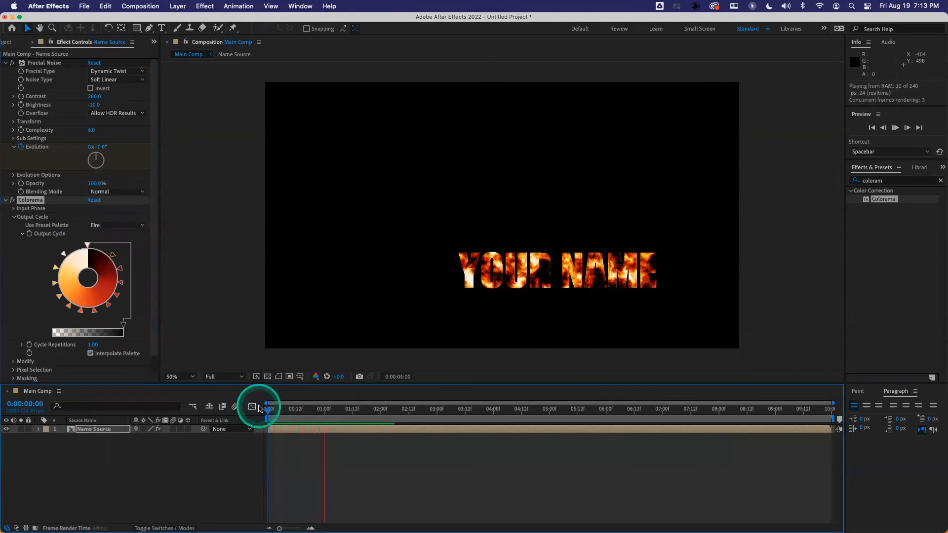
Pre-compose the Name Source layer as FireName, moving all attributes into the new composition.
click(99, 430)
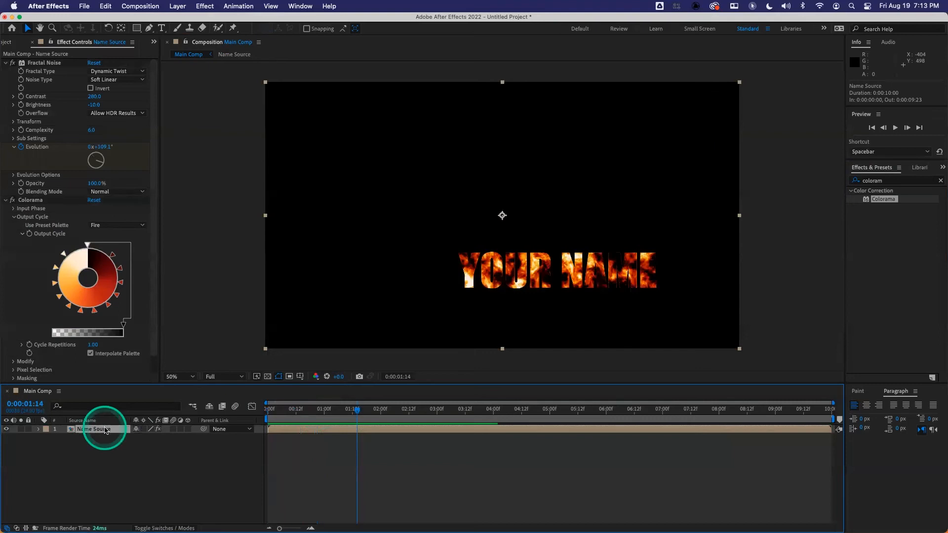
key(super+shift+c)
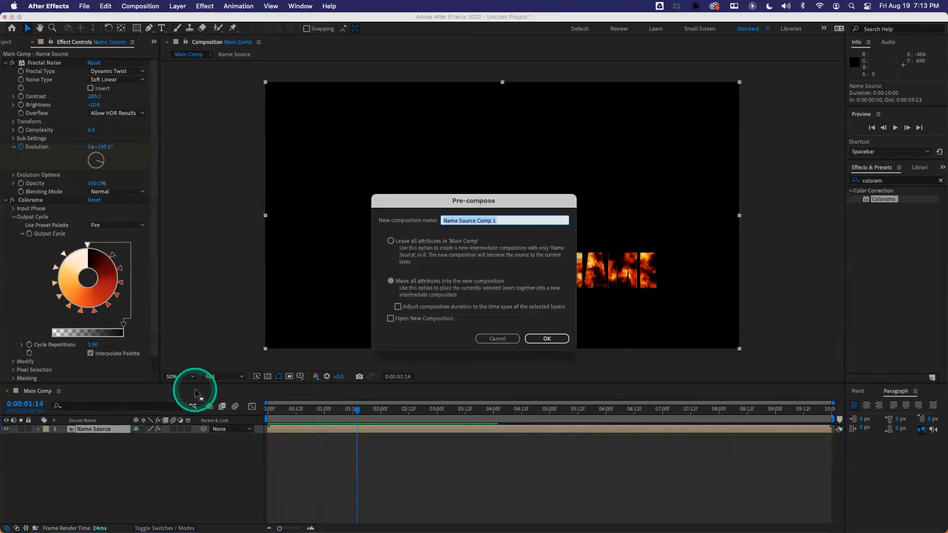
text(FireName)
key(Return)
Examine the nesting by opening FireName and Name Source, compare them with Main Comp, and return to Main Comp.
click(14, 42)
click(33, 142)
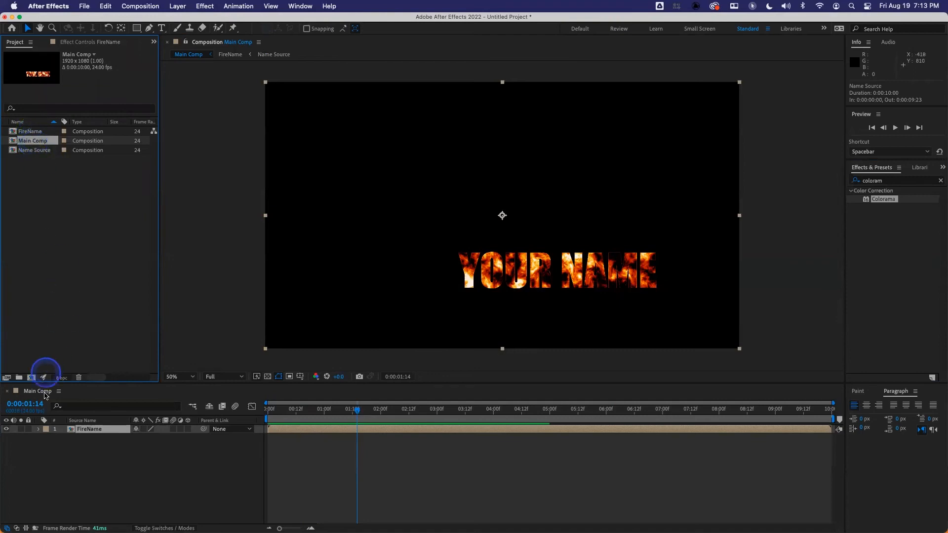
double_click(80, 429)
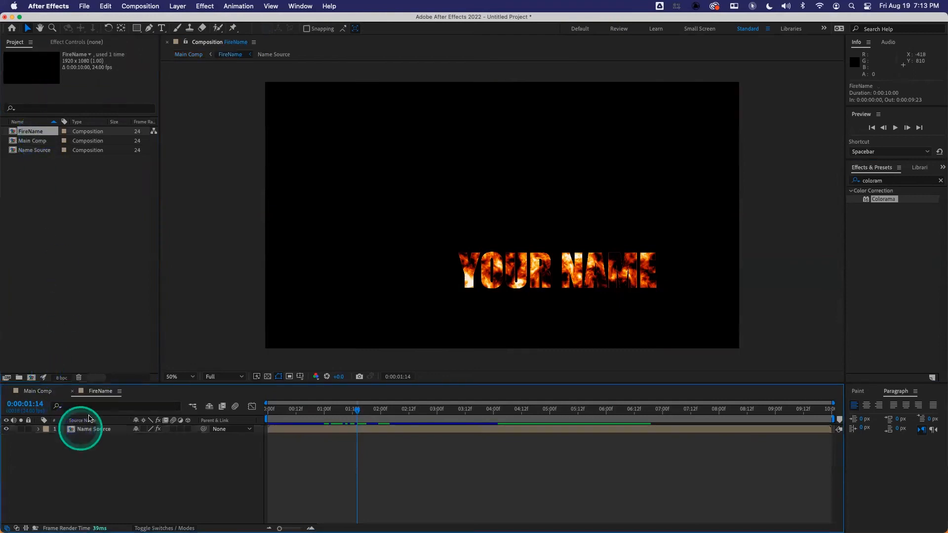
double_click(85, 429)
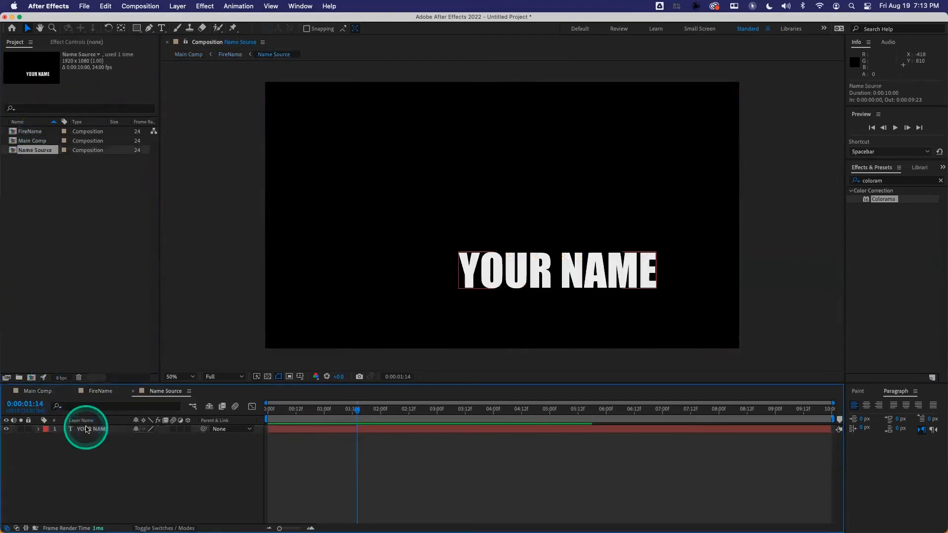
click(42, 390)
click(97, 391)
click(163, 391)
click(84, 392)
click(42, 392)
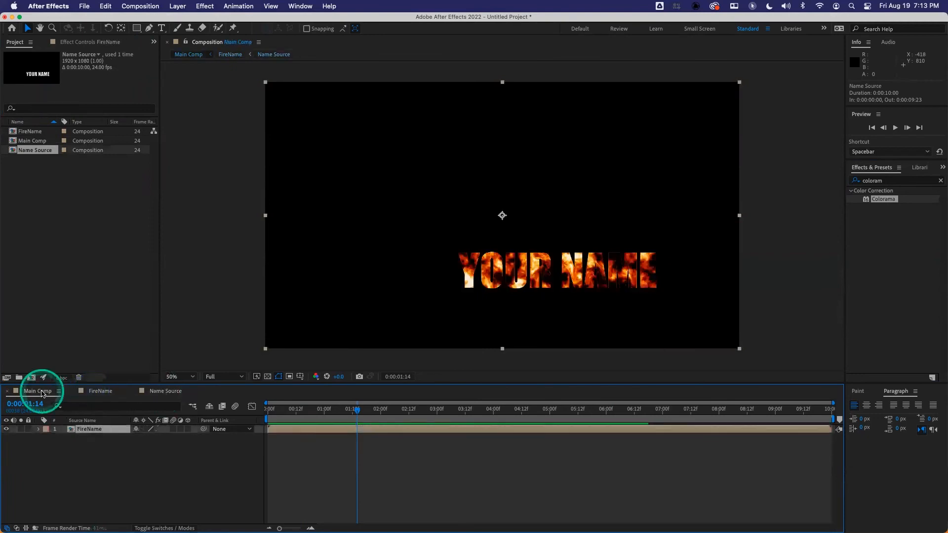
click(101, 391)
click(164, 391)
click(35, 391)
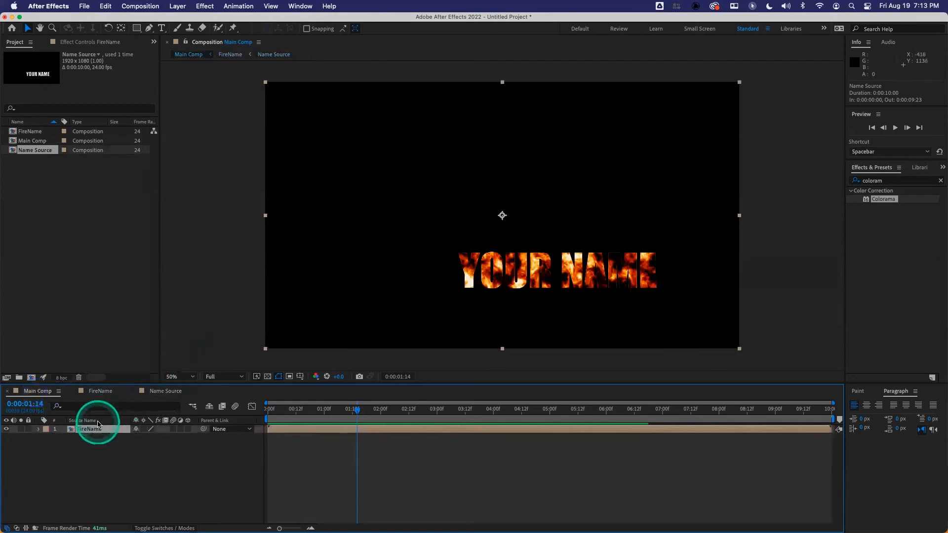
Apply the Roughen Edges stylize effect to the FireName layer in Main Comp.
click(201, 7)
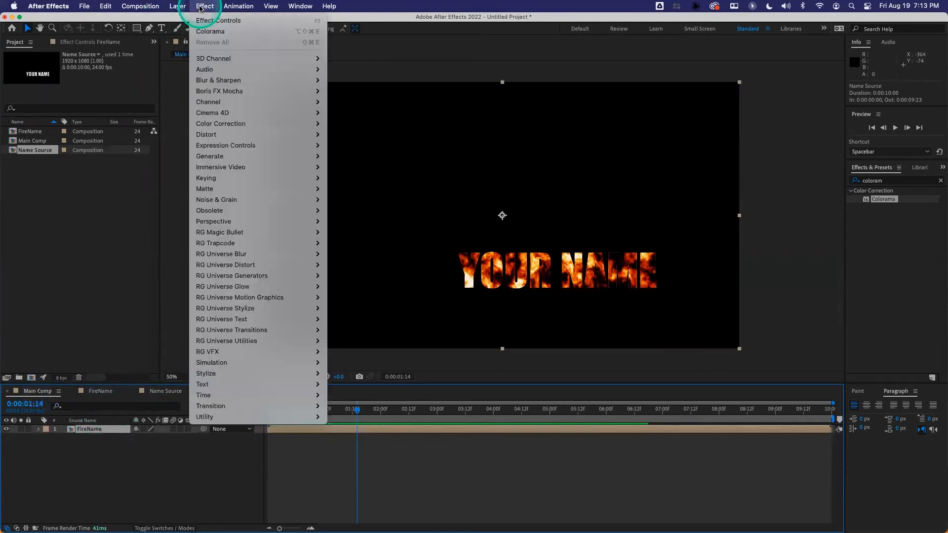
mouse_move(229, 373)
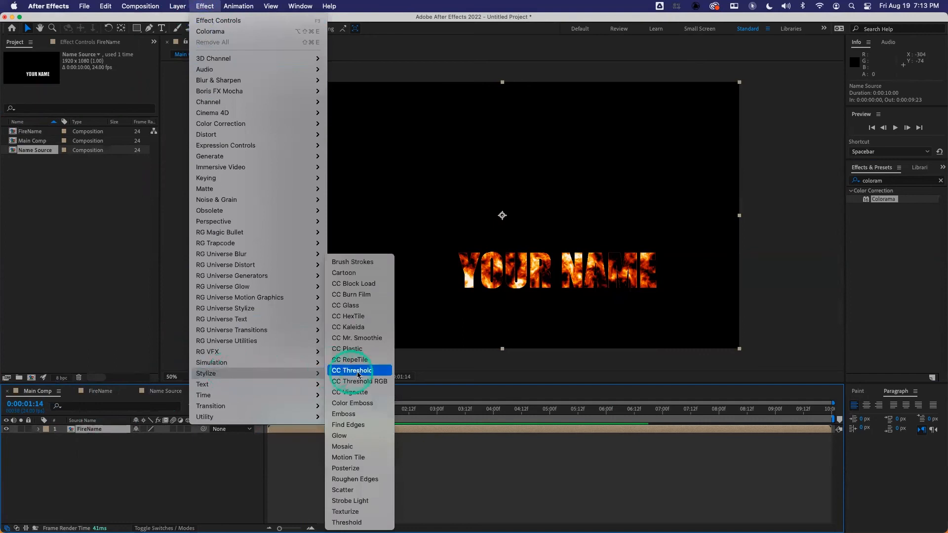
click(354, 481)
click(277, 275)
click(103, 89)
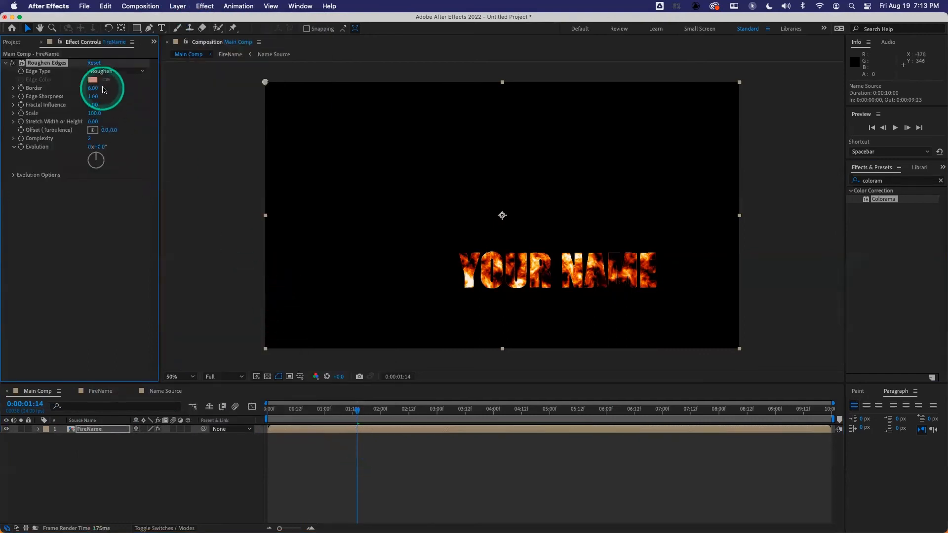
Set Roughen Edges to Spiky with scale 146, border 10 and edge sharpness 4.61, and compare the text with the effect off and on.
click(106, 71)
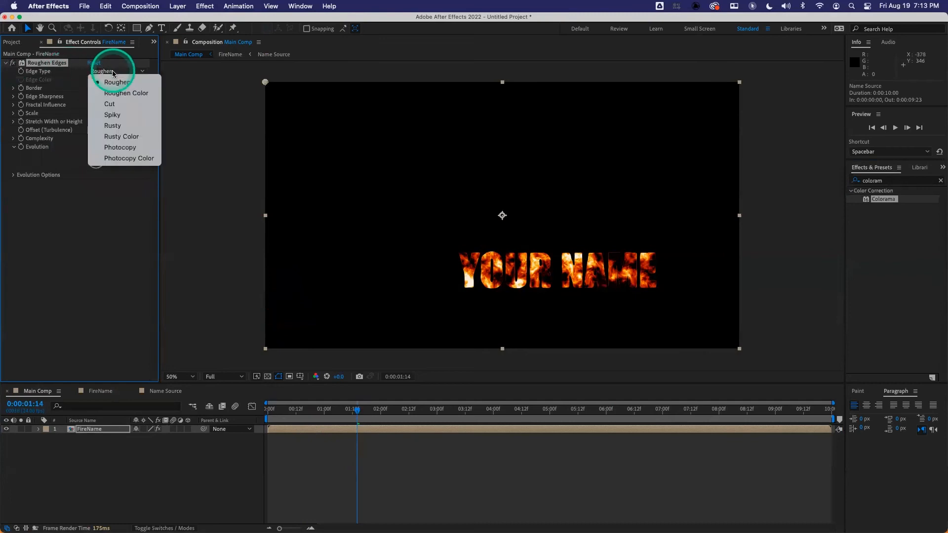
click(126, 115)
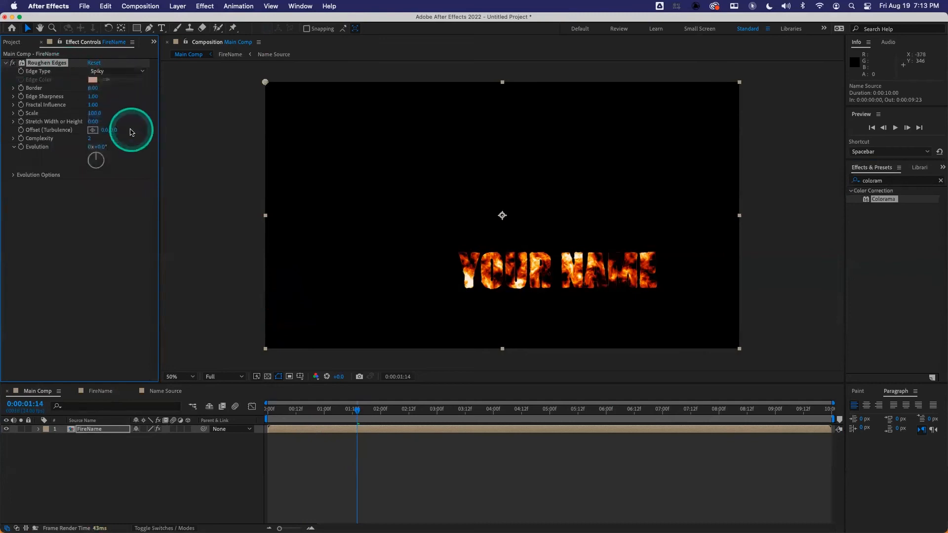
click(94, 114)
drag(110, 114, 173, 92)
click(95, 89)
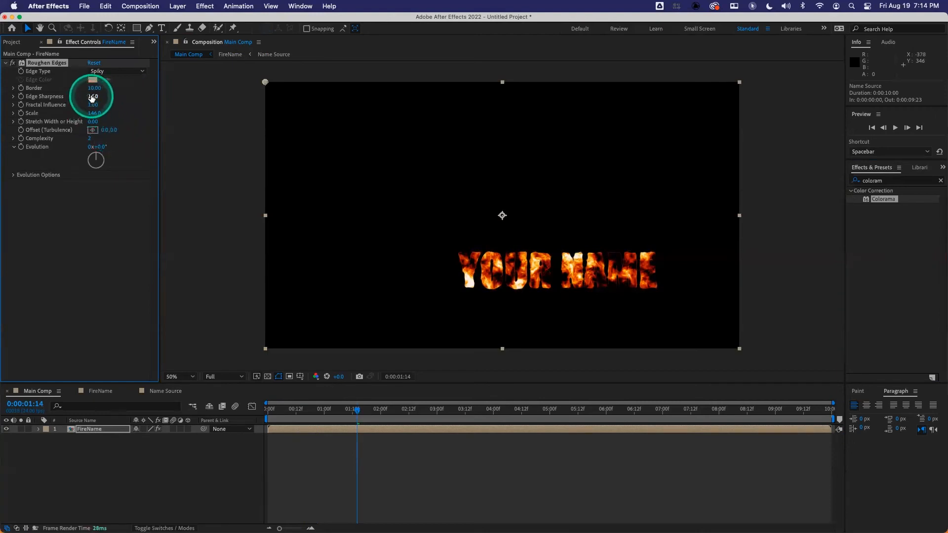
drag(124, 95, 125, 96)
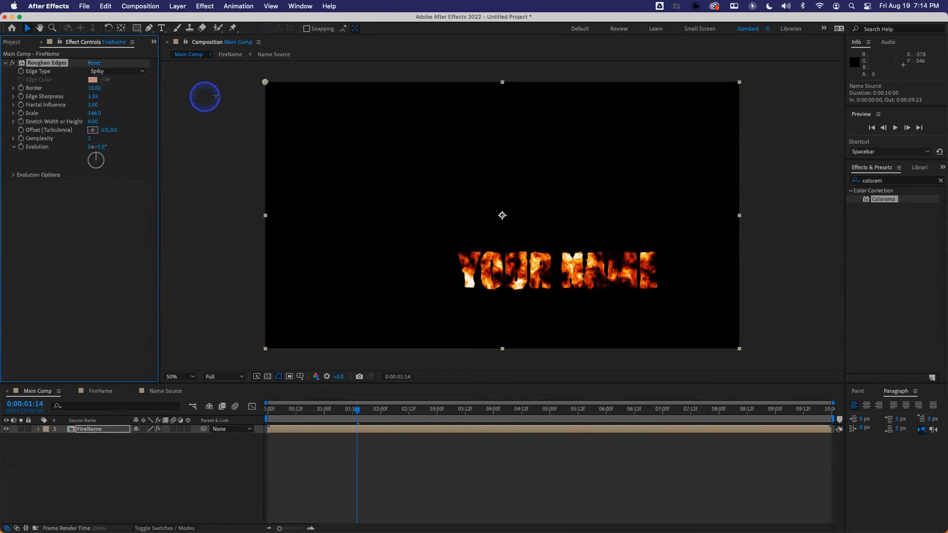
scroll(480, 269, up, 1)
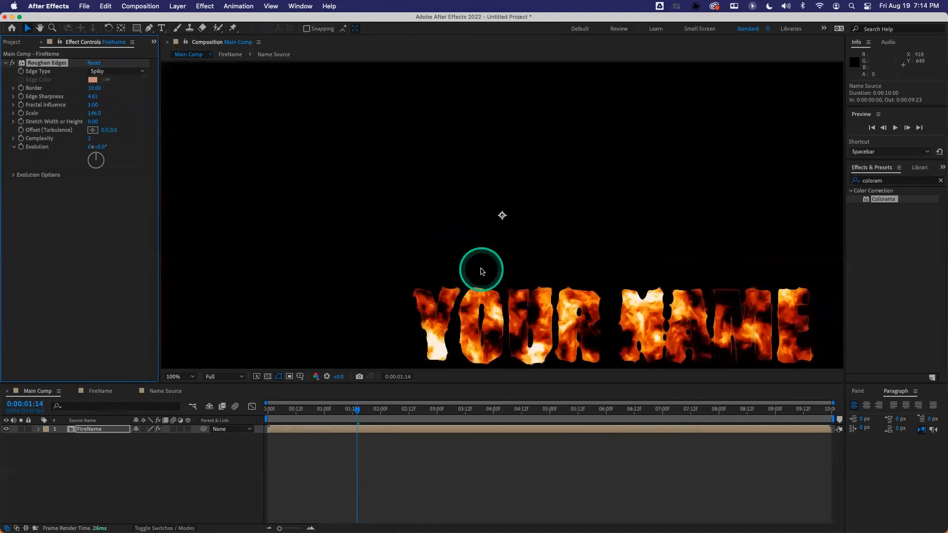
click(14, 63)
click(14, 63)
Pre-compose the FireName layer as RoughName, open RoughName and place its timeline directly after Main Comp.
click(91, 429)
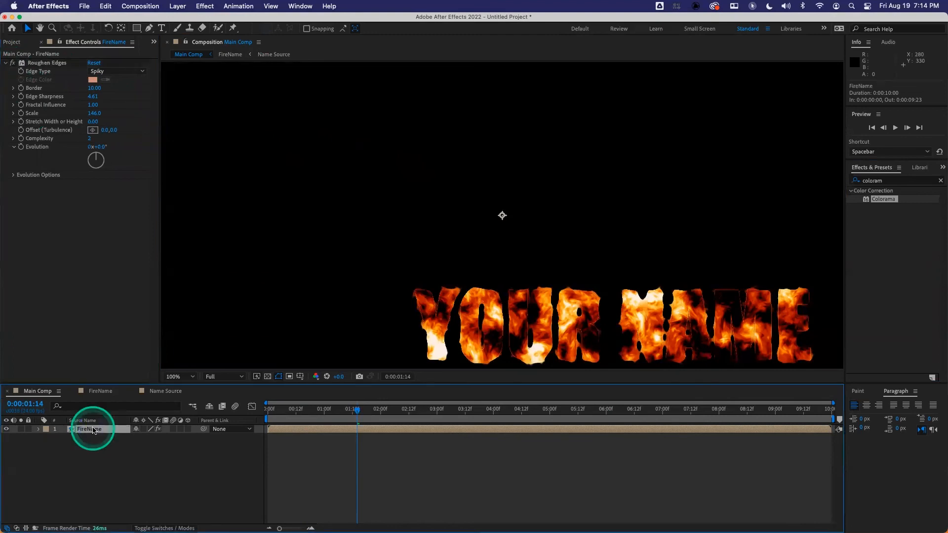
key(super+shift+c)
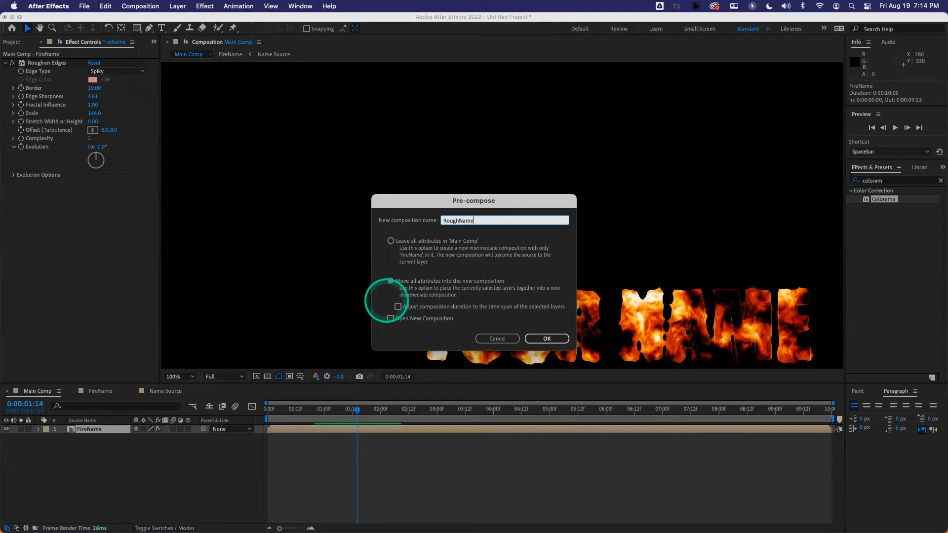
click(545, 338)
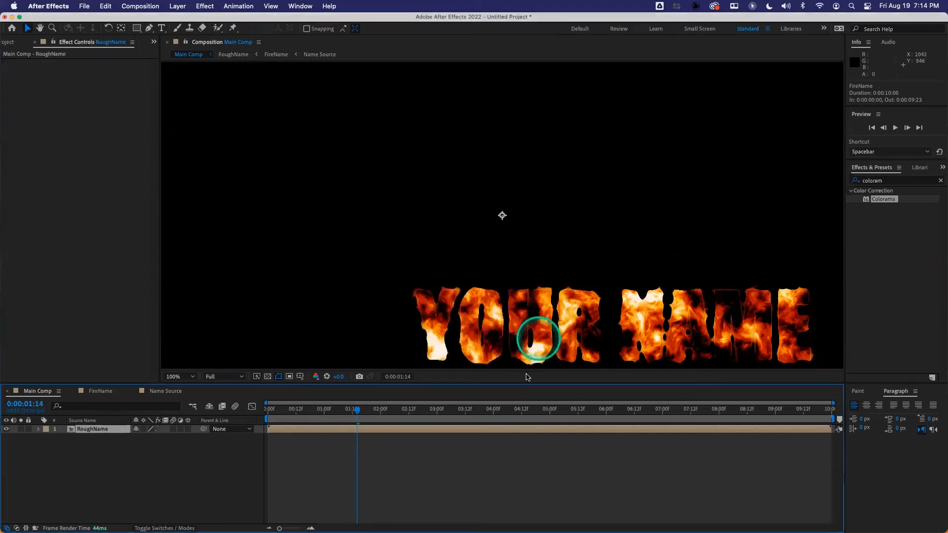
double_click(83, 429)
drag(223, 391, 89, 397)
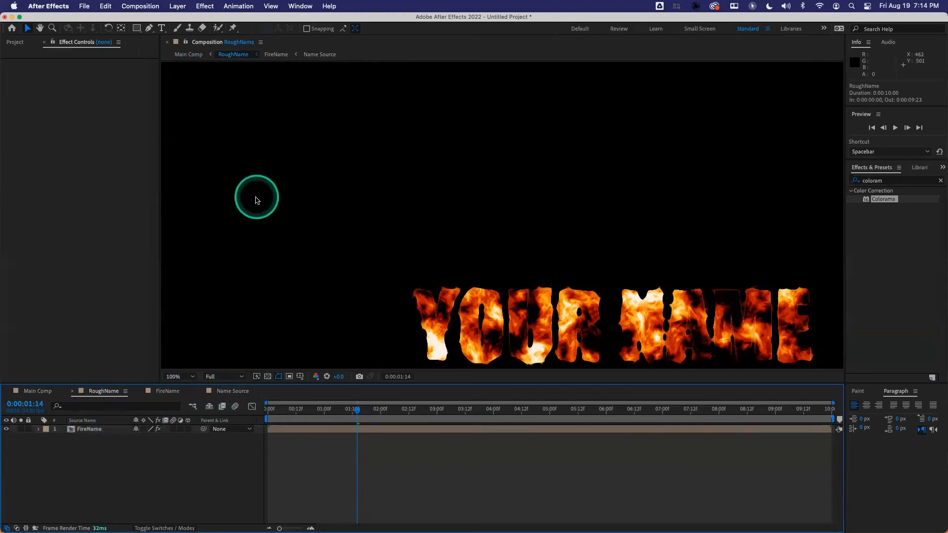
Find the CC Sphere effect and apply it to the RoughName layer in Main Comp.
key(comma)
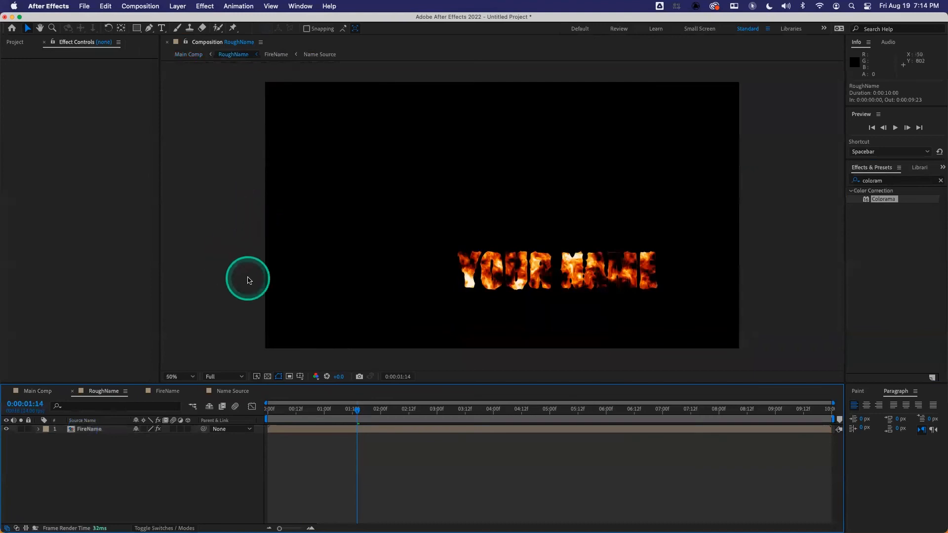
click(886, 181)
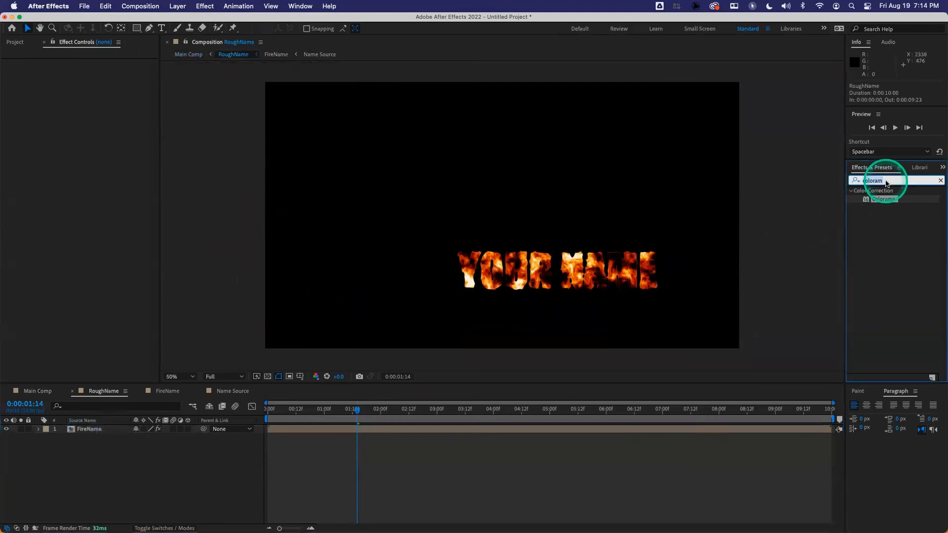
click(805, 187)
text(sph)
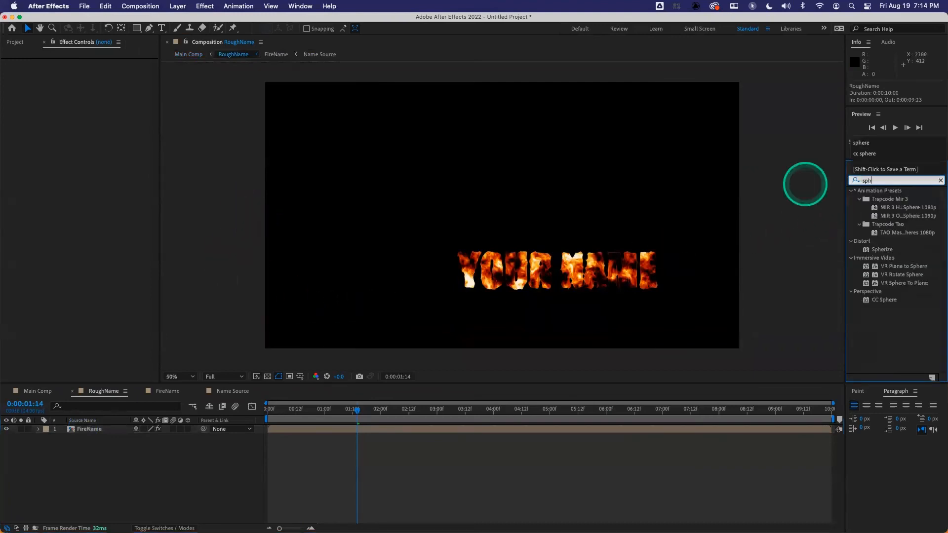
text(ere)
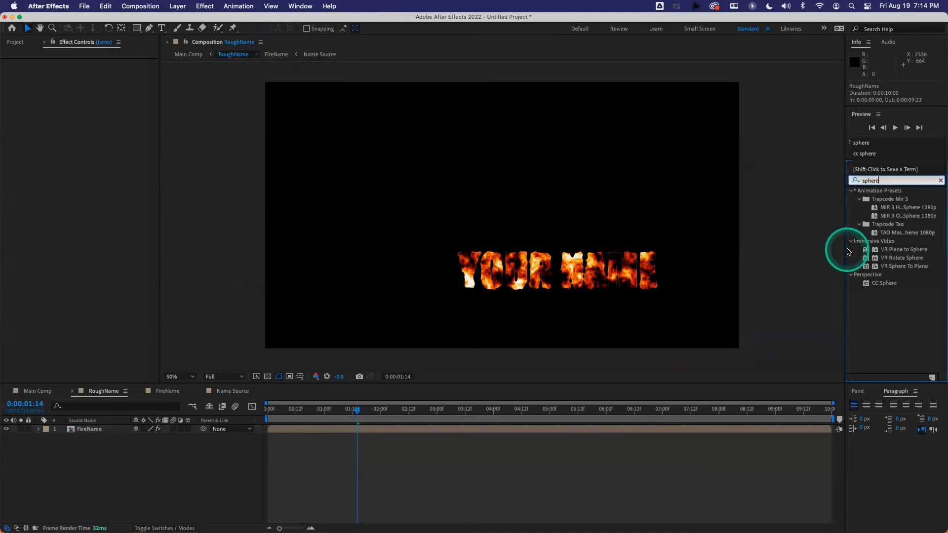
click(883, 282)
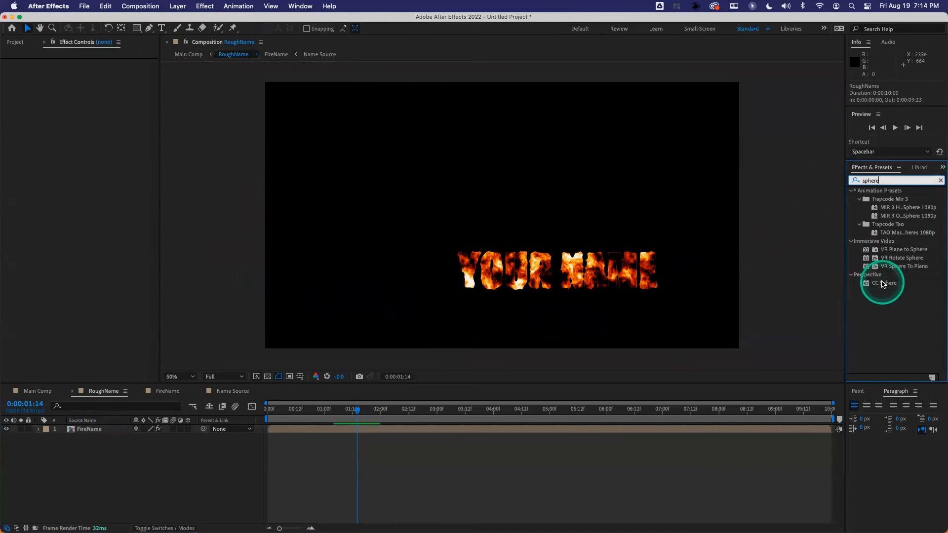
click(882, 282)
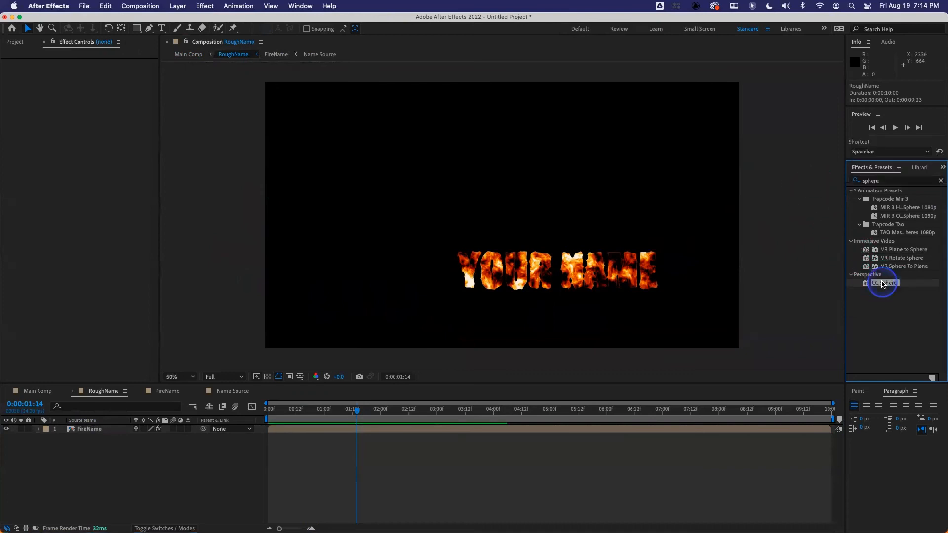
click(37, 390)
scroll(463, 246, up, 1)
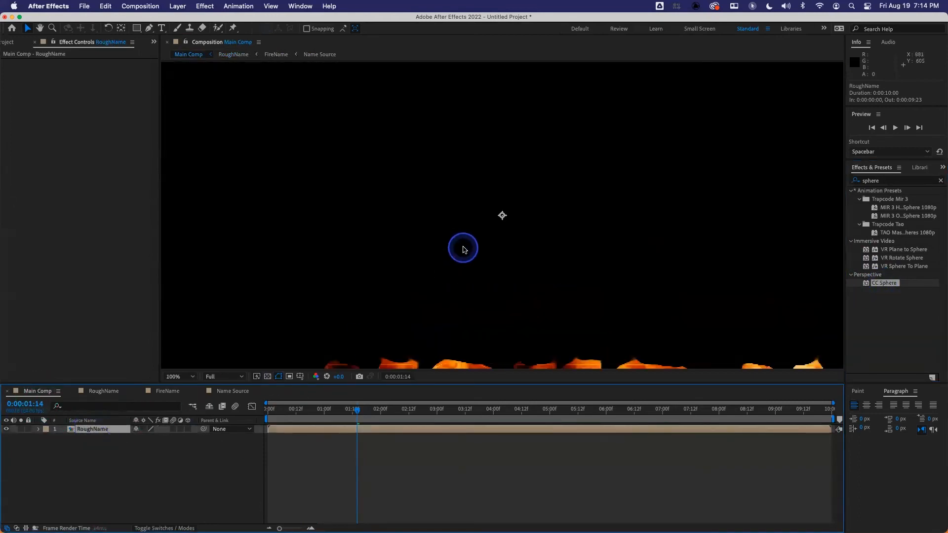
scroll(463, 250, down, 2)
double_click(883, 283)
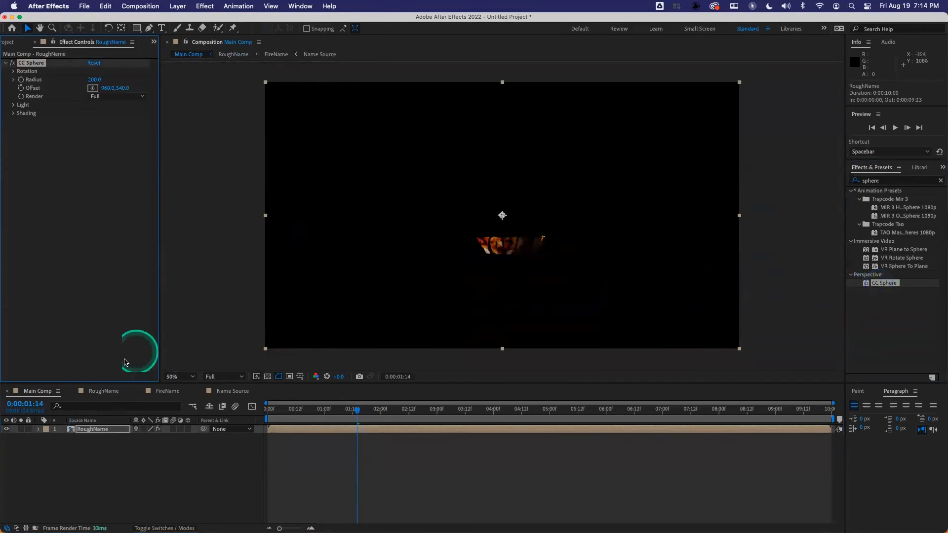
click(104, 391)
drag(556, 281, 567, 296)
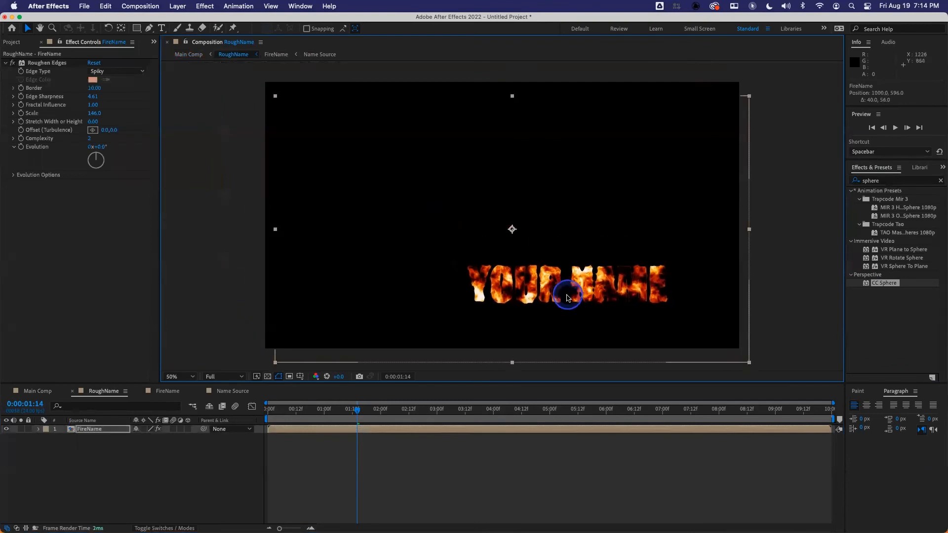
key(super+z)
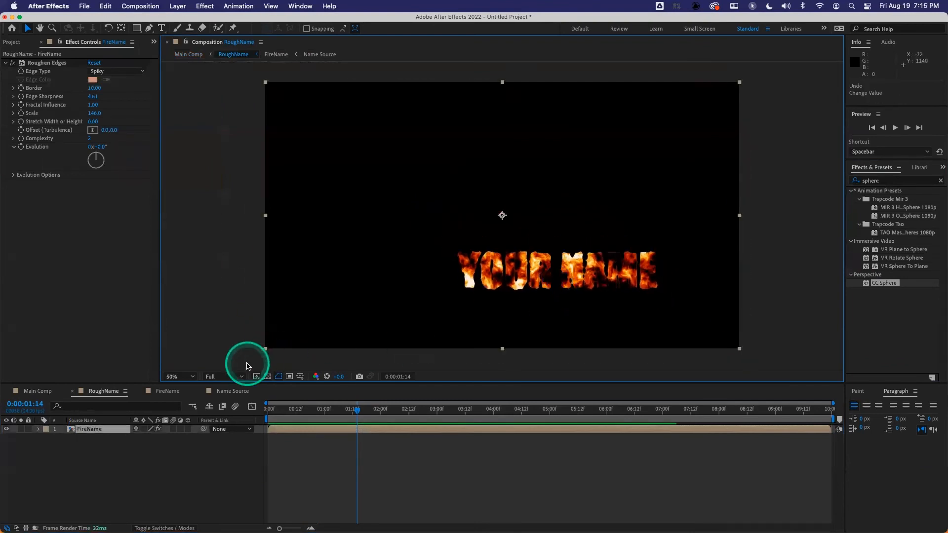
Move the YOUR NAME text near the centre of the Name Source frame, and check the result in RoughName and Main Comp.
click(220, 391)
drag(538, 279, 480, 206)
key(s)
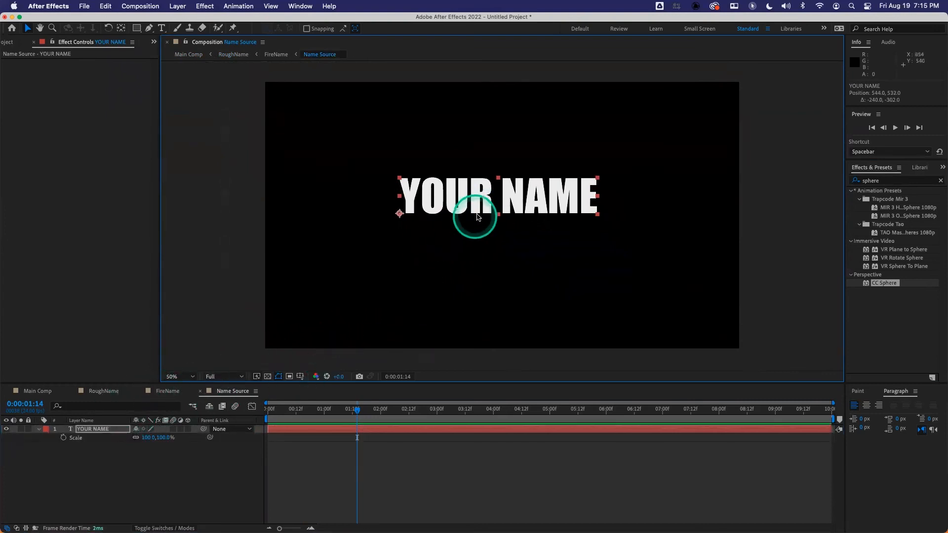
drag(478, 209, 486, 222)
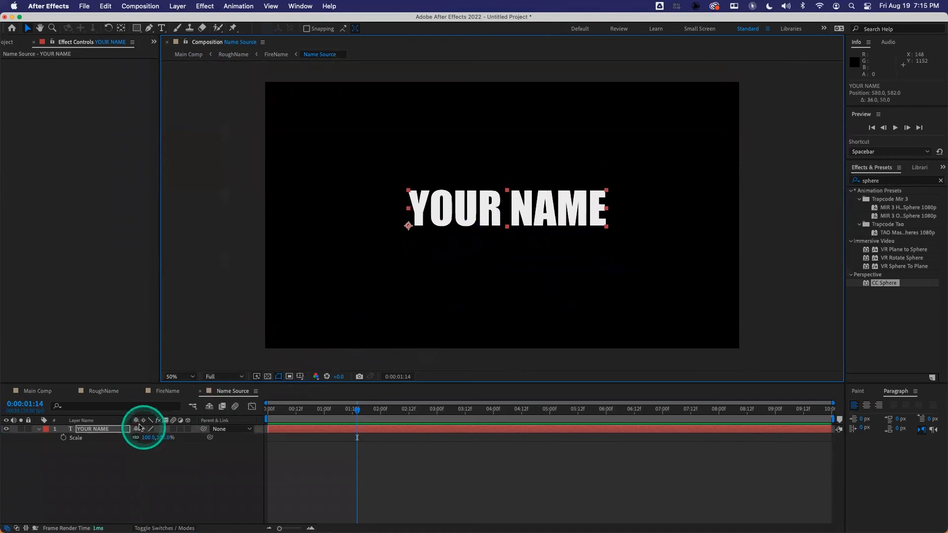
click(168, 392)
click(101, 393)
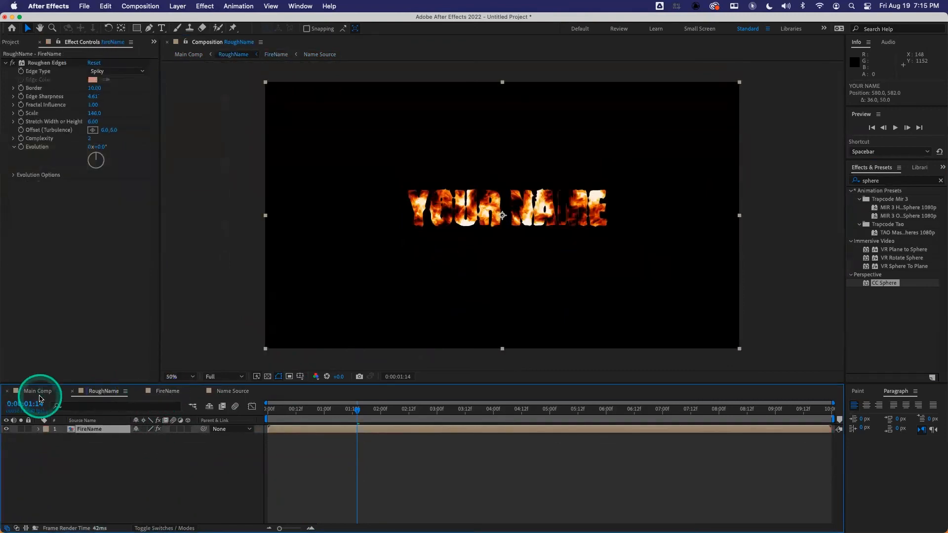
click(39, 393)
click(222, 392)
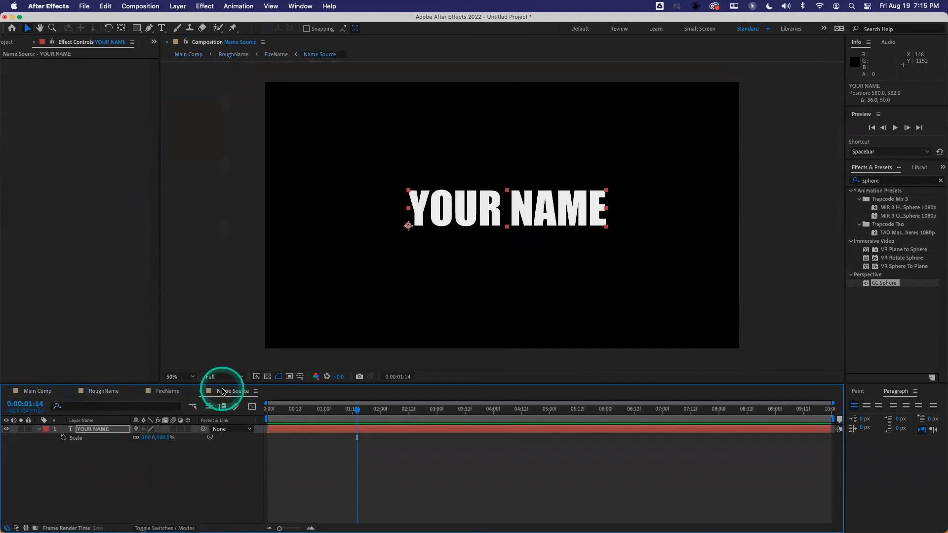
Center-align the YOUR NAME text in Name Source, scale it to 206%, and reposition it around the middle of the frame.
drag(146, 441, 220, 438)
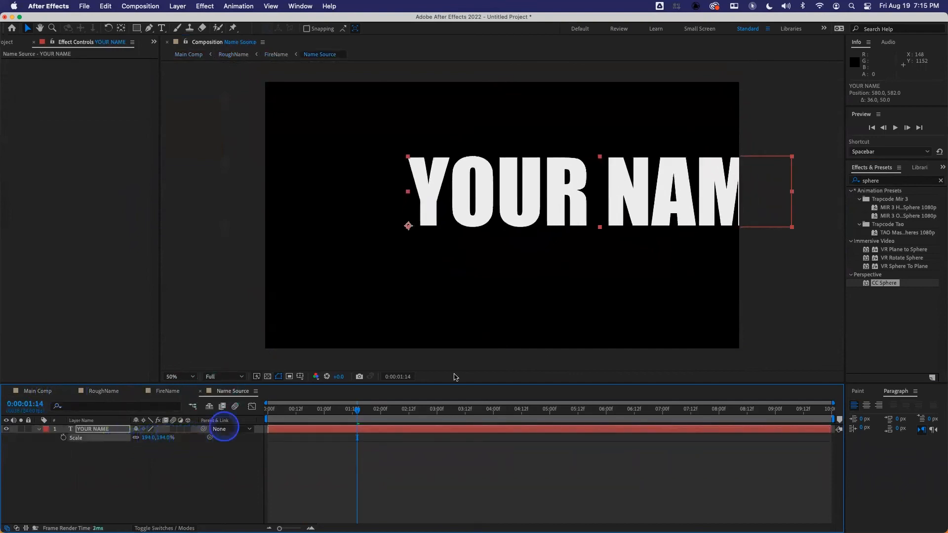
click(866, 404)
drag(431, 218, 518, 226)
click(163, 436)
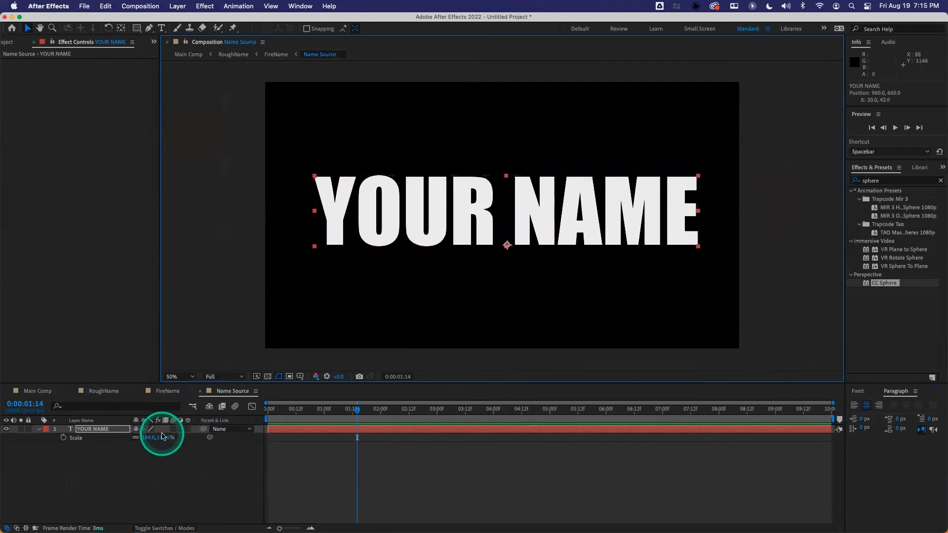
drag(149, 438, 155, 437)
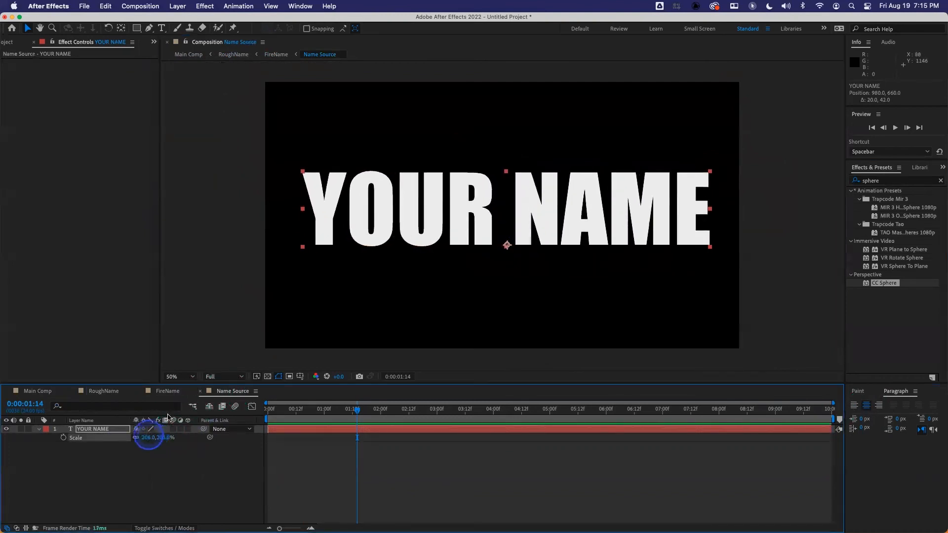
Check the enlarged text in FireName and RoughName, and set the CC Sphere radius to 408 in Main Comp.
click(165, 392)
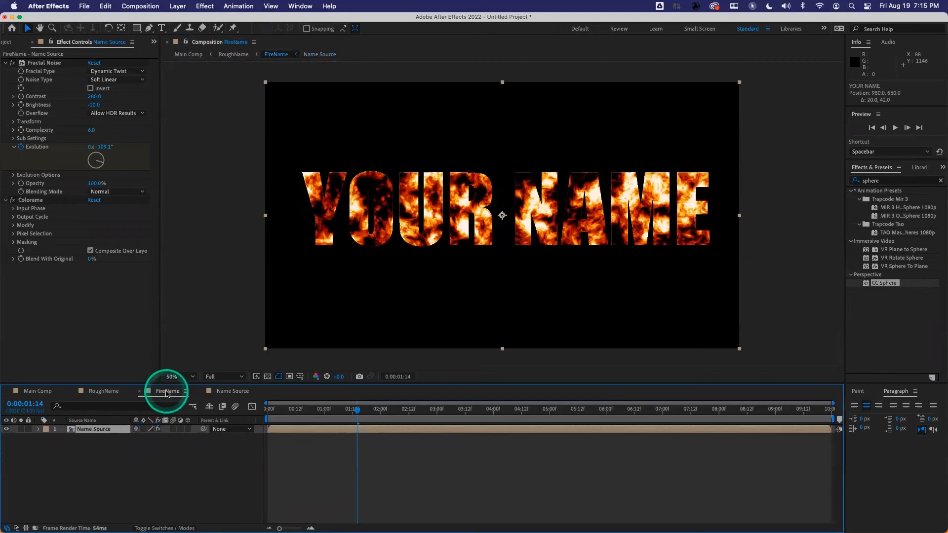
click(116, 392)
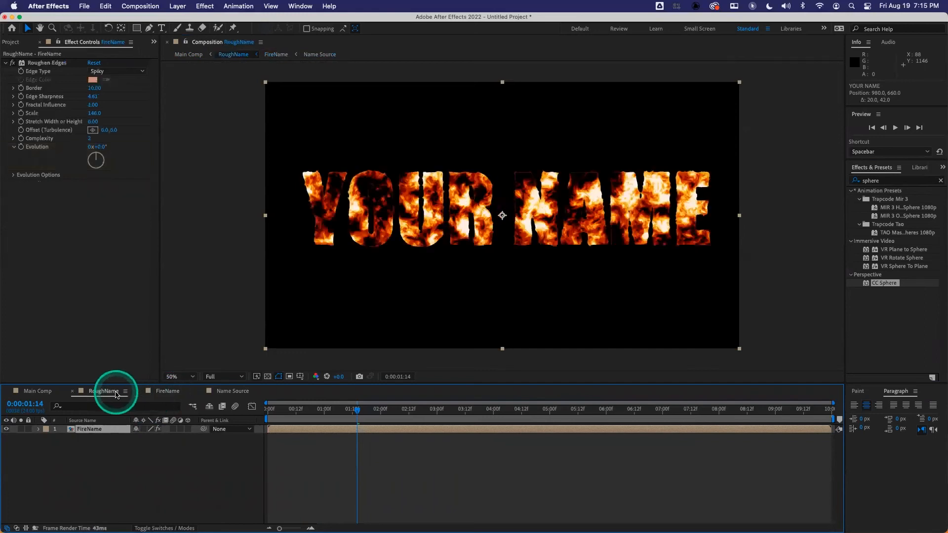
click(39, 392)
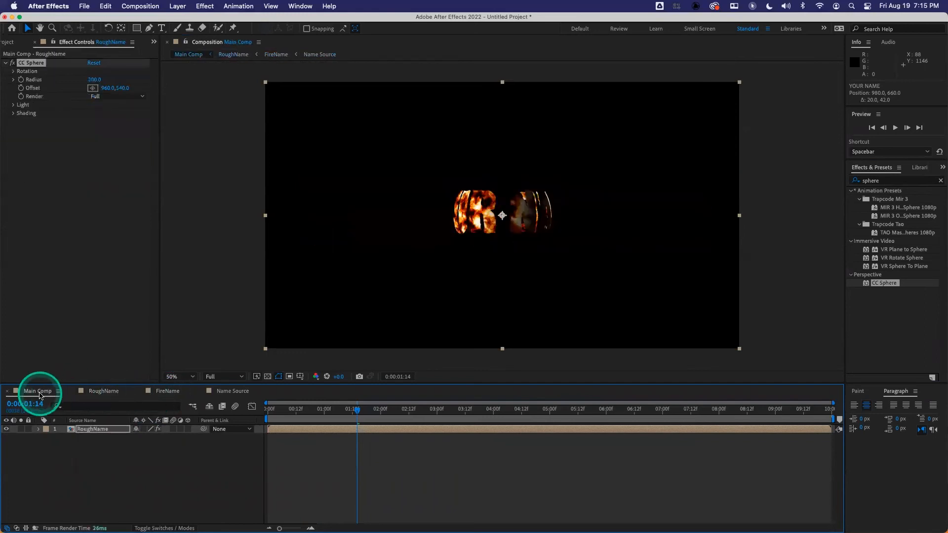
drag(95, 79, 207, 90)
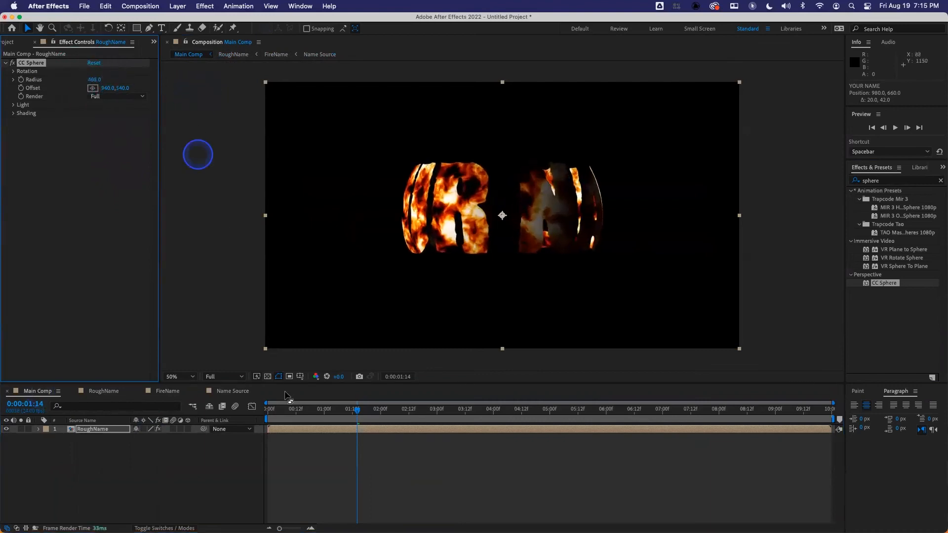
Animate the CC Sphere's Rotation Y from 134° at the first frame to -81° at 0:00:09:23.
drag(297, 415, 264, 415)
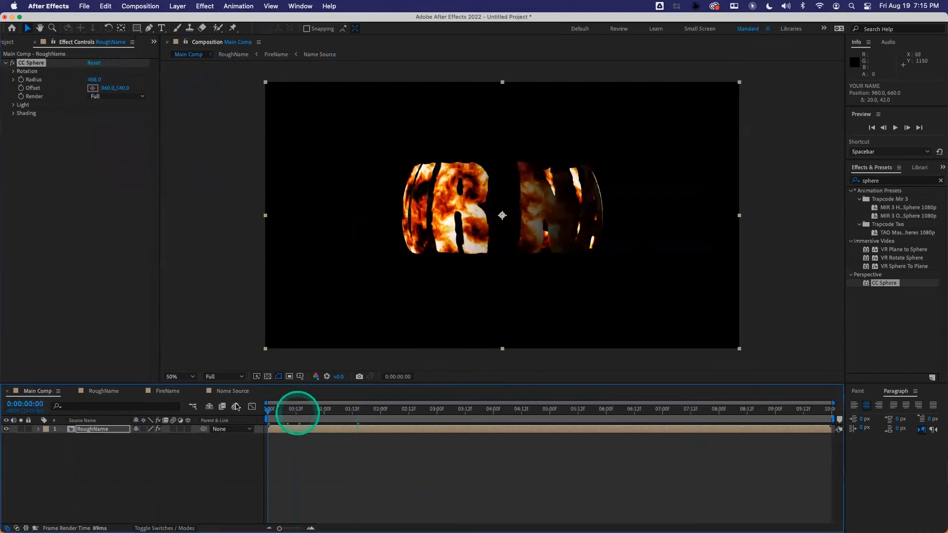
click(15, 72)
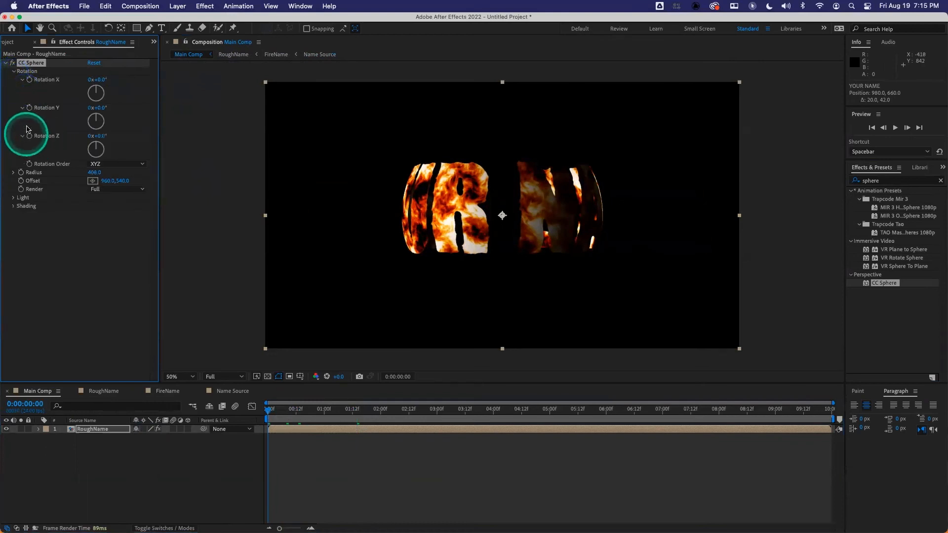
click(98, 101)
drag(99, 107, 174, 113)
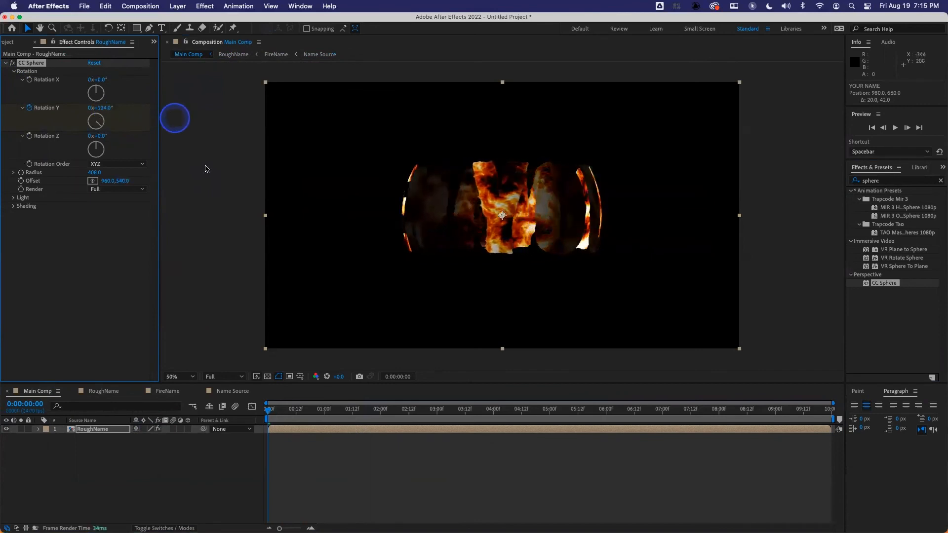
drag(776, 409, 844, 417)
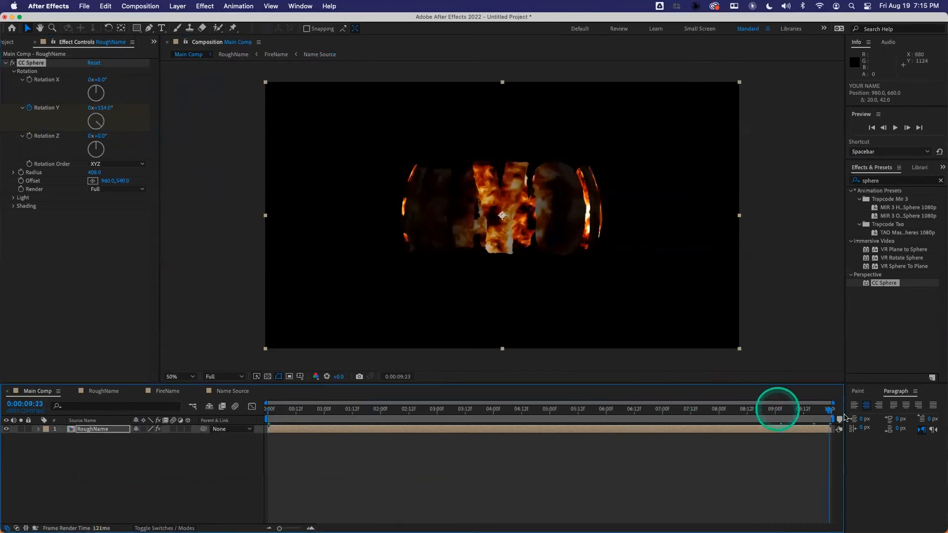
drag(101, 109, 20, 133)
Set the CC Sphere's Light Height to 100 and preview the spinning text from the start of Main Comp.
click(23, 197)
click(89, 237)
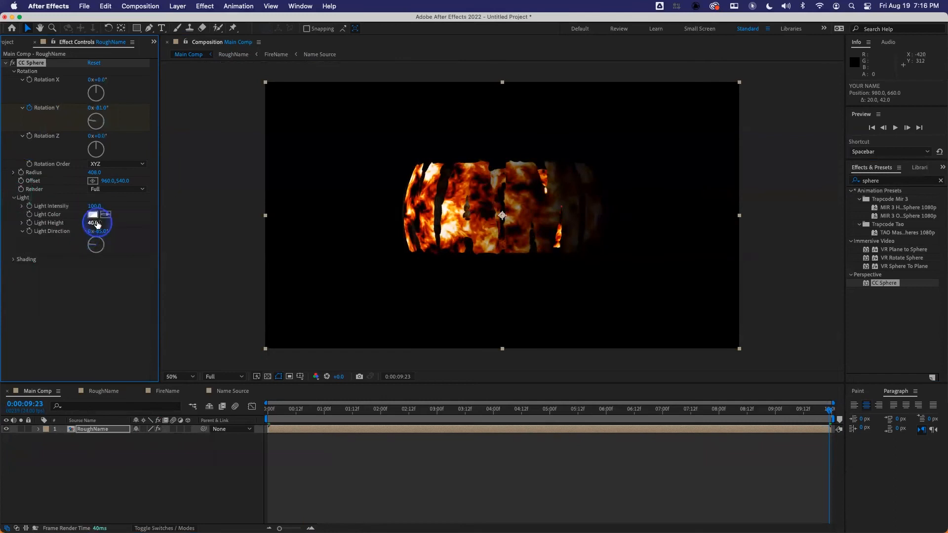
drag(97, 225, 195, 221)
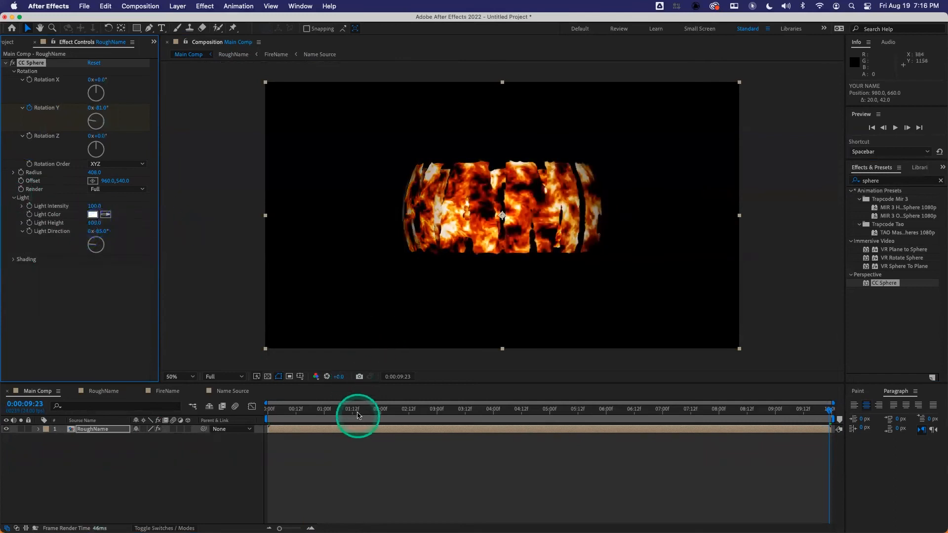
drag(358, 412, 217, 417)
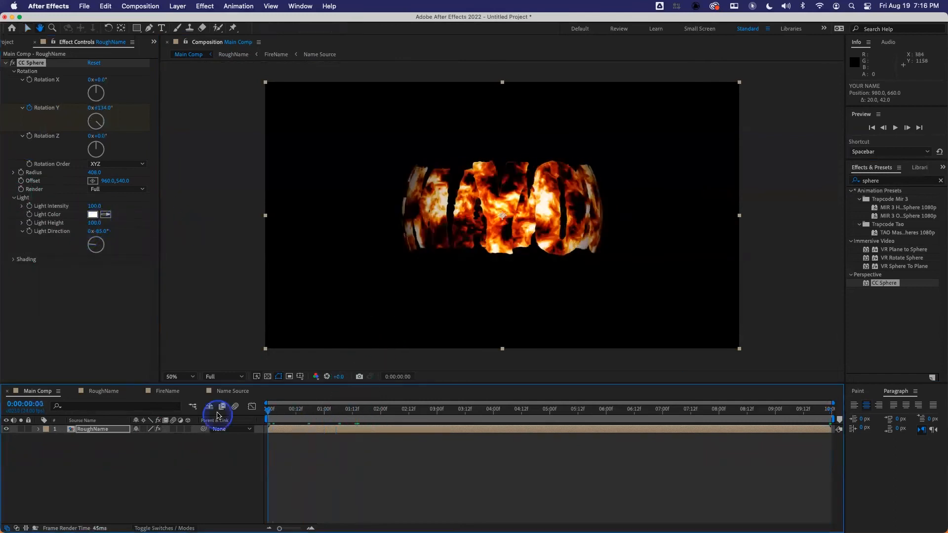
key(space)
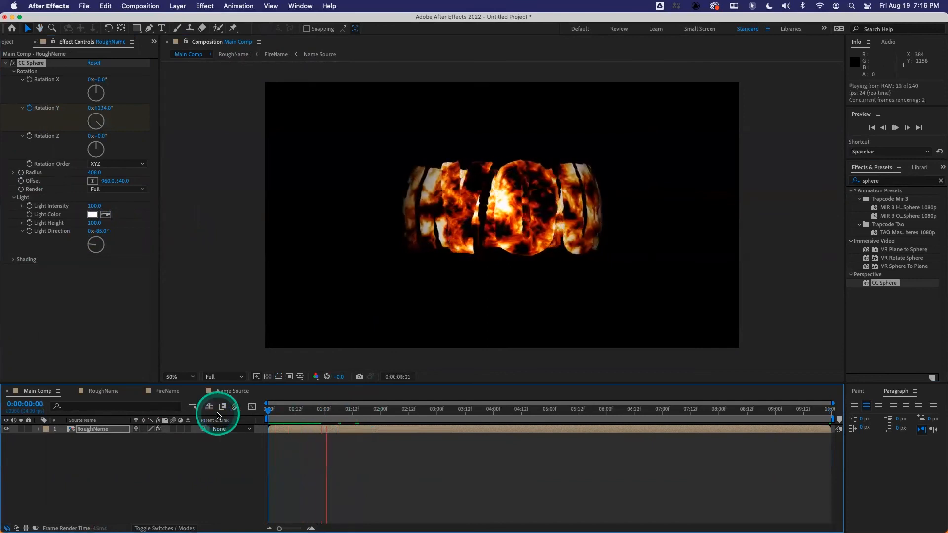
Pre-compose the RoughName layer as NameBall with all attributes moved into the new composition.
click(102, 430)
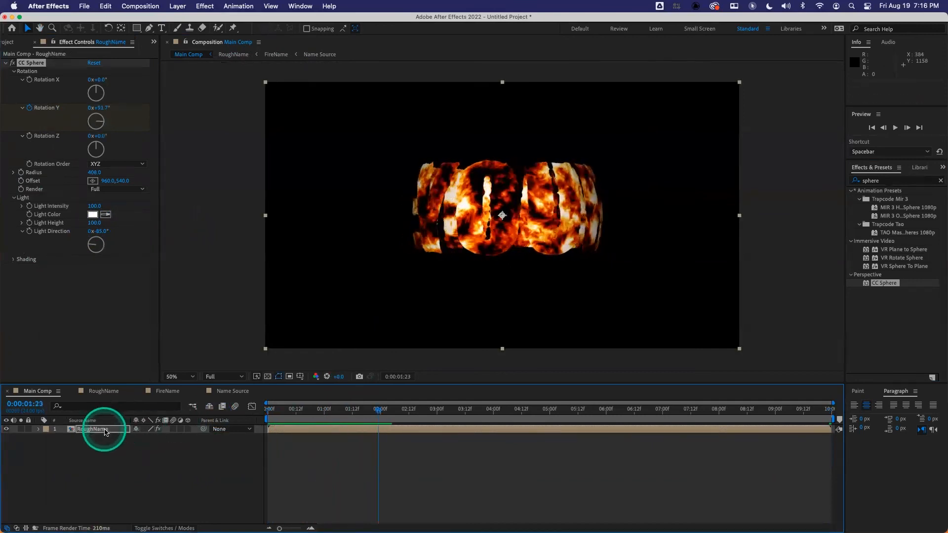
key(super+shift+c)
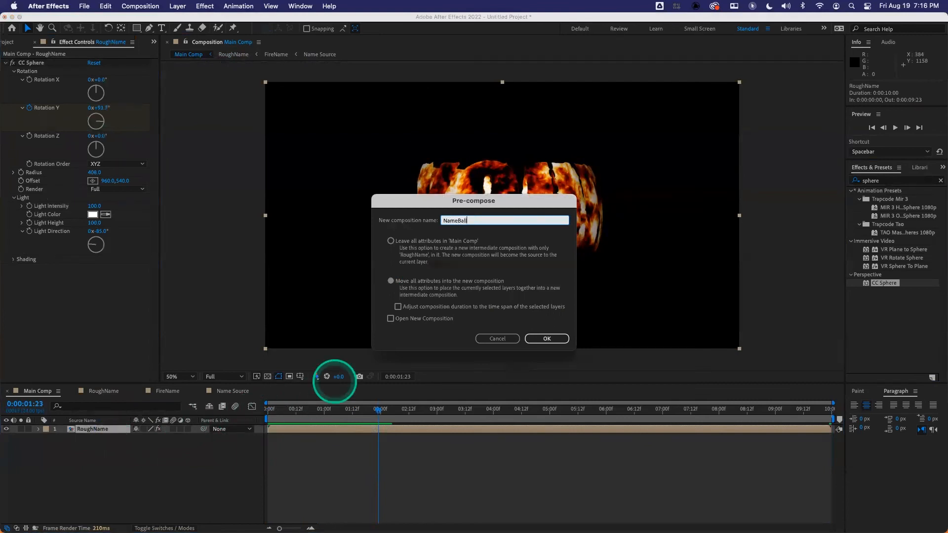
text(NameBall)
key(Return)
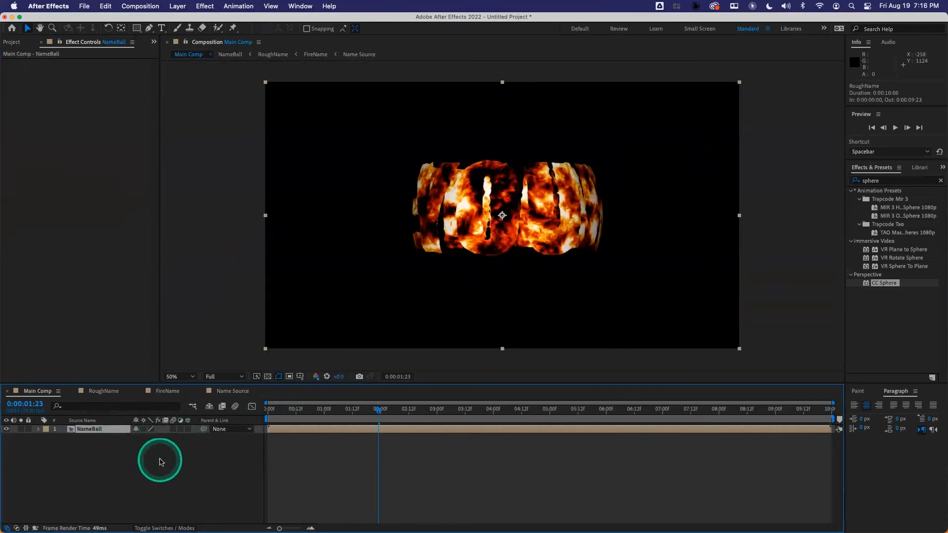
Scale the NameBall layer to 60% and move it to the lower-left area of the frame.
key(s)
drag(148, 438, 129, 437)
drag(516, 207, 381, 279)
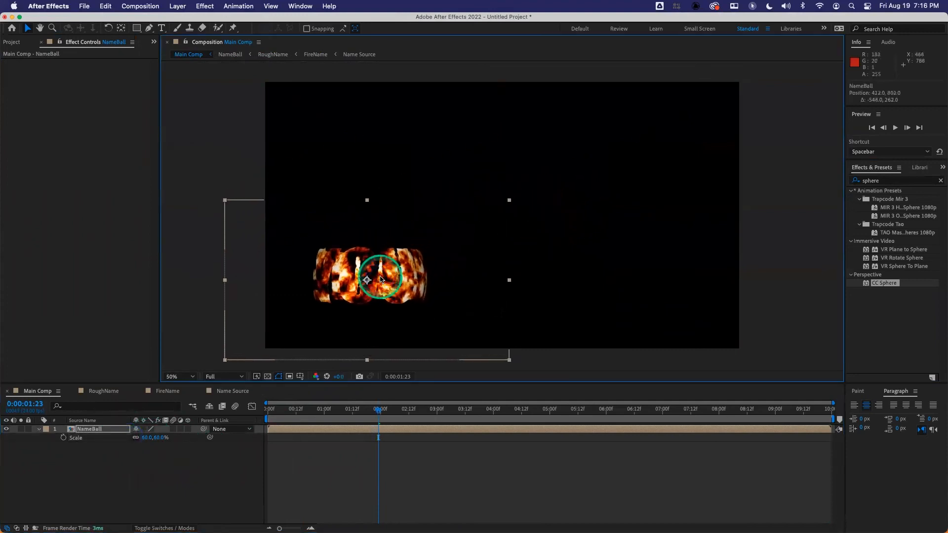
Duplicate NameBall into five layers and arrange them in the four corners and the centre of the frame.
key(super+d)
drag(381, 280, 526, 220)
key(super+d)
key(super+d)
key(super+d)
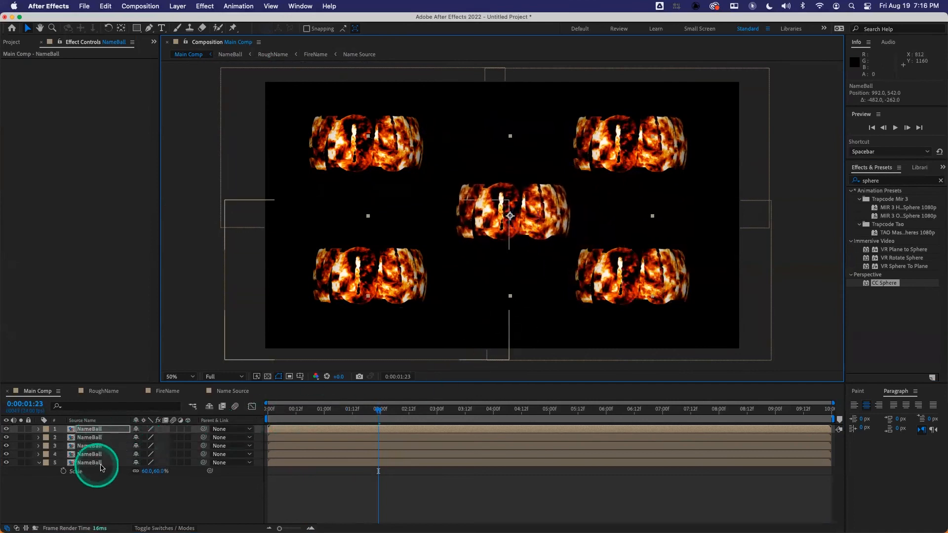
Pre-compose all five NameBall layers in Main Comp into a new composition named WalloBalls.
drag(112, 495, 74, 430)
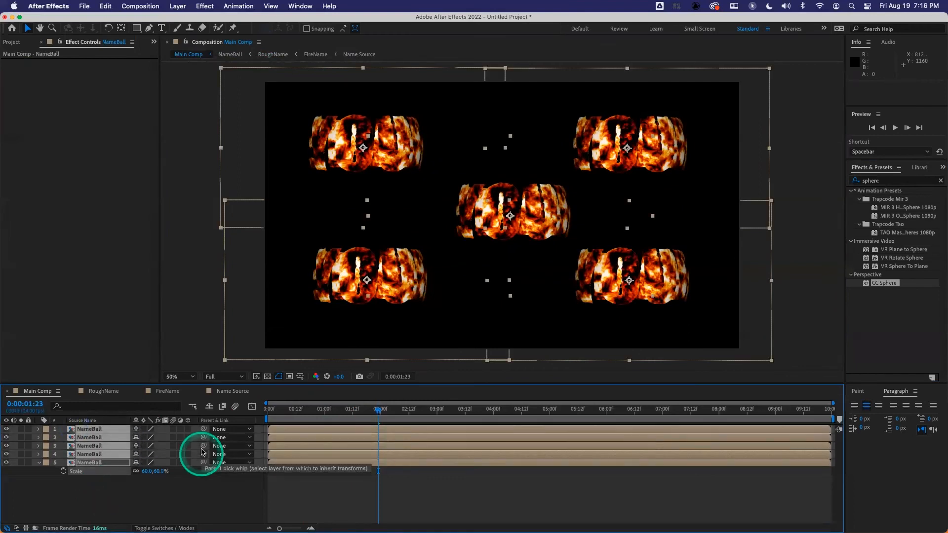
click(177, 6)
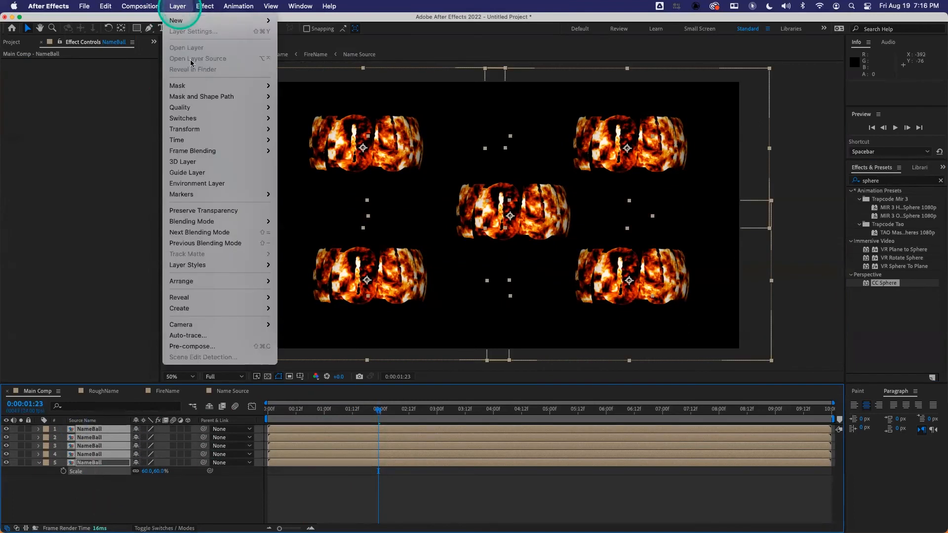
click(220, 347)
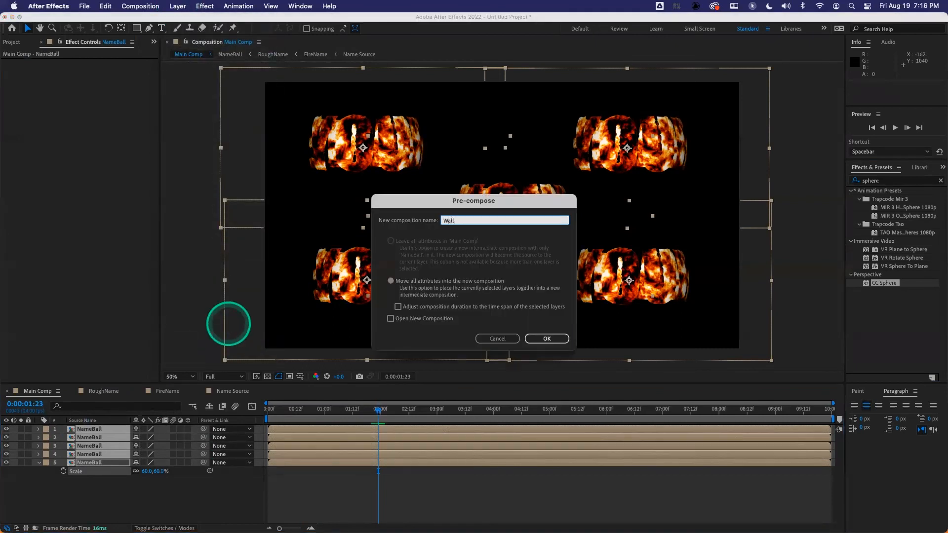
key(Return)
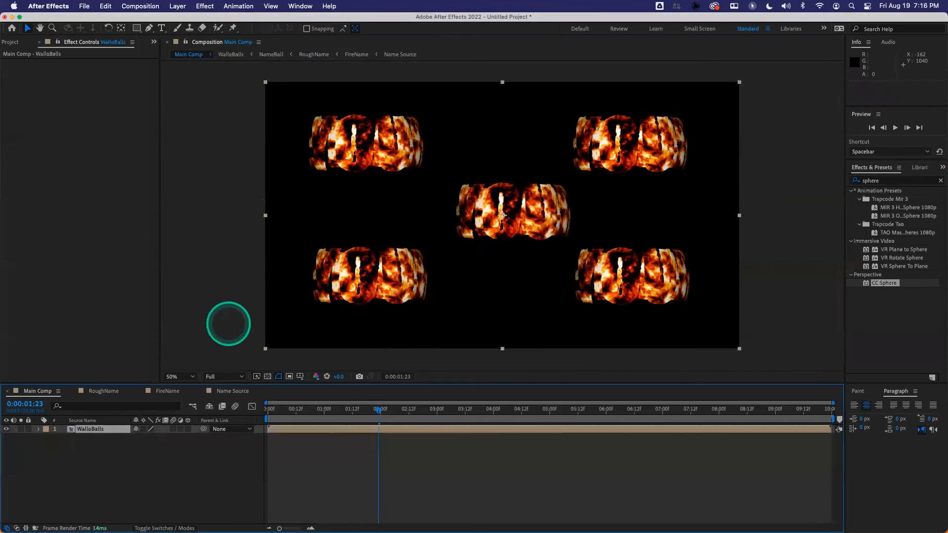
Preview the WalloBalls layer in Main Comp from the first frame.
drag(290, 411, 253, 413)
key(space)
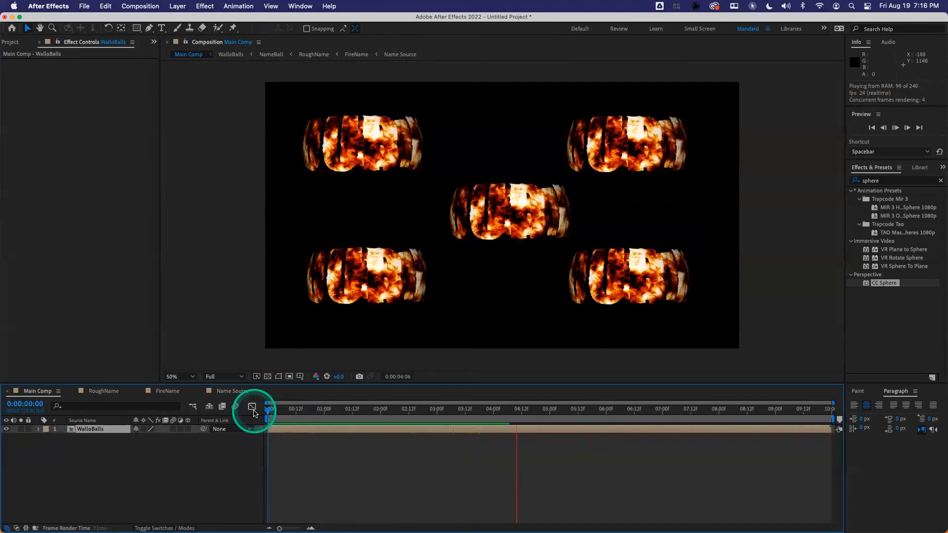
key(space)
Close the nested timelines and reopen each composition in turn, from WalloBalls down to the text layer in Name Source.
click(139, 391)
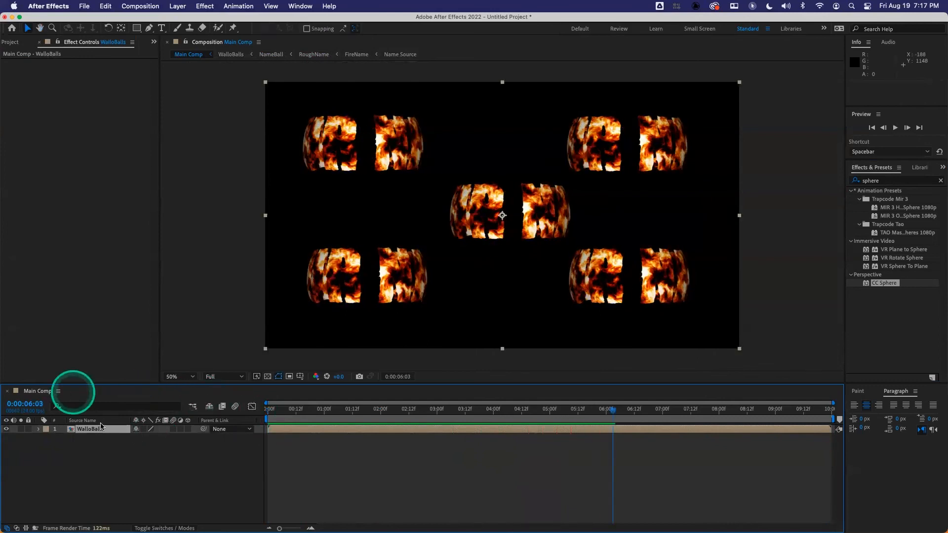
double_click(82, 428)
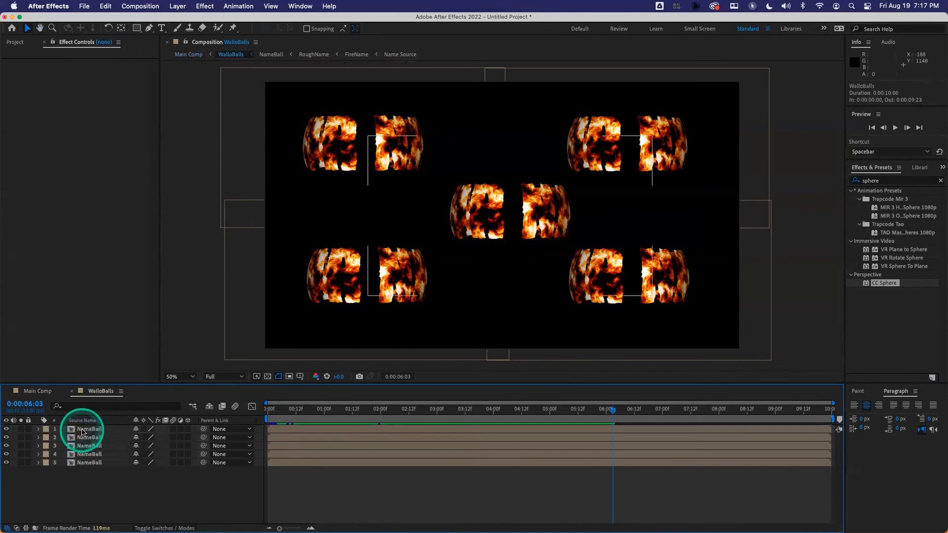
double_click(83, 430)
click(89, 430)
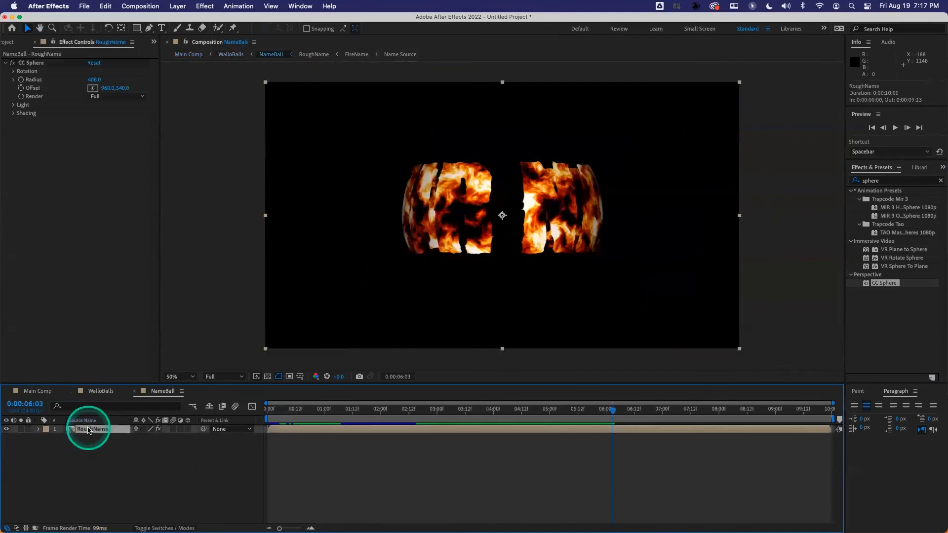
double_click(88, 430)
double_click(89, 430)
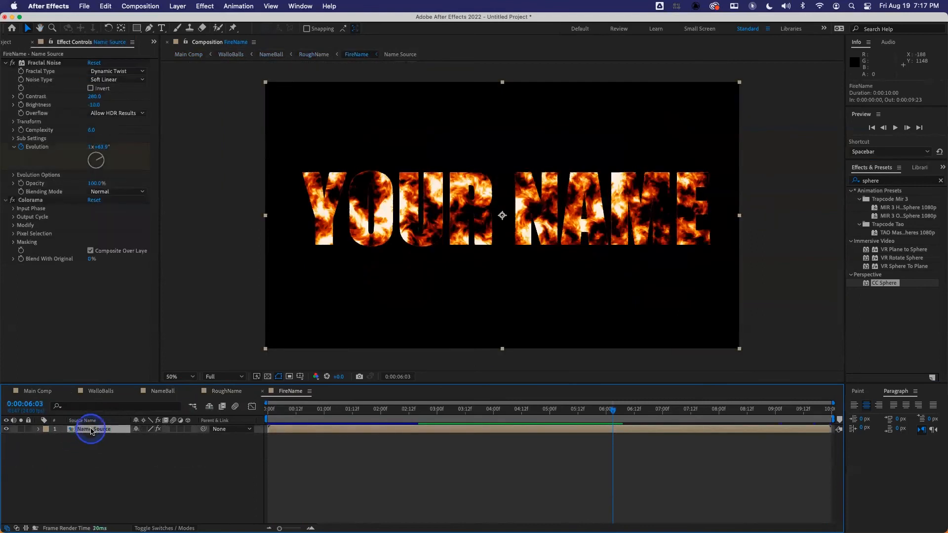
double_click(97, 431)
click(106, 429)
key(s)
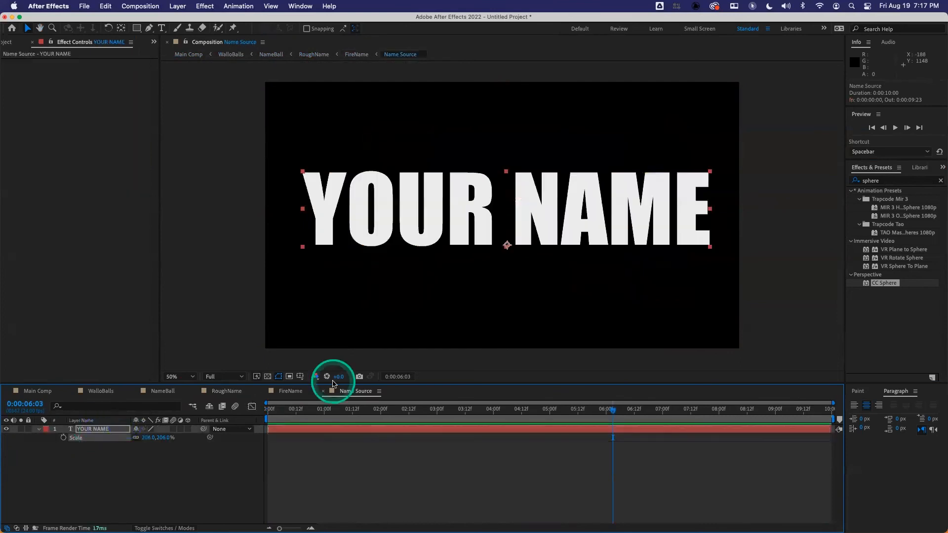
click(291, 392)
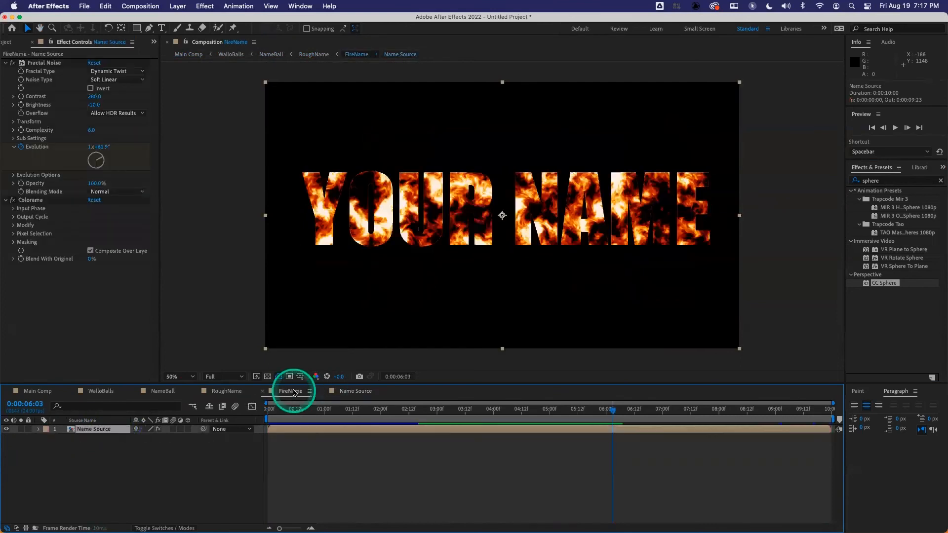
click(349, 391)
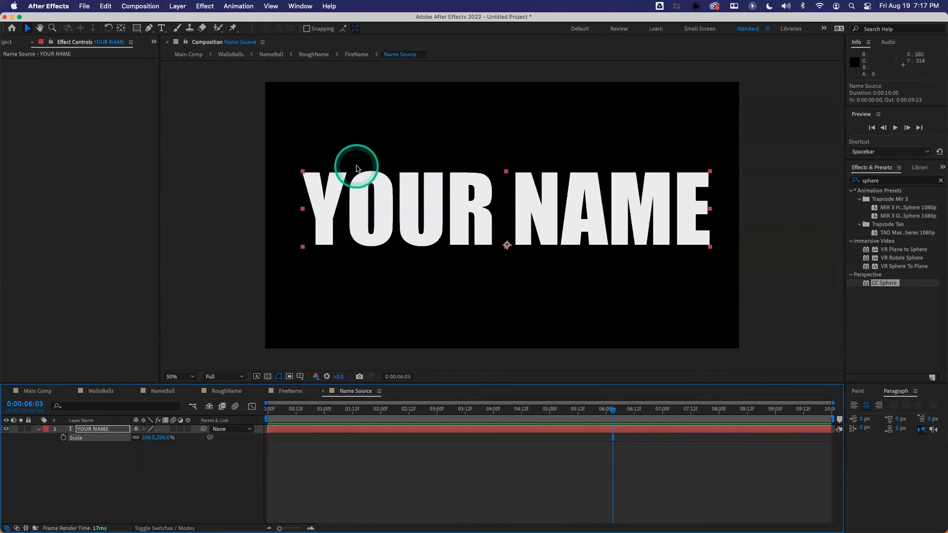
Replace the YOUR NAME text in the Name Source composition with "Brad Pitt".
double_click(378, 207)
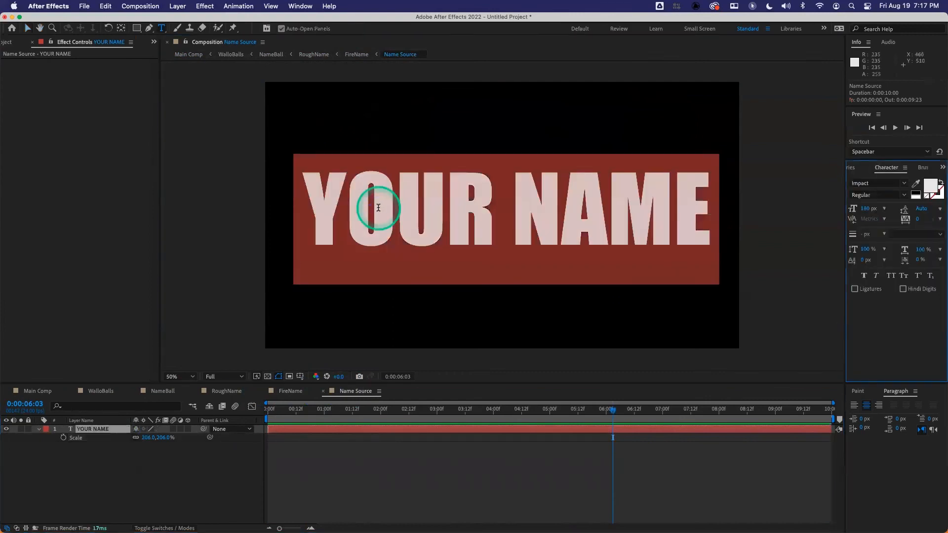
text(h)
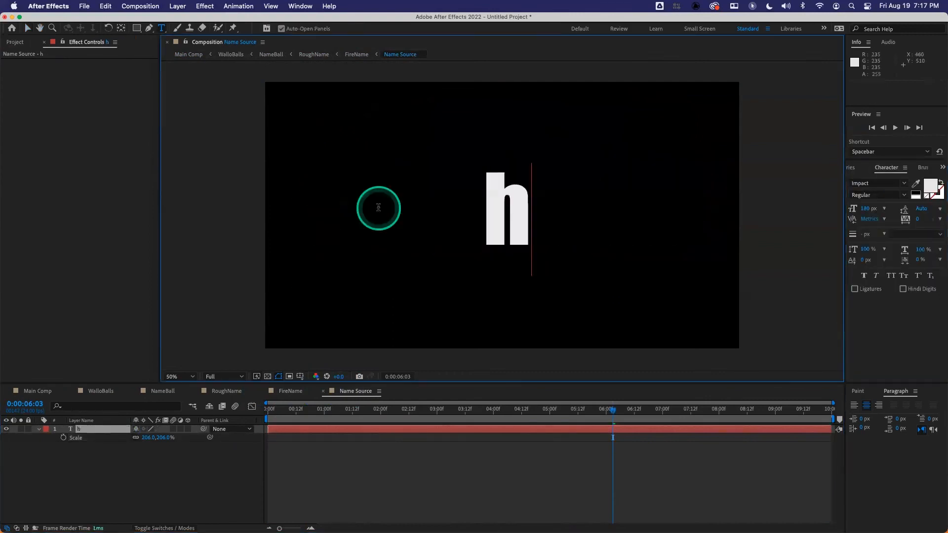
key(BackSpace)
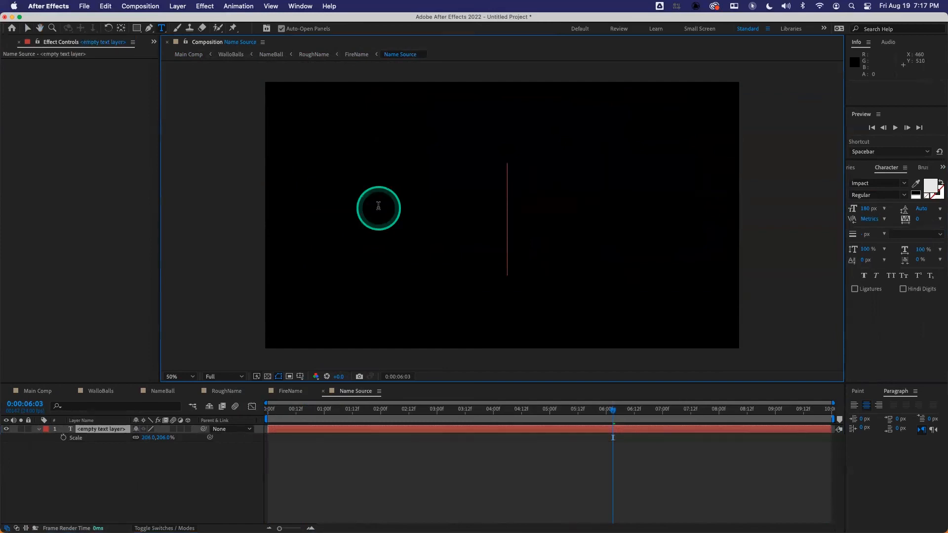
text(Br)
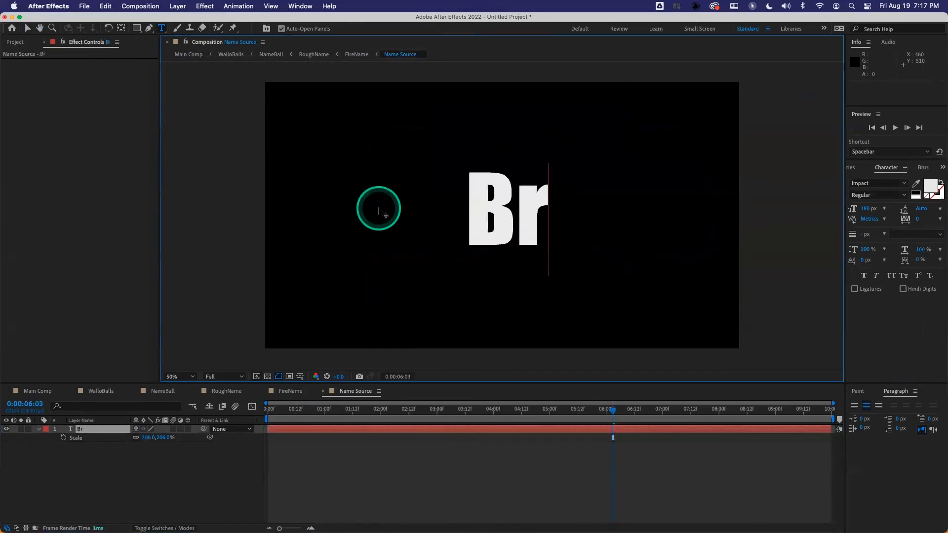
text(ad Pitt)
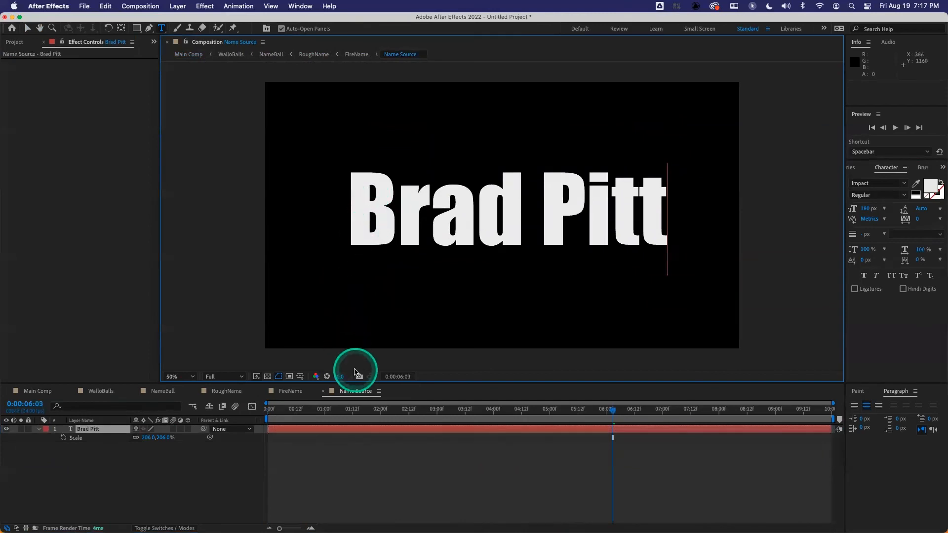
Examine how the new text carries through Main Comp and the nested compositions, from Name Source up to WalloBalls.
click(39, 391)
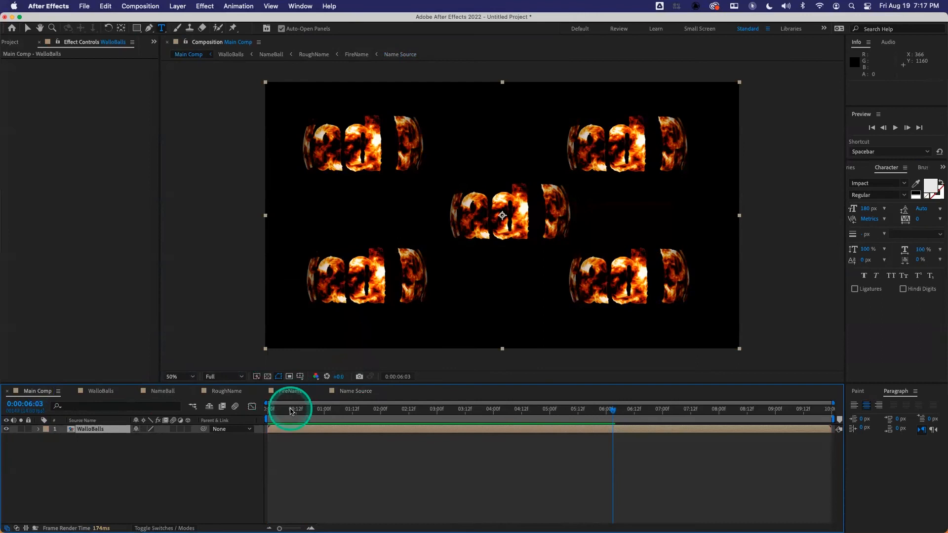
key(Home)
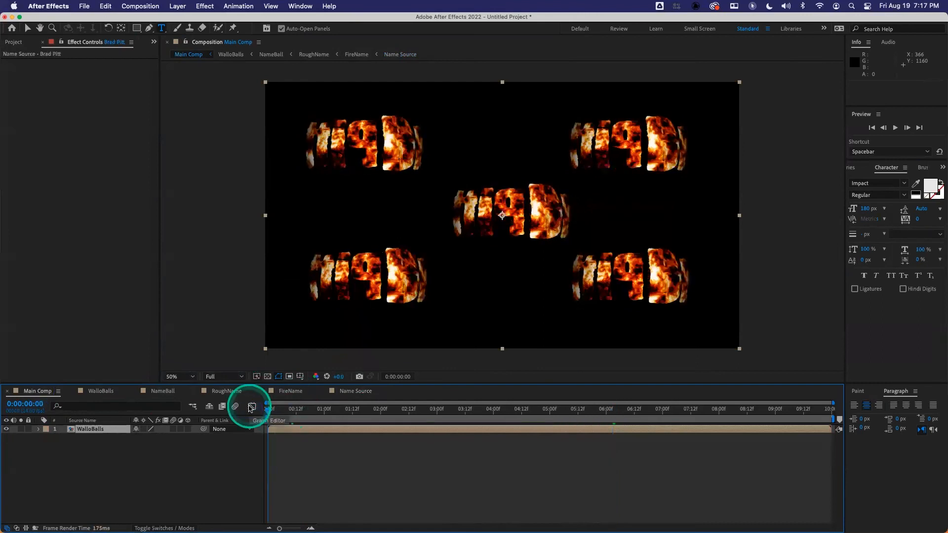
click(351, 391)
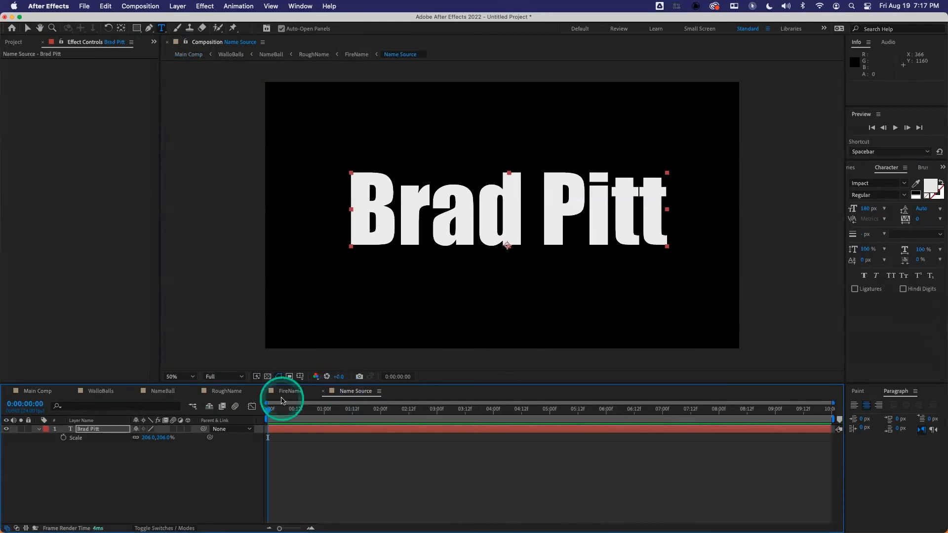
click(290, 391)
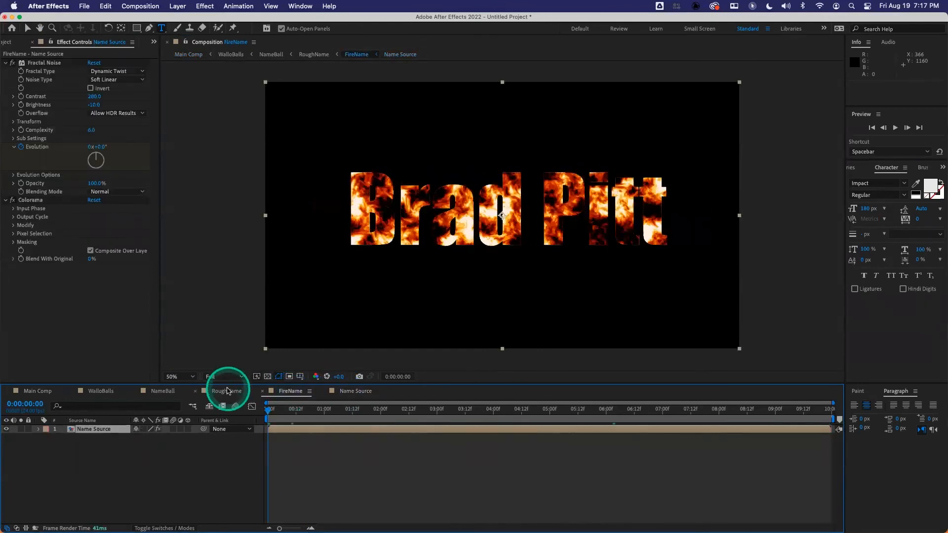
click(227, 390)
click(164, 391)
click(102, 391)
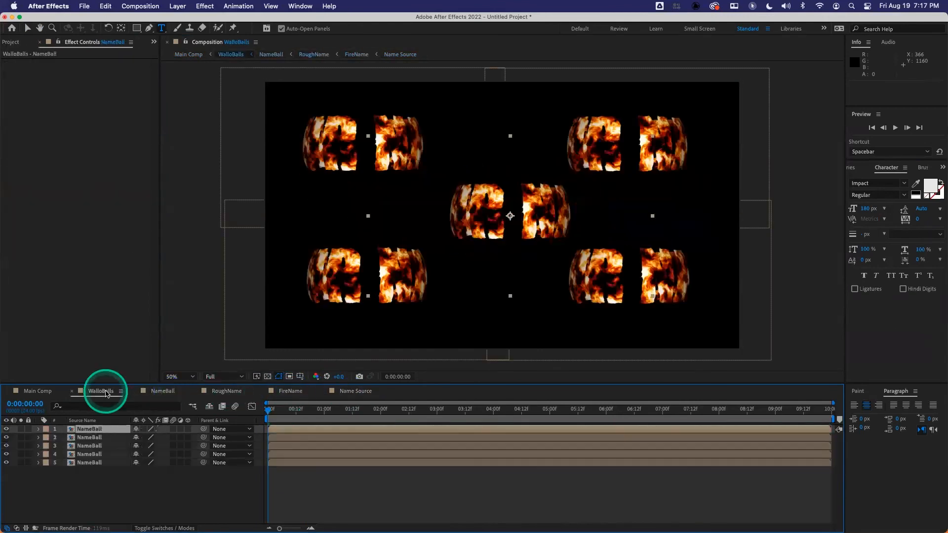
click(49, 392)
click(346, 390)
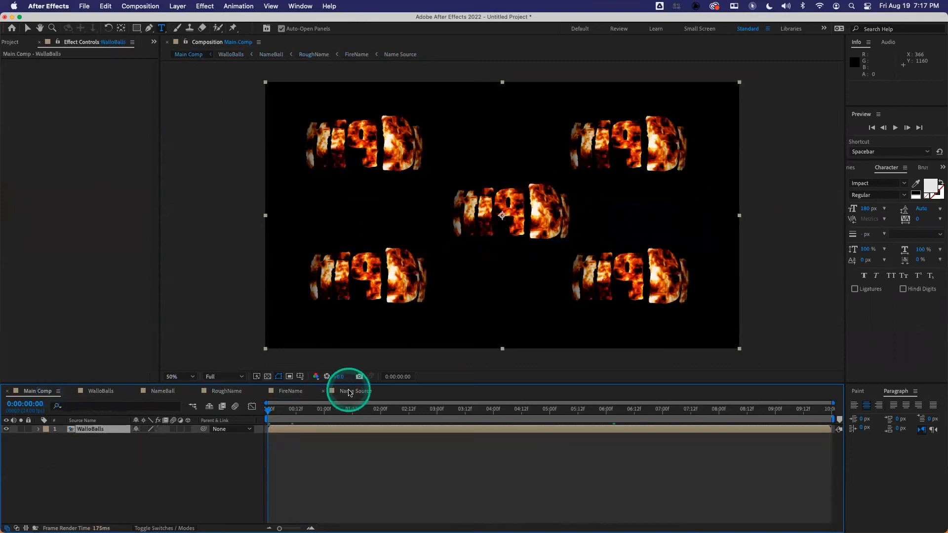
drag(327, 413, 249, 412)
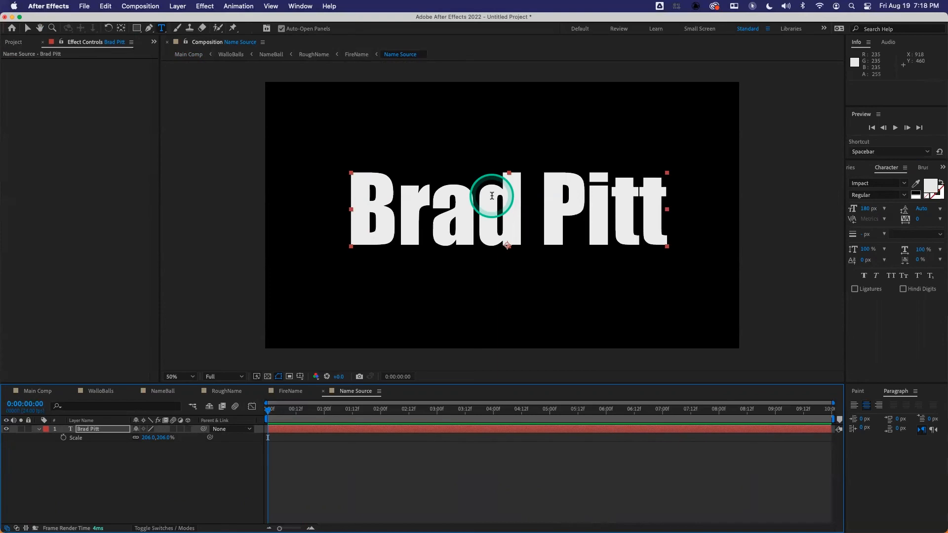
Preview the renamed spinning text balls from the start of Main Comp.
click(37, 391)
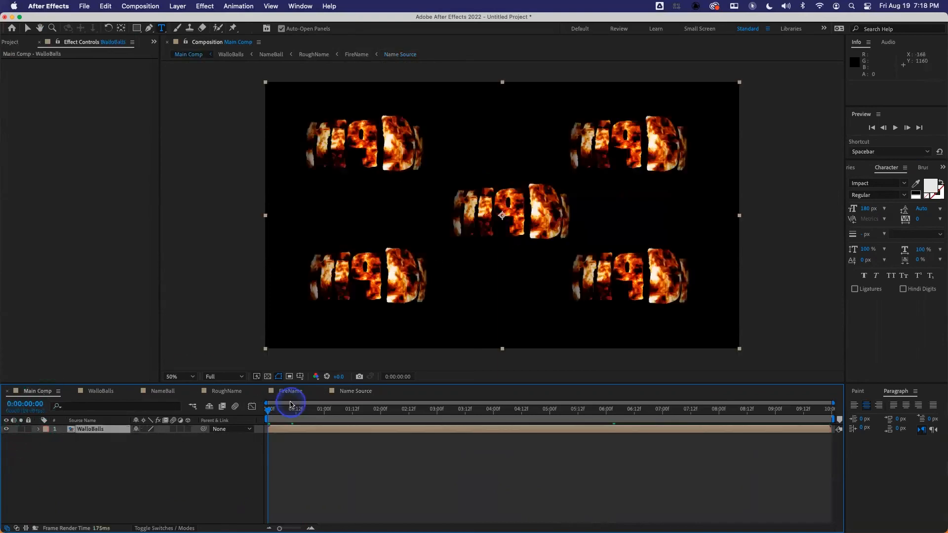
drag(291, 412, 244, 407)
key(space)
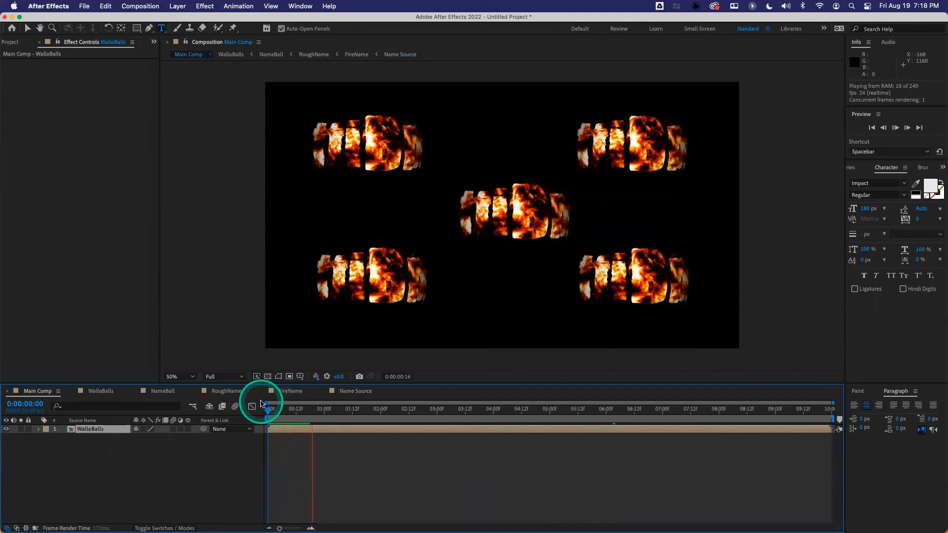
key(space)
Change the Brad Pitt text in Name Source to "Jimmy Olsen".
click(345, 391)
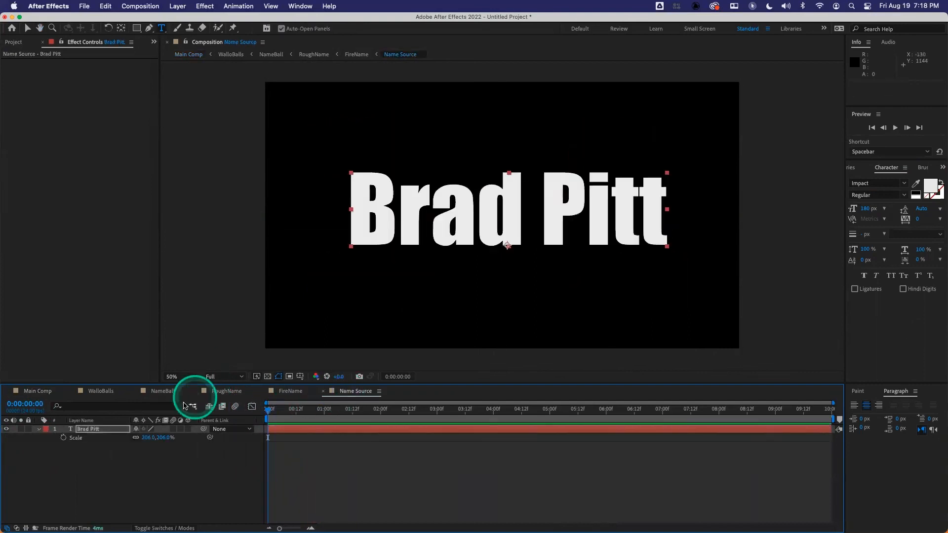
double_click(91, 429)
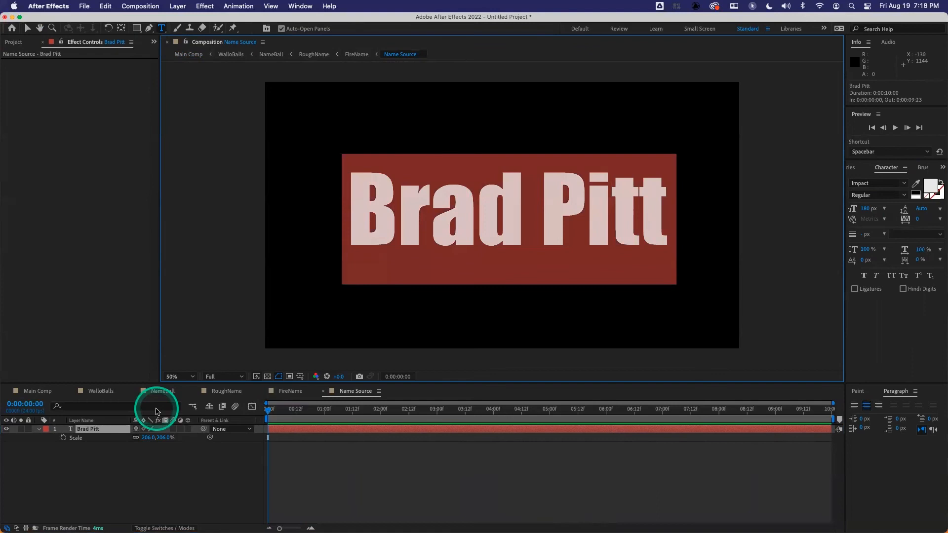
text(J)
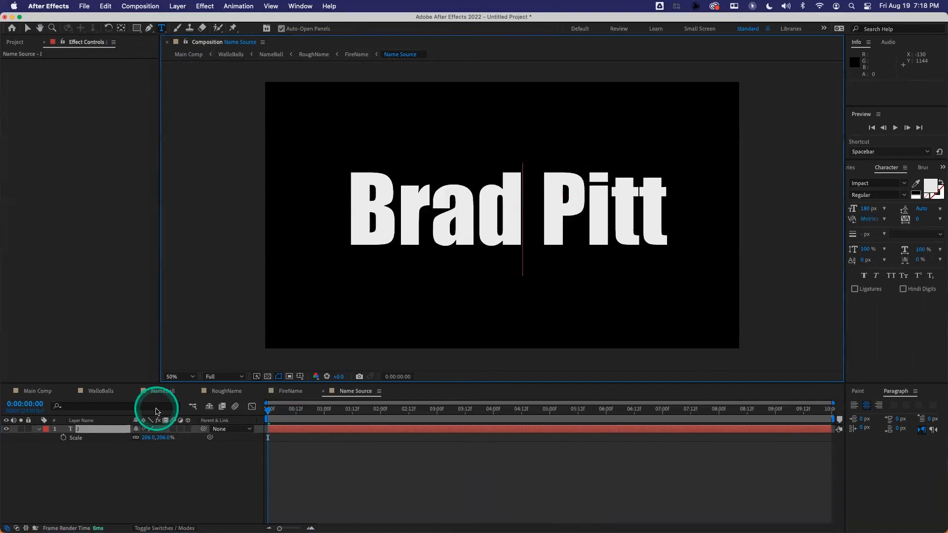
text(imm)
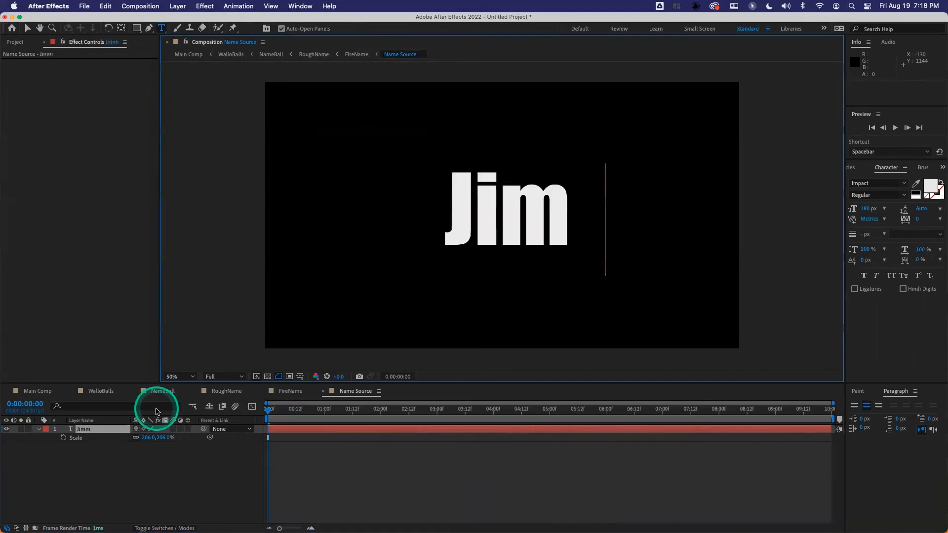
text(y)
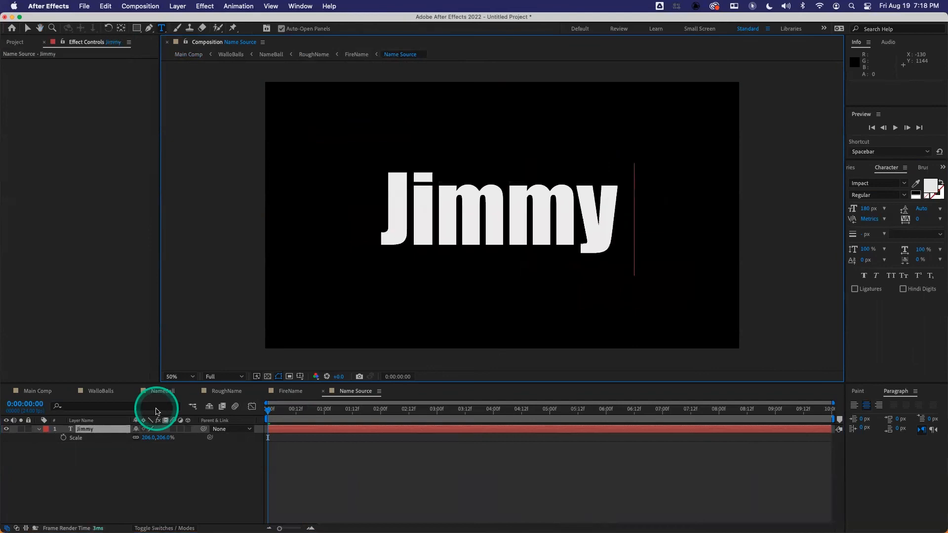
text( Olsen)
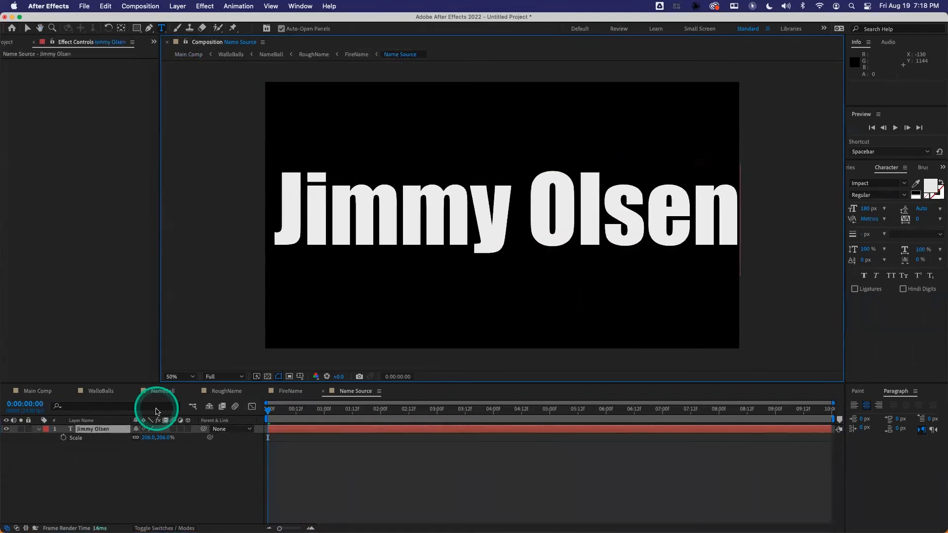
Reduce the Jimmy Olsen text's font size to 160 px so it fits the frame, and return to Main Comp.
click(865, 208)
drag(865, 208, 861, 208)
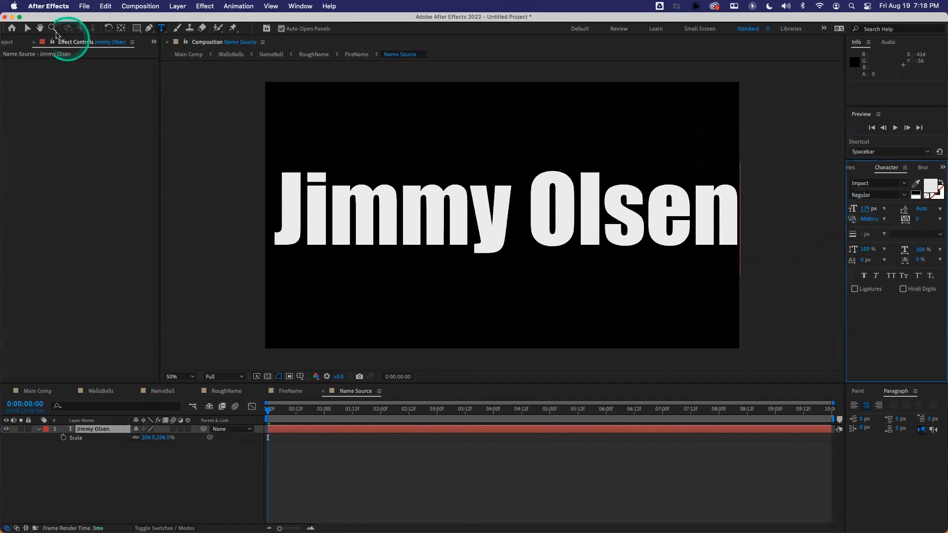
click(27, 29)
drag(864, 208, 831, 216)
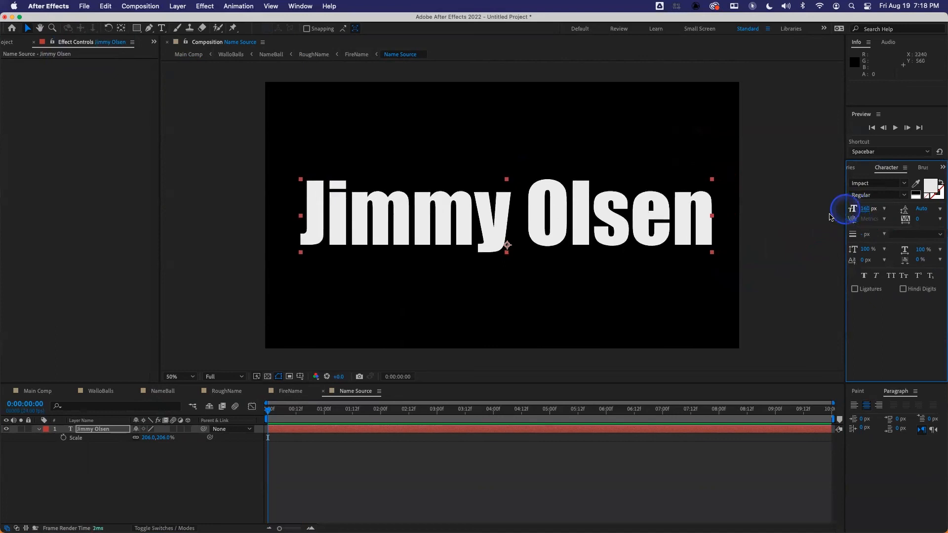
click(38, 390)
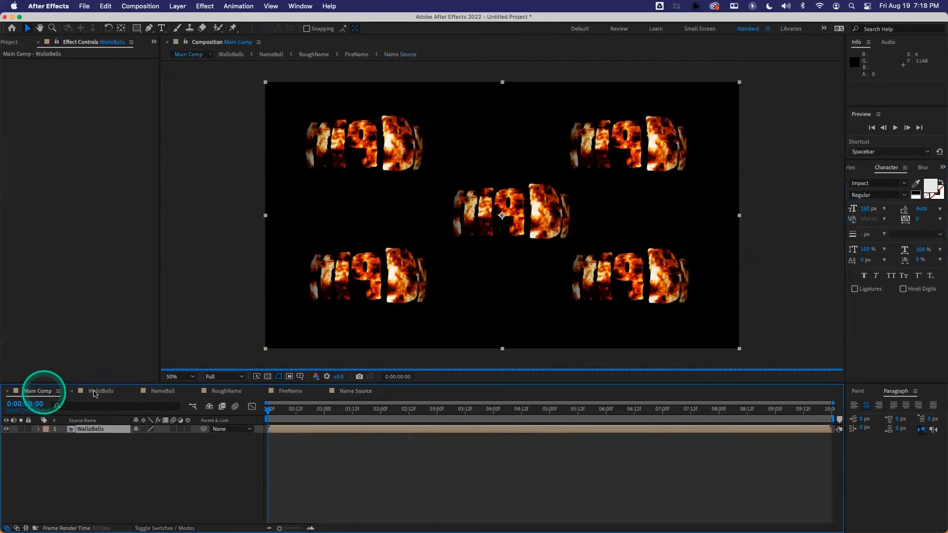
Preview the spinning Jimmy Olsen text balls from the start of Main Comp.
click(307, 442)
drag(324, 414, 257, 409)
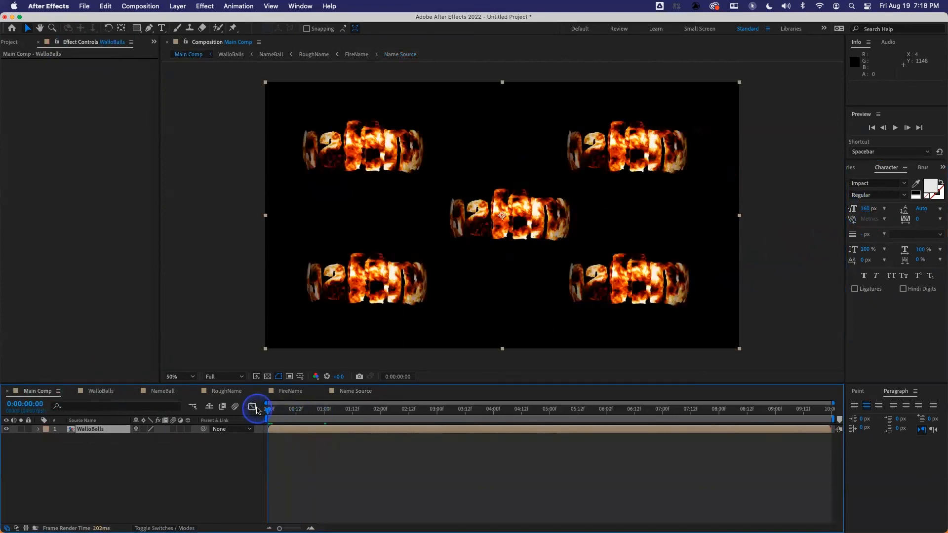
key(space)
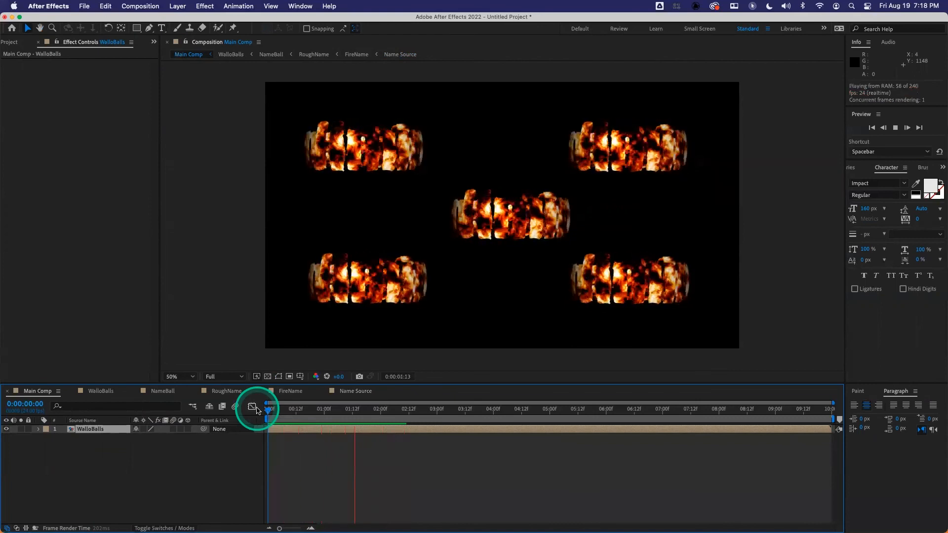
click(258, 410)
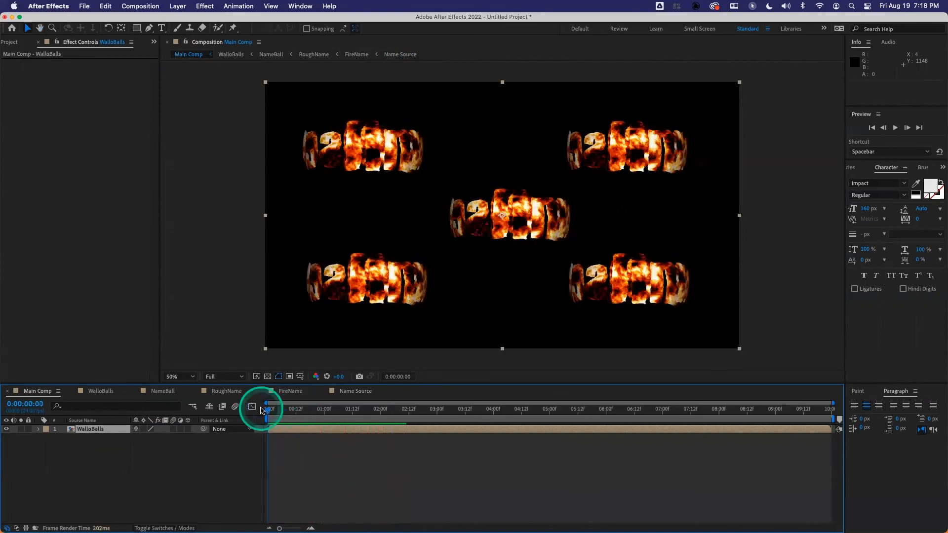
Open the FireName composition and import ShatnerA.png from the L1_Workflow folder into the project.
click(290, 390)
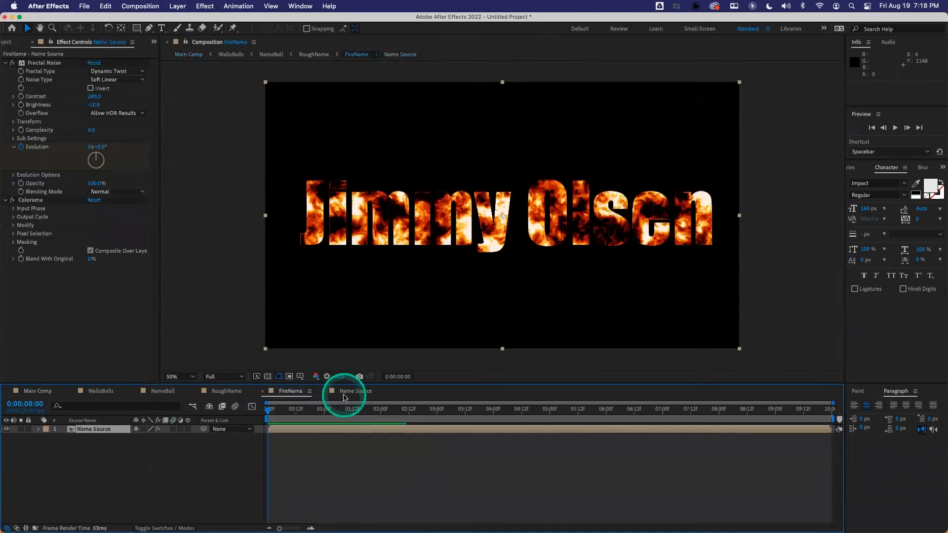
click(2, 45)
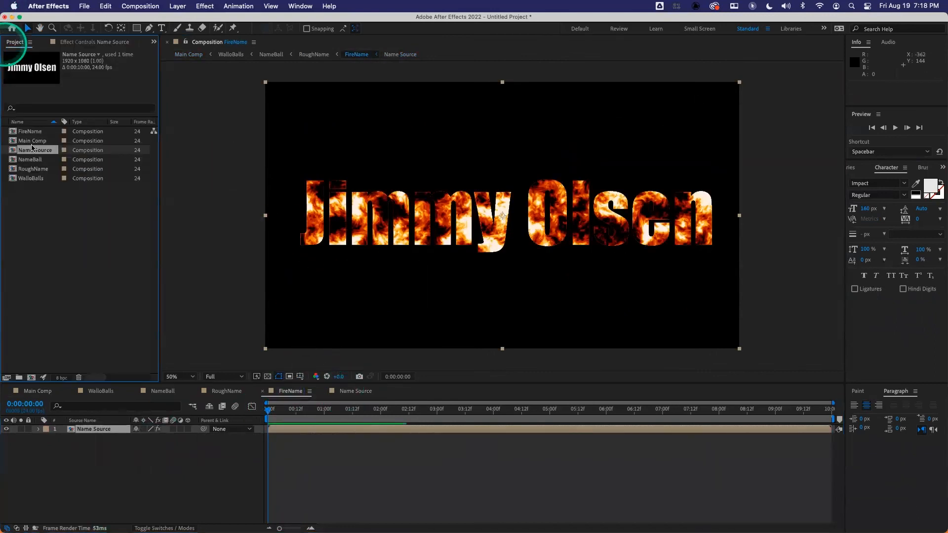
double_click(59, 228)
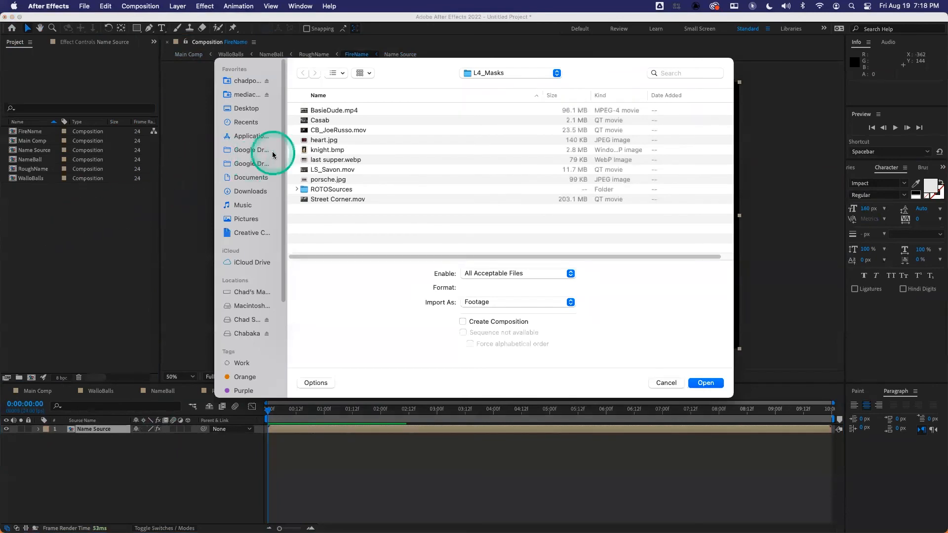
drag(271, 60, 165, 102)
click(355, 121)
click(370, 213)
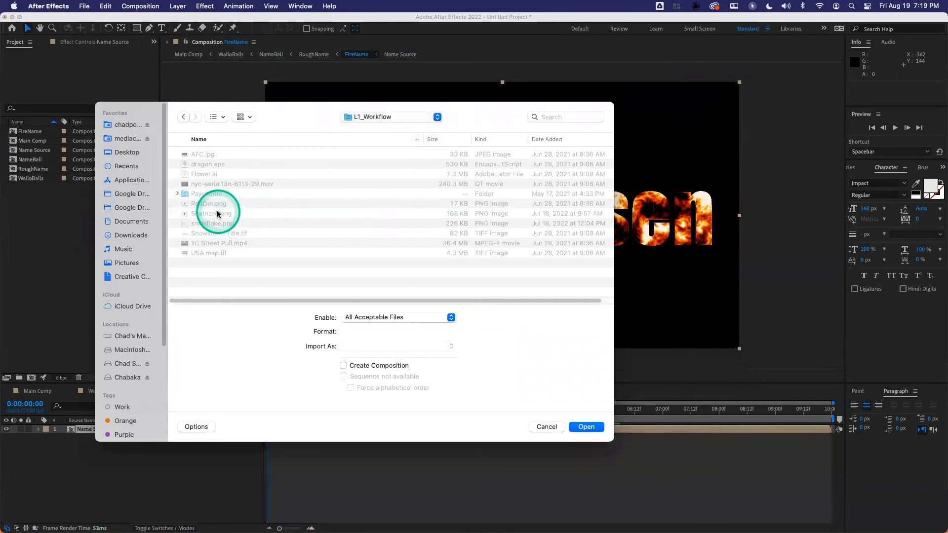
click(197, 213)
click(574, 425)
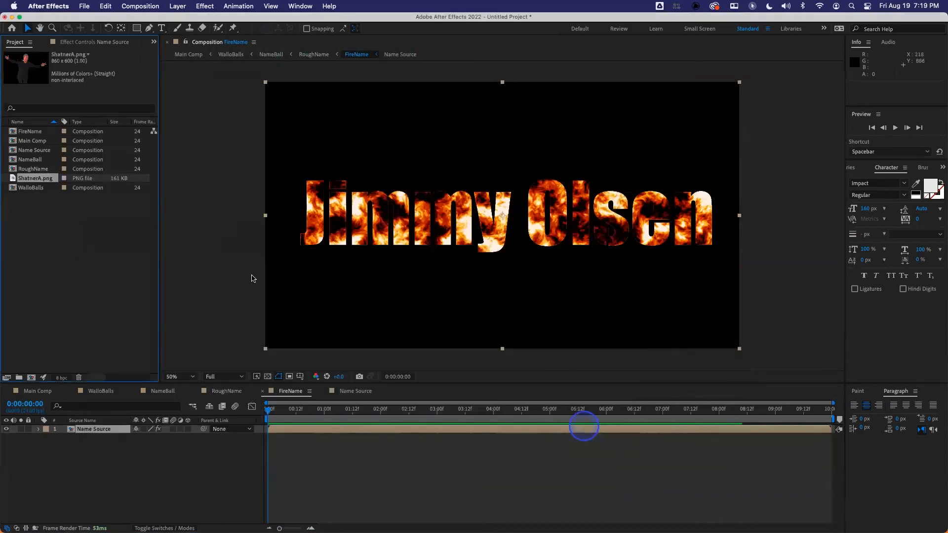
Add ShatnerA.png to FireName beneath the Name Source layer and scale it up to 154%.
click(30, 179)
drag(29, 178, 89, 442)
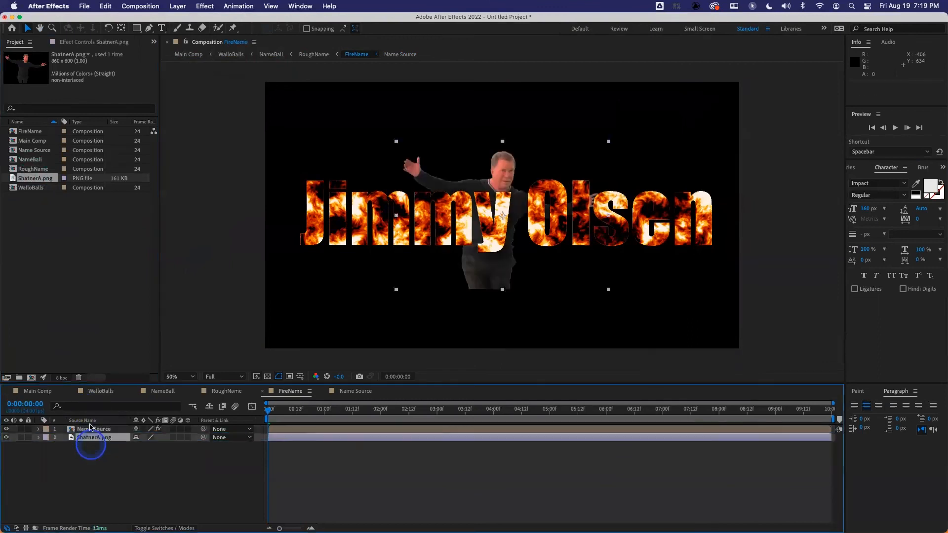
key(s)
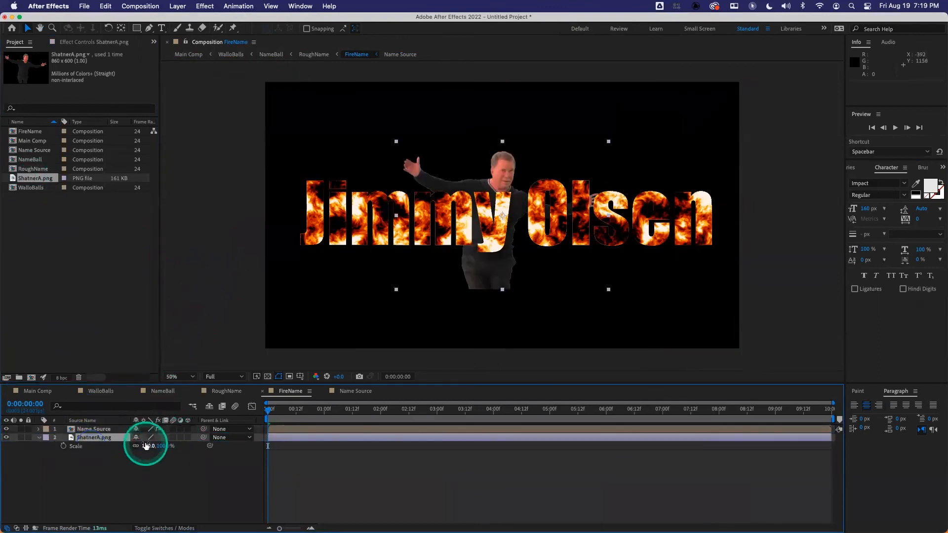
drag(146, 446, 174, 445)
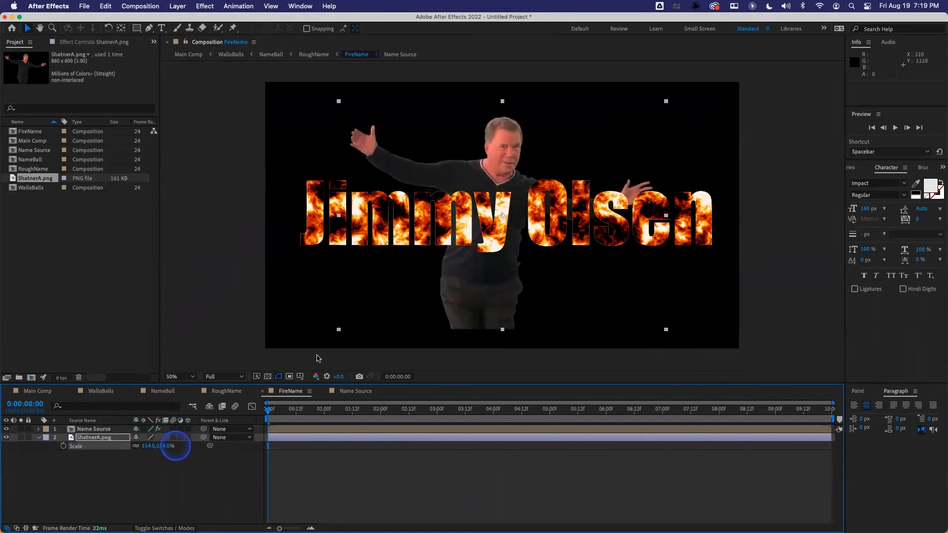
click(317, 358)
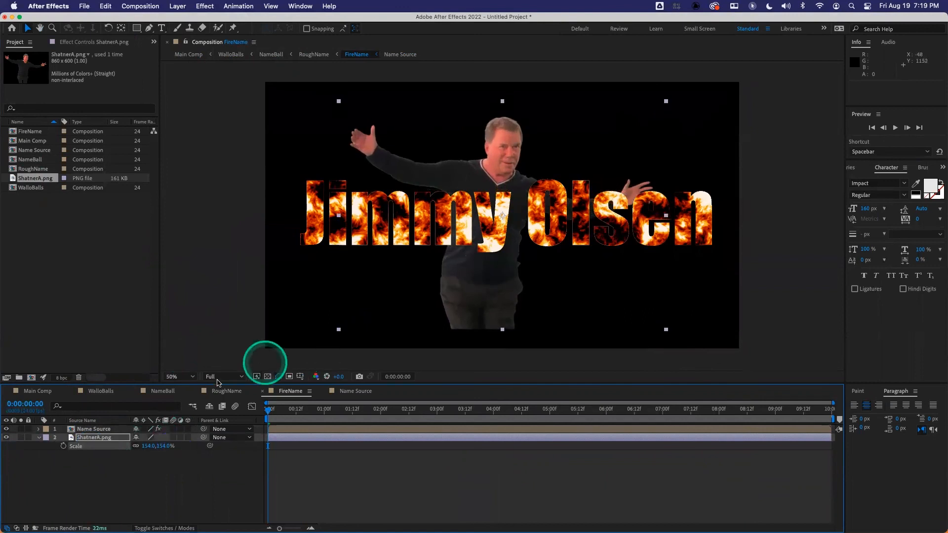
Pre-compose the ShatnerA.png layer as "PhotoSource", moving all attributes into the new composition.
right_click(106, 439)
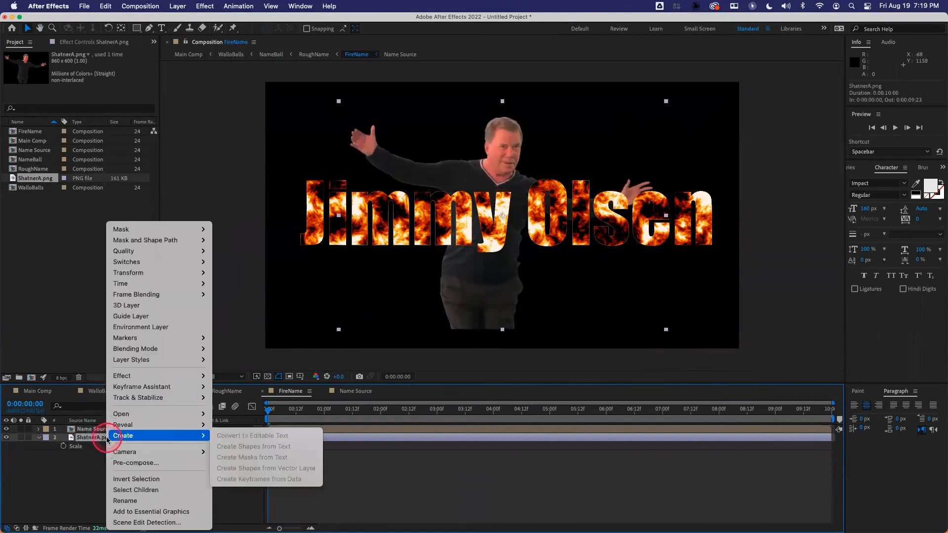
click(96, 438)
right_click(99, 439)
click(99, 439)
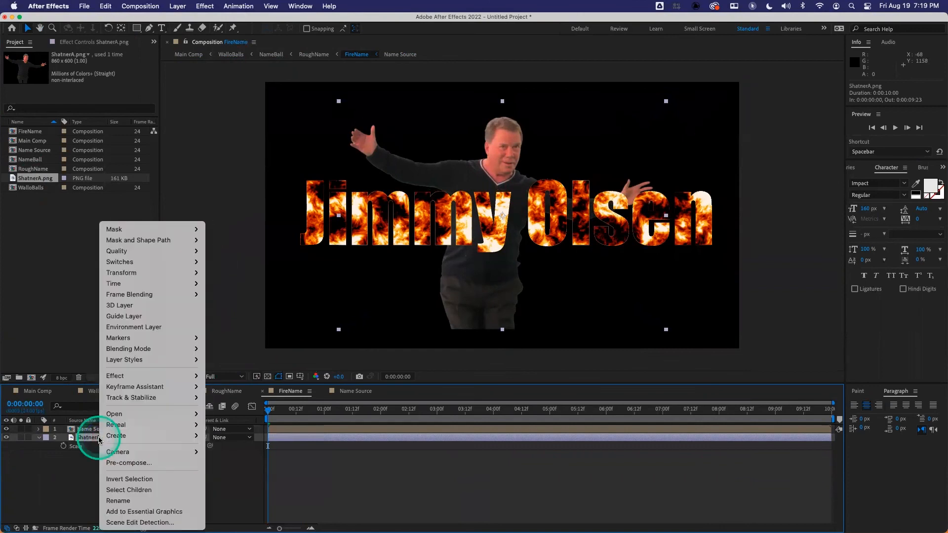
click(97, 438)
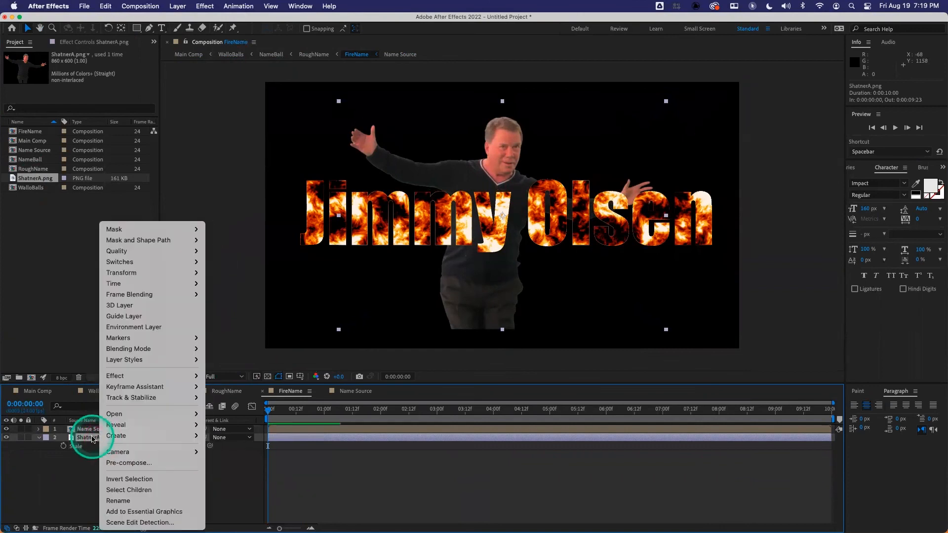
click(134, 468)
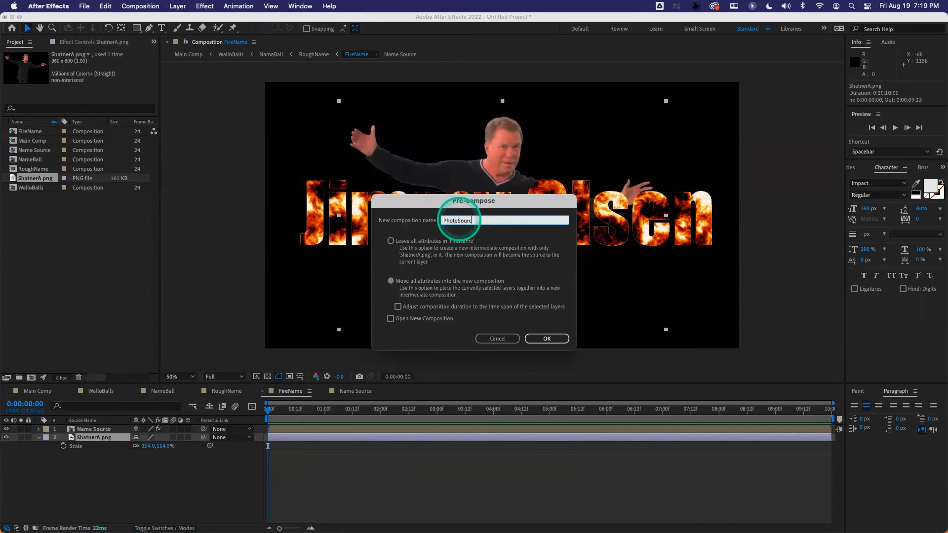
key(Return)
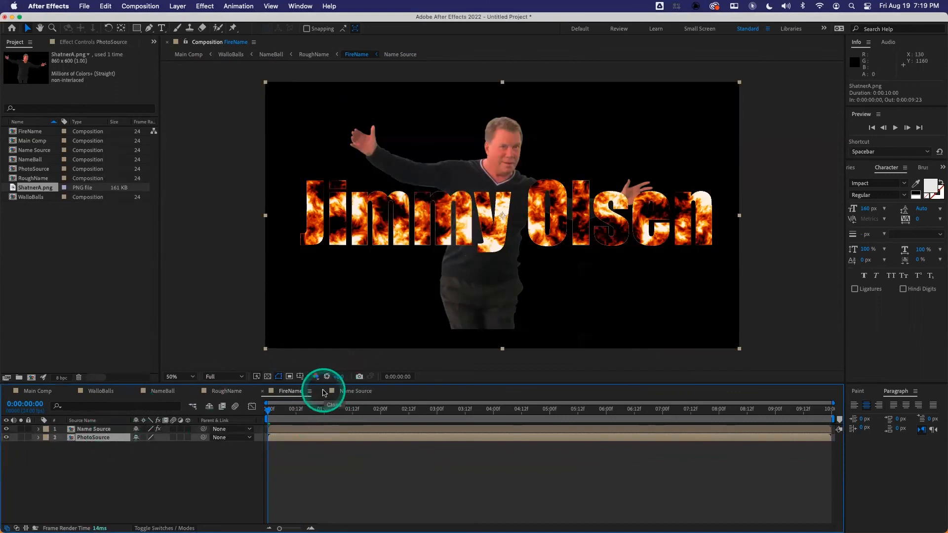
Close the timelines of all nested compositions, from FireName up to WalloBalls, keeping only Main Comp open.
click(262, 391)
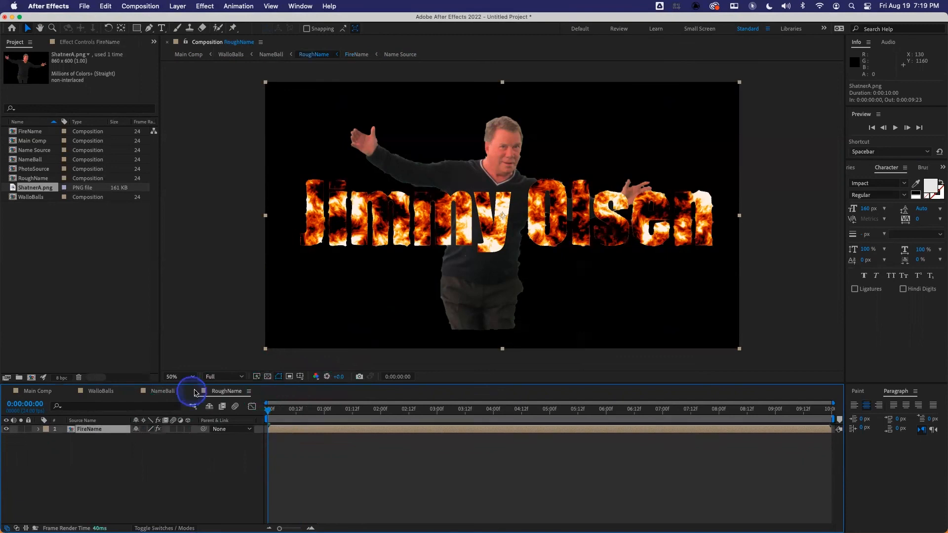
click(196, 393)
click(134, 391)
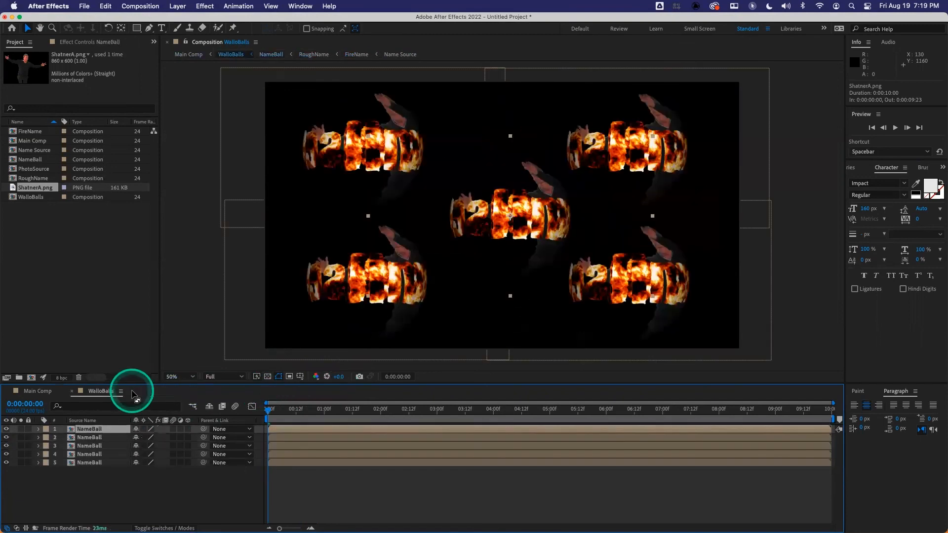
click(72, 391)
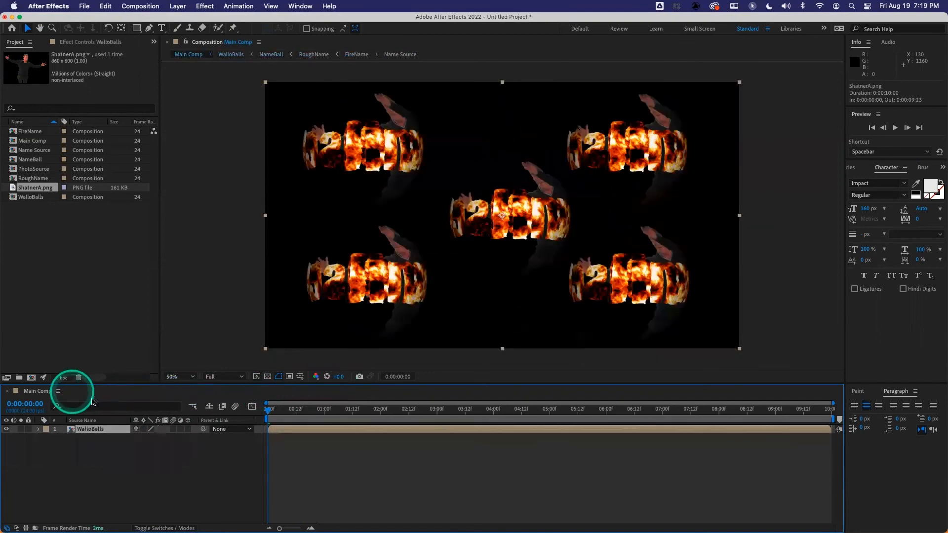
Preview Main Comp from the start to check the balls with the photo added behind the fiery name.
drag(303, 409, 260, 407)
key(space)
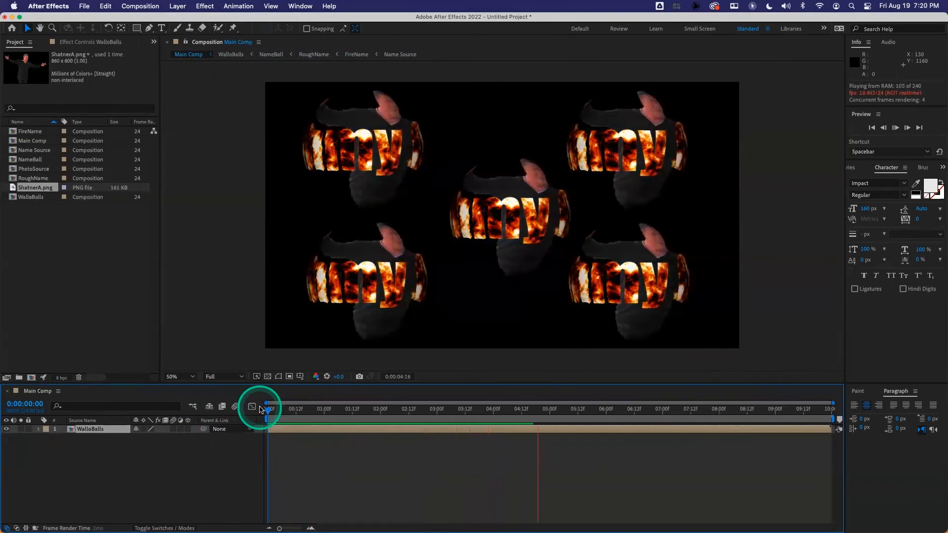
key(space)
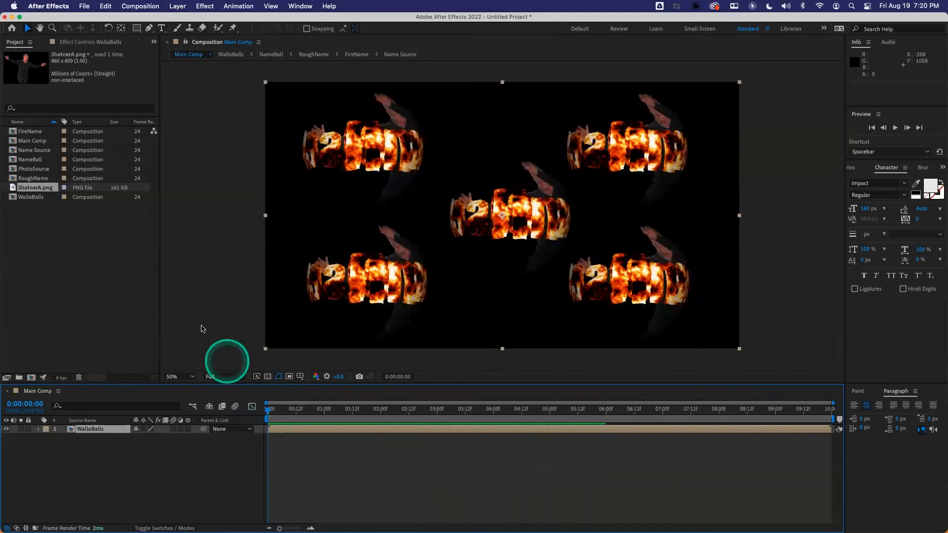
Create a project folder named "CHangeThese Things" and move the Name Source and PhotoSource compositions into it.
click(83, 241)
right_click(54, 234)
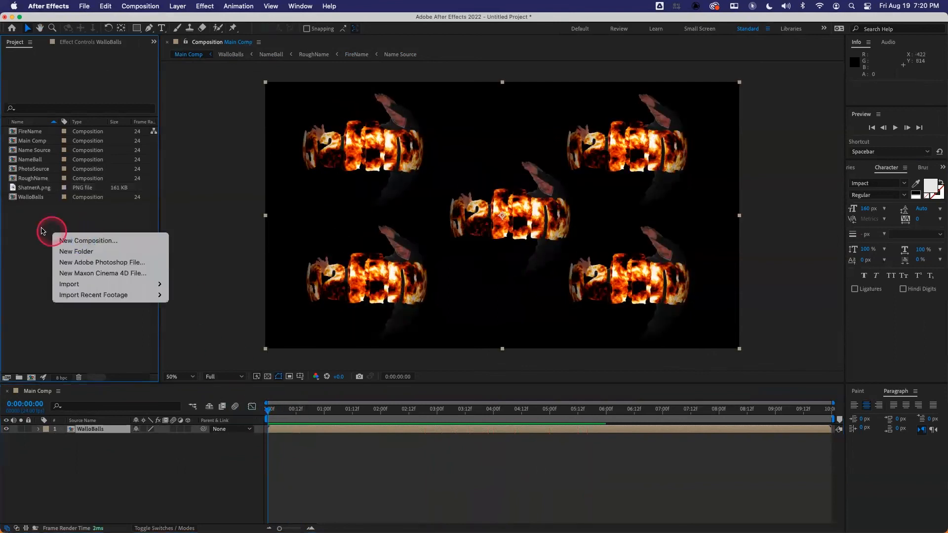
click(67, 251)
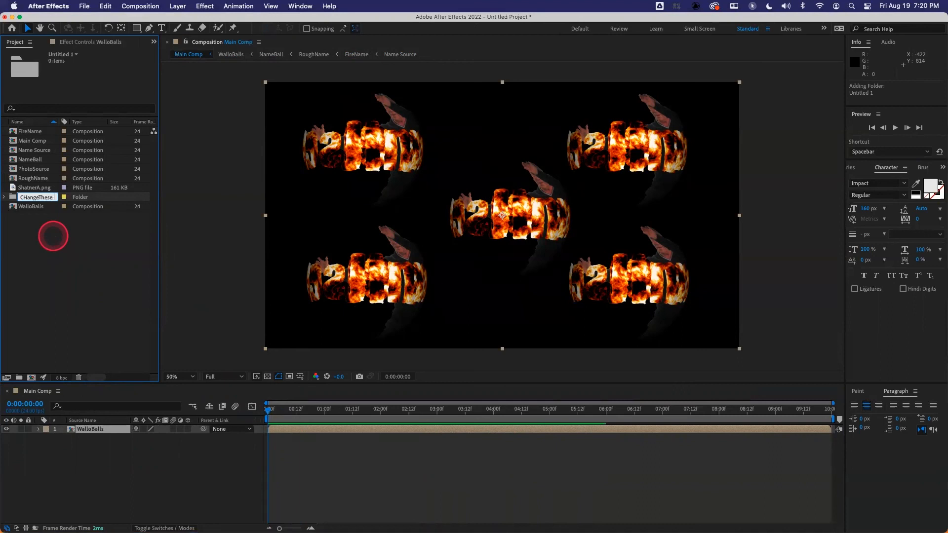
text(gs)
key(Return)
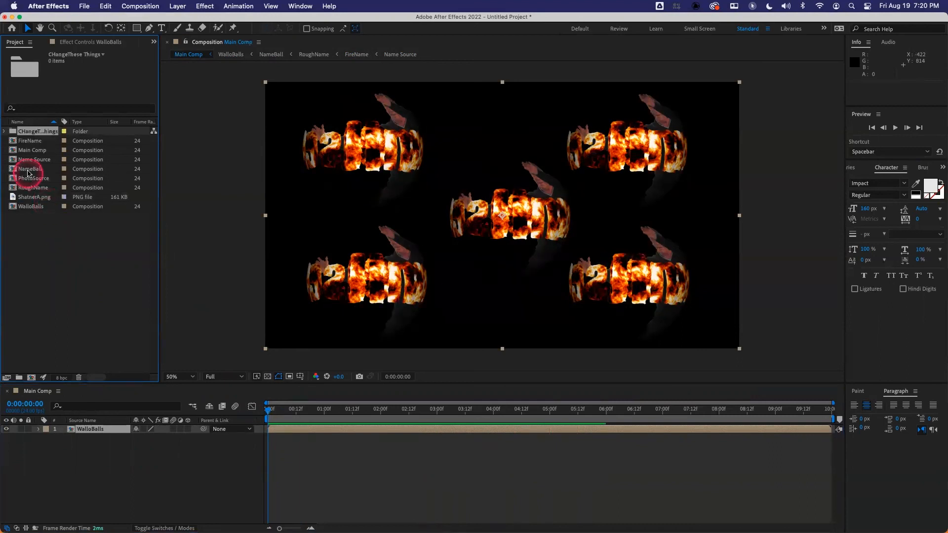
drag(16, 164, 15, 132)
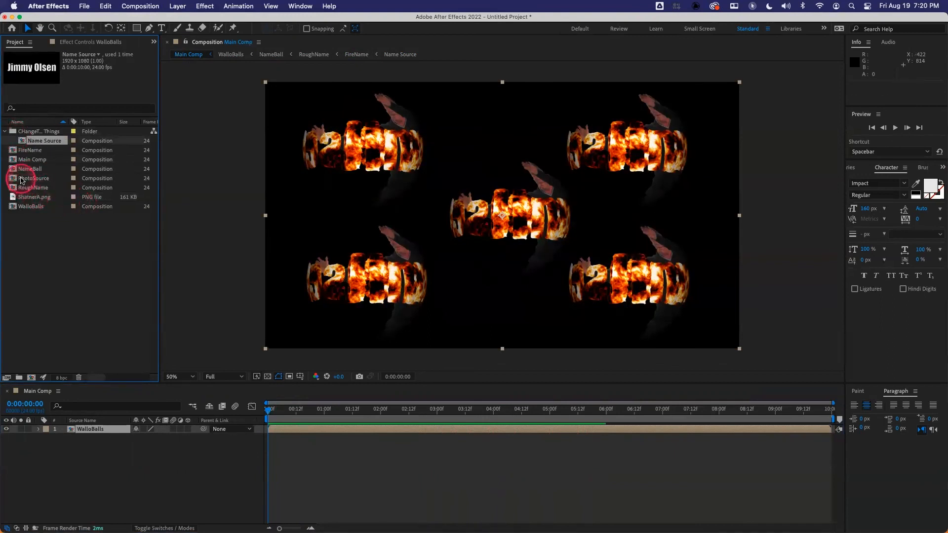
drag(14, 179, 16, 132)
Create a project folder named "Dontlookbehindthecurtain", move FireName, NameBall, RoughName and WalloBalls into it, and collapse the folder.
right_click(38, 237)
click(69, 259)
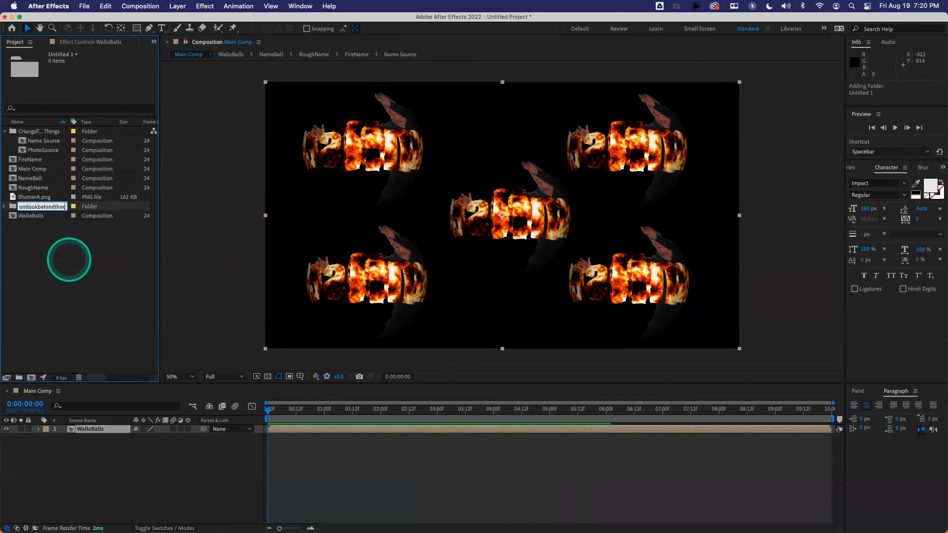
key(Return)
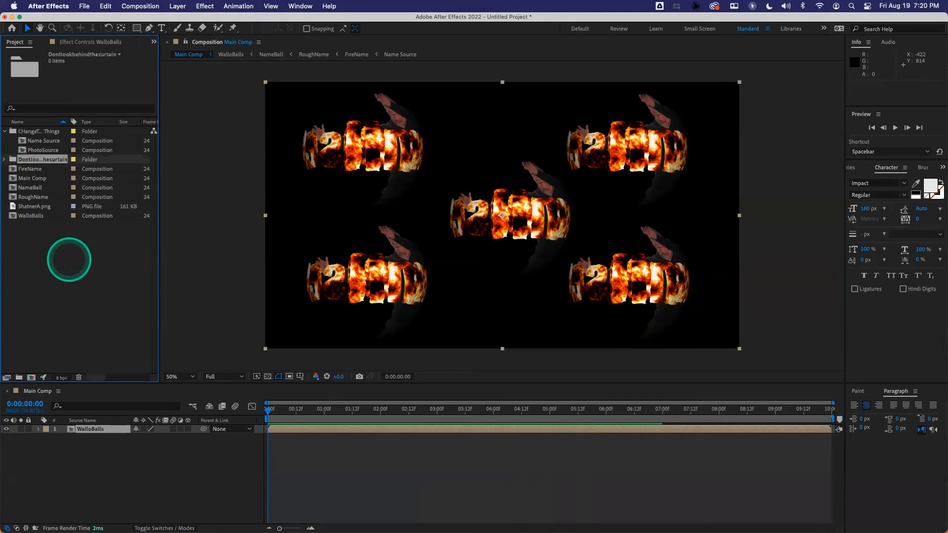
click(23, 169)
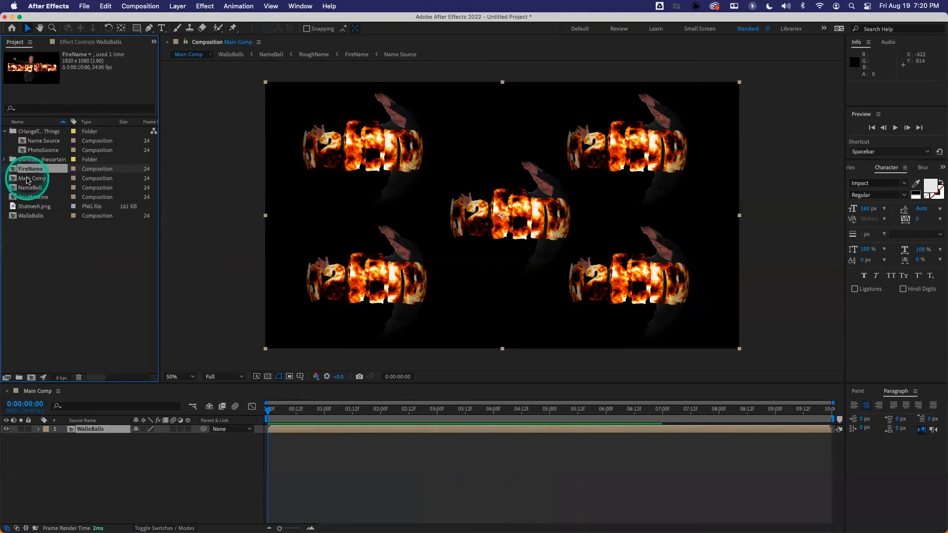
super+click(30, 189)
super+click(32, 198)
super+click(34, 217)
drag(34, 171, 30, 159)
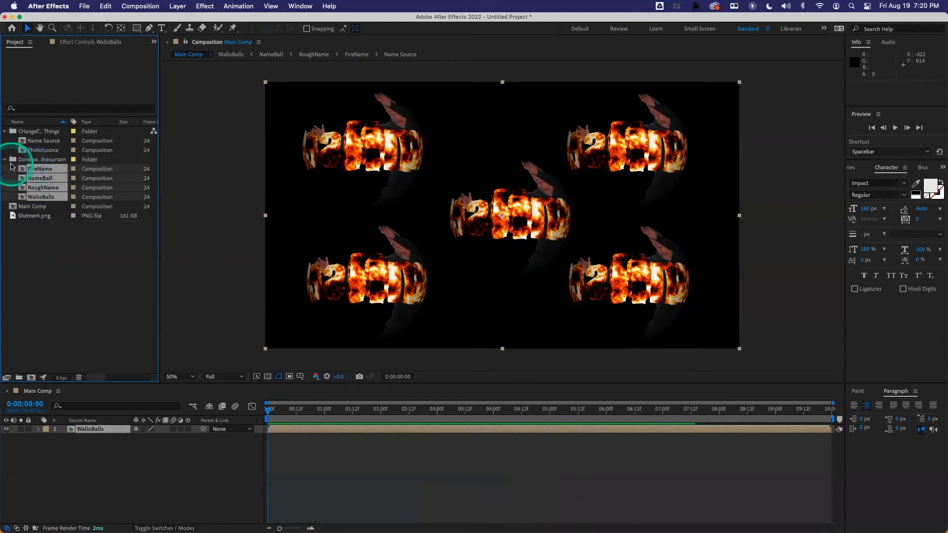
click(5, 159)
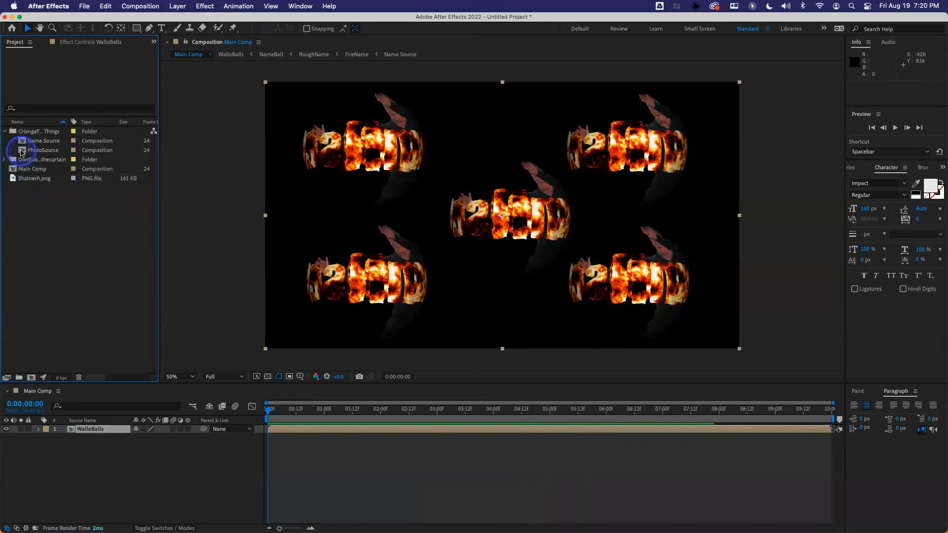
Open the PhotoSource composition and import skeleton.png from the L5_Effects folder into the project.
double_click(22, 150)
drag(87, 429, 69, 225)
right_click(69, 225)
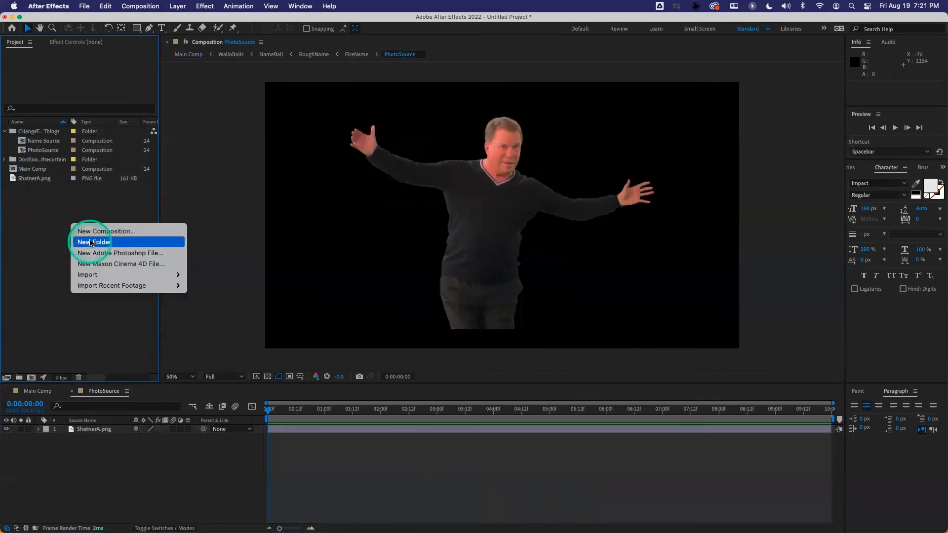
click(59, 215)
right_click(60, 215)
click(88, 268)
click(190, 267)
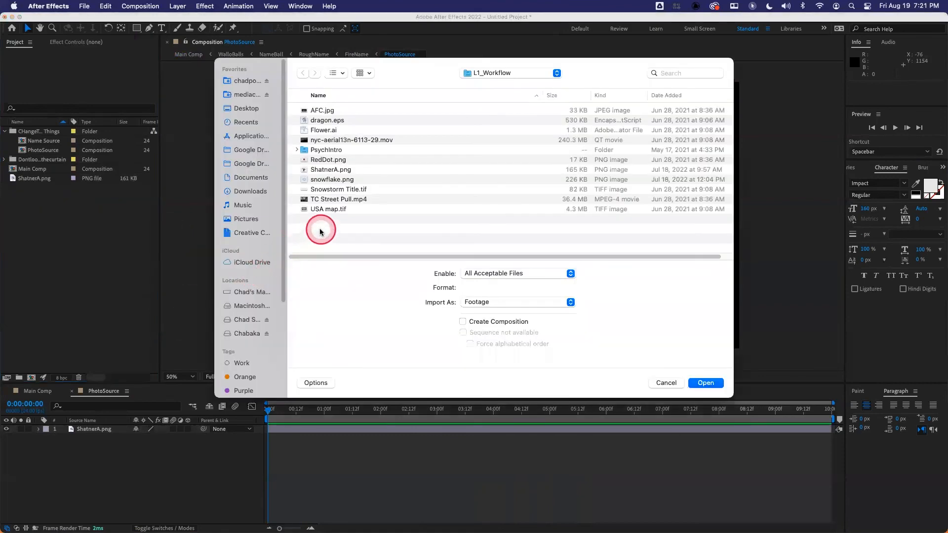
drag(292, 65, 209, 119)
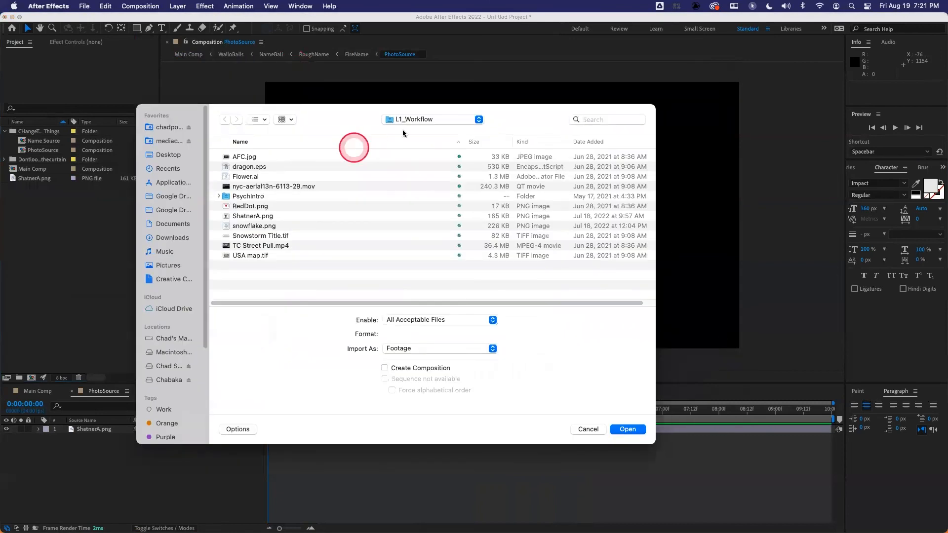
click(421, 119)
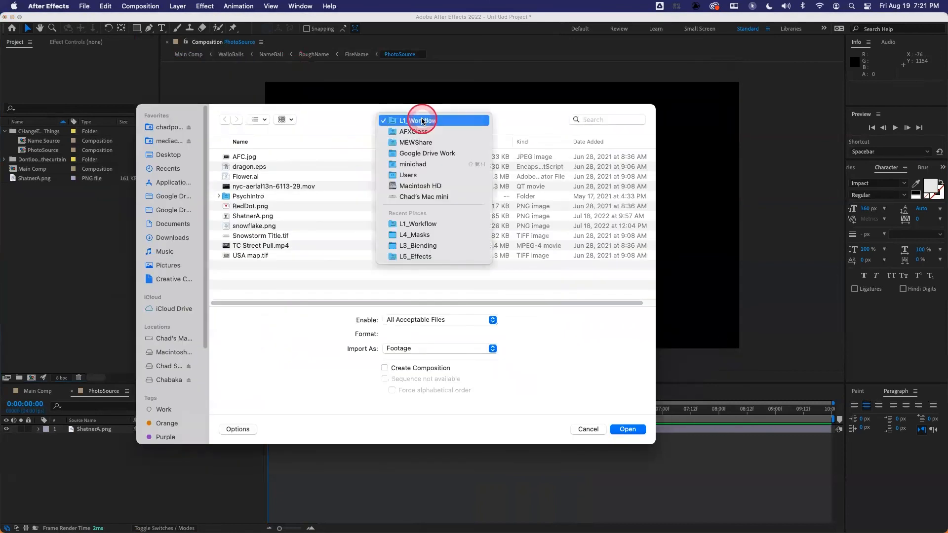
click(440, 253)
click(255, 181)
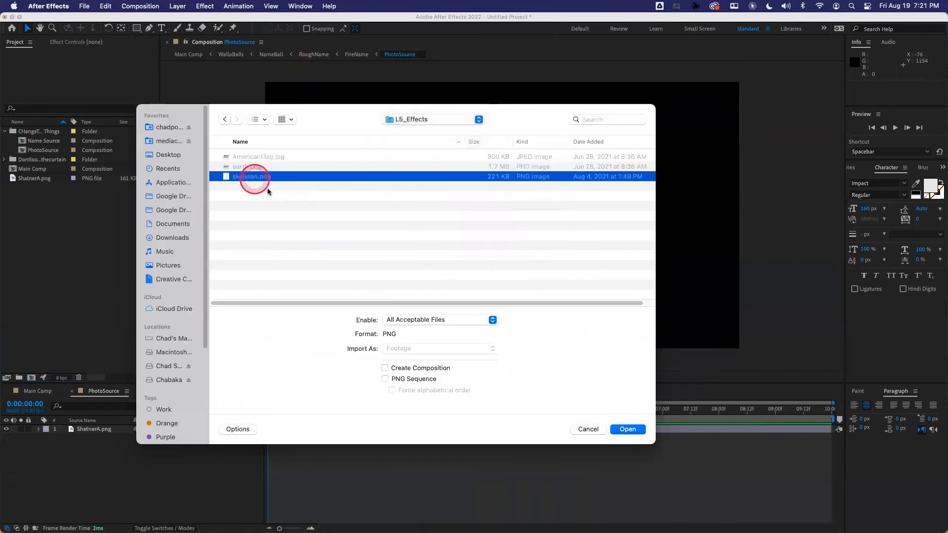
click(617, 429)
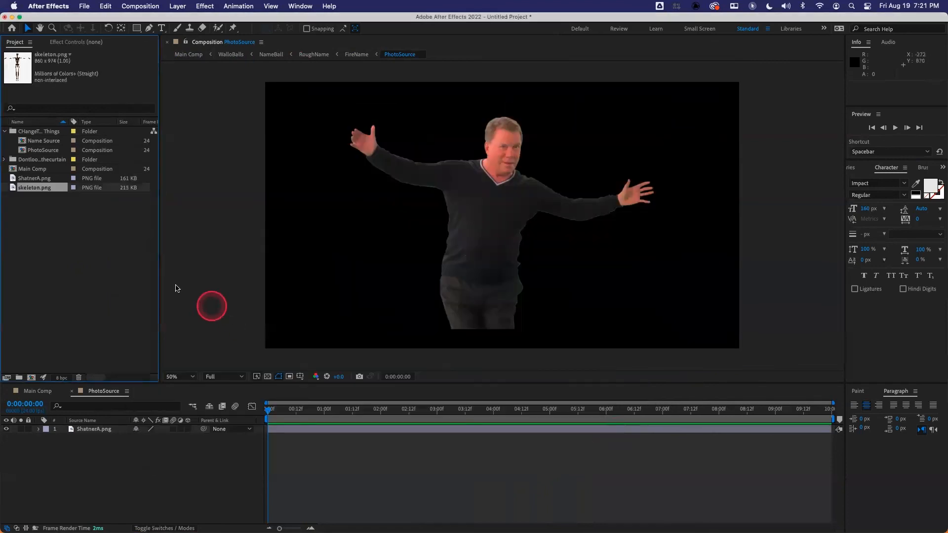
Replace the ShatnerA.png layer in PhotoSource with skeleton.png and set its scale to 96%.
click(93, 429)
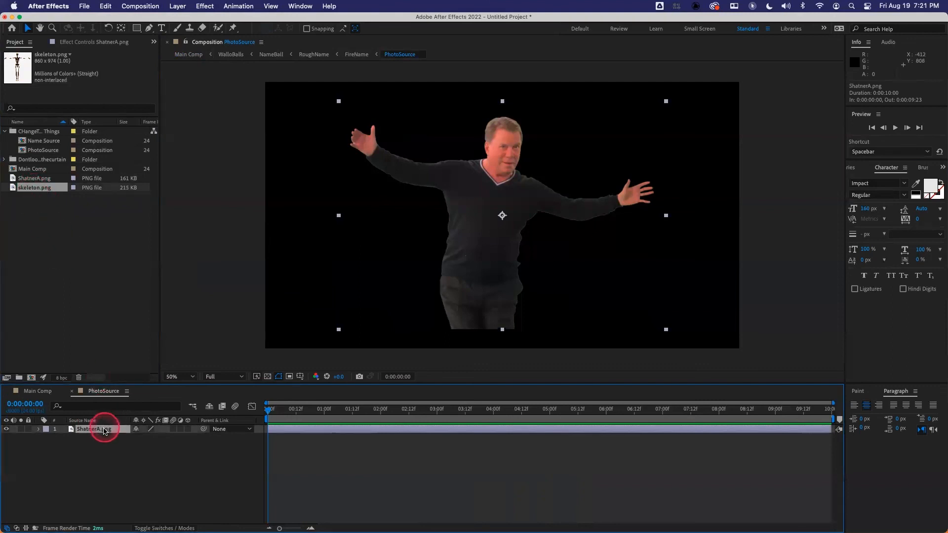
drag(41, 190, 94, 429)
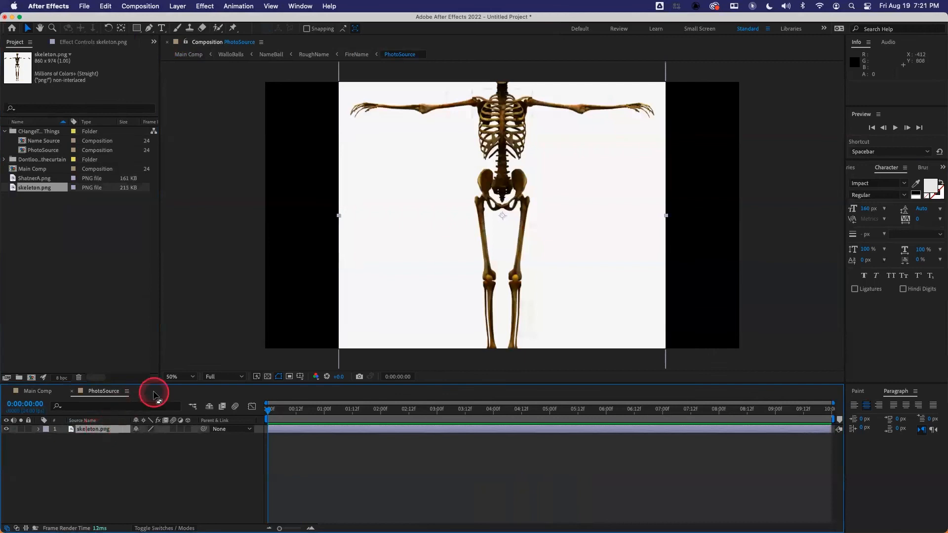
key(s)
drag(151, 438, 122, 439)
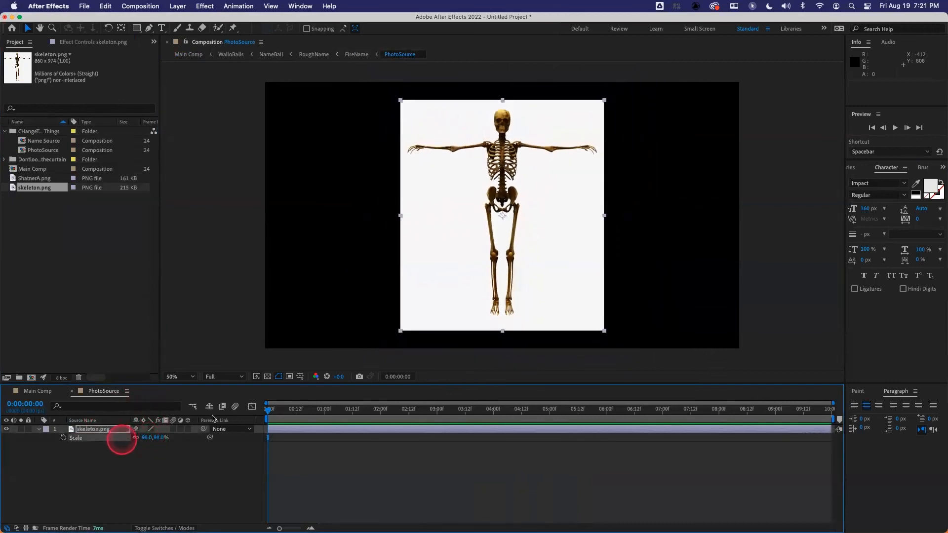
Key out the skeleton layer's white background with the Extract effect, lowering its White Point and raising its White Softness.
click(209, 9)
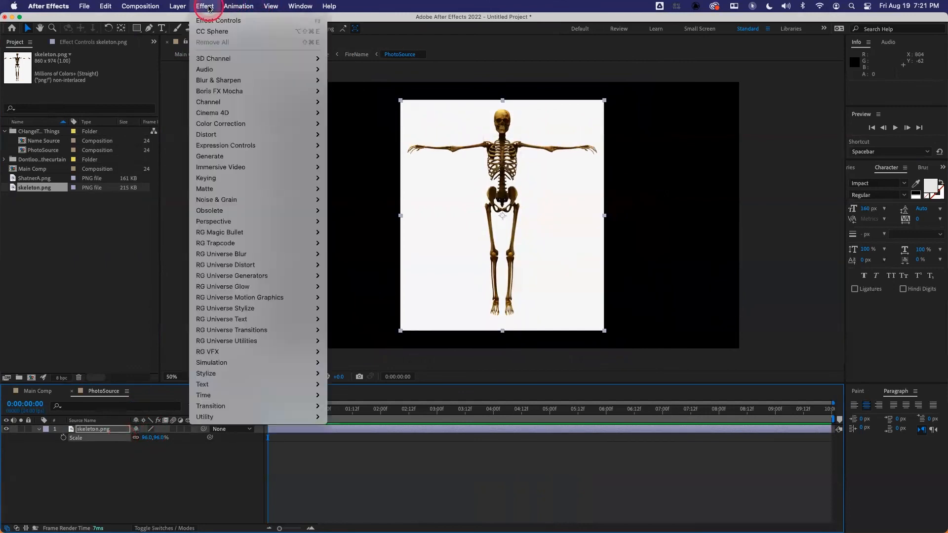
mouse_move(220, 70)
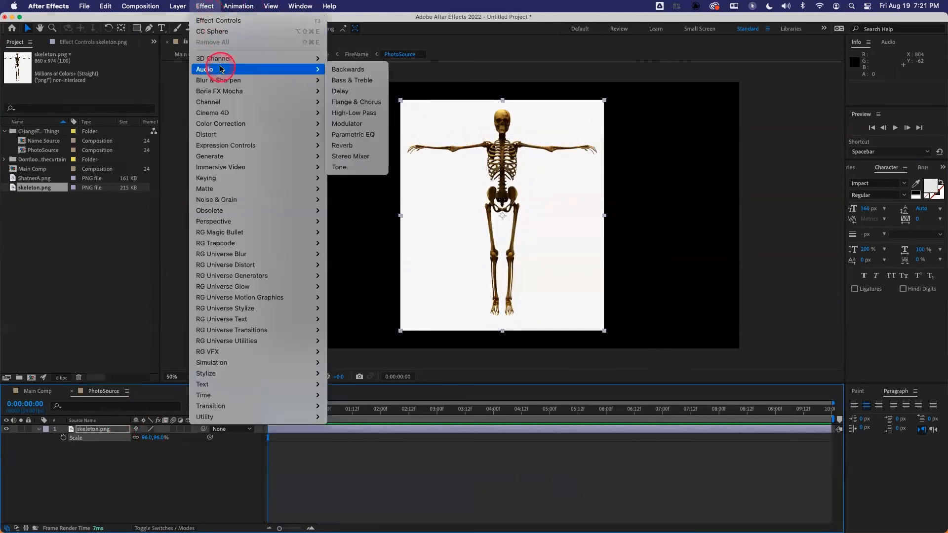
click(852, 168)
click(942, 167)
click(918, 180)
click(885, 181)
text(sphere)
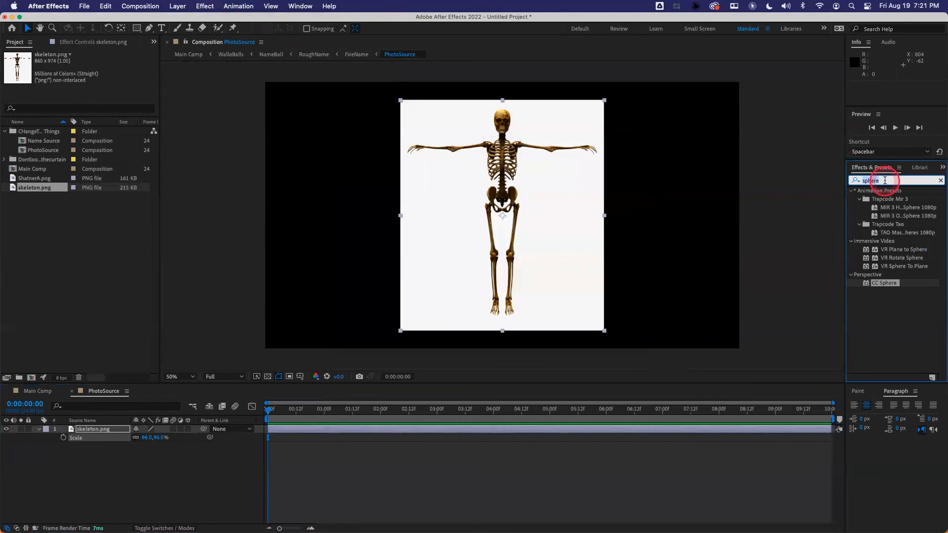
text(extra)
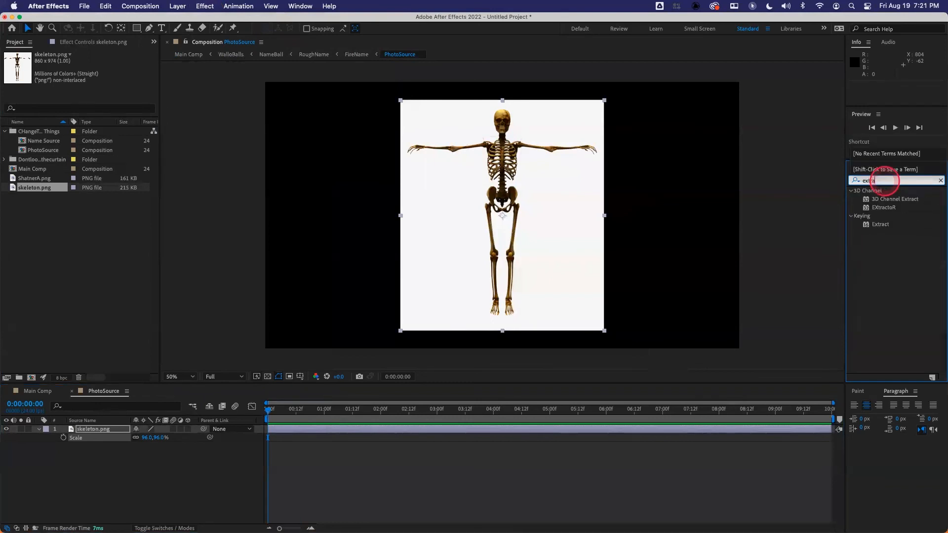
drag(879, 225, 568, 254)
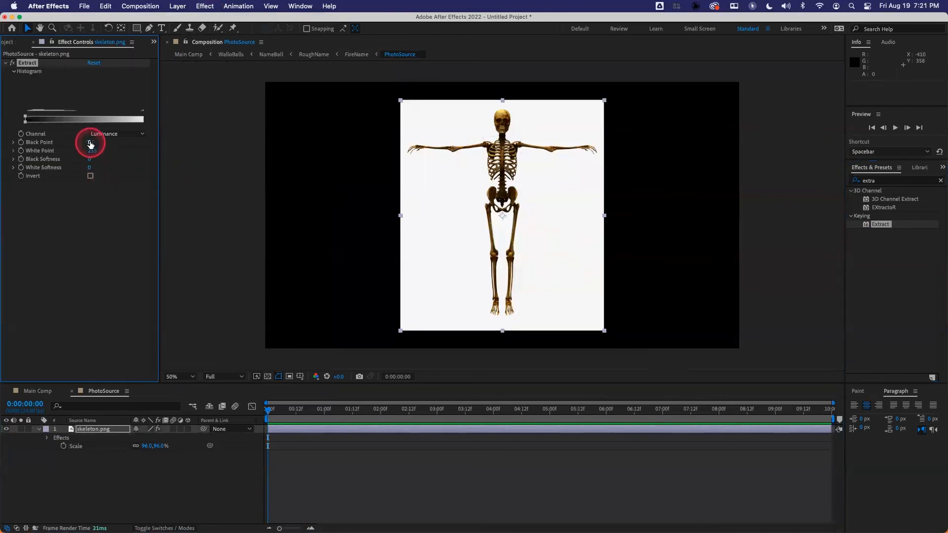
drag(90, 142, 75, 157)
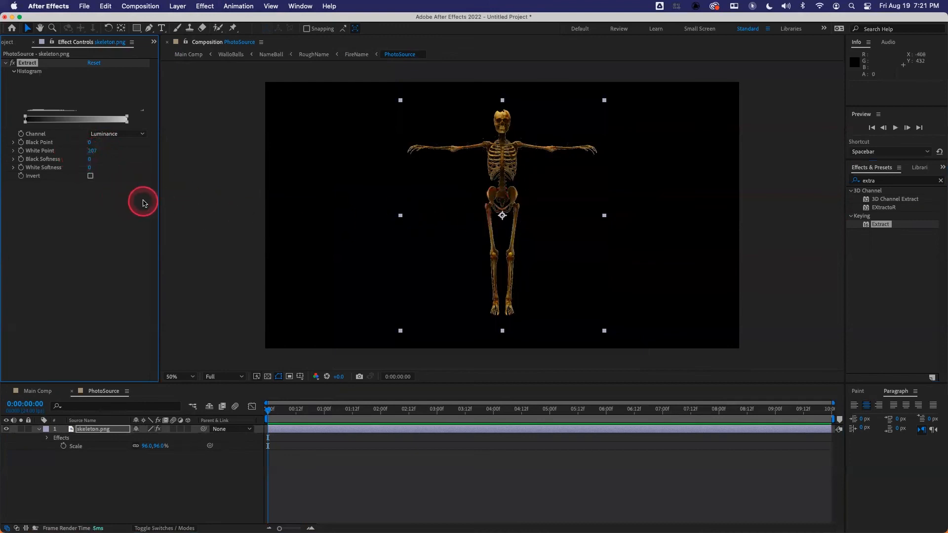
mouse_move(89, 167)
mouse_down()
mouse_move(92, 151)
mouse_move(80, 152)
mouse_up()
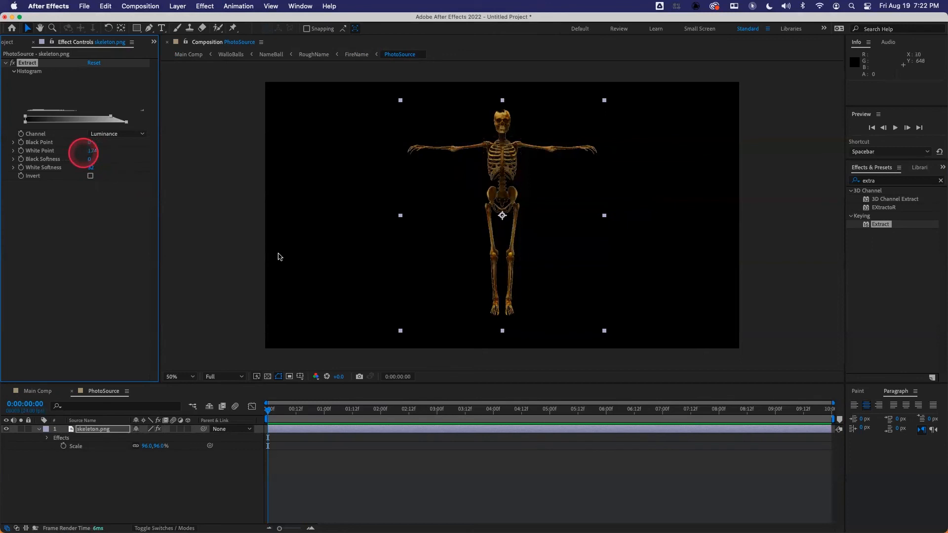
Preview Main Comp to check the balls with the skeleton photo in place.
click(37, 391)
key(space)
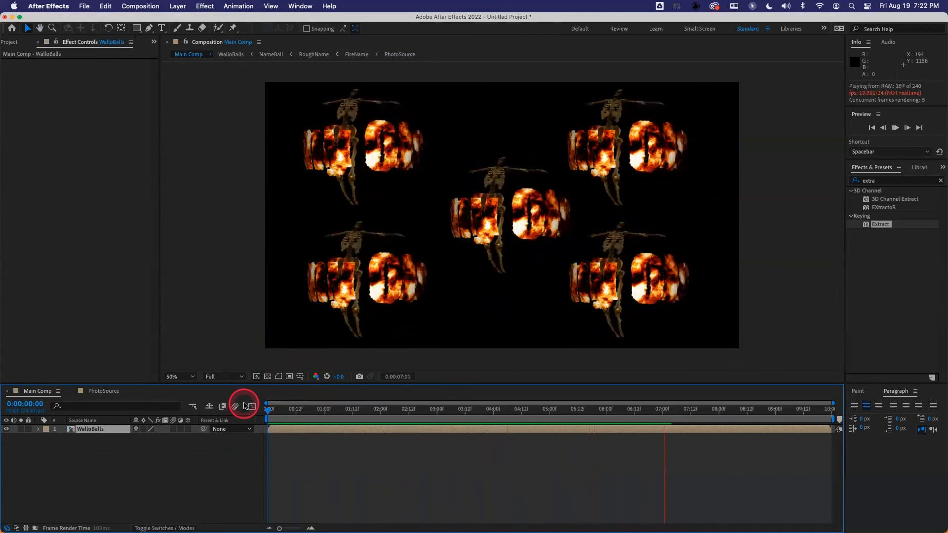
click(21, 91)
Open the Name Source composition and replace its text with "Skeleton".
click(11, 41)
click(51, 179)
double_click(25, 140)
click(255, 305)
double_click(97, 430)
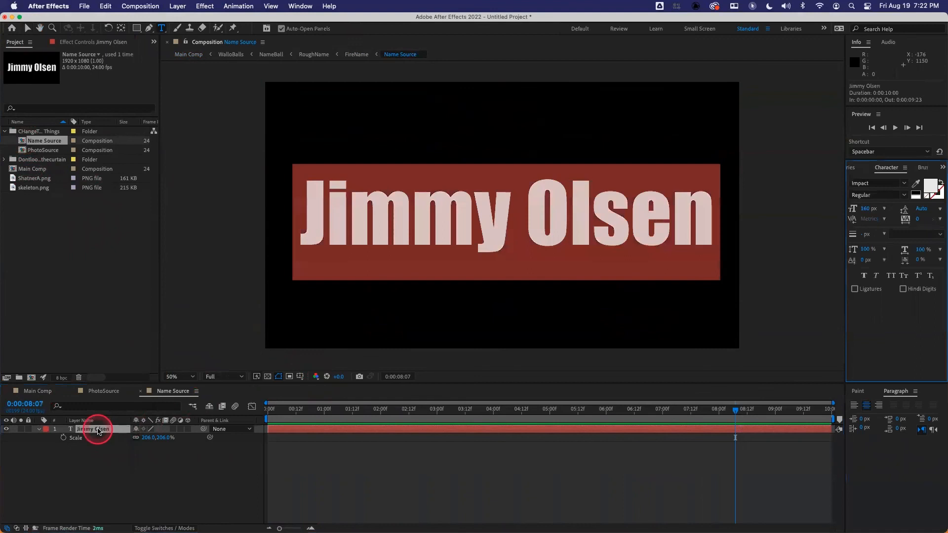
text(k)
key(BackSpace)
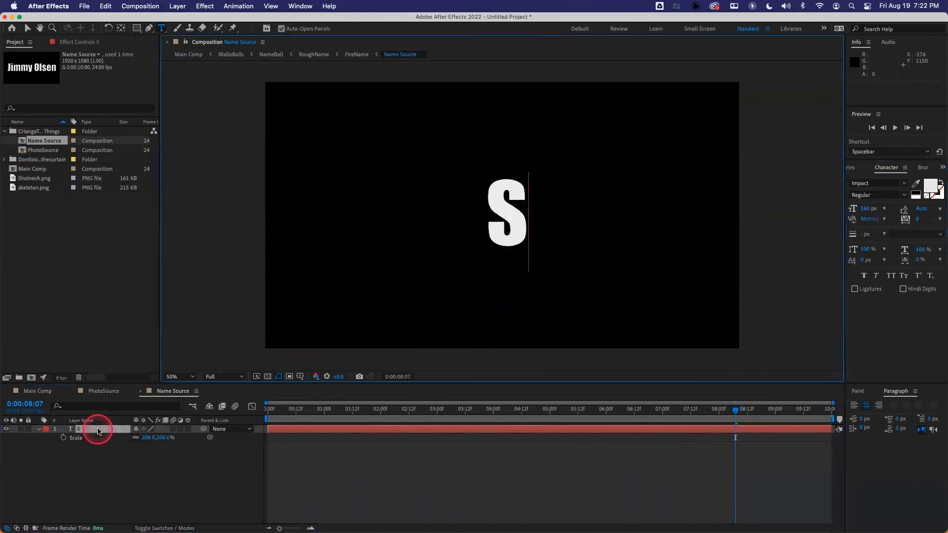
text(Skeleton)
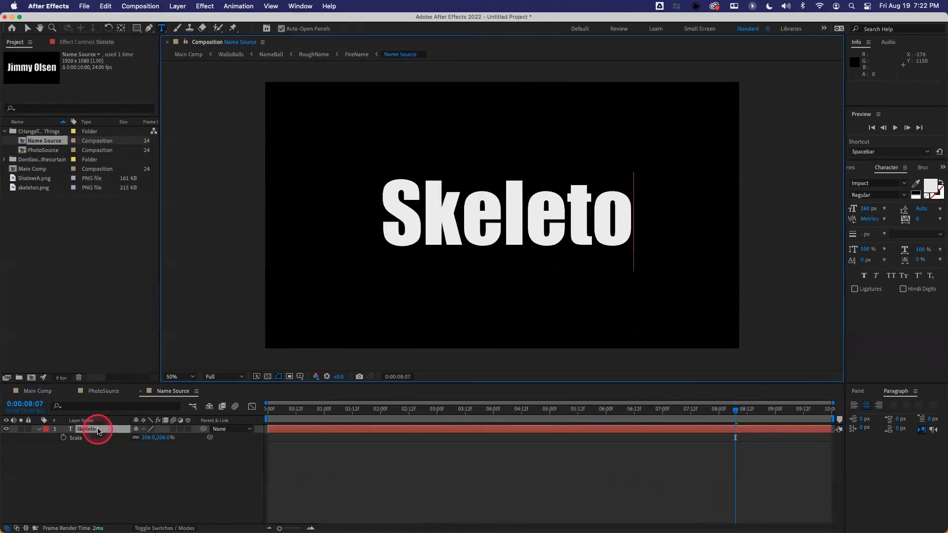
Preview Main Comp from the start to check the balls with the "Skeleton" text.
click(32, 393)
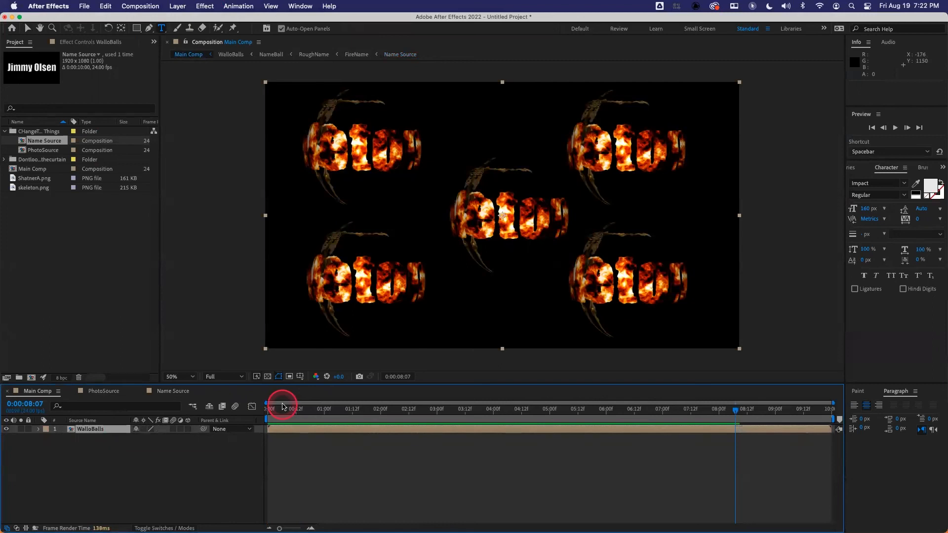
drag(283, 406, 261, 414)
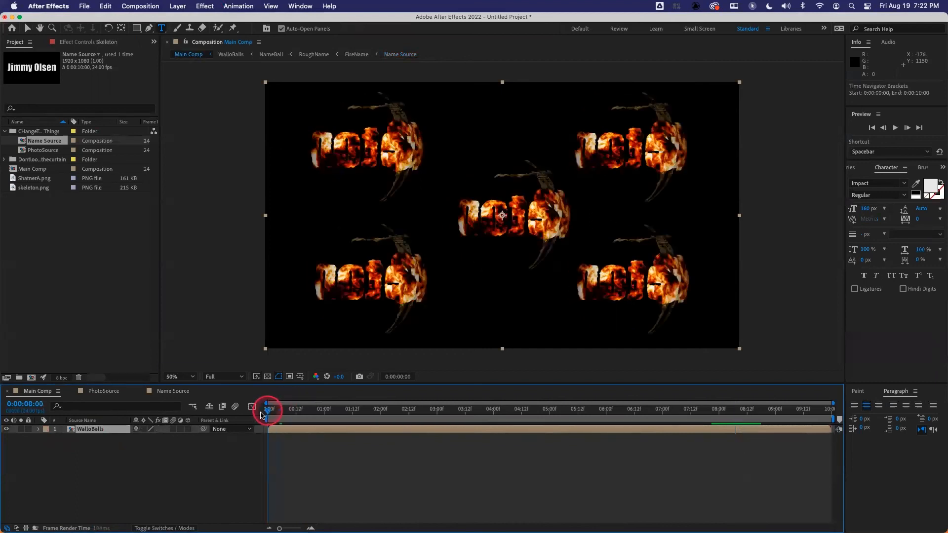
key(space)
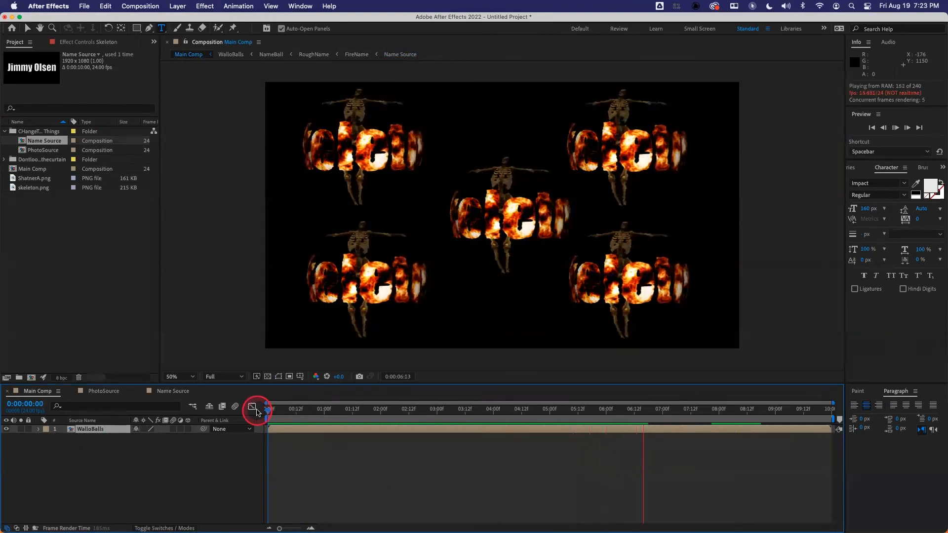
key(space)
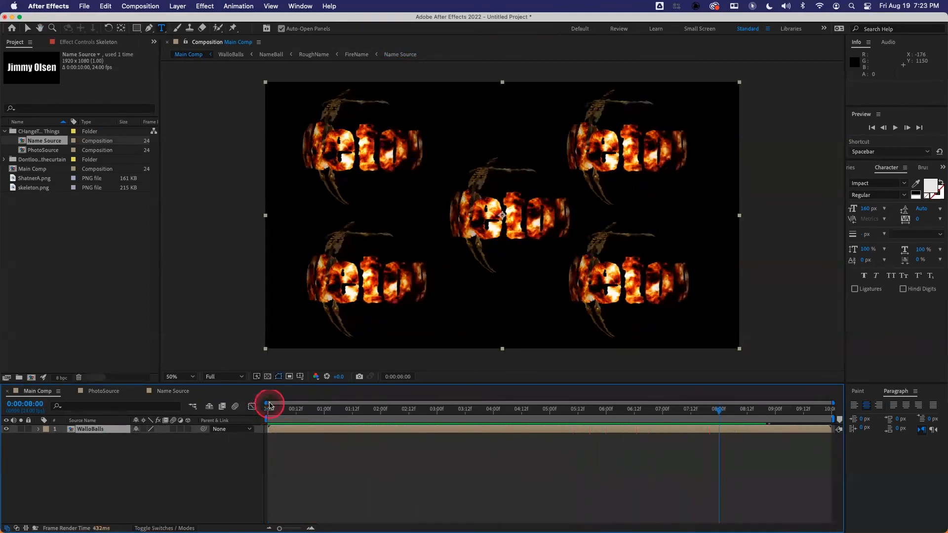
Change the text in the Name Source composition to "New Name".
click(172, 390)
click(402, 228)
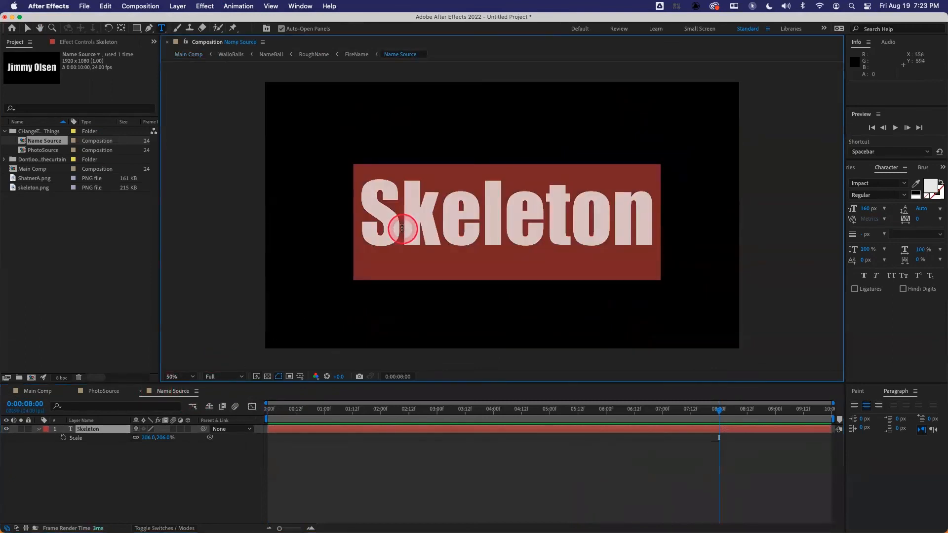
text(New Name)
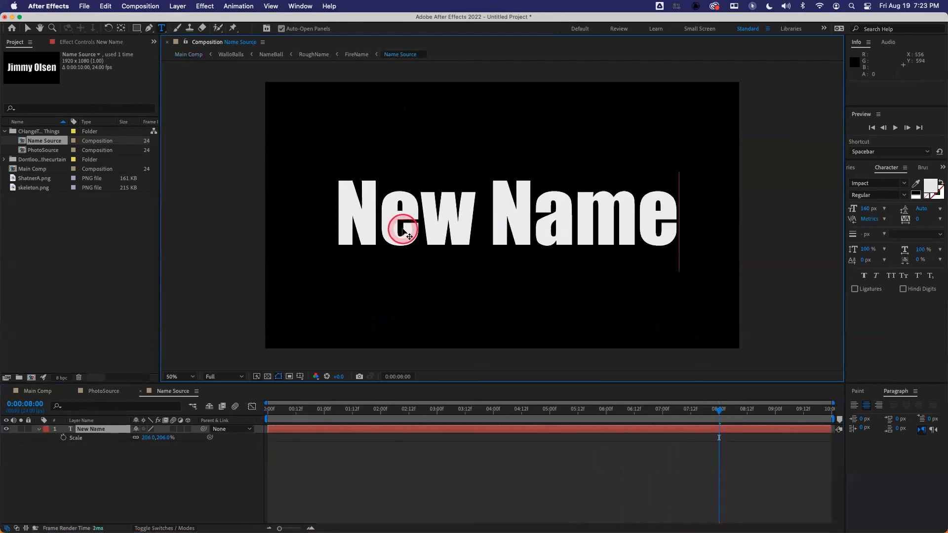
Preview Main Comp from the start to check the balls with the "New Name" text.
click(38, 391)
click(268, 410)
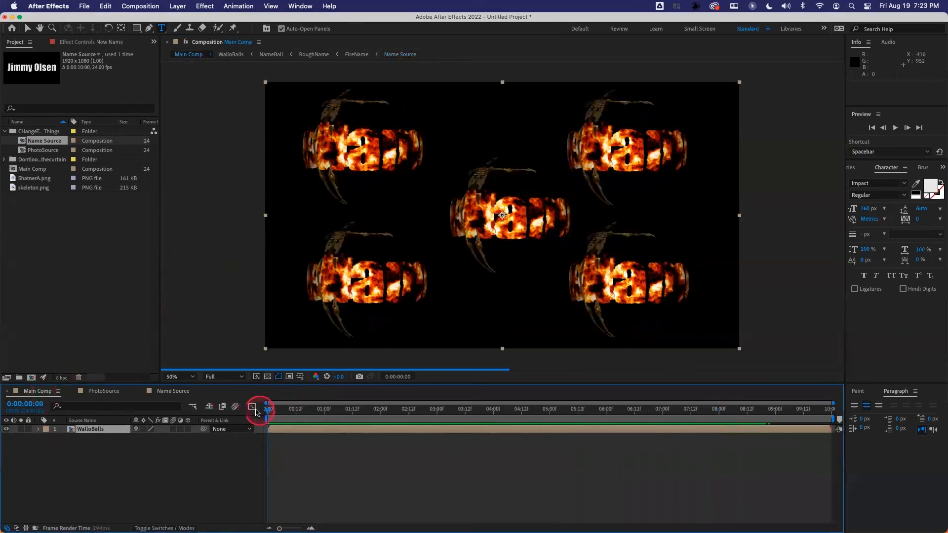
key(space)
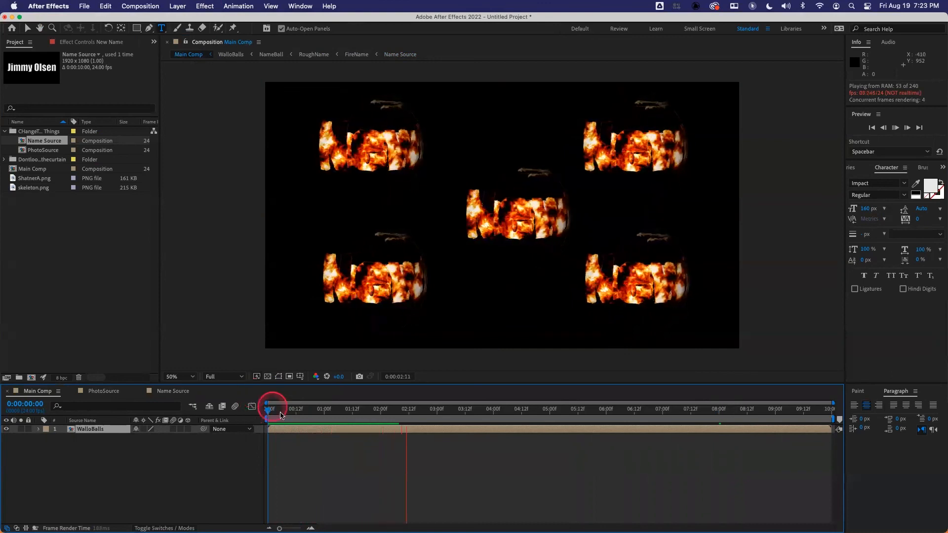
click(263, 417)
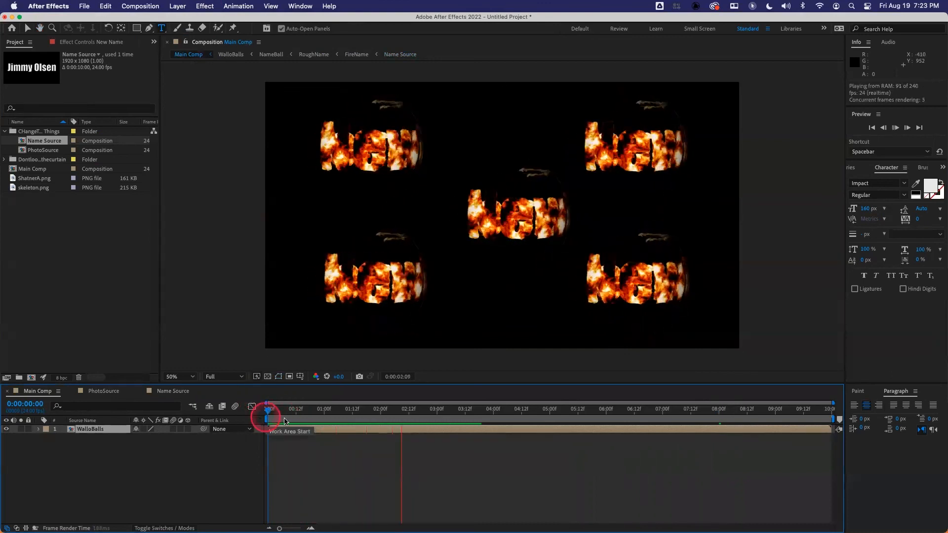
click(266, 410)
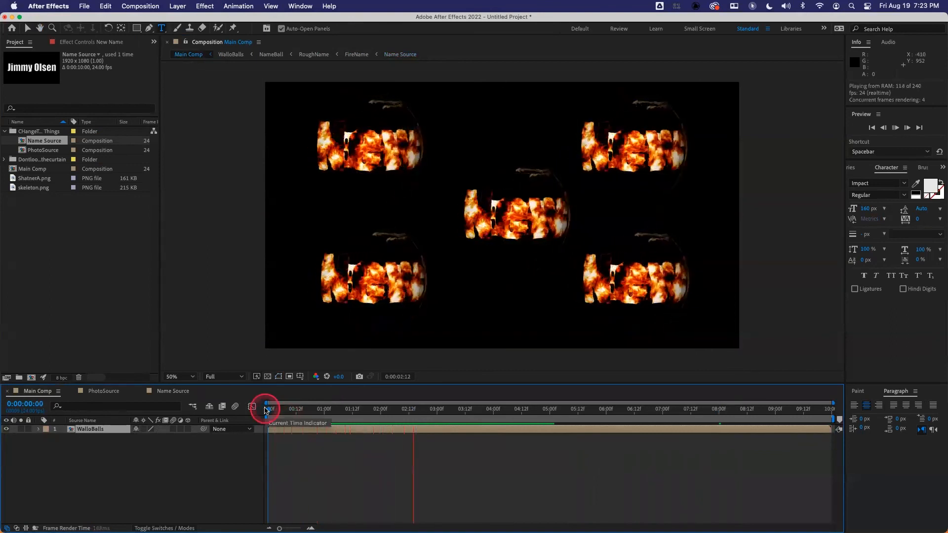
click(264, 410)
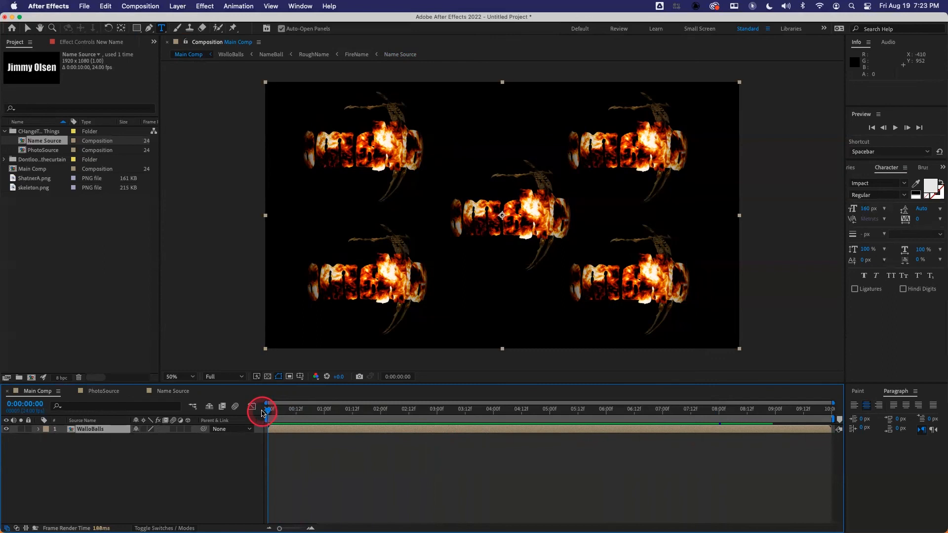
click(296, 469)
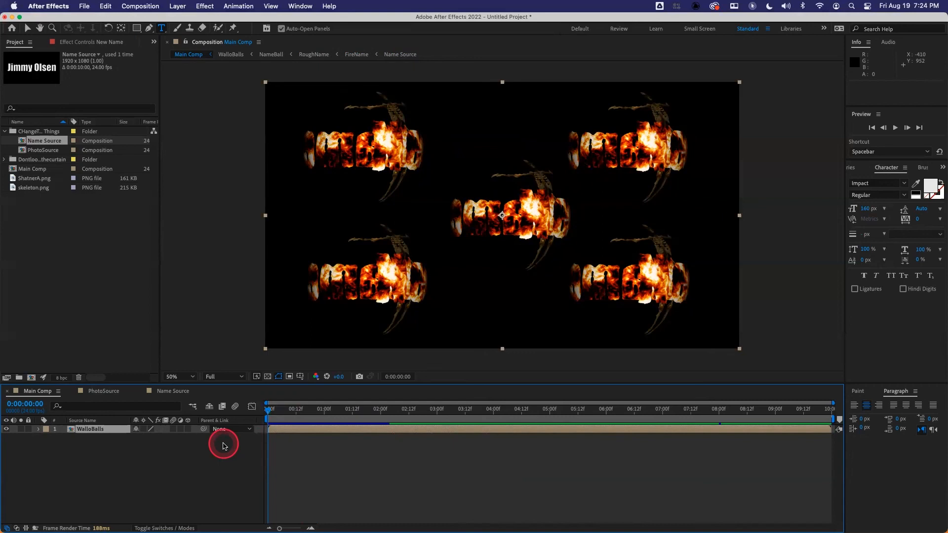
click(271, 409)
click(268, 410)
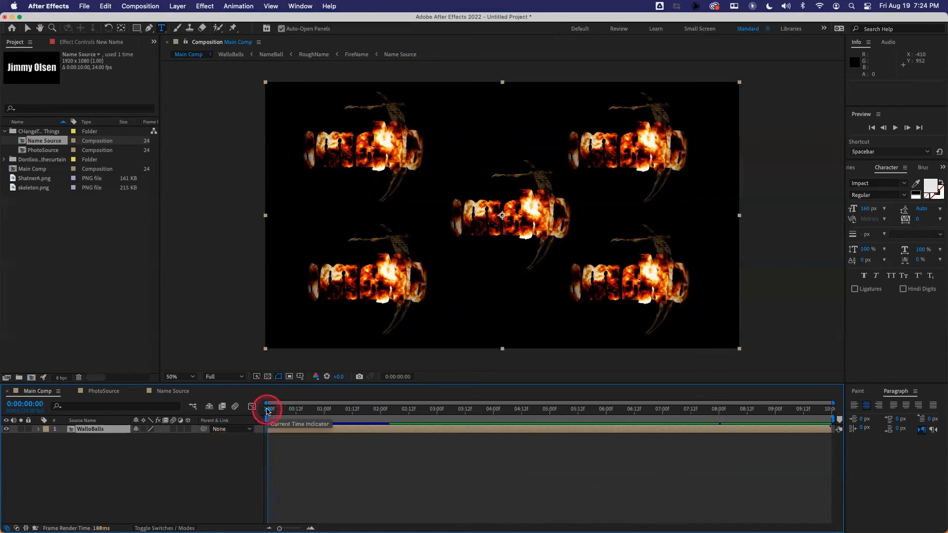